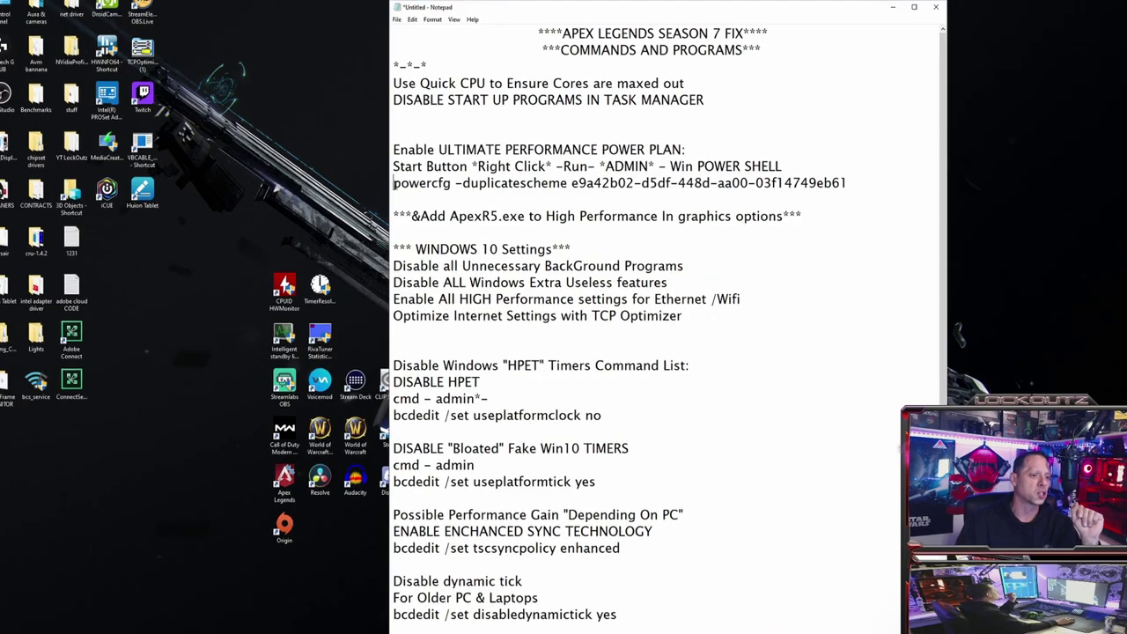
# Step: Copy the command "powercfg -duplicatescheme e9a42b02-d5df-448d-aa00-03f14749eb61" from the Notepad notes and minimize the notes
pyautogui.moveTo(415, 172); pyautogui.dragTo(462, 171)
pyautogui.moveTo(181, 341); pyautogui.dragTo(1036, 383)
pyautogui.hotkey('ctrl', 'c')
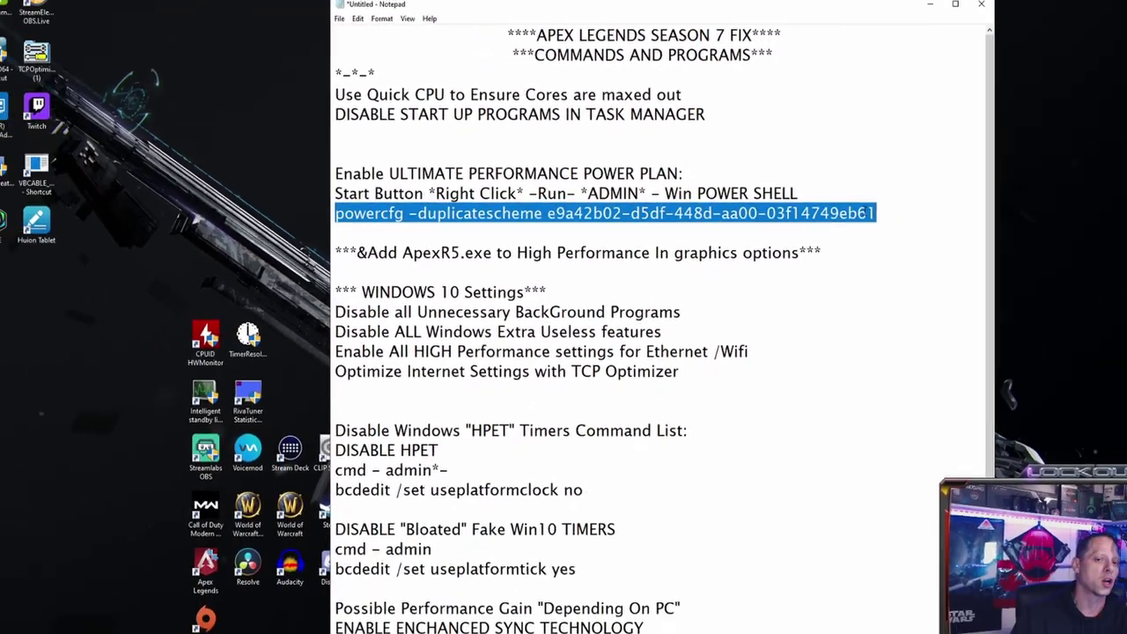
pyautogui.rightClick(712, 211)
pyautogui.click(821, 250)
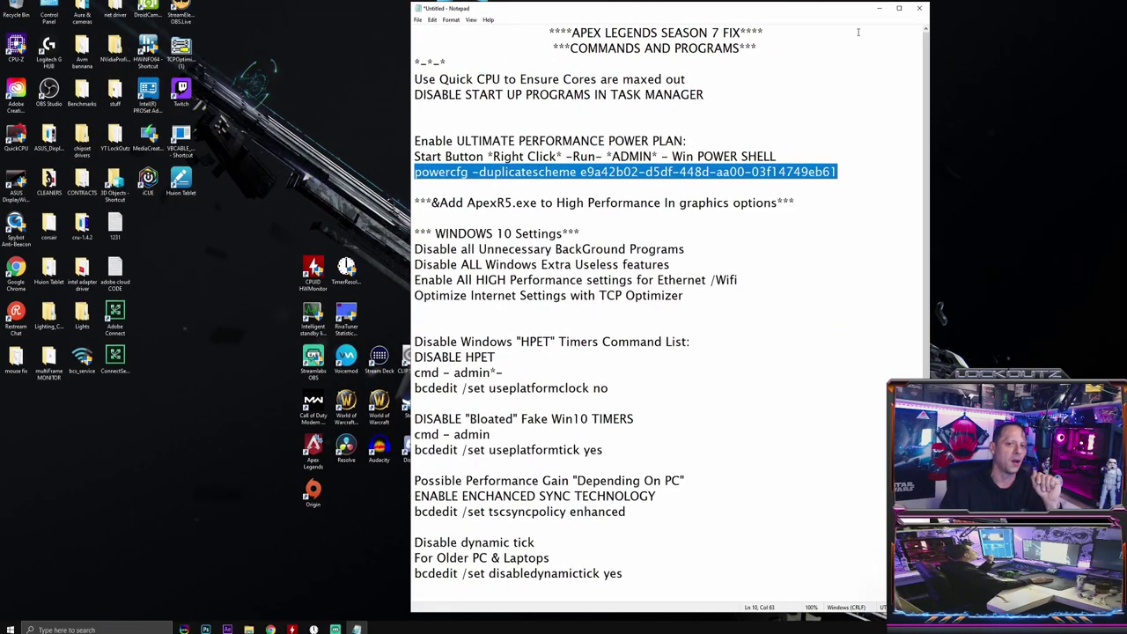
pyautogui.click(878, 8)
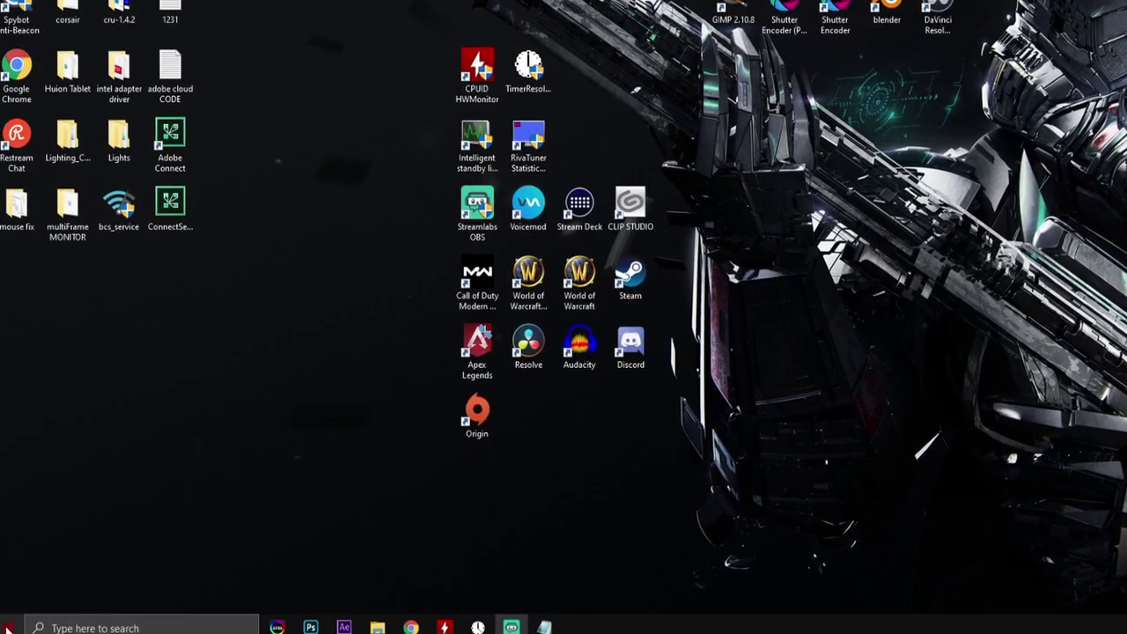
# Step: Run "powercfg -duplicatescheme e9a42b02-d5df-448d-aa00-03f14749eb61" in an administrator Windows PowerShell window and close that window
pyautogui.rightClick(7, 626)
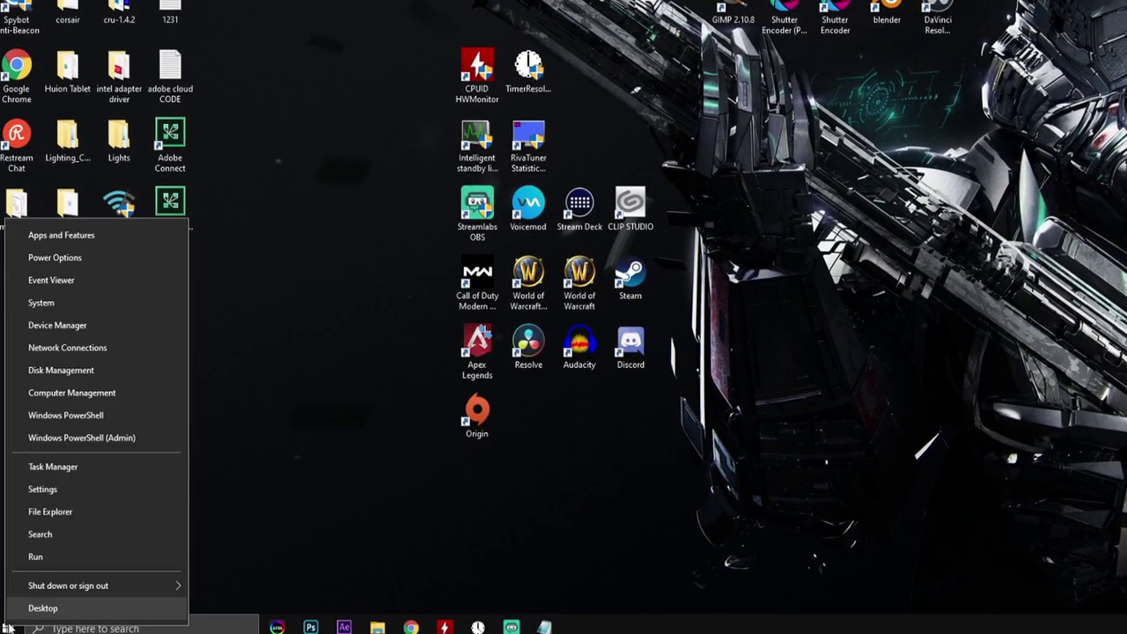
pyautogui.click(78, 437)
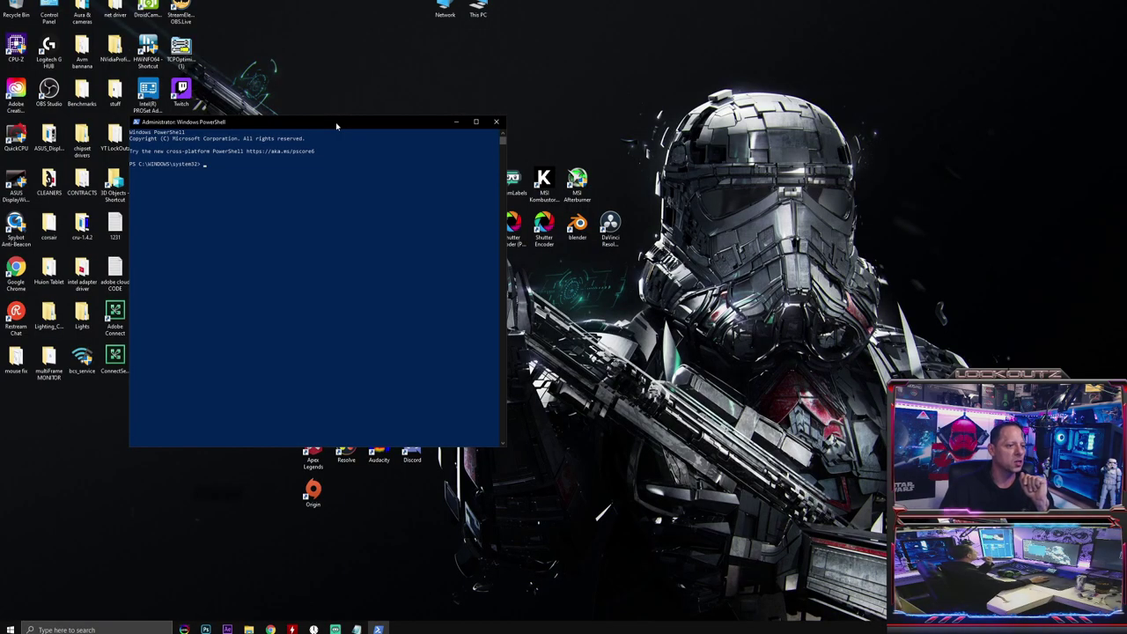
pyautogui.moveTo(336, 121); pyautogui.dragTo(445, 34)
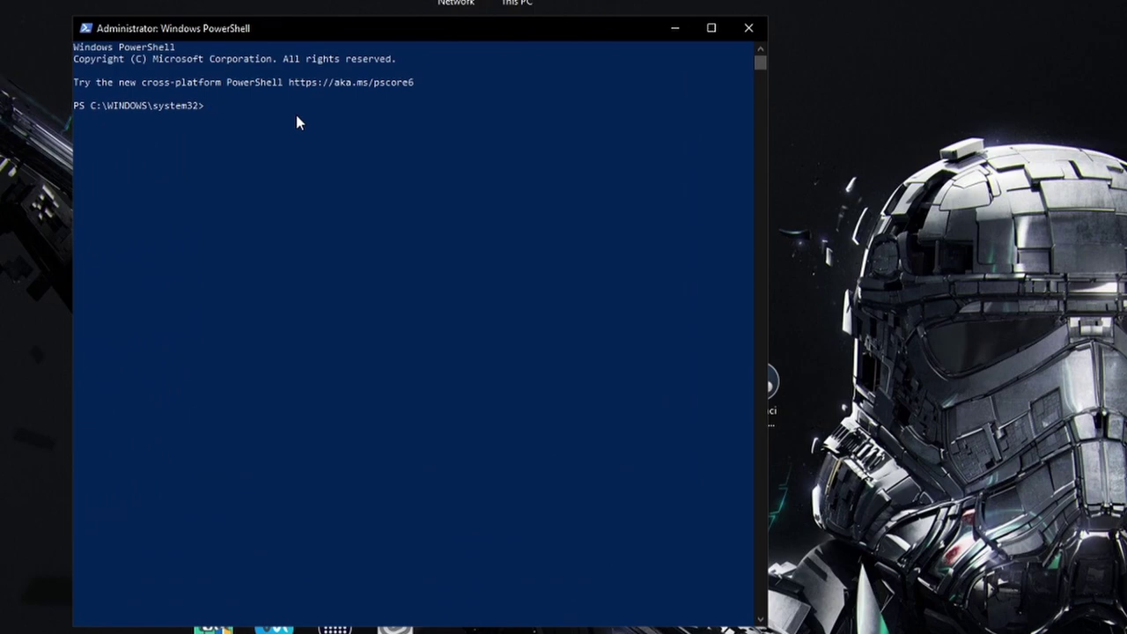
pyautogui.hotkey('ctrl', 'v')
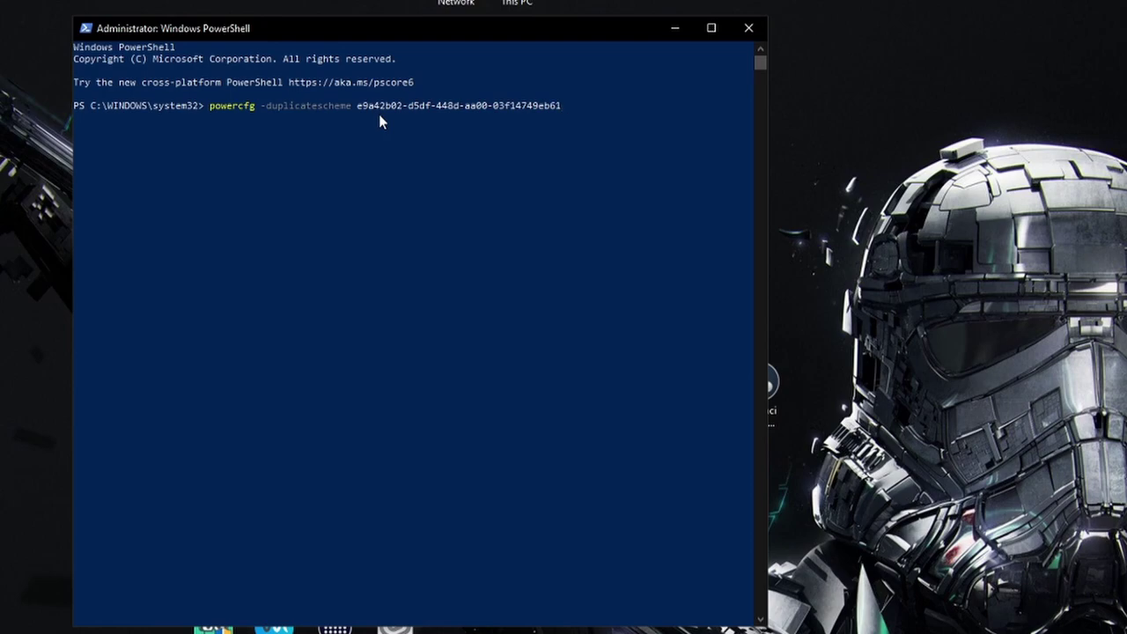
pyautogui.press('Return')
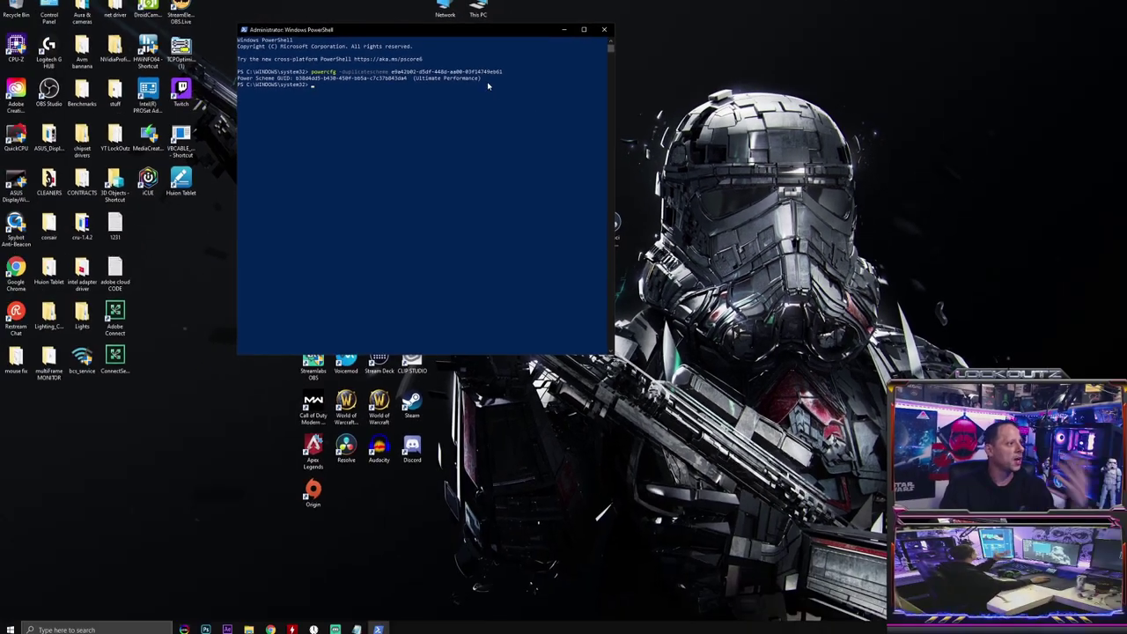
pyautogui.click(602, 32)
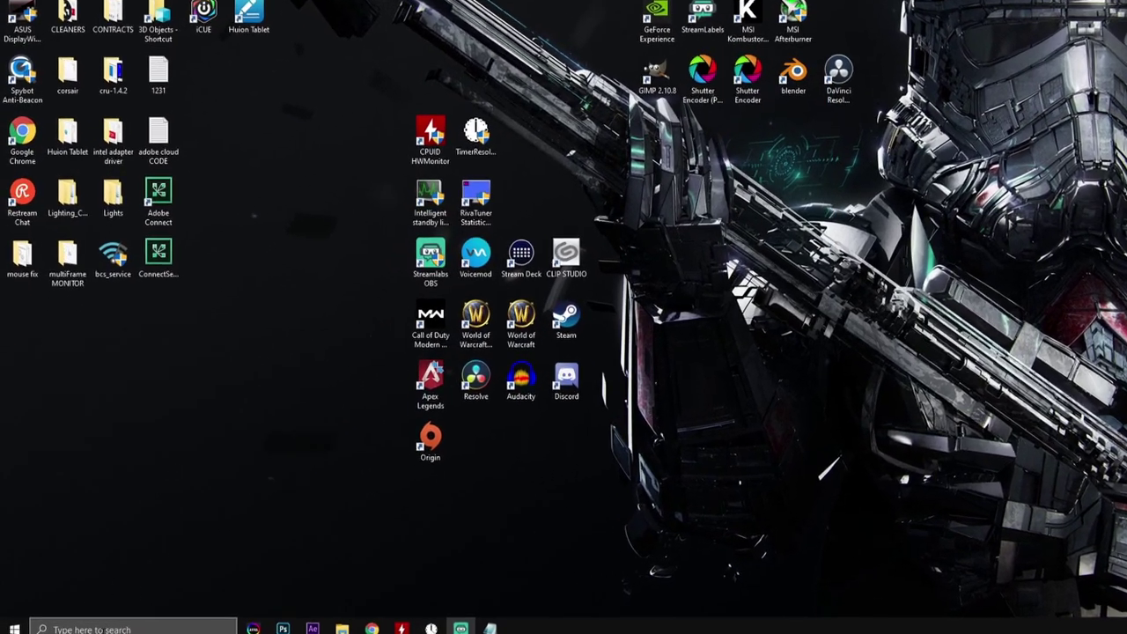
# Step: Search Windows for "edit power", go from the plan settings to Power Options and expand the list of additional power plans
pyautogui.click(101, 629)
pyautogui.write('edit power')
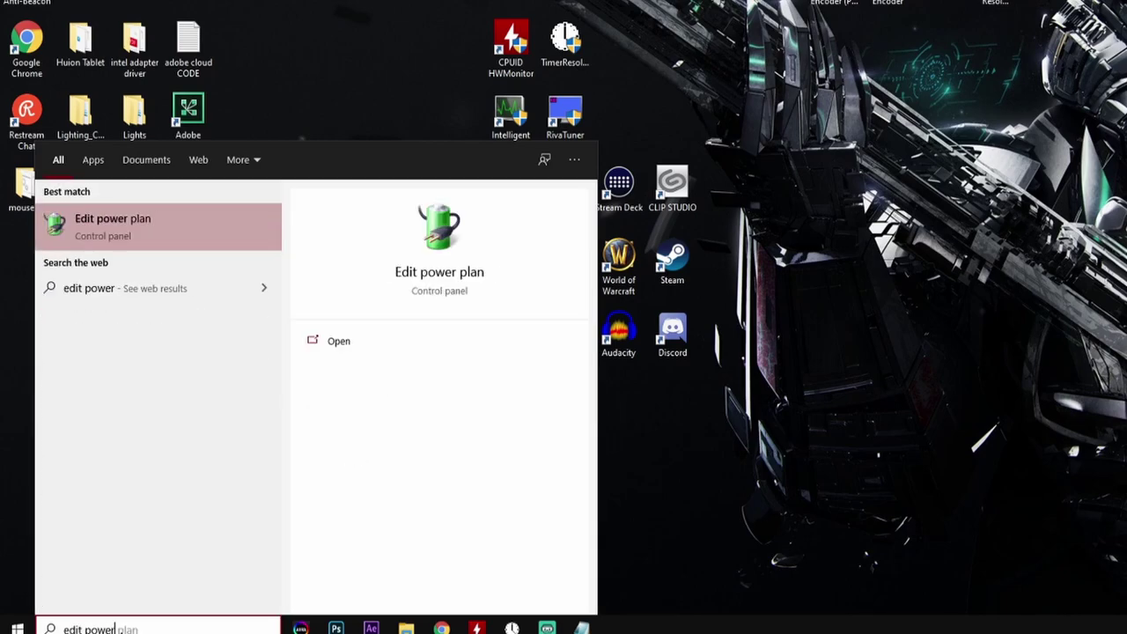
pyautogui.click(110, 222)
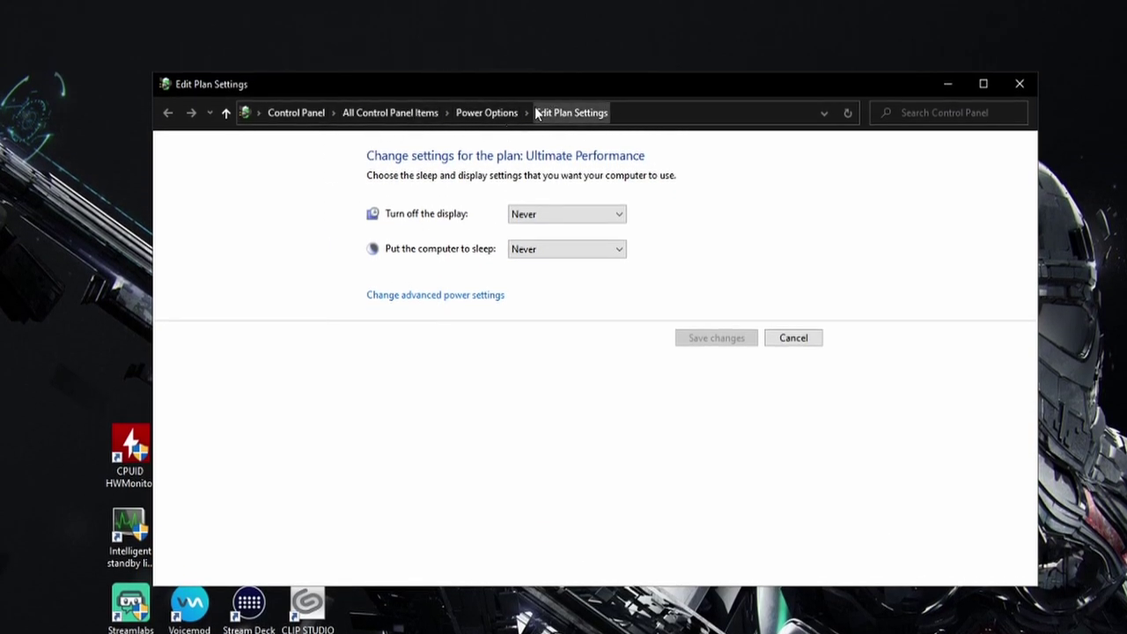
pyautogui.click(499, 113)
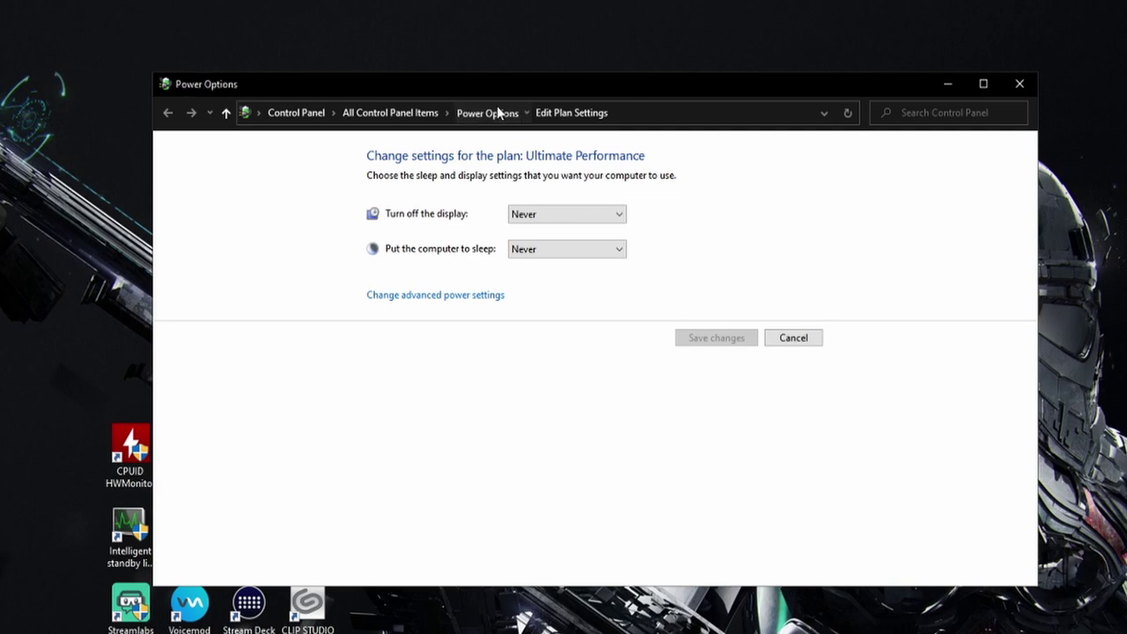
pyautogui.click(779, 321)
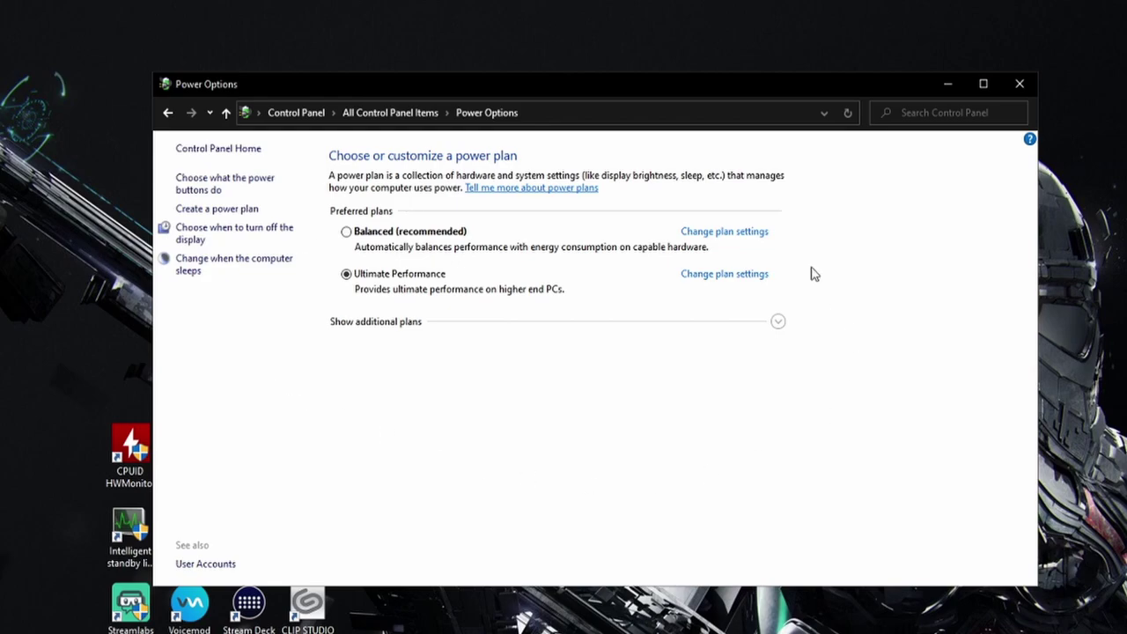
pyautogui.click(777, 328)
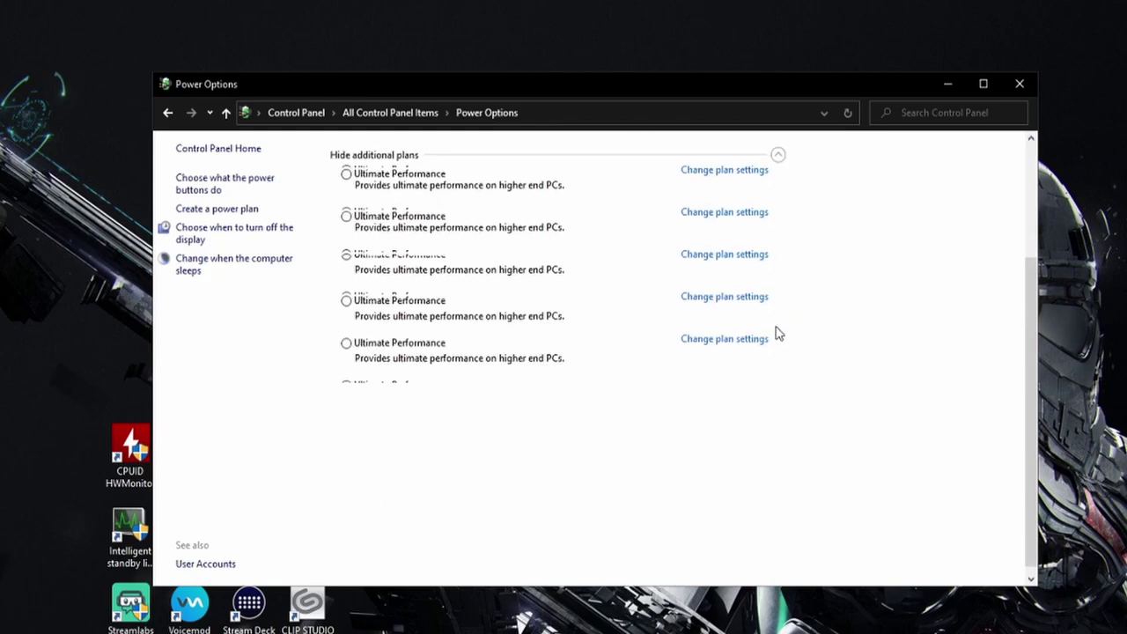
pyautogui.scroll(1, 475, 257)
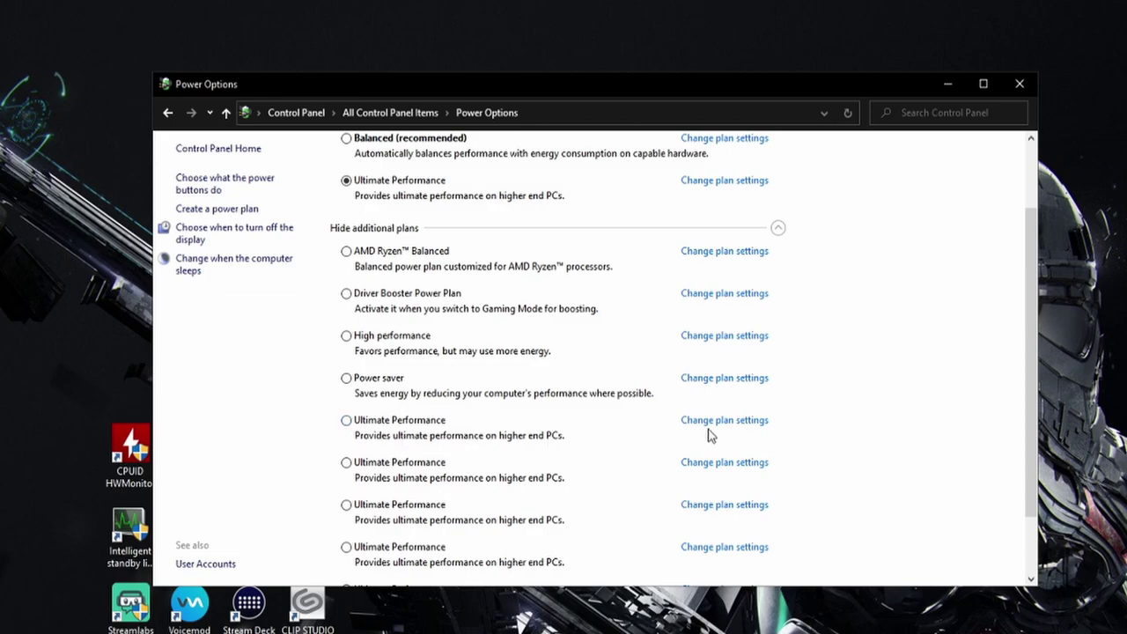
pyautogui.scroll(2, 709, 423)
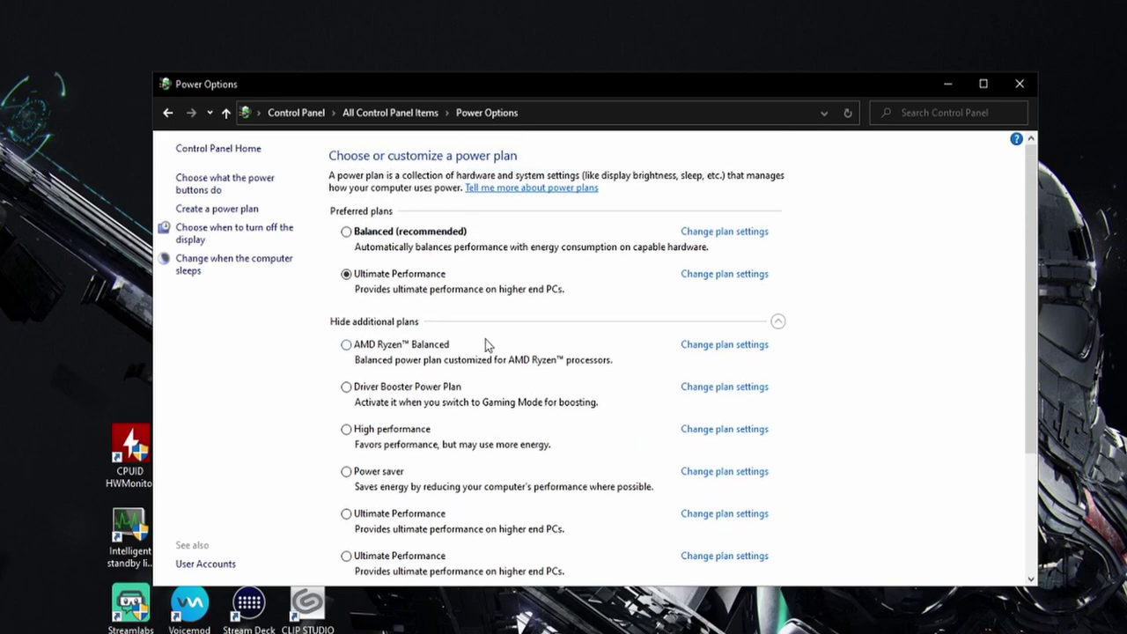
# Step: Open the advanced power settings of the active Ultimate Performance plan and check the hard disk turn-off setting
pyautogui.click(708, 274)
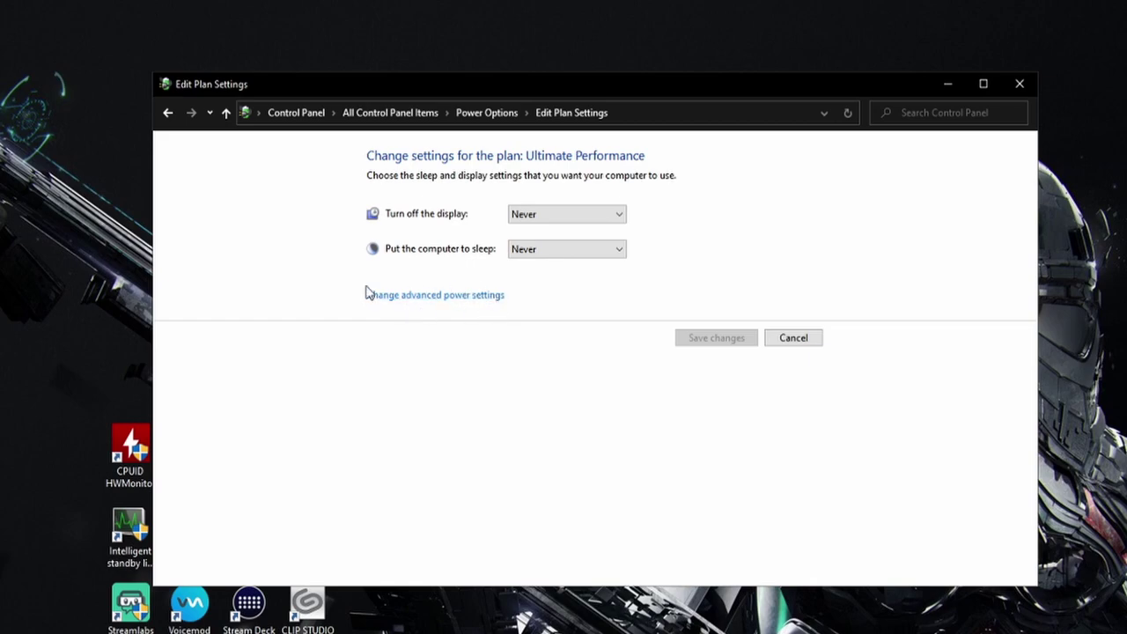
pyautogui.click(454, 297)
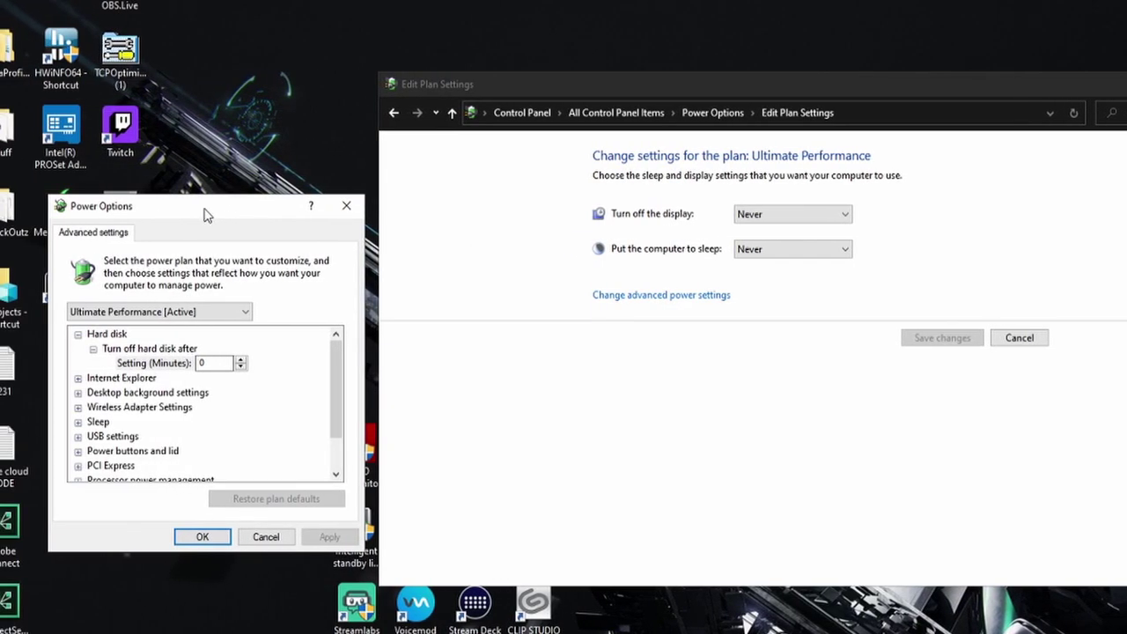
pyautogui.click(77, 335)
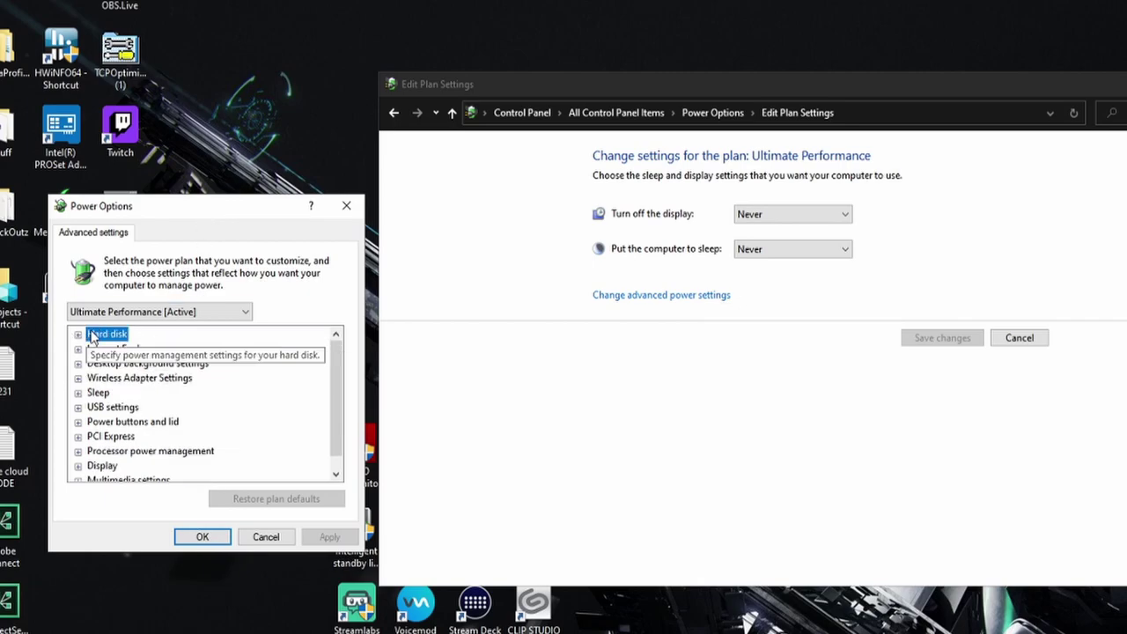
pyautogui.doubleClick(89, 336)
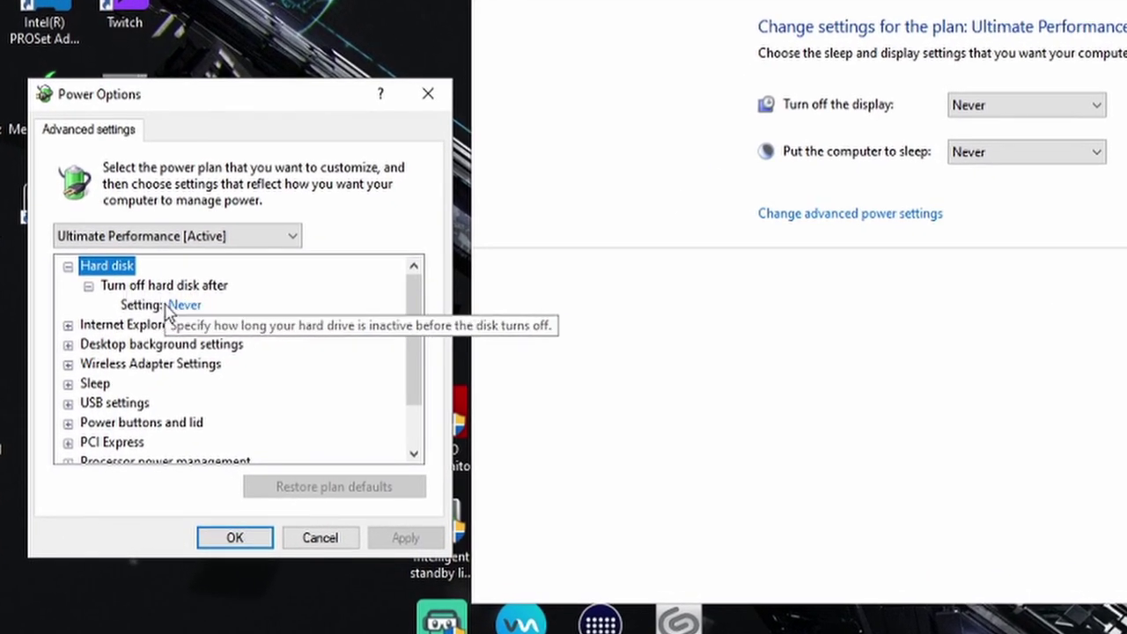
pyautogui.click(67, 266)
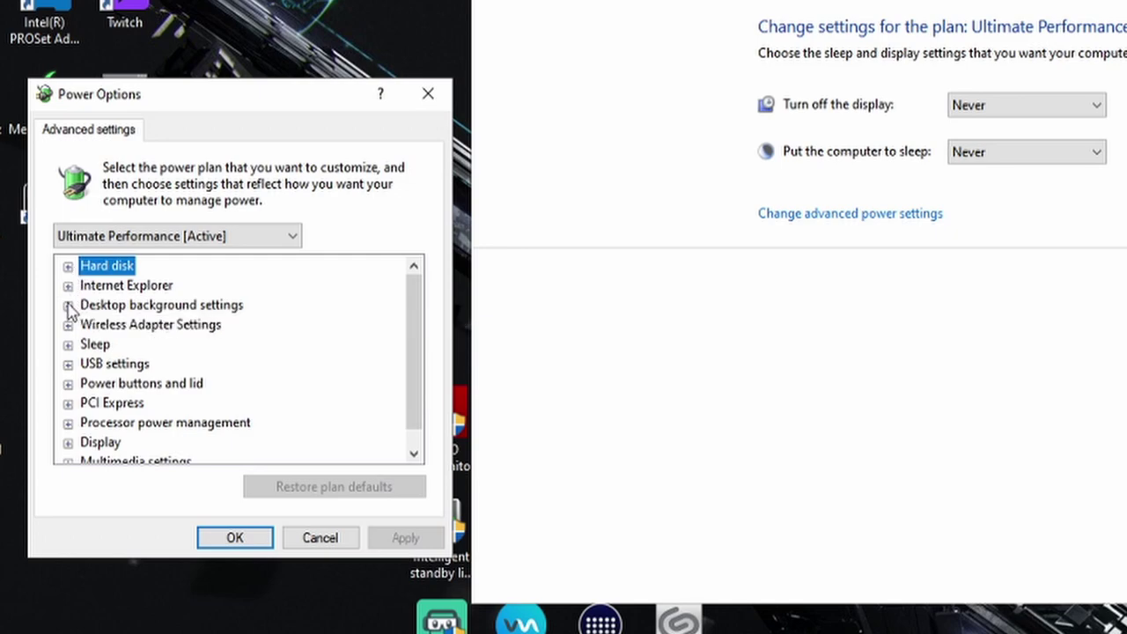
# Step: Check the slide show setting under Desktop background settings and collapse the group again
pyautogui.click(67, 304)
pyautogui.click(88, 325)
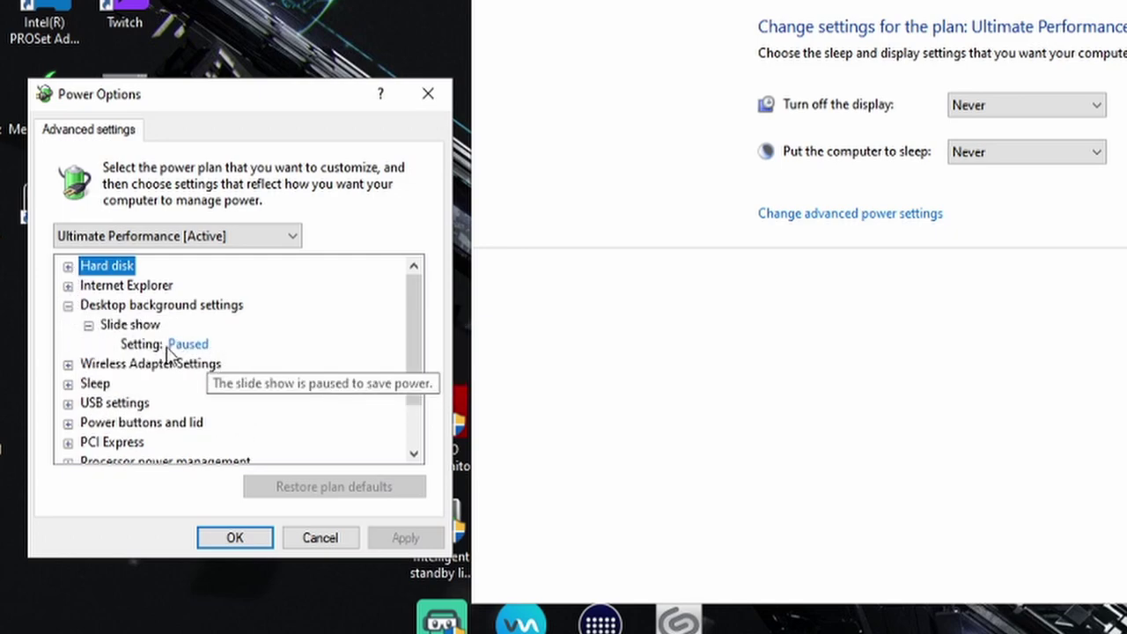
pyautogui.click(68, 305)
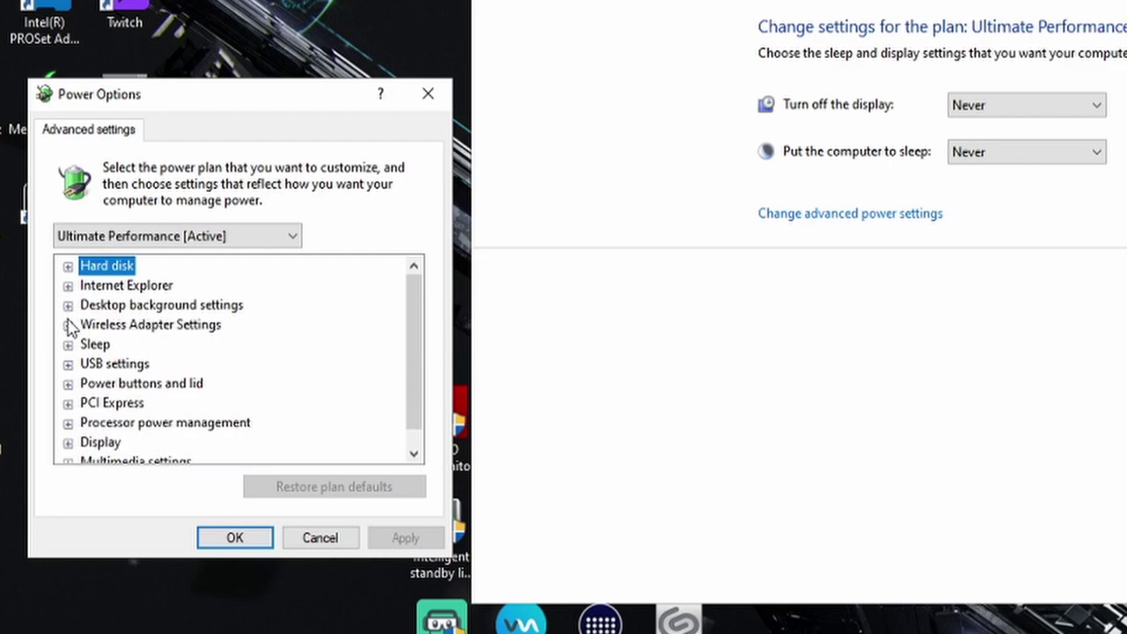
# Step: Set the wireless adapter's Power Saving Mode to Maximum Performance and collapse the group
pyautogui.click(68, 324)
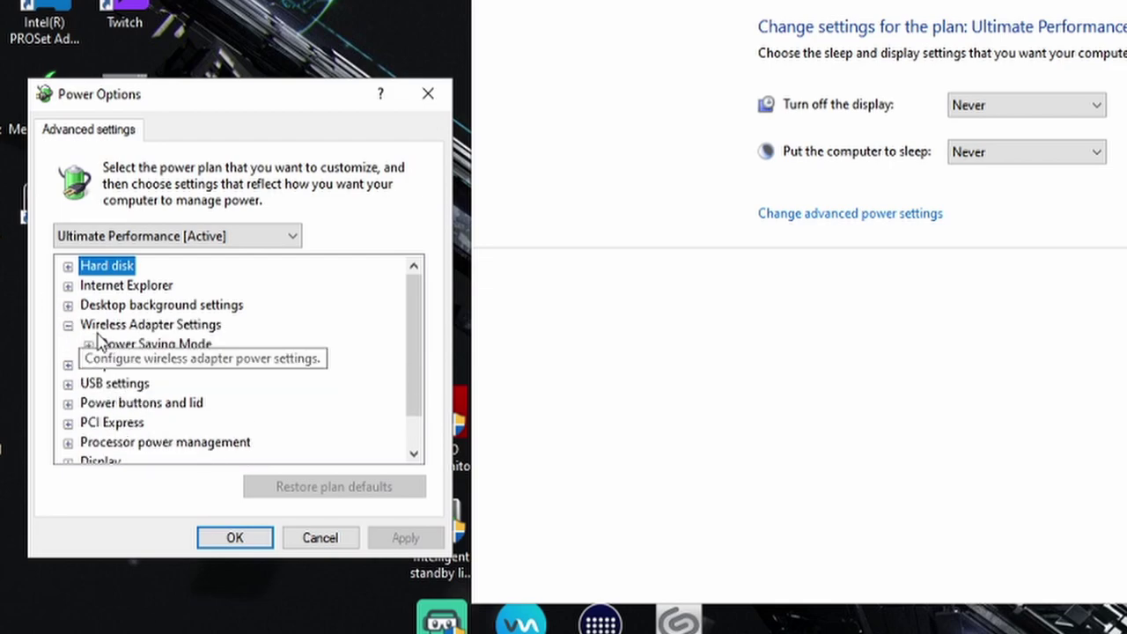
pyautogui.click(89, 344)
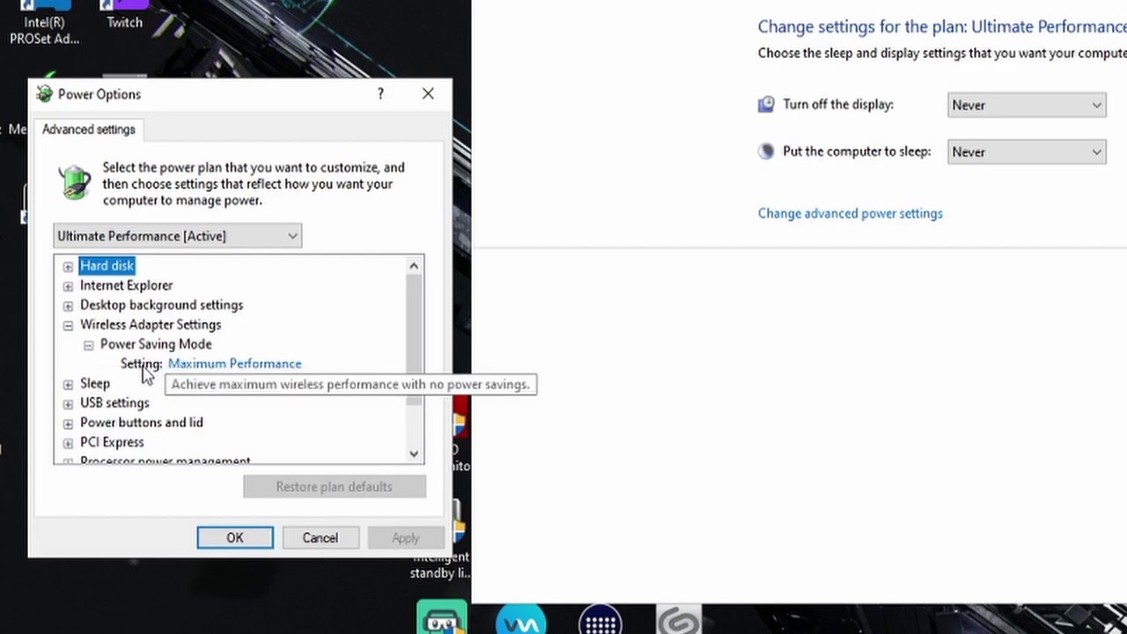
pyautogui.click(245, 367)
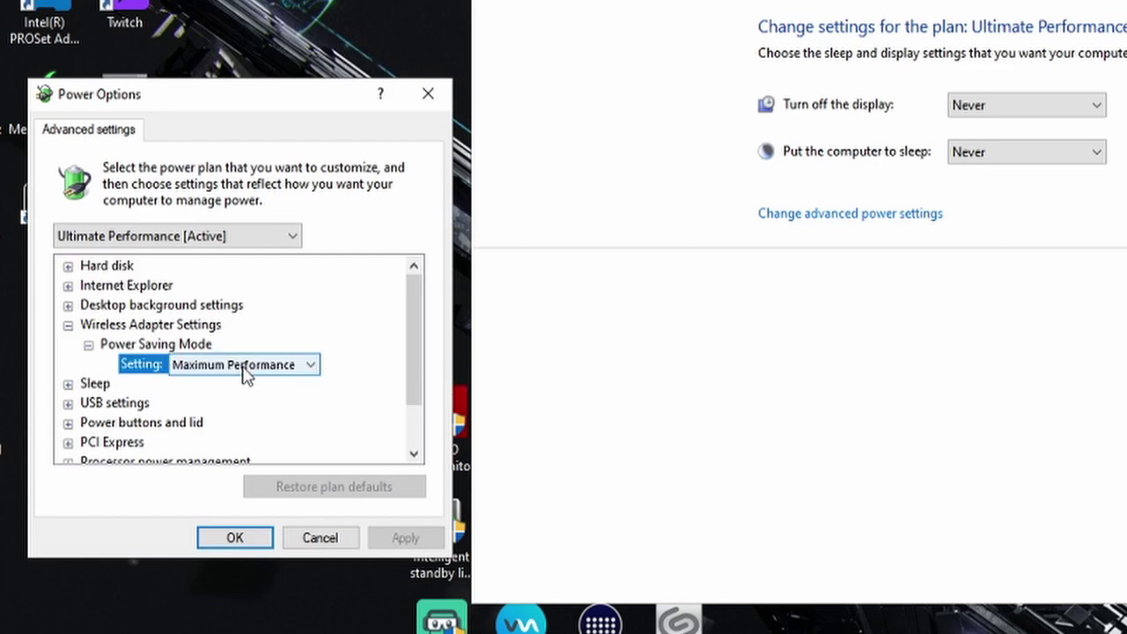
pyautogui.click(308, 368)
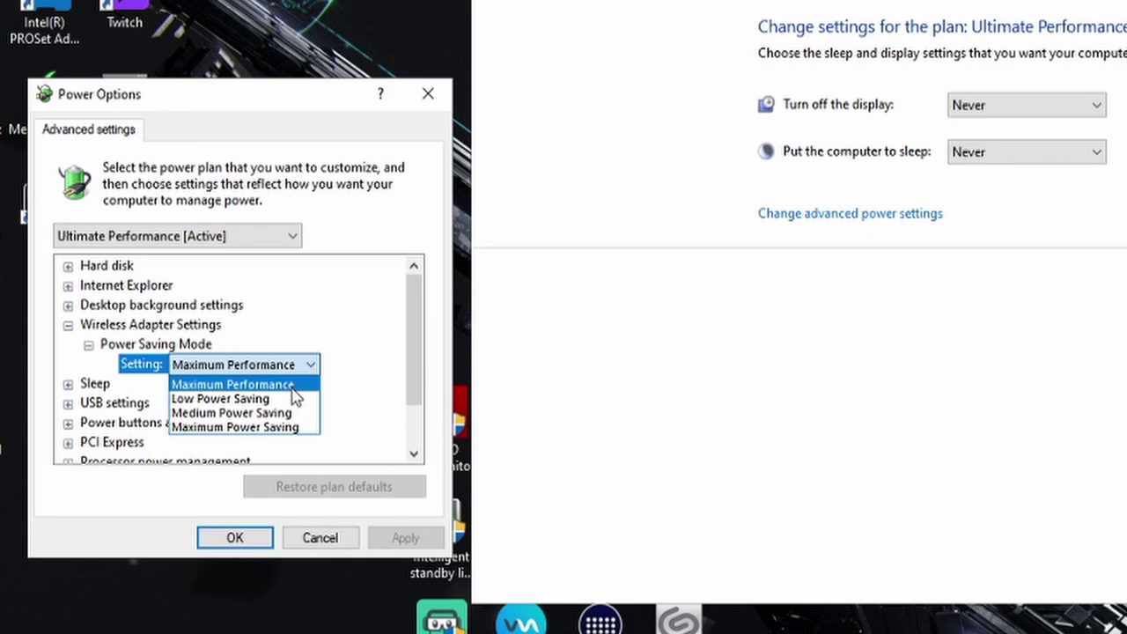
pyautogui.click(295, 389)
pyautogui.click(70, 325)
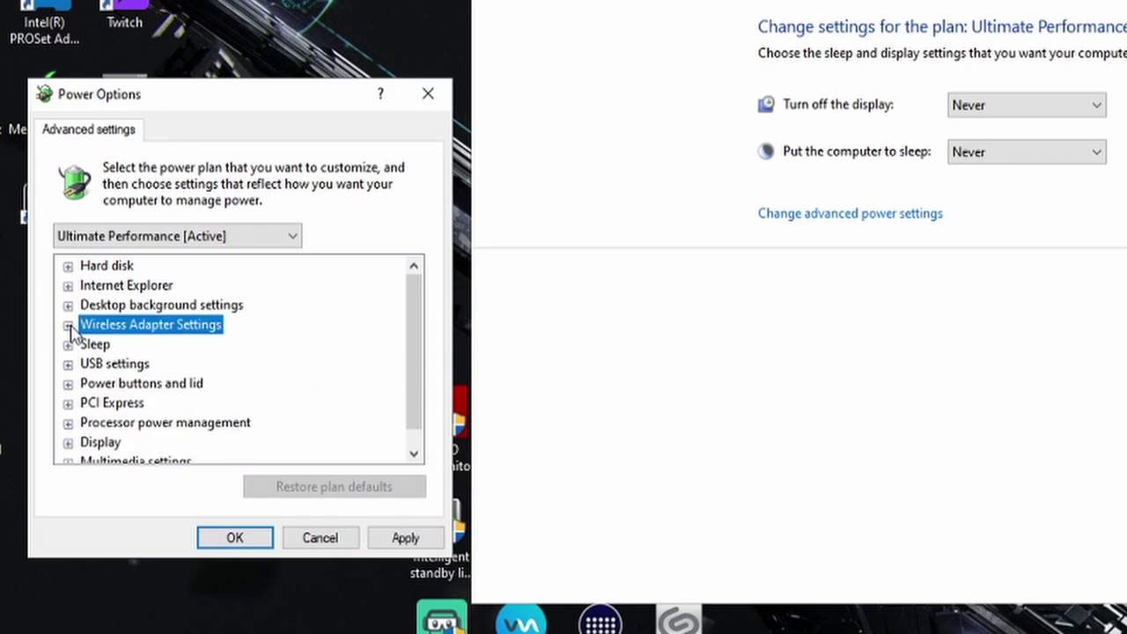
# Step: Check the Link State Power Management setting under PCI Express and collapse the group
pyautogui.click(68, 403)
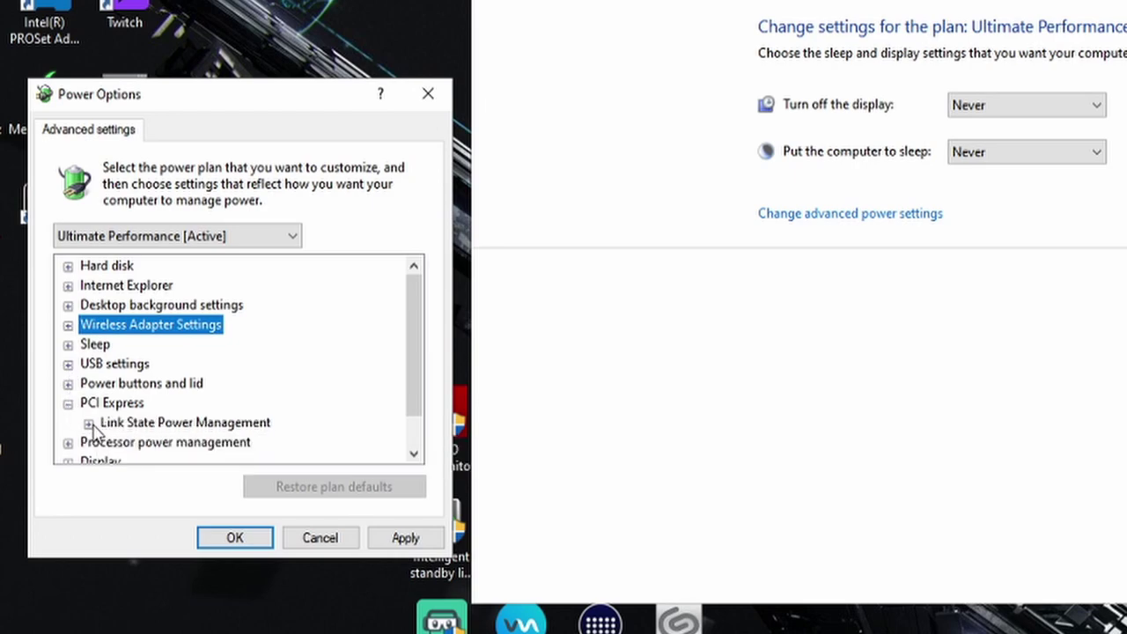
pyautogui.click(88, 424)
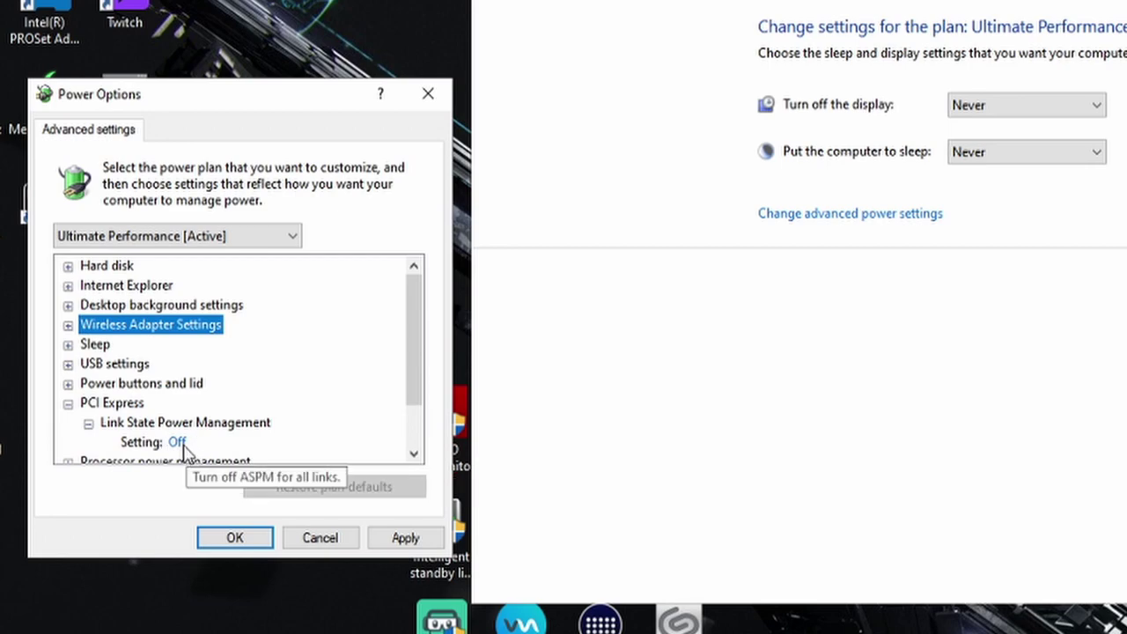
pyautogui.click(69, 406)
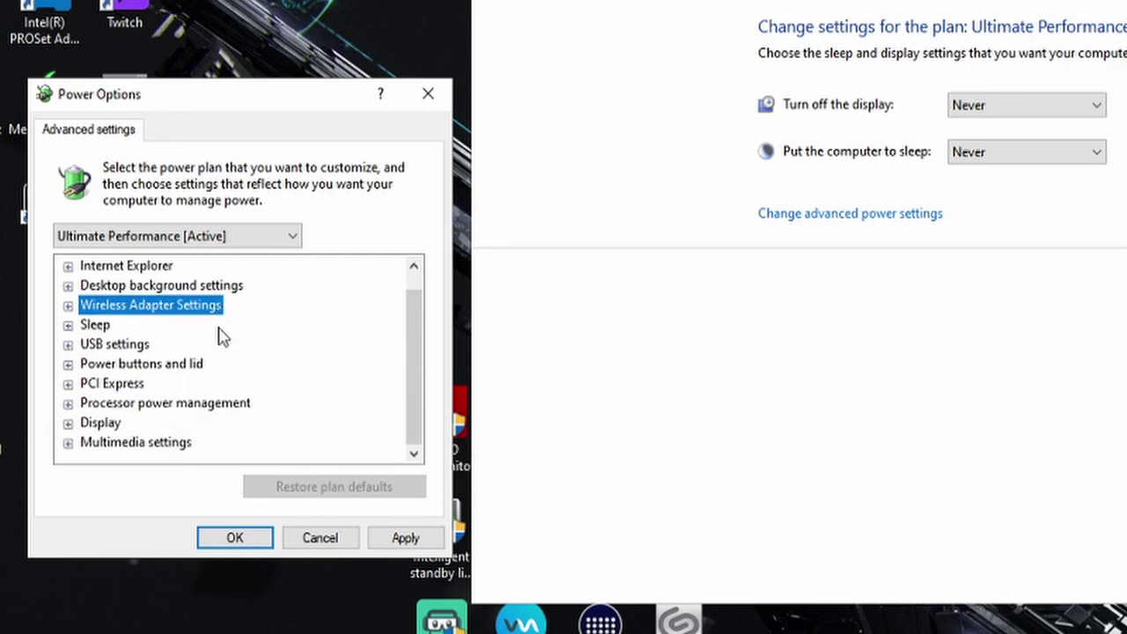
# Step: Examine the minimum processor state, system cooling policy and maximum processor state under Processor power management
pyautogui.click(68, 403)
pyautogui.click(88, 402)
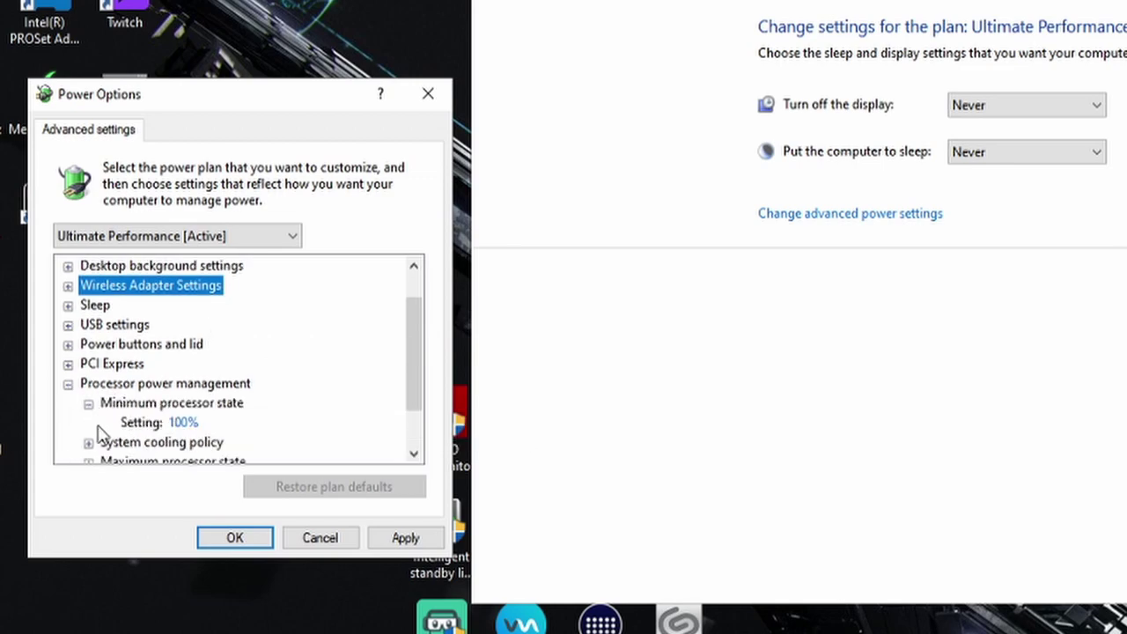
pyautogui.scroll(-1, 98, 430)
pyautogui.click(88, 403)
pyautogui.click(88, 384)
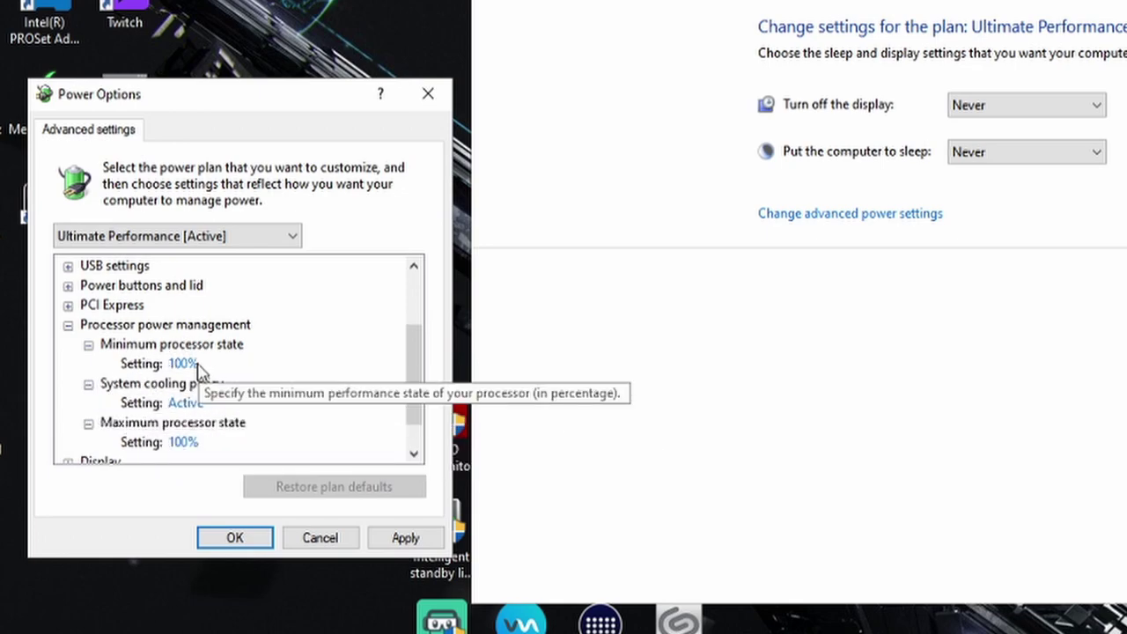
pyautogui.click(220, 444)
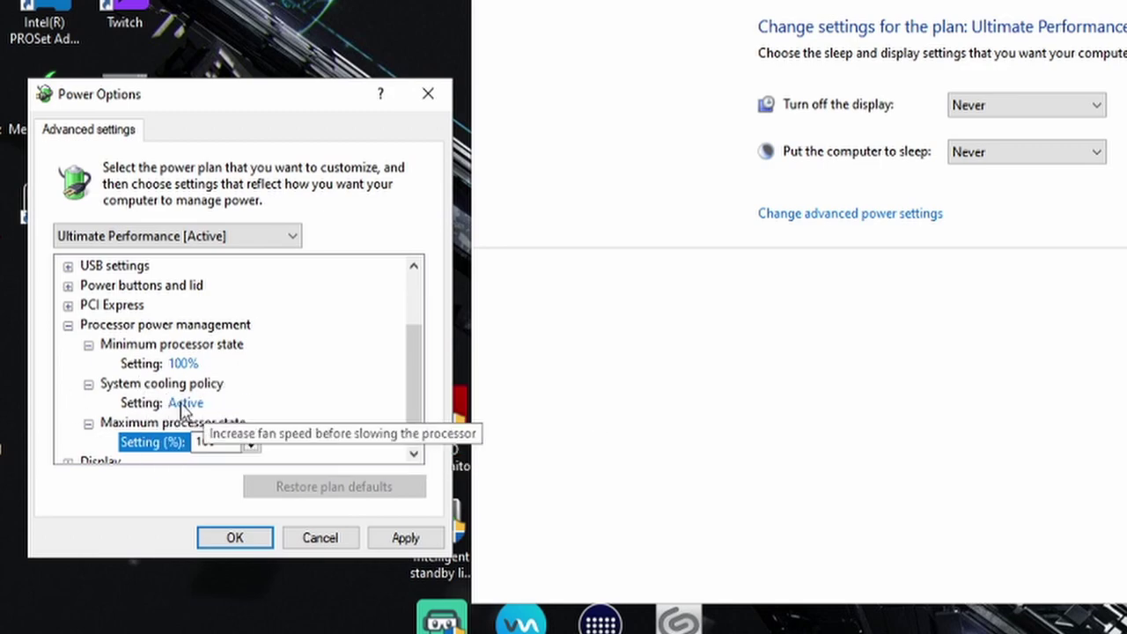
pyautogui.click(88, 424)
pyautogui.click(88, 384)
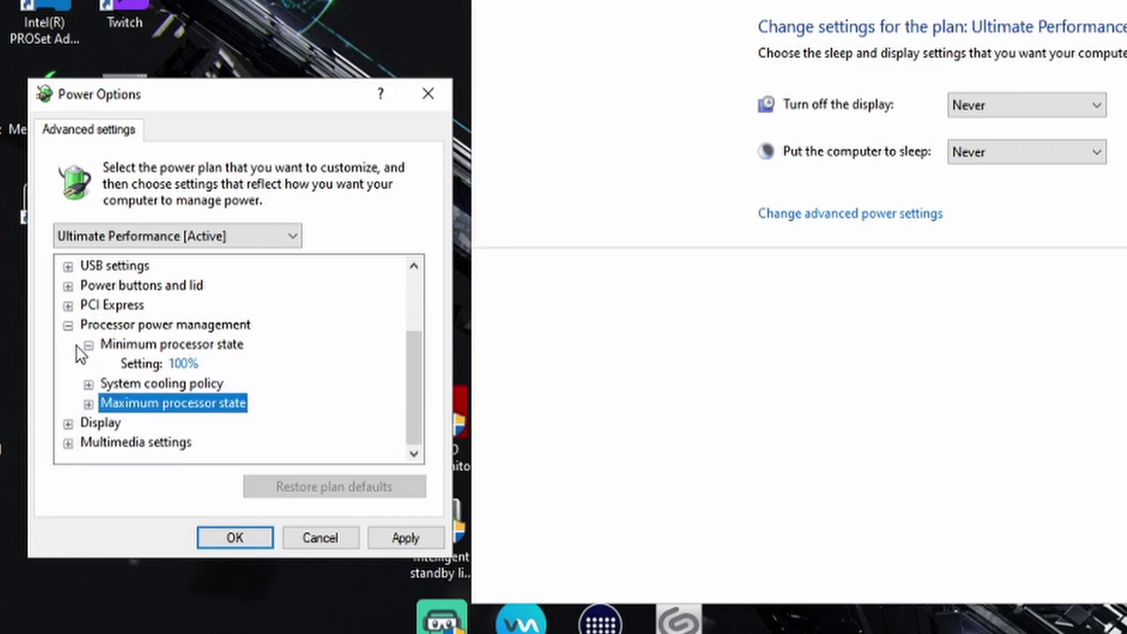
# Step: Collapse Processor power management, check the turn-off-display setting under Display, and close the advanced power settings
pyautogui.click(88, 344)
pyautogui.click(68, 344)
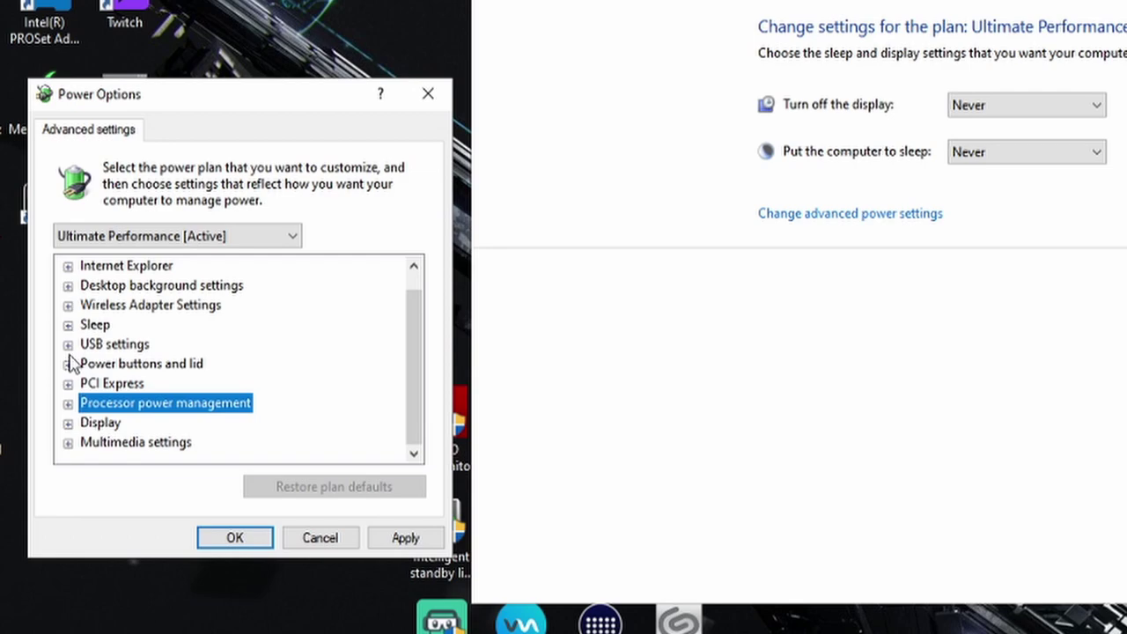
pyautogui.click(68, 423)
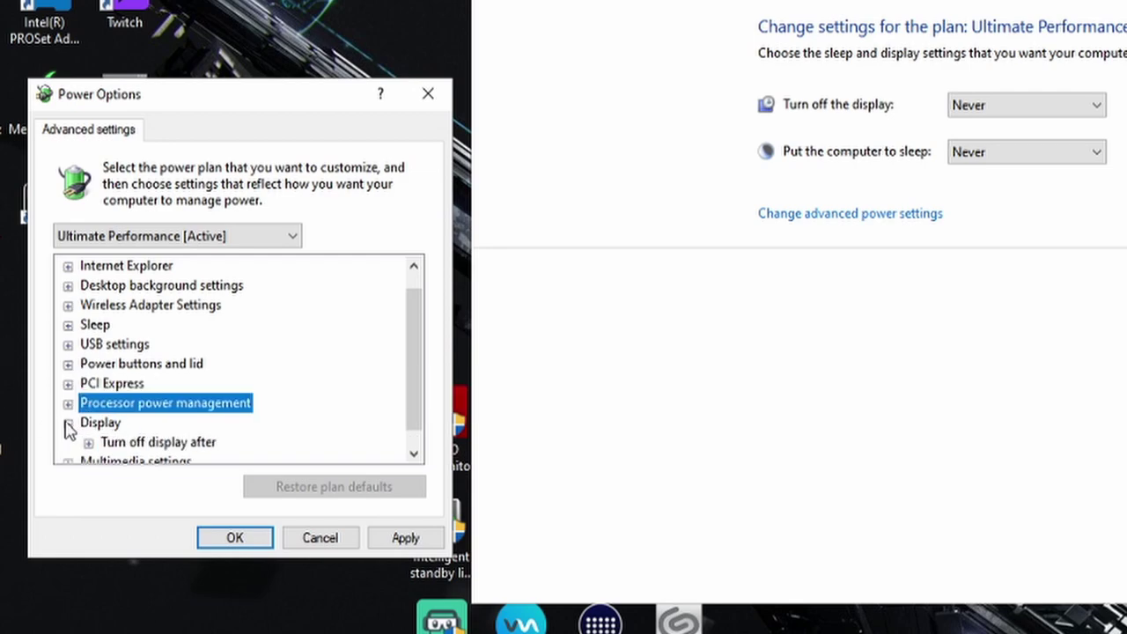
pyautogui.click(88, 442)
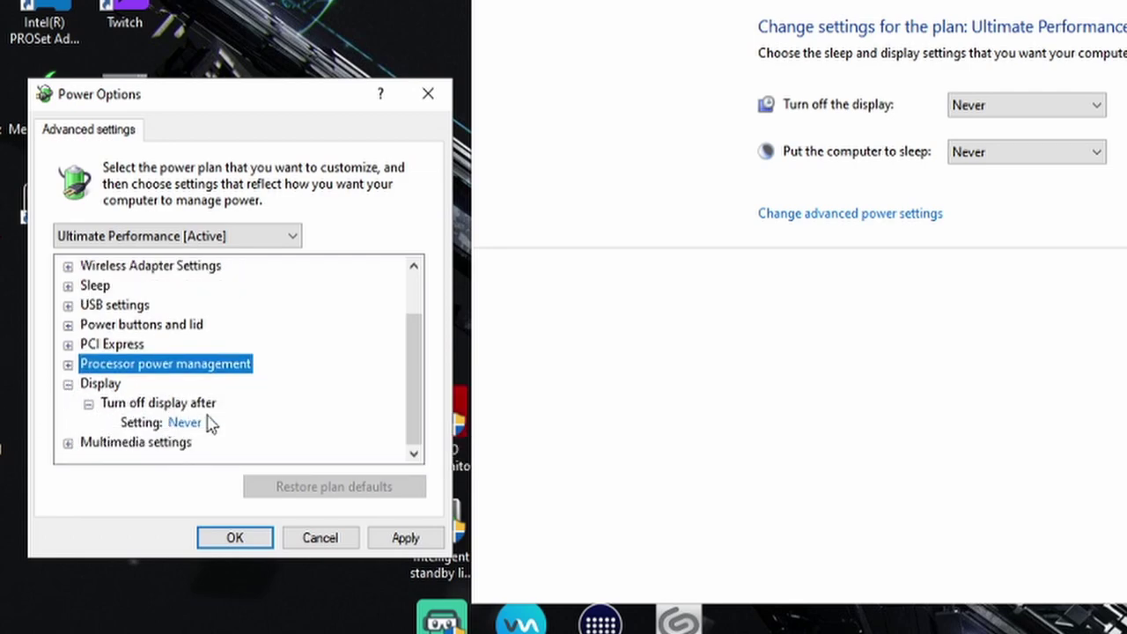
pyautogui.click(68, 384)
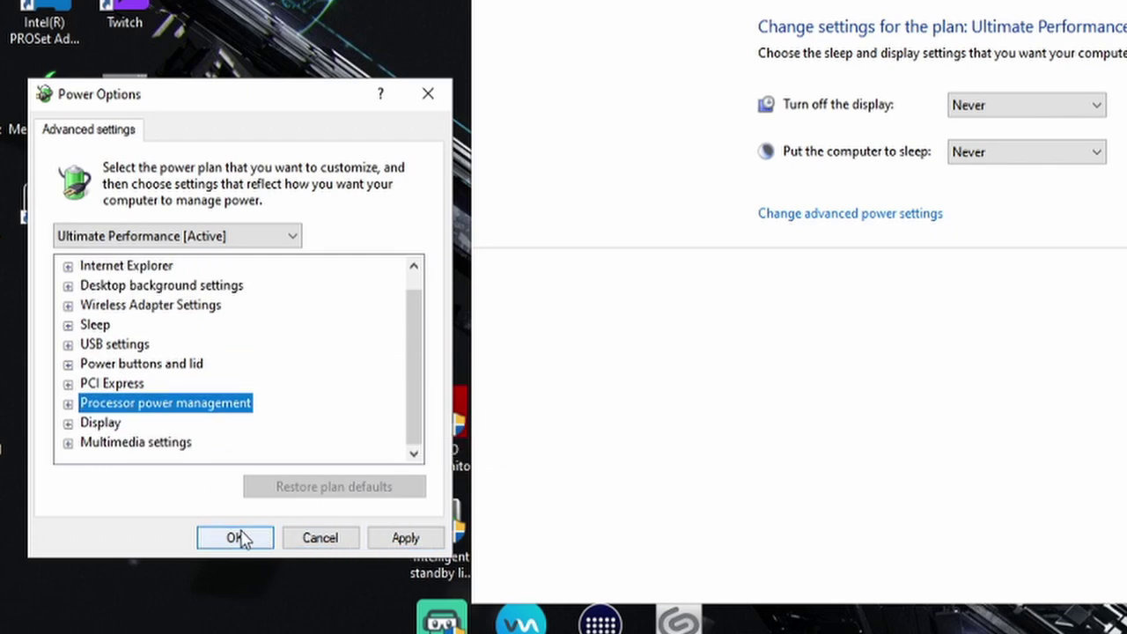
pyautogui.click(330, 540)
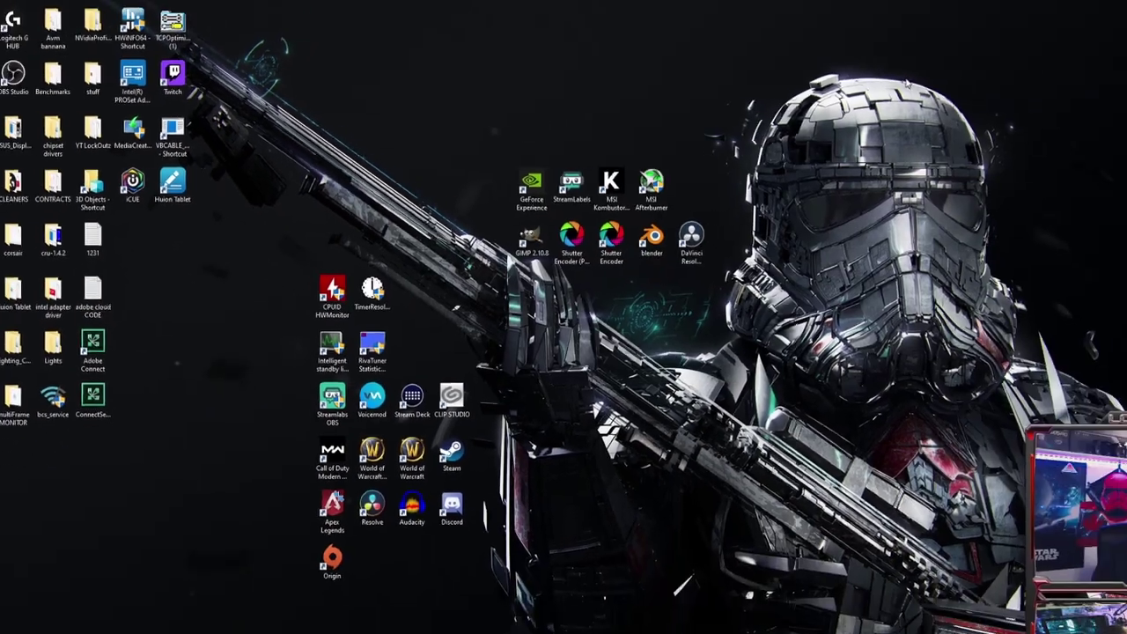
# Step: Delete the "&" before "Add ApexR5.exe to High Performance" in the notes
pyautogui.rightClick(791, 60)
pyautogui.click(880, 111)
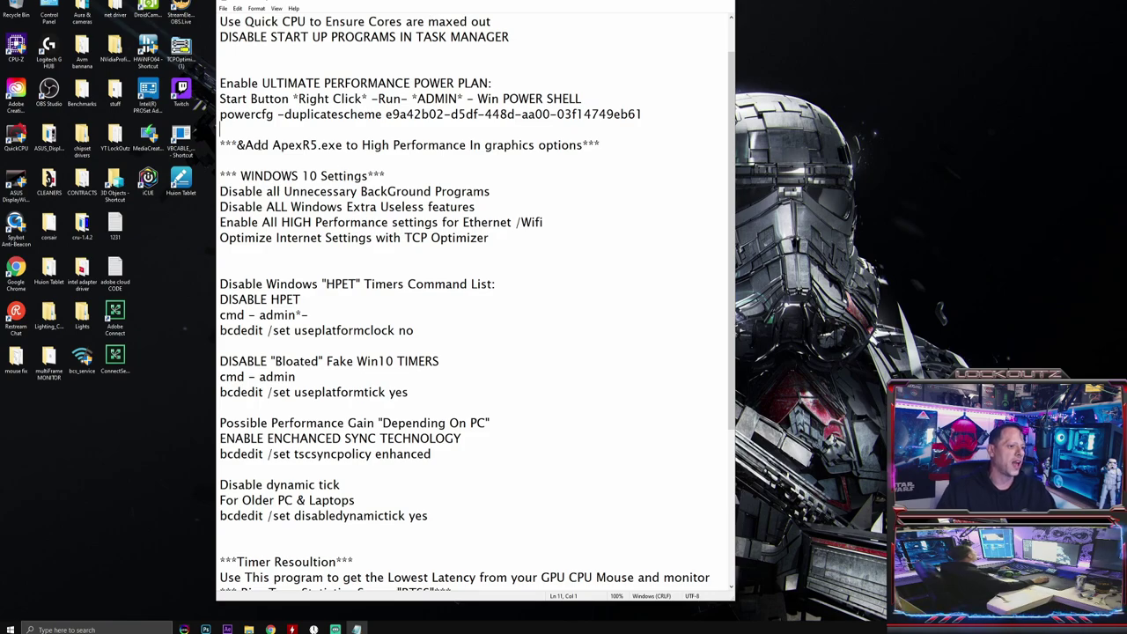
pyautogui.press('BackSpace')
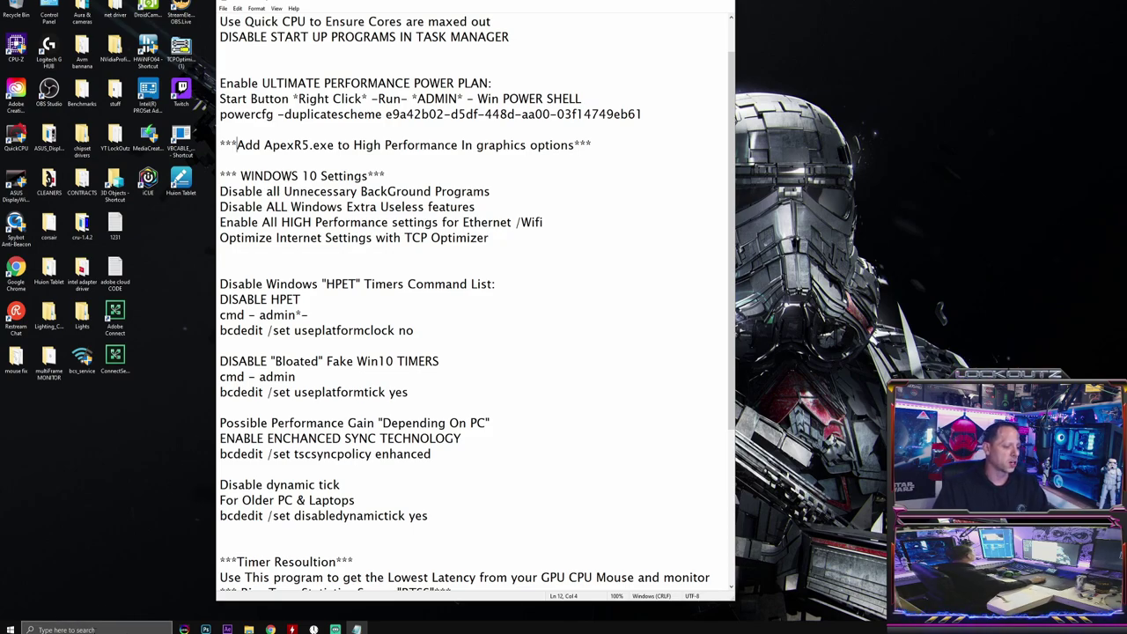
# Step: Search Windows for "graphics" and open Graphics settings
pyautogui.click(94, 630)
pyautogui.write('grap')
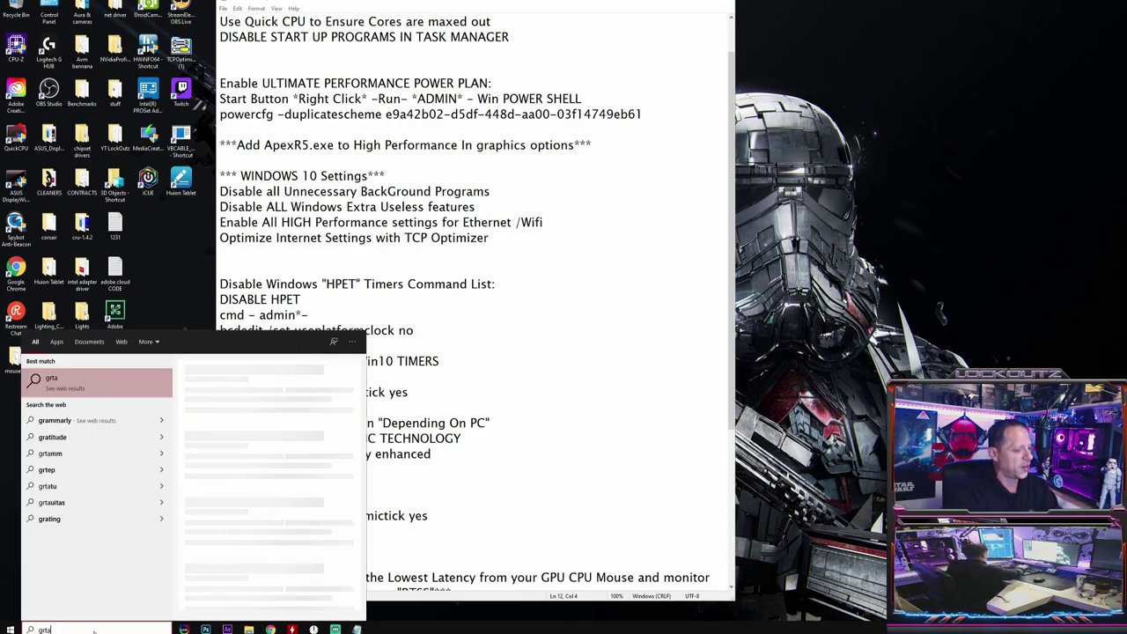
pyautogui.write('hics')
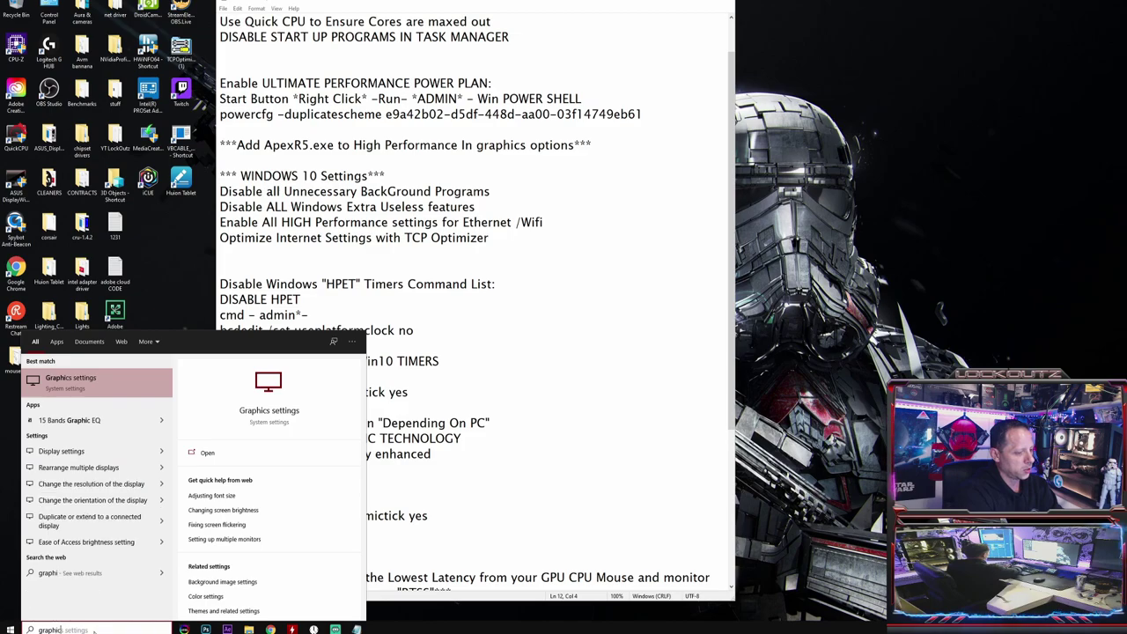
pyautogui.click(89, 387)
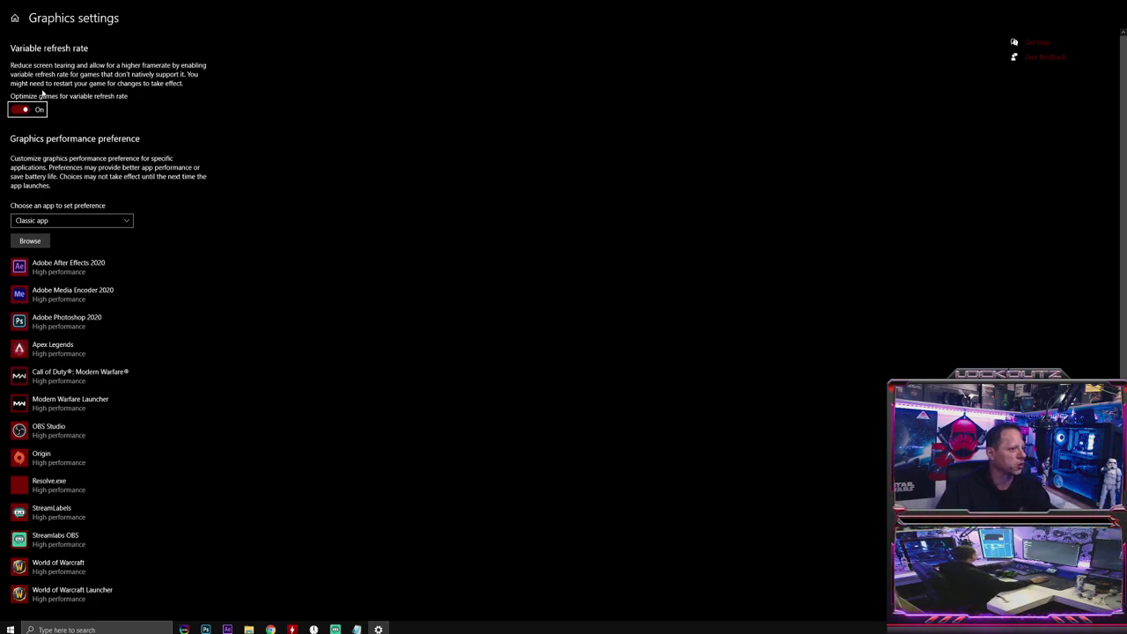
# Step: Browse the Desktop and the apex game folder for a classic app to list, without adding one
pyautogui.click(30, 241)
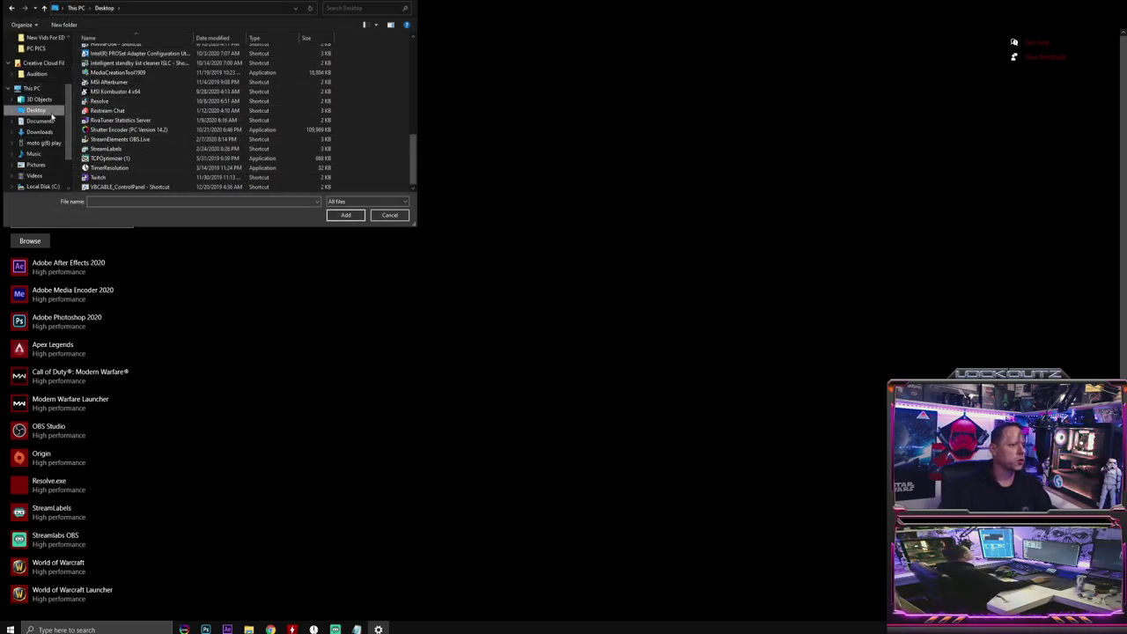
pyautogui.click(390, 215)
pyautogui.click(30, 240)
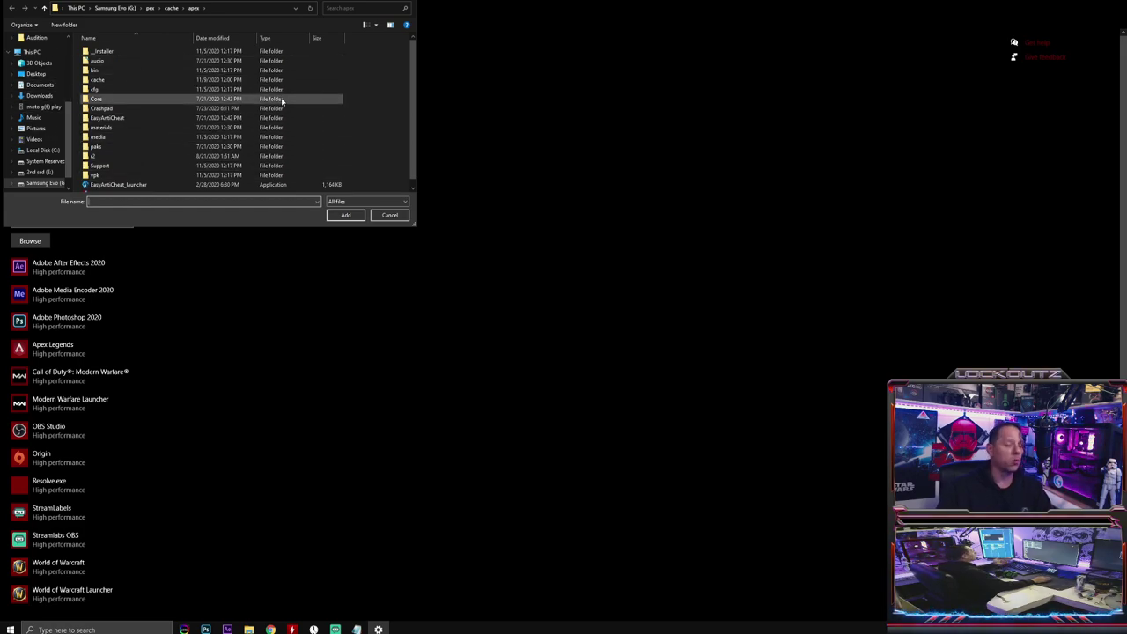
pyautogui.click(390, 215)
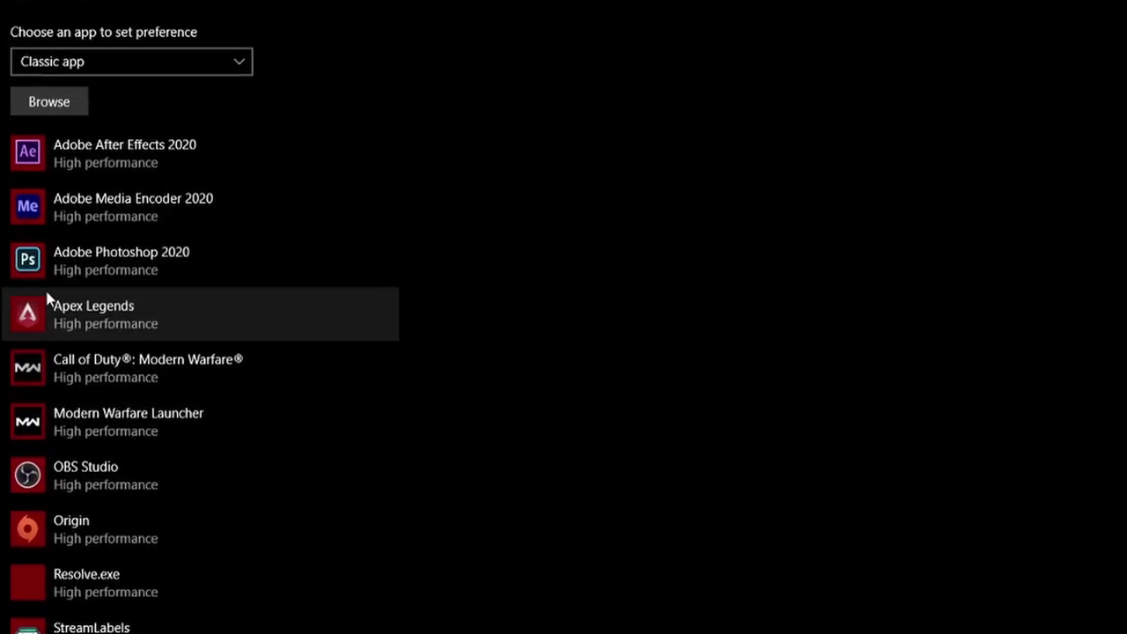
# Step: Try to save High performance as the graphics preference for Apex Legends (r5apex.exe)
pyautogui.click(92, 309)
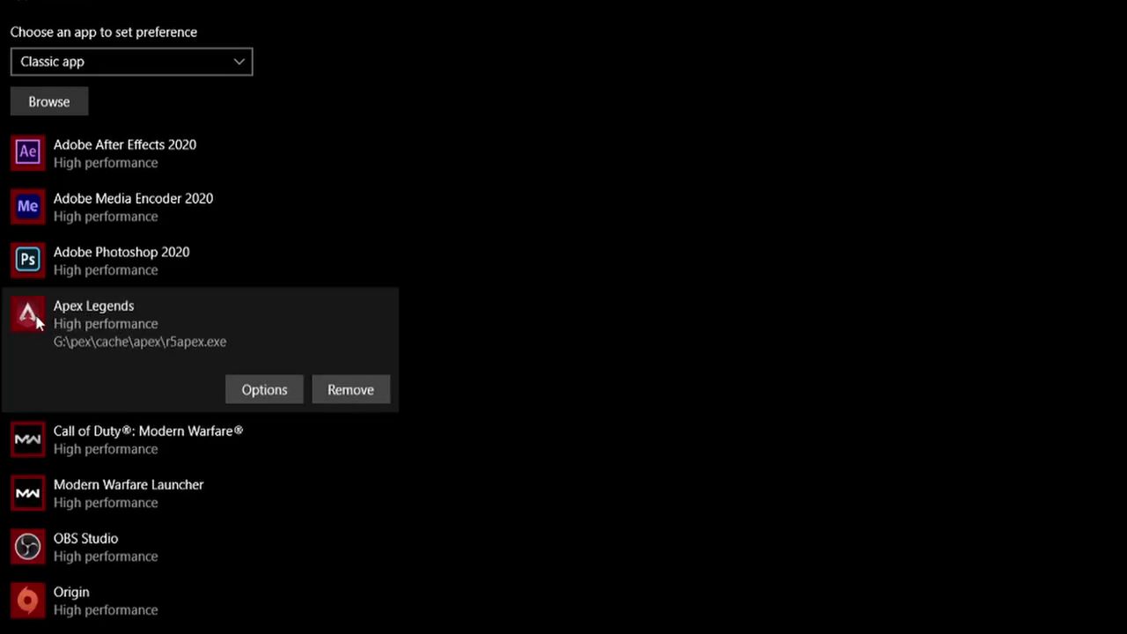
pyautogui.click(264, 395)
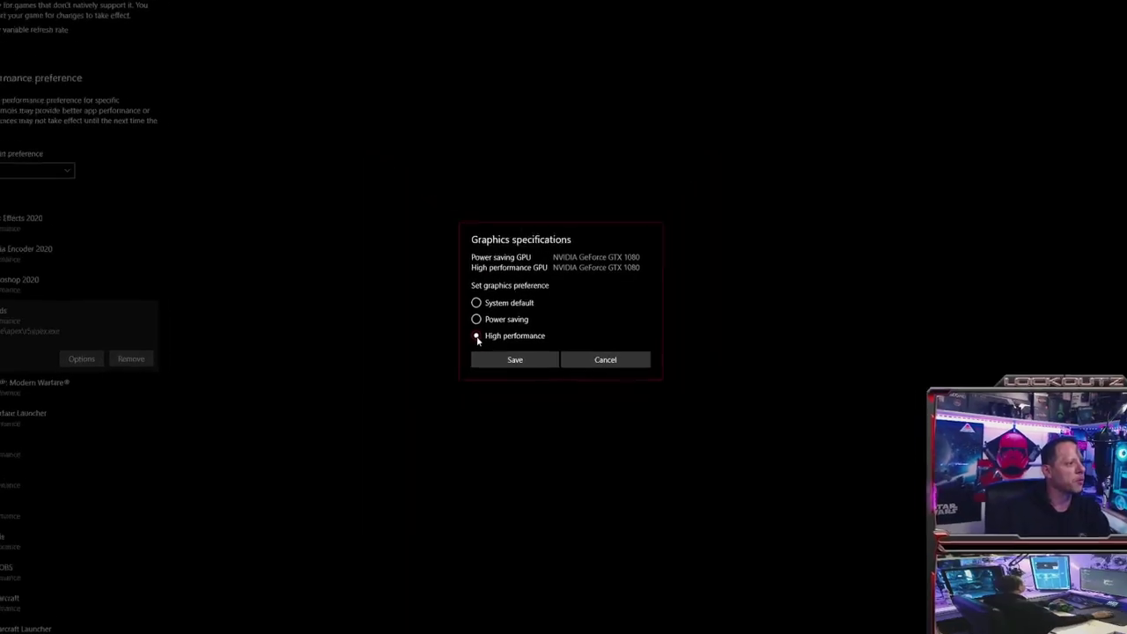
pyautogui.click(499, 369)
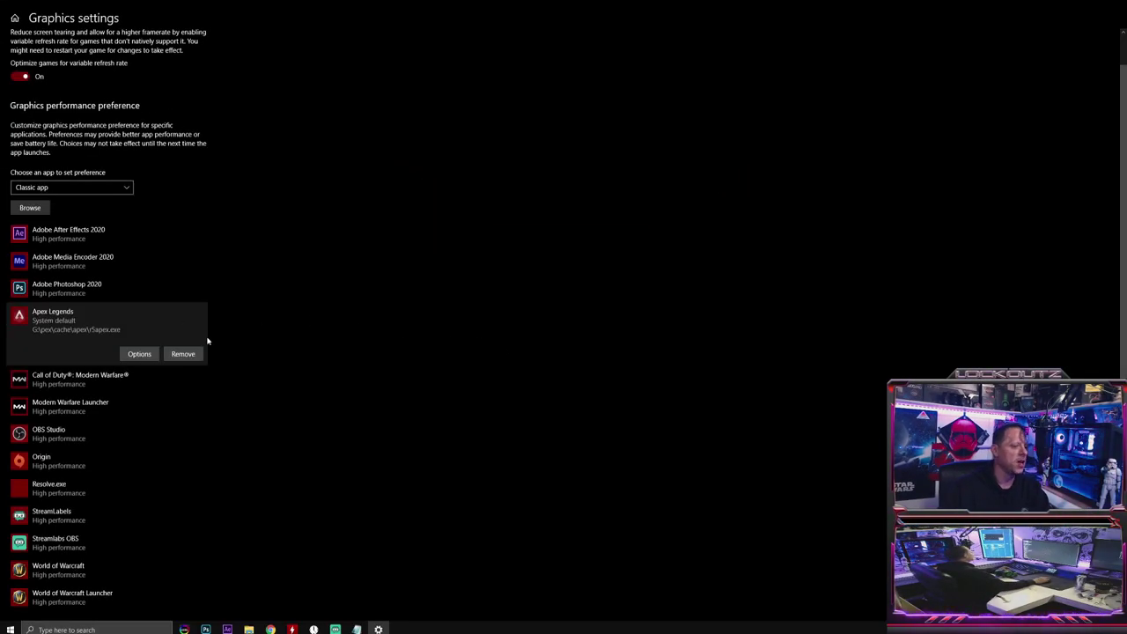
# Step: Examine the graphics preference entries for Origin, World of Warcraft, Call of Duty: Modern Warfare, After Effects and OBS Studio, and close Graphics settings
pyautogui.click(44, 457)
pyautogui.scroll(-1, 44, 458)
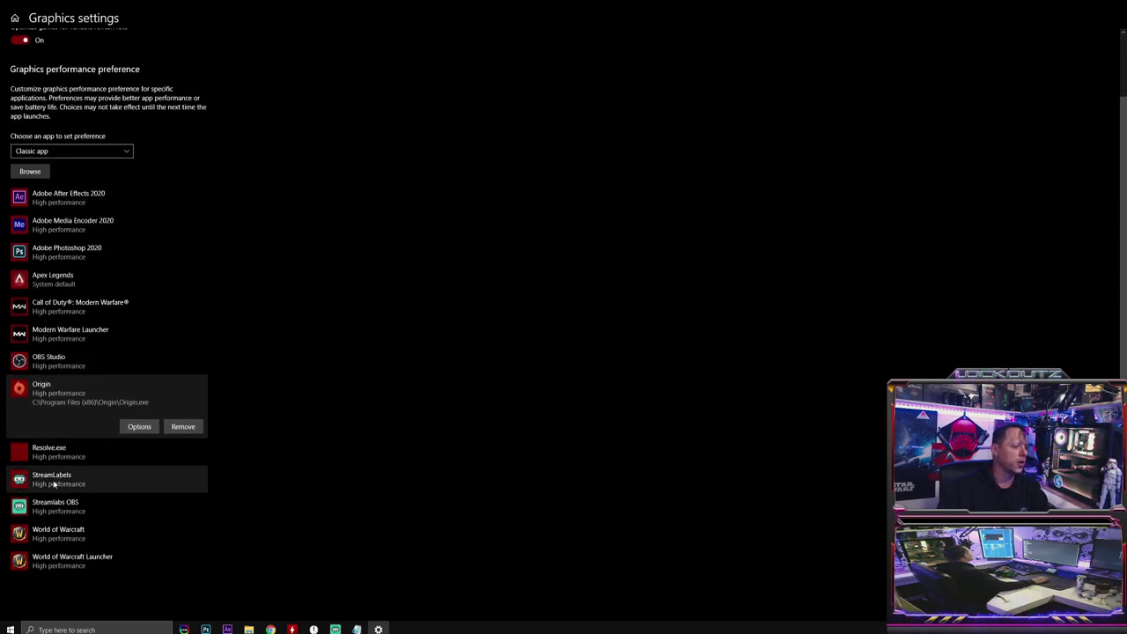
pyautogui.click(52, 533)
pyautogui.click(97, 307)
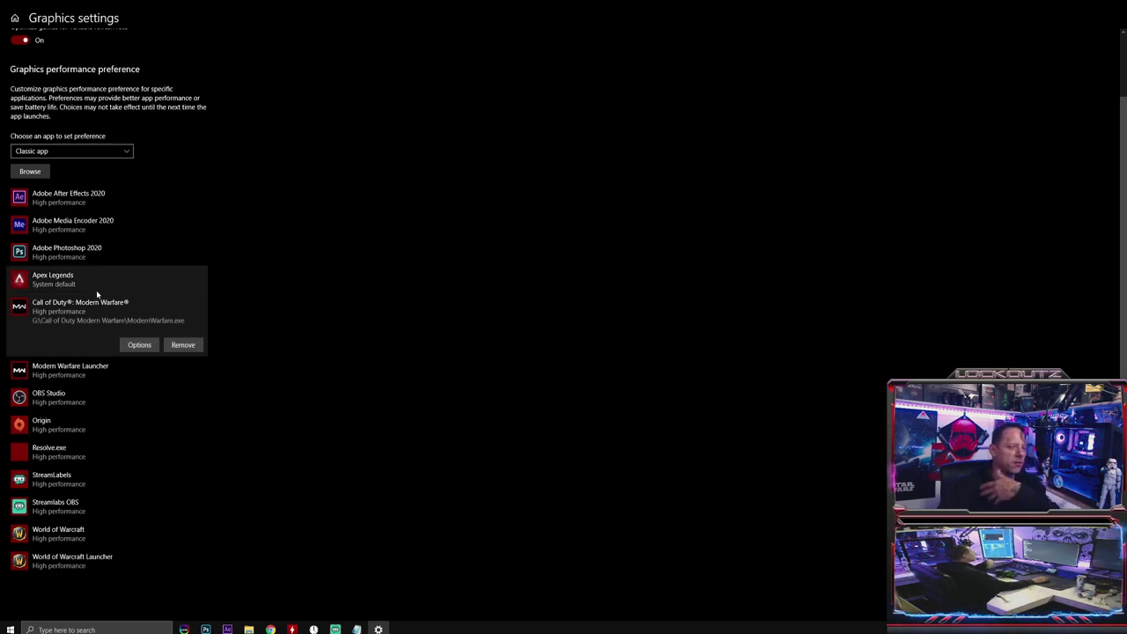
pyautogui.click(75, 196)
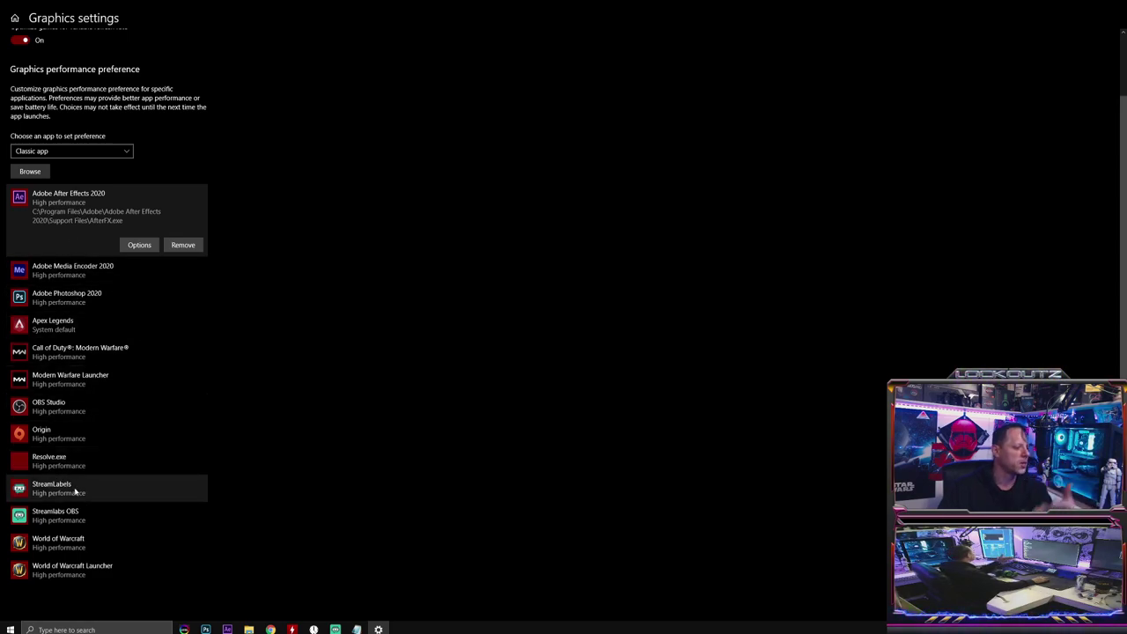
pyautogui.click(70, 407)
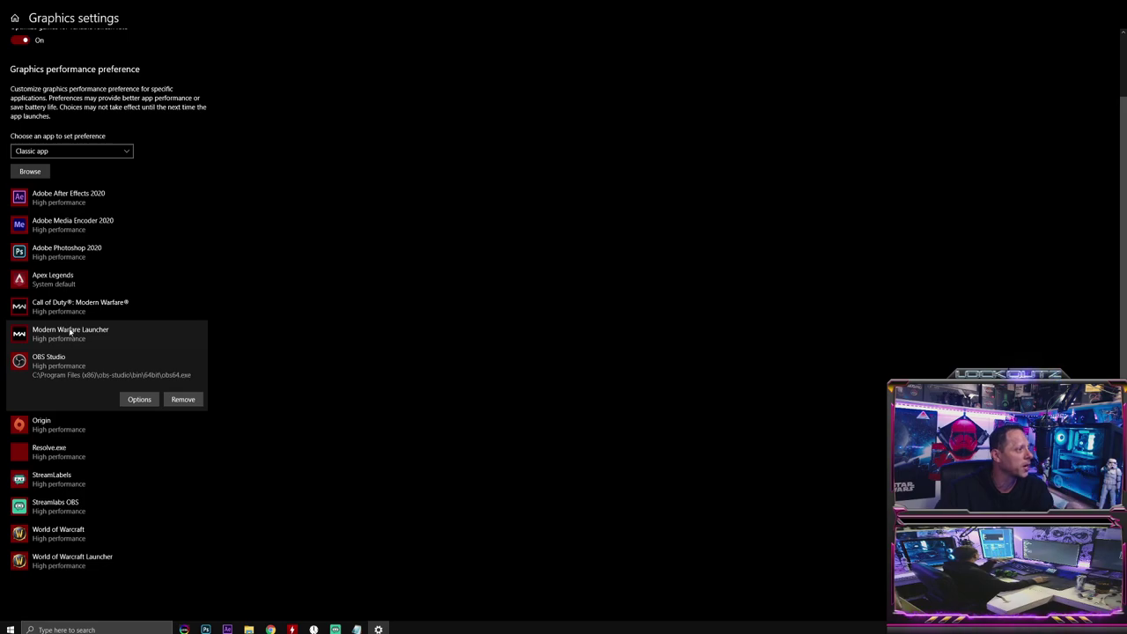
pyautogui.click(137, 400)
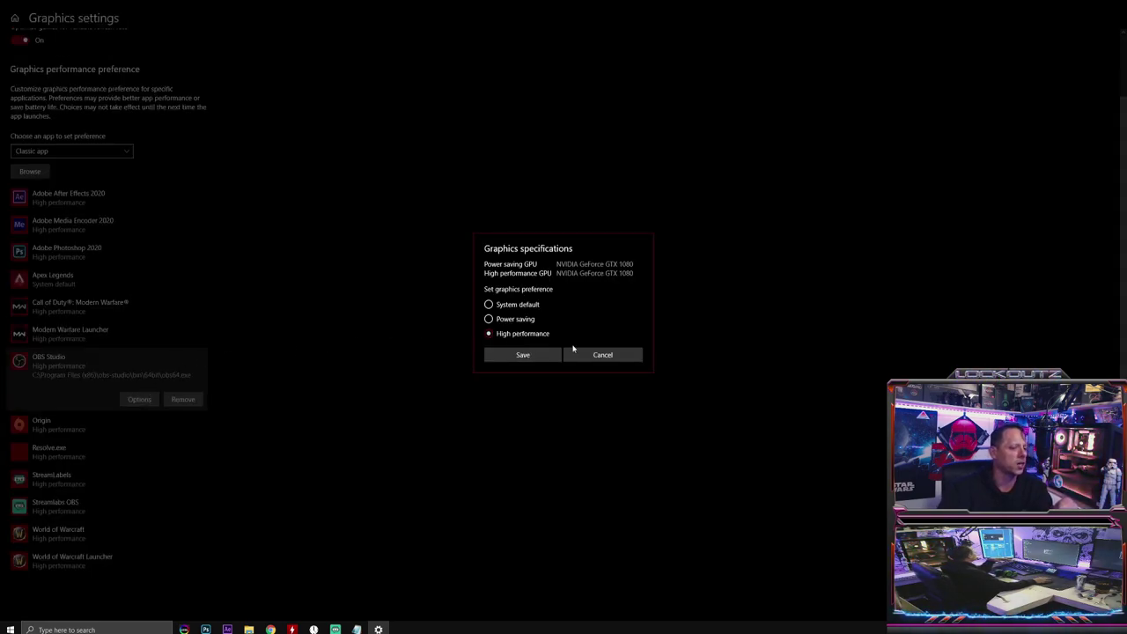
pyautogui.click(602, 355)
pyautogui.click(1113, 2)
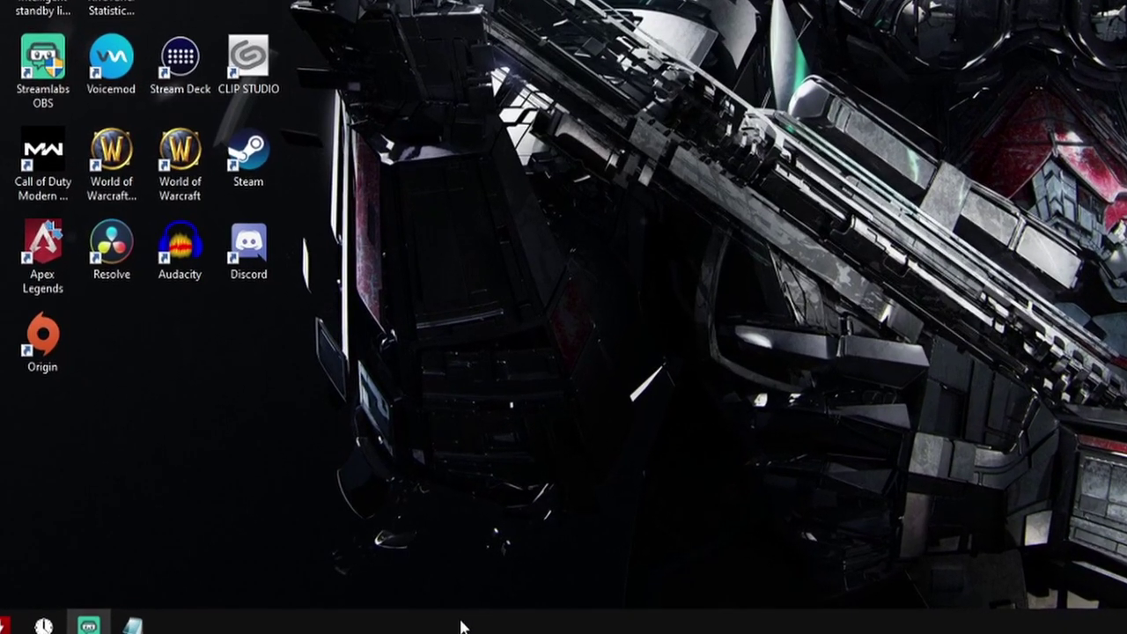
# Step: Switch to Task Manager and look through the full list of startup programs
pyautogui.rightClick(462, 626)
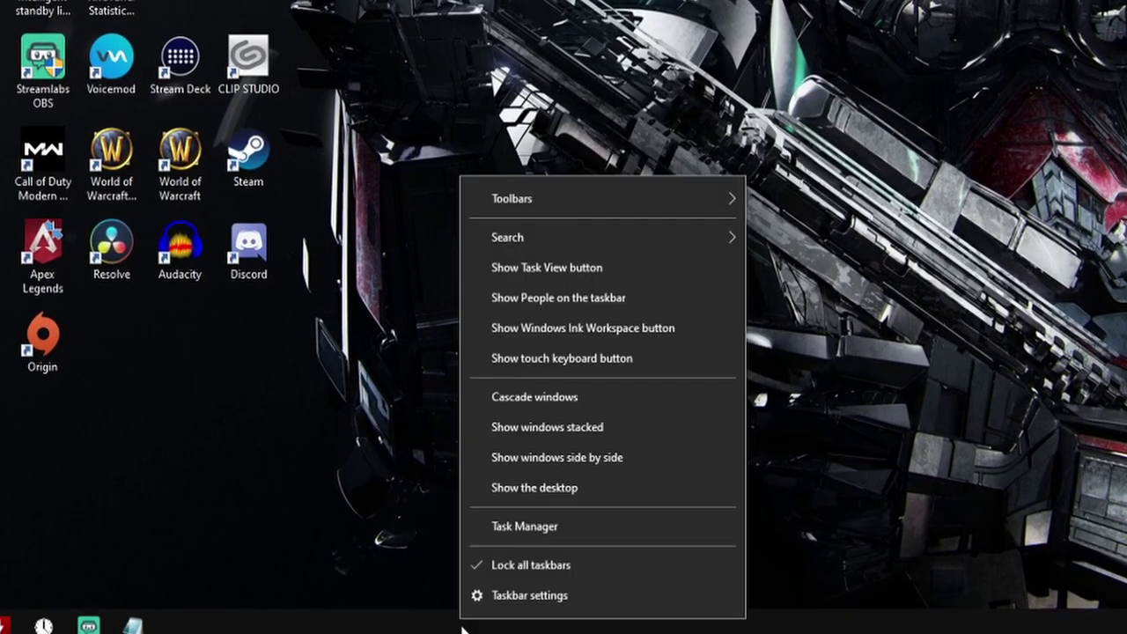
pyautogui.click(479, 523)
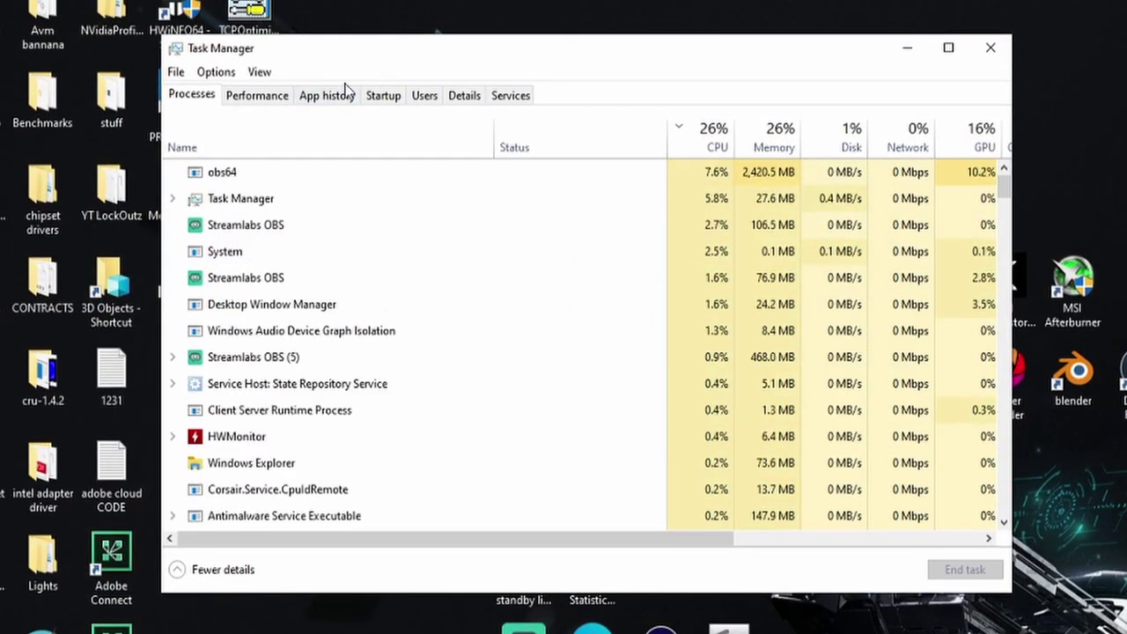
pyautogui.click(383, 99)
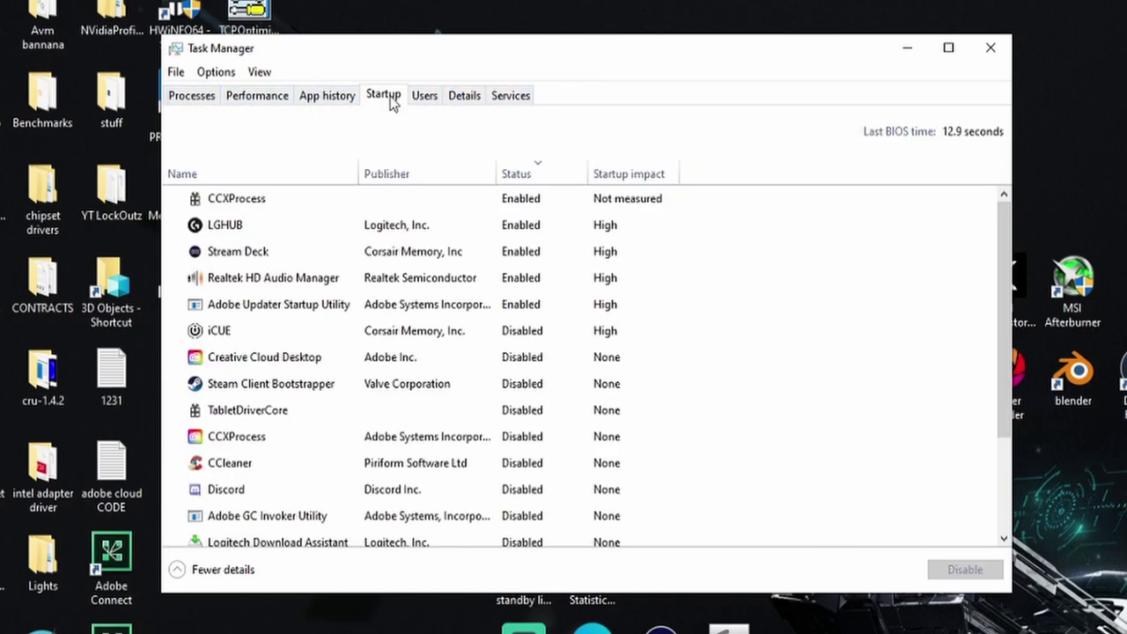
pyautogui.click(495, 283)
pyautogui.scroll(-2, 479, 291)
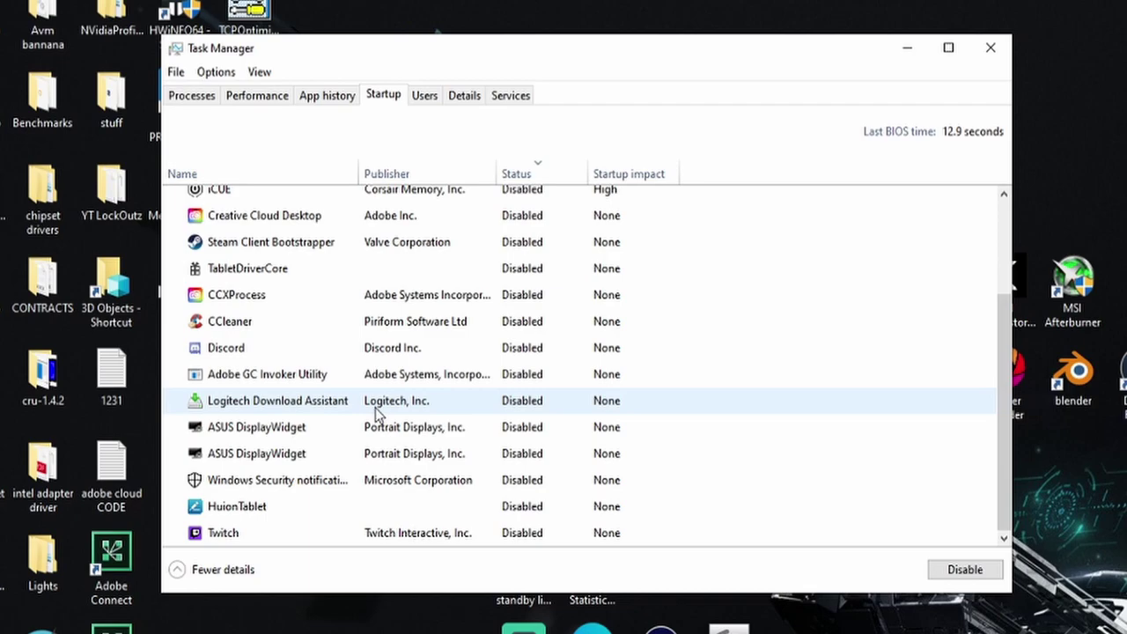
pyautogui.scroll(3, 444, 339)
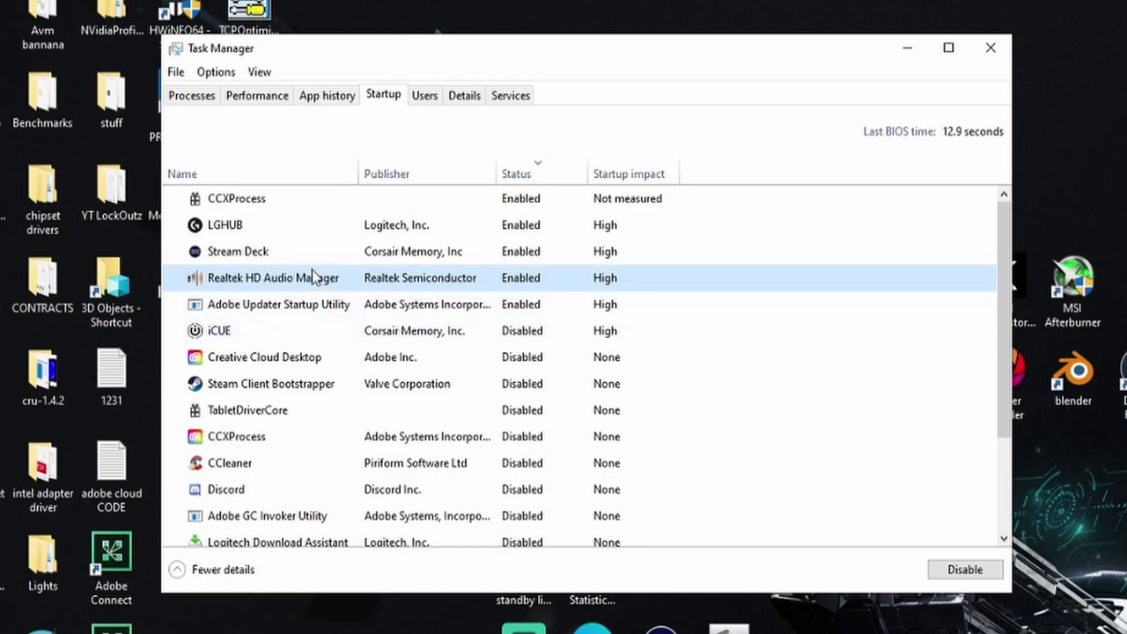
# Step: Check the enable and disable options of the Adobe Updater, Creative Cloud Desktop and Stream Deck startup entries and return to the desktop
pyautogui.rightClick(514, 311)
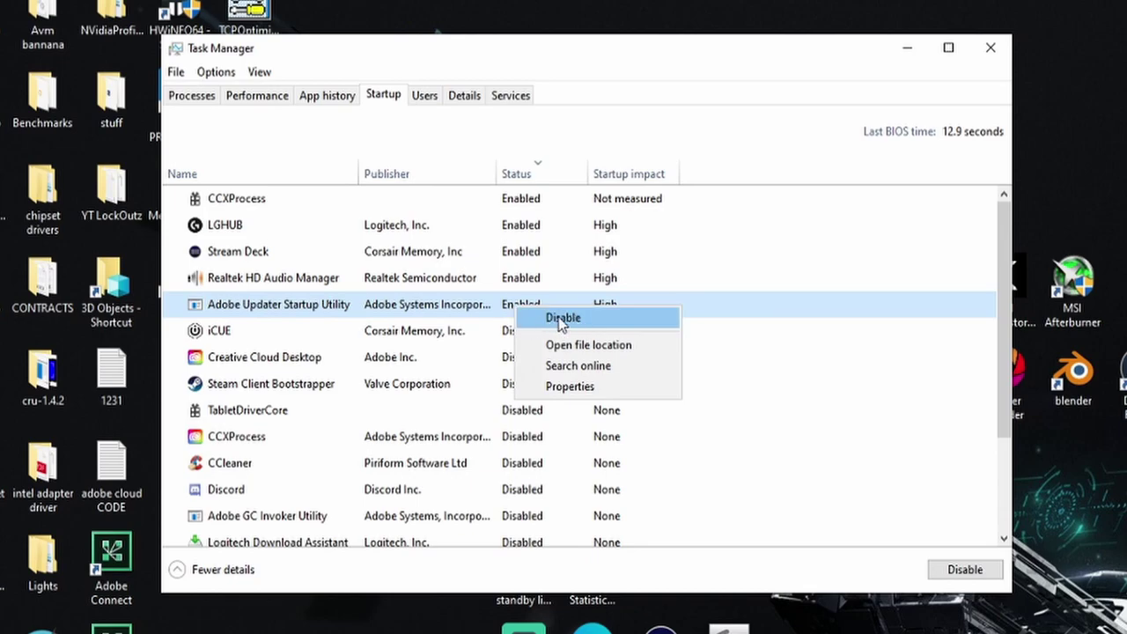
pyautogui.click(482, 354)
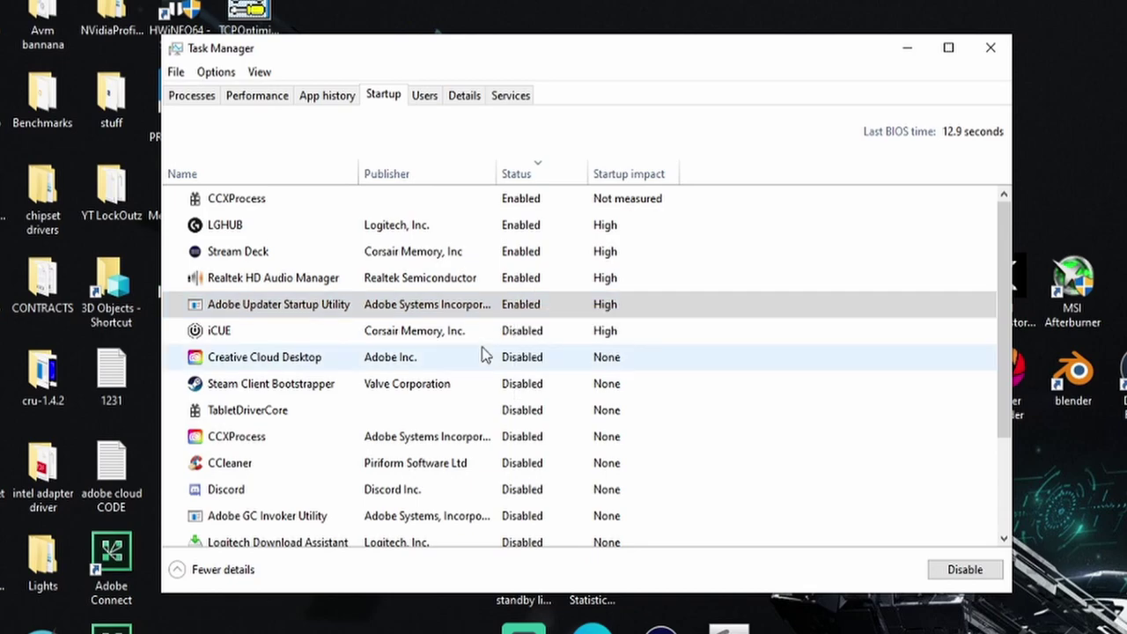
pyautogui.rightClick(501, 342)
pyautogui.rightClick(450, 360)
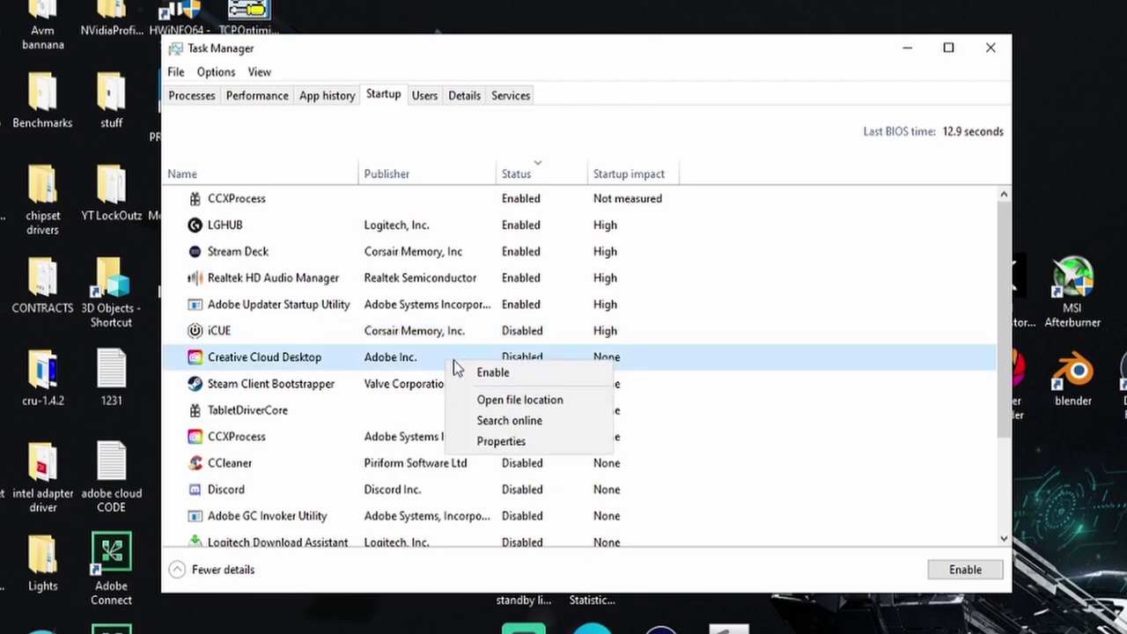
pyautogui.click(533, 256)
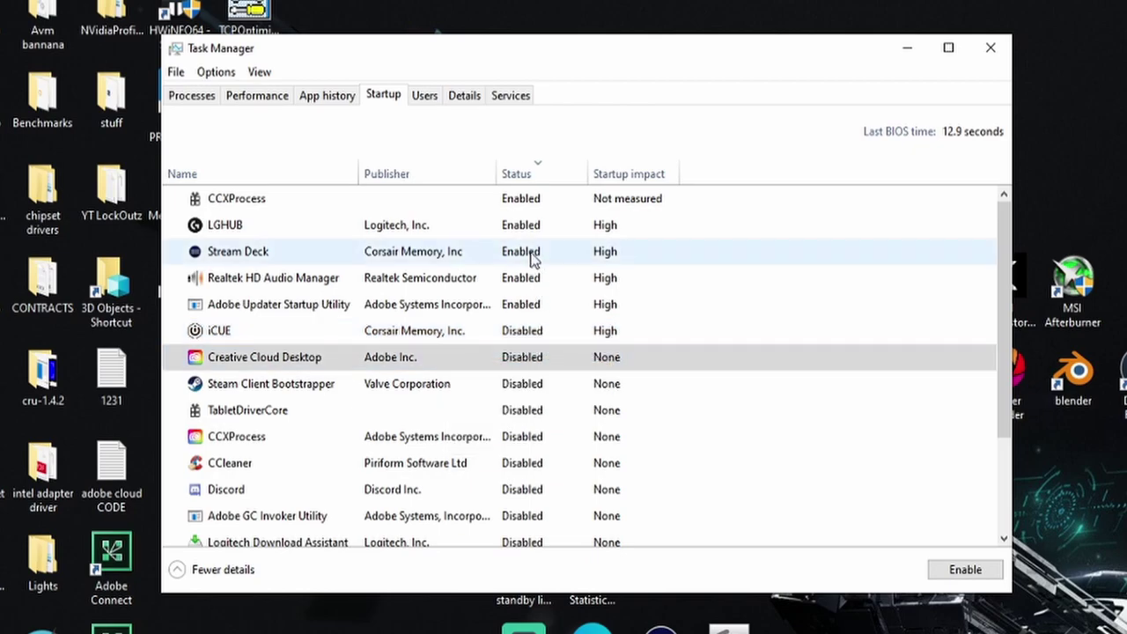
pyautogui.click(531, 253)
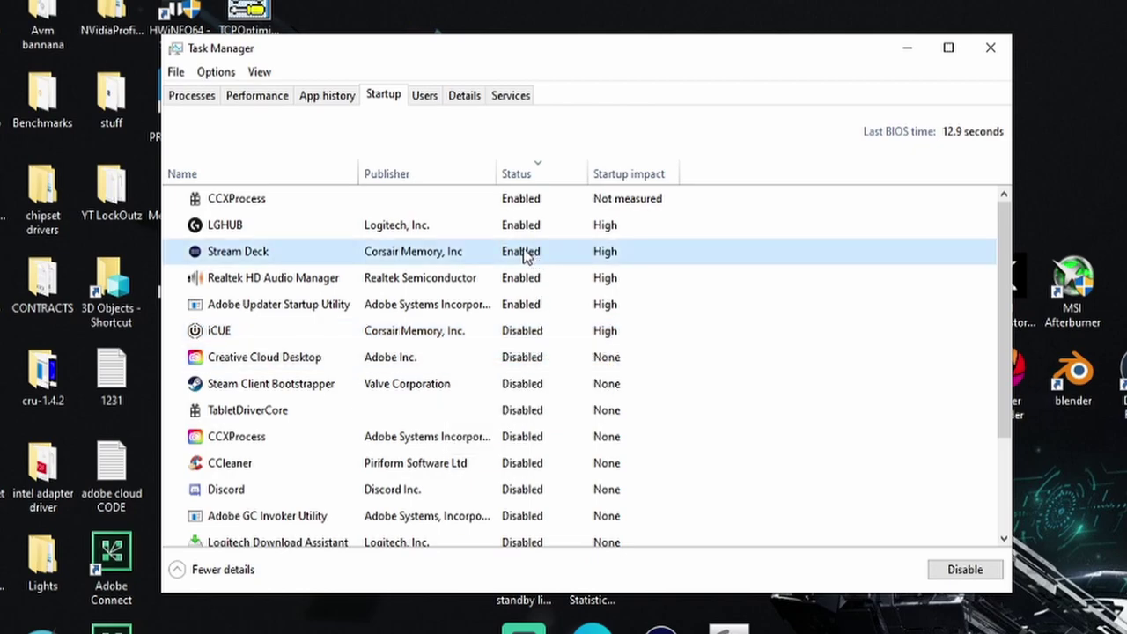
pyautogui.rightClick(523, 253)
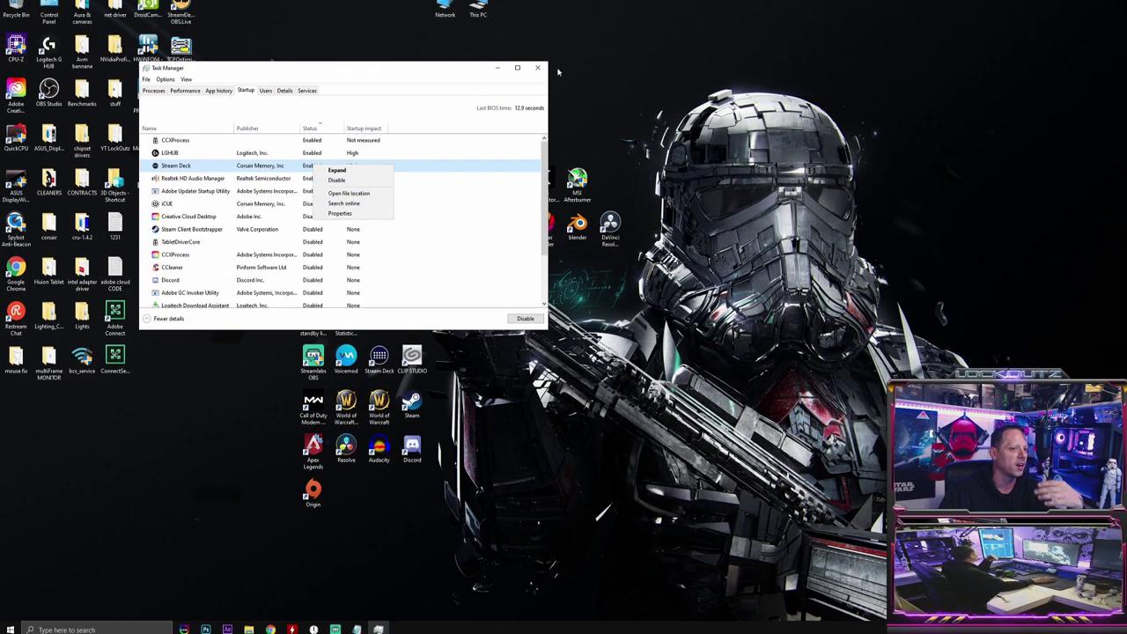
pyautogui.press('super+d')
# Step: Open Windows Settings and review the Display page of the System category, including the HDR, scaling and multiple-display options
pyautogui.rightClick(780, 127)
pyautogui.click(687, 146)
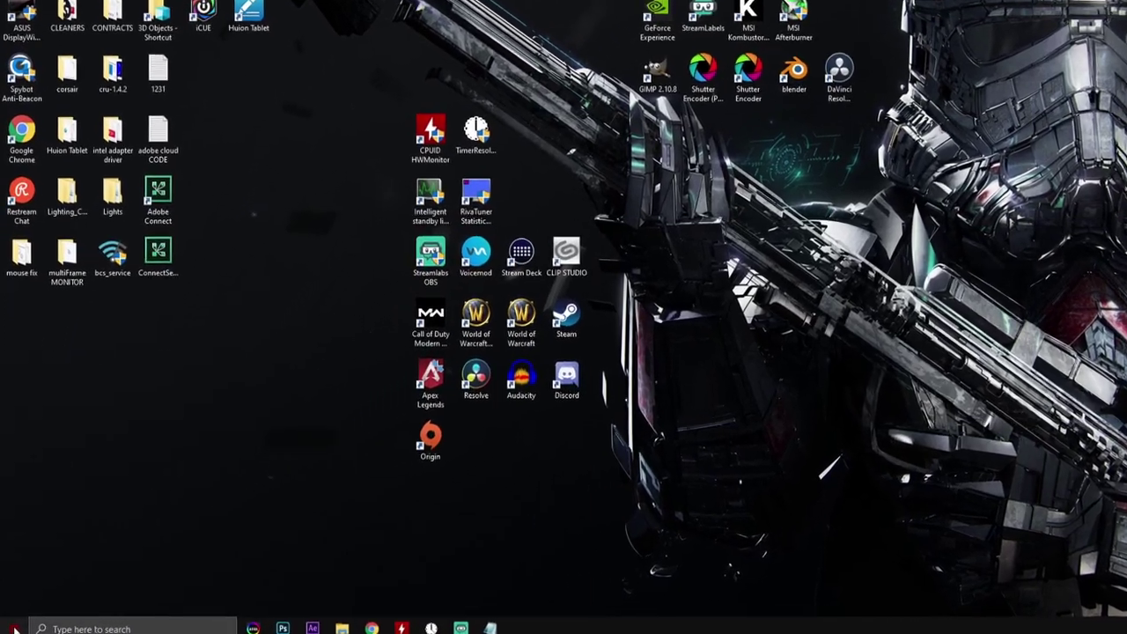
pyautogui.click(10, 628)
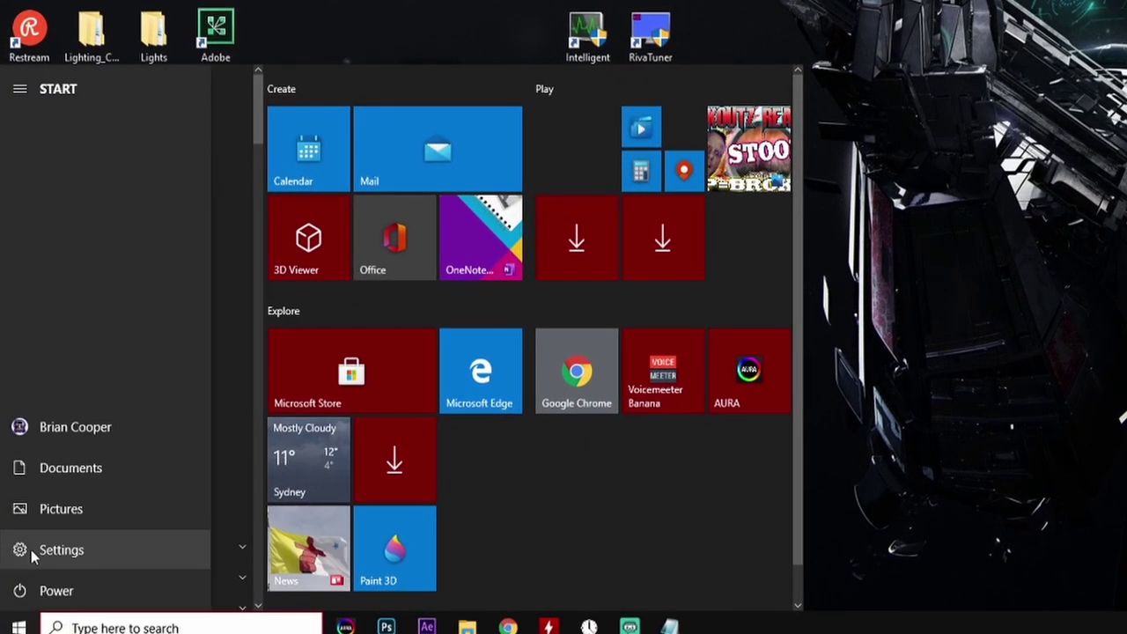
pyautogui.click(82, 548)
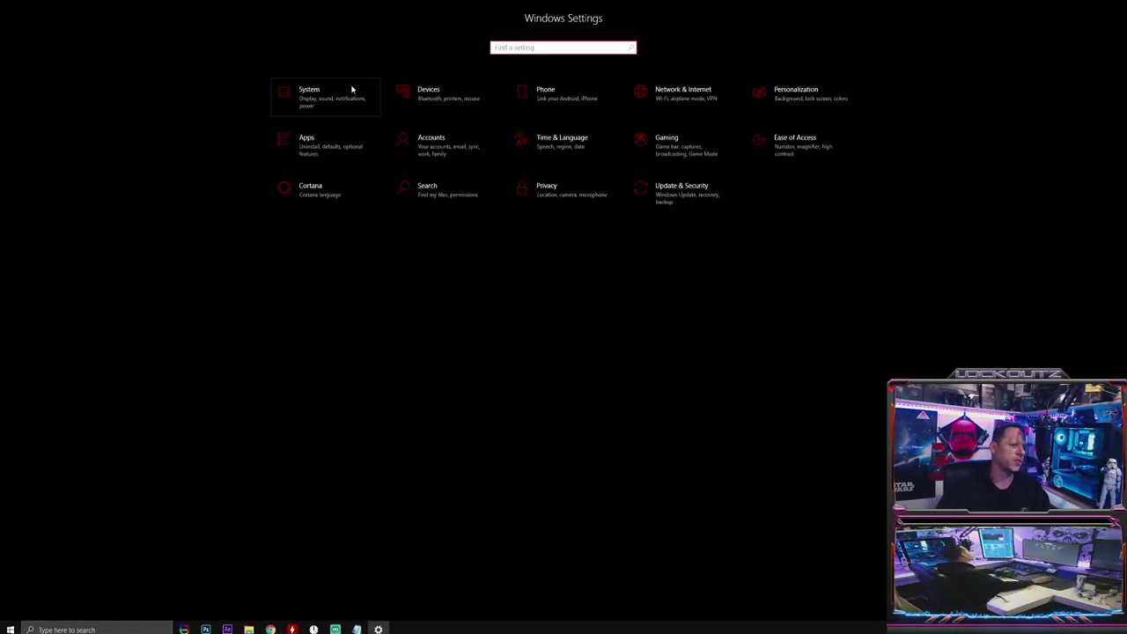
pyautogui.click(305, 97)
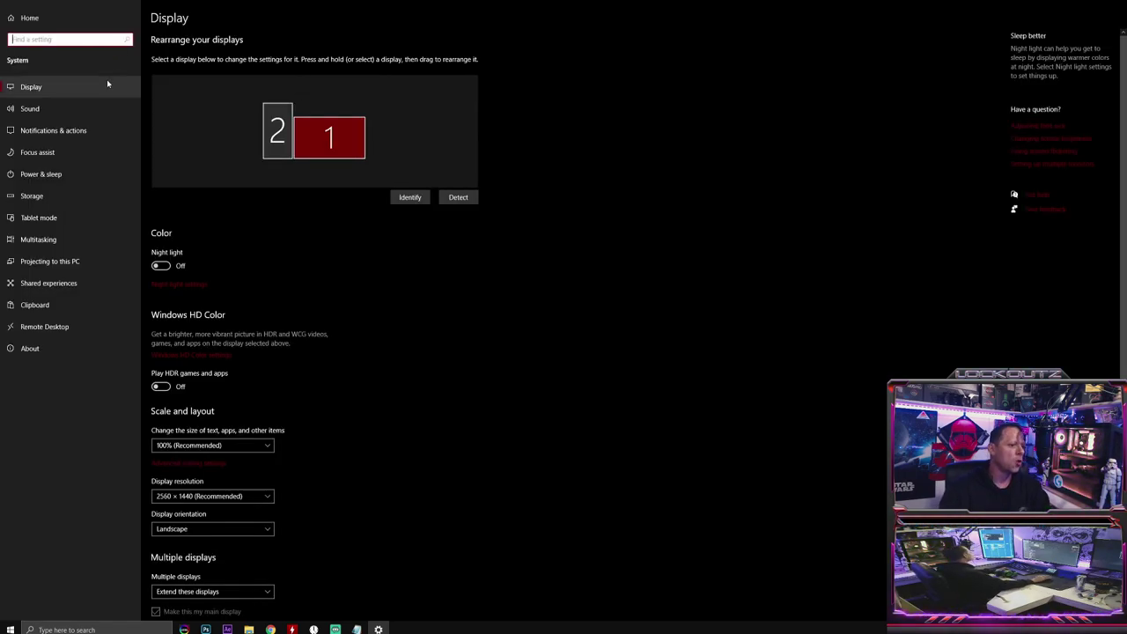
pyautogui.click(106, 81)
pyautogui.scroll(-2, 360, 355)
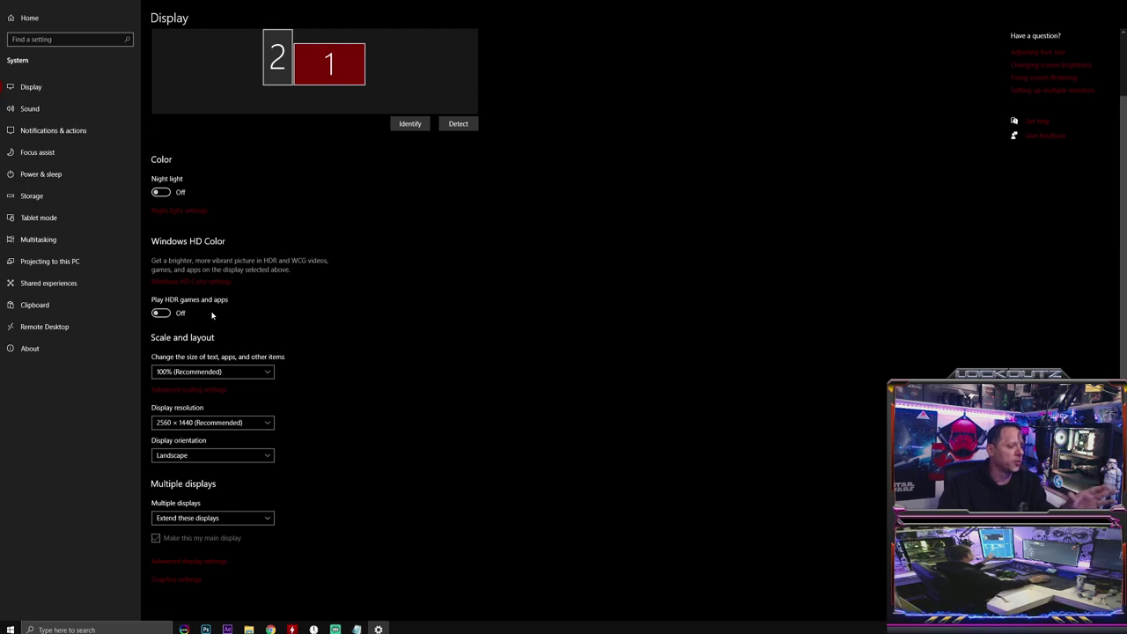
# Step: Review the System pages for Sound, Notifications & actions, Focus assist and Power & sleep
pyautogui.click(58, 107)
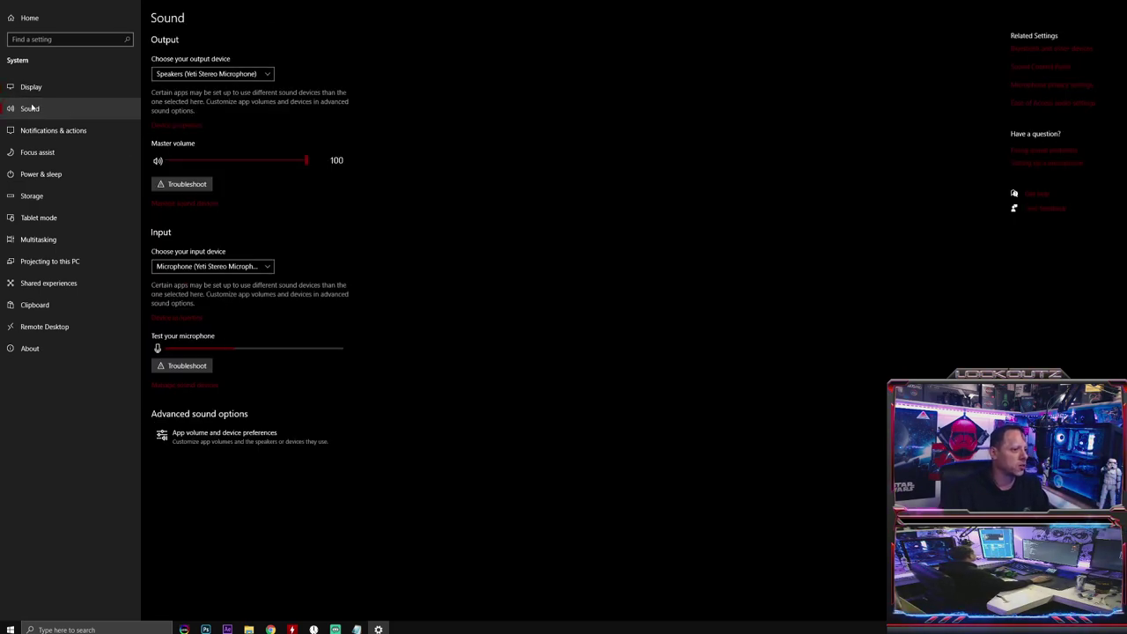
pyautogui.click(52, 135)
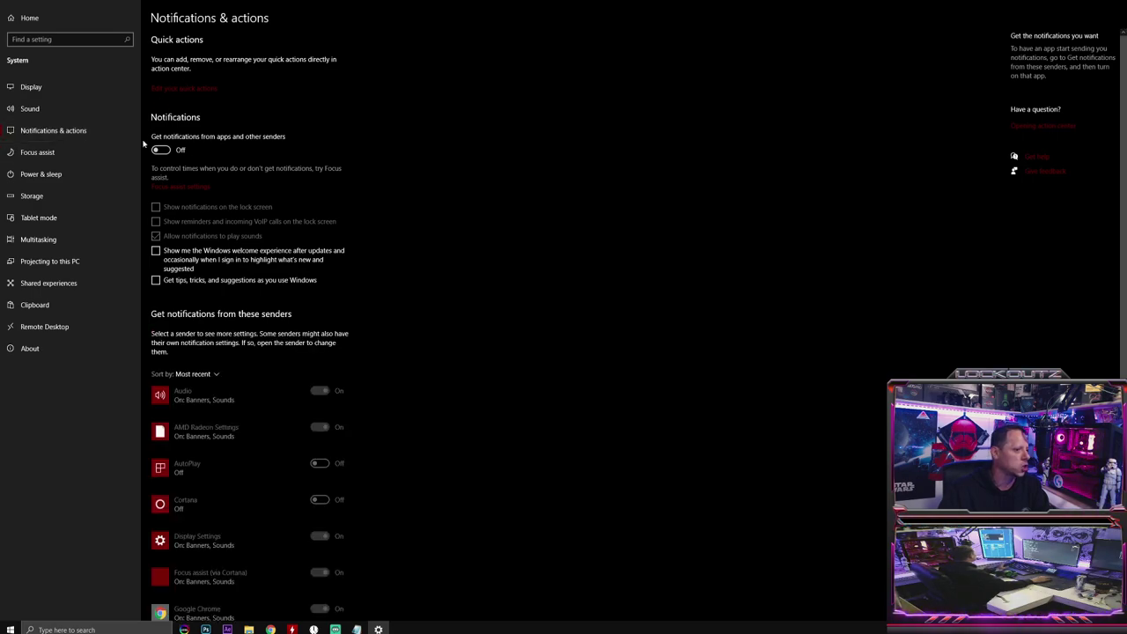
pyautogui.scroll(-3, 246, 203)
pyautogui.scroll(3, 261, 224)
pyautogui.click(46, 159)
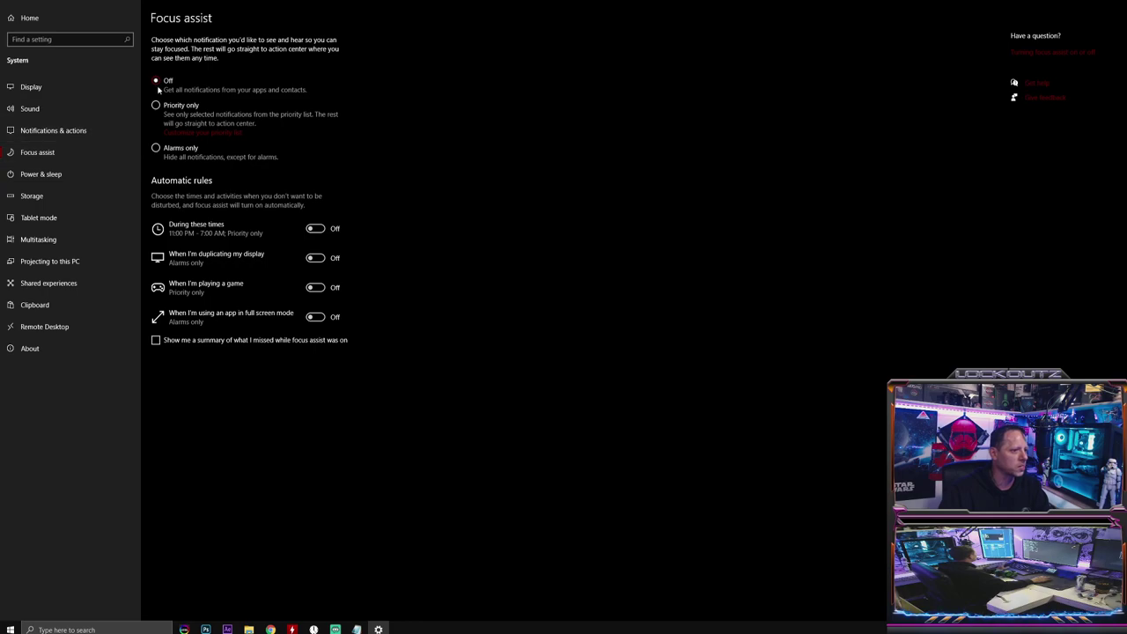
pyautogui.click(65, 175)
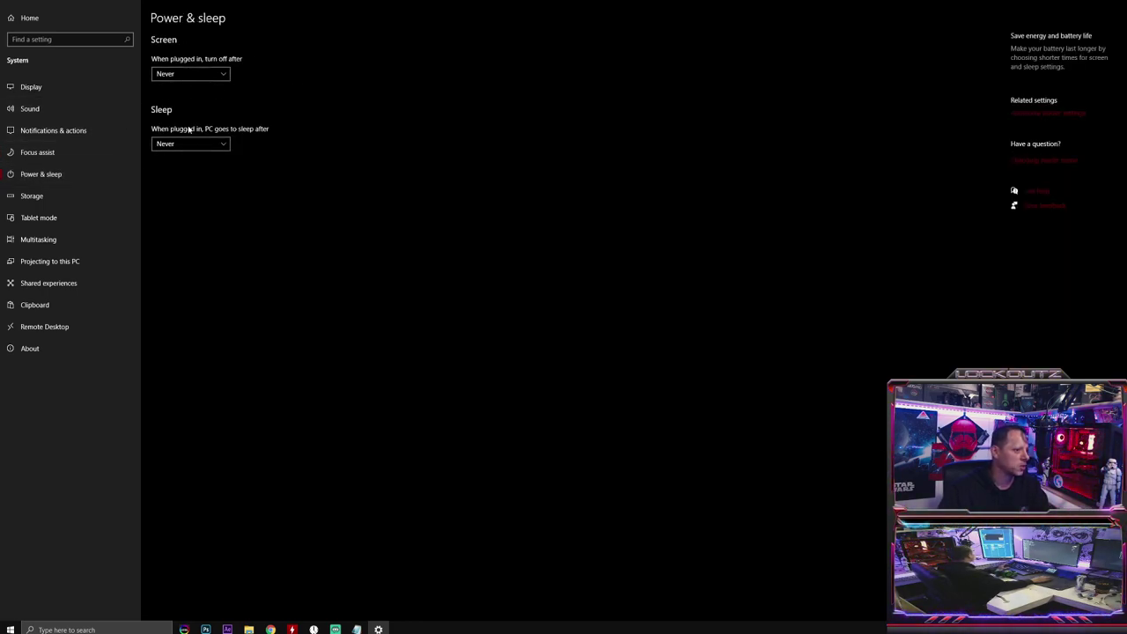
# Step: Check the Multitasking, Shared experiences, Clipboard and Remote Desktop pages, recheck Notifications & actions, and return to the Settings home page
pyautogui.click(49, 241)
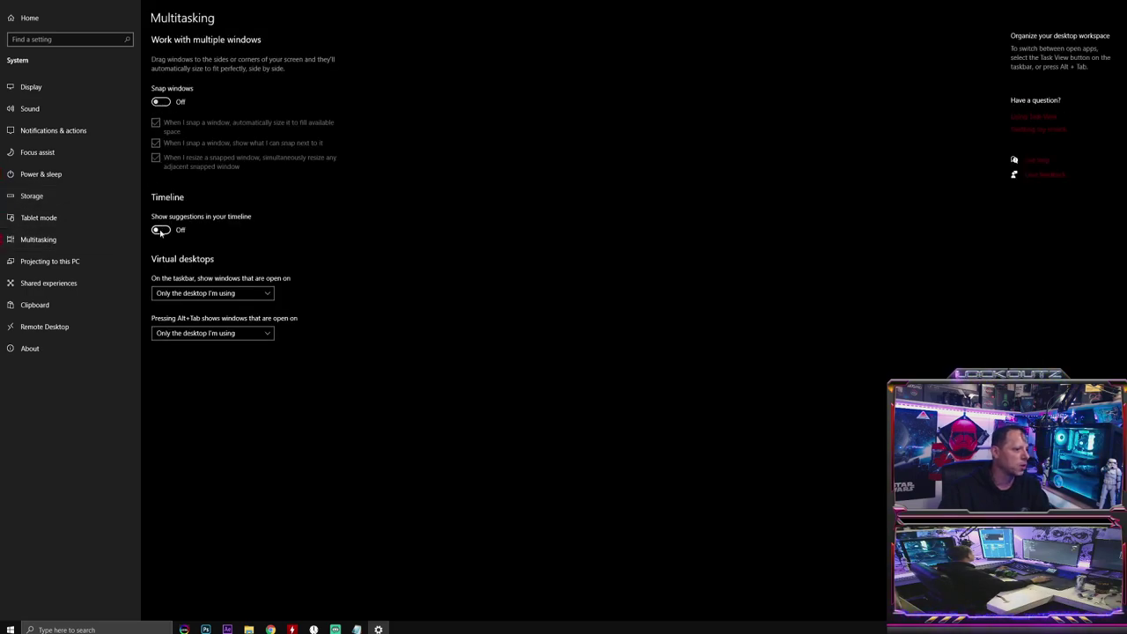
pyautogui.click(70, 281)
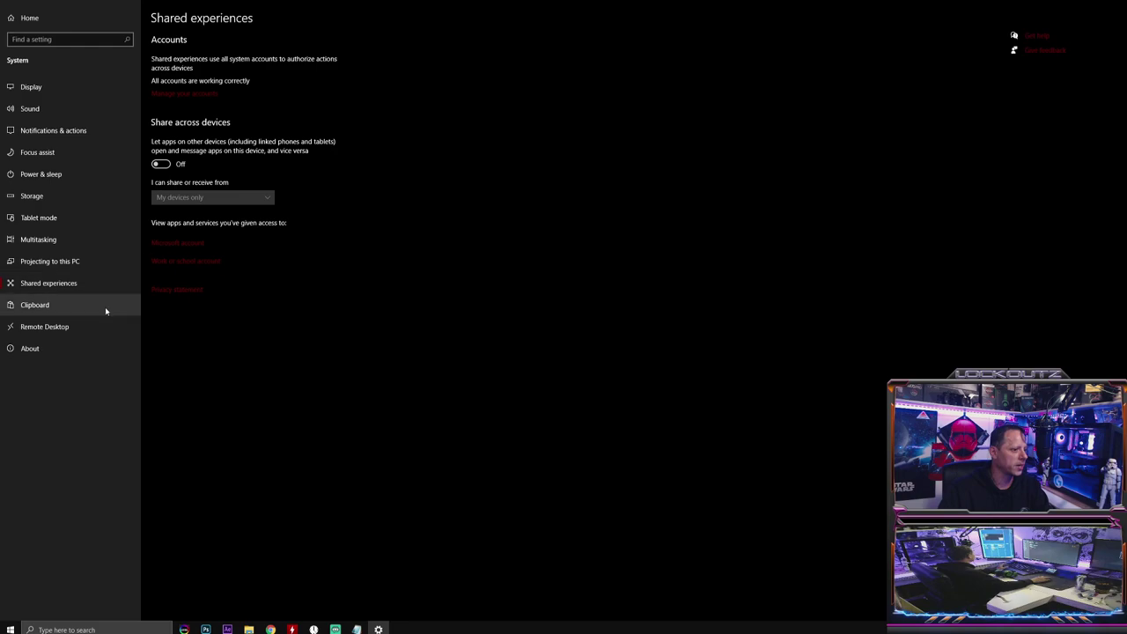
pyautogui.click(76, 309)
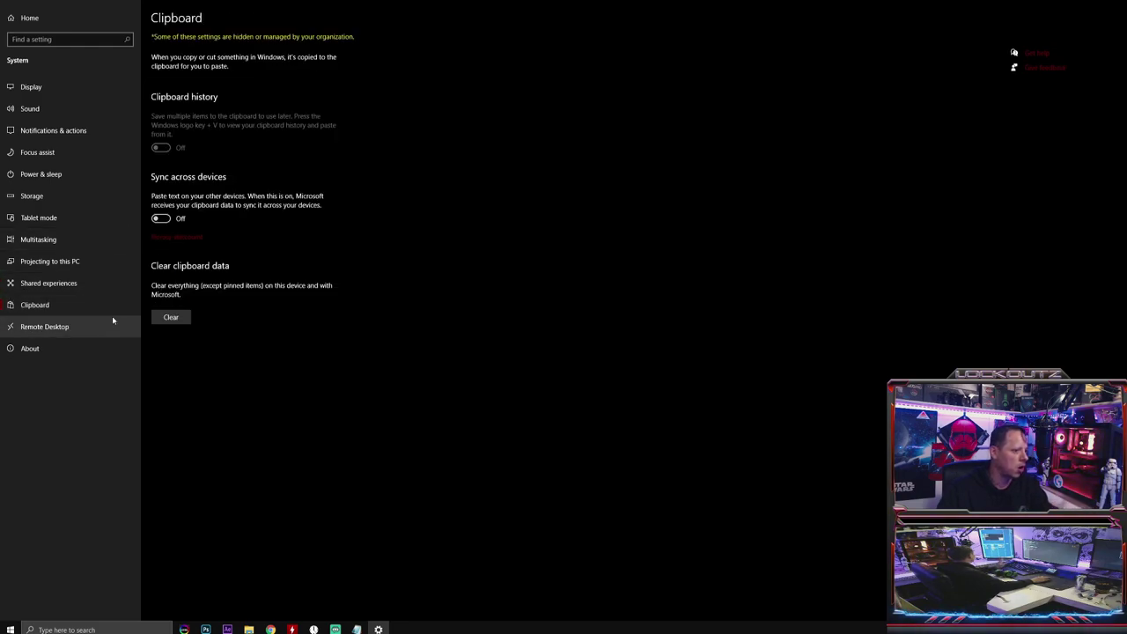
pyautogui.click(101, 327)
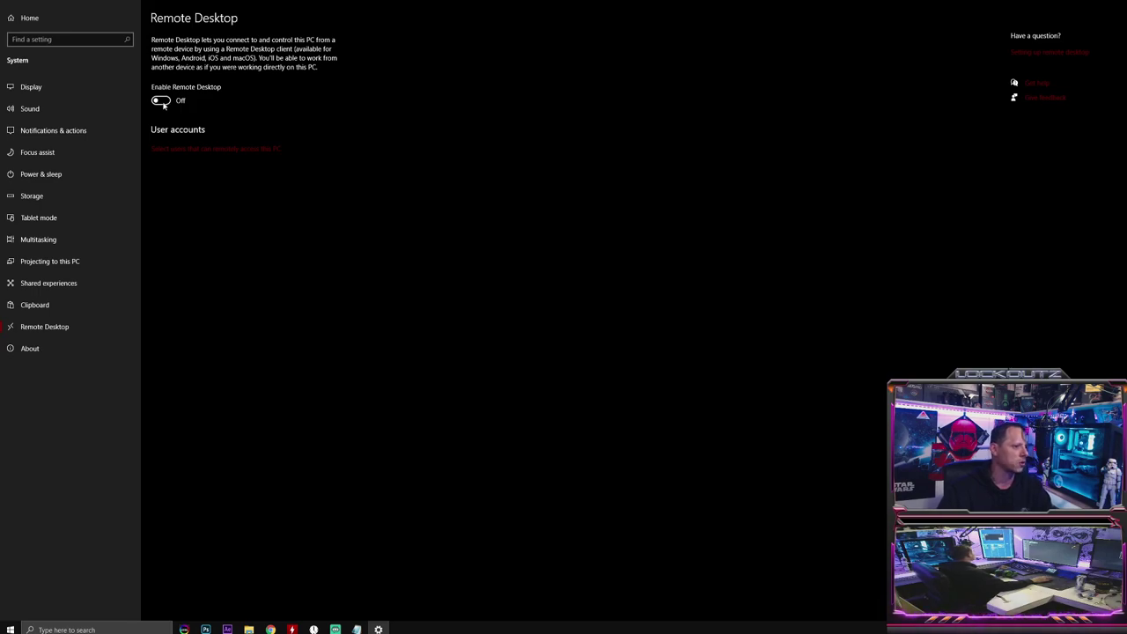
pyautogui.click(70, 130)
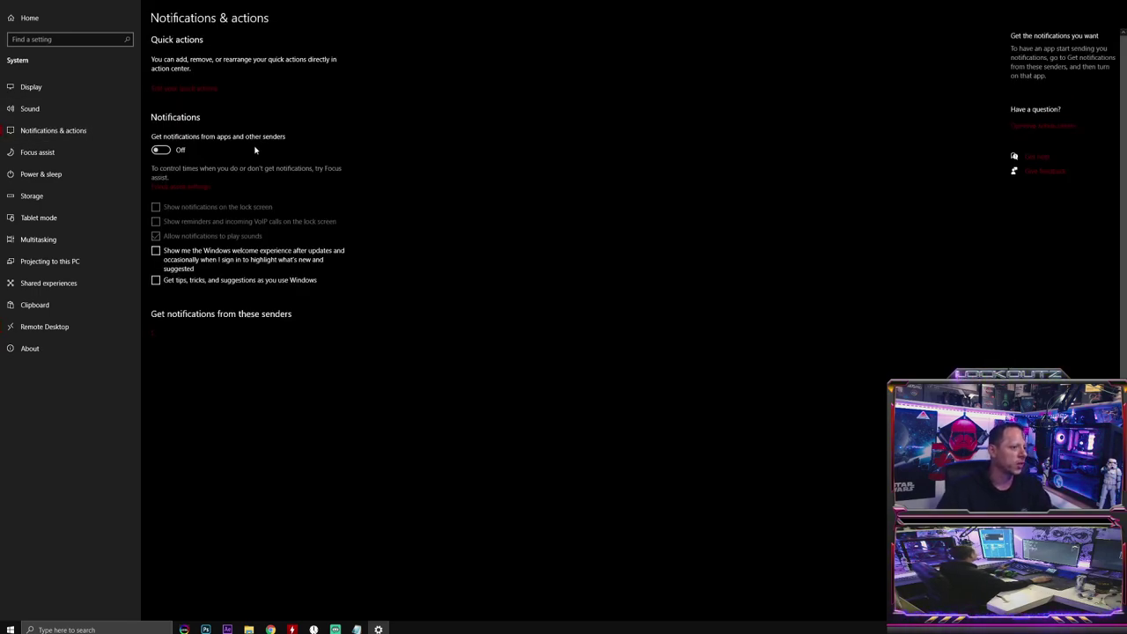
pyautogui.click(27, 20)
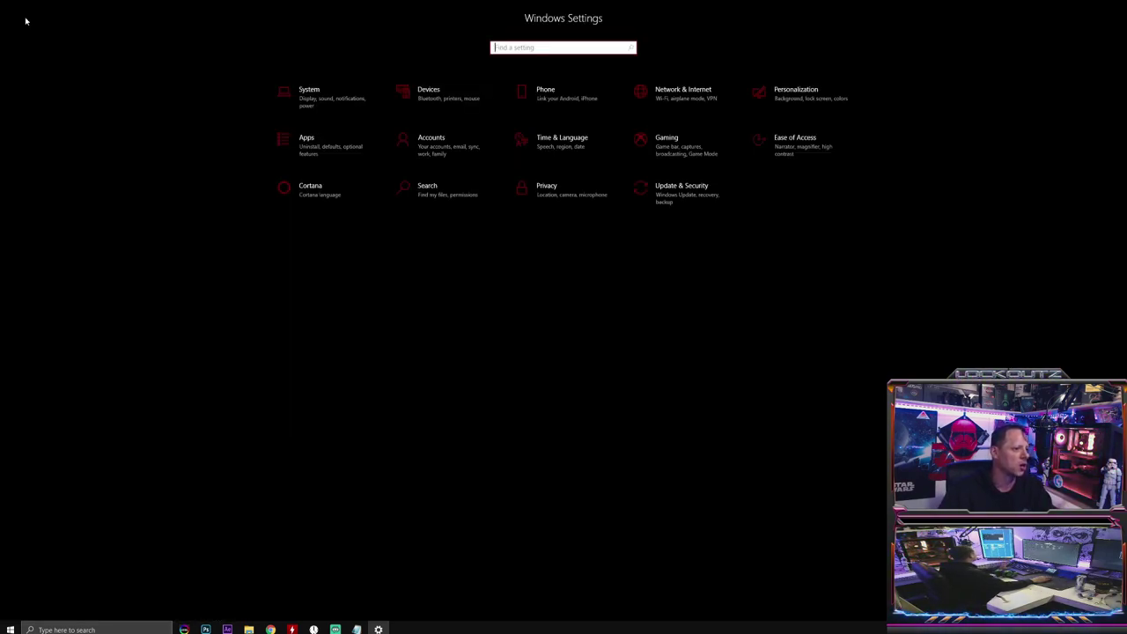
# Step: Open the Devices category and examine its Bluetooth & other devices, AutoPlay, USB and Pen & Windows Ink pages
pyautogui.click(461, 108)
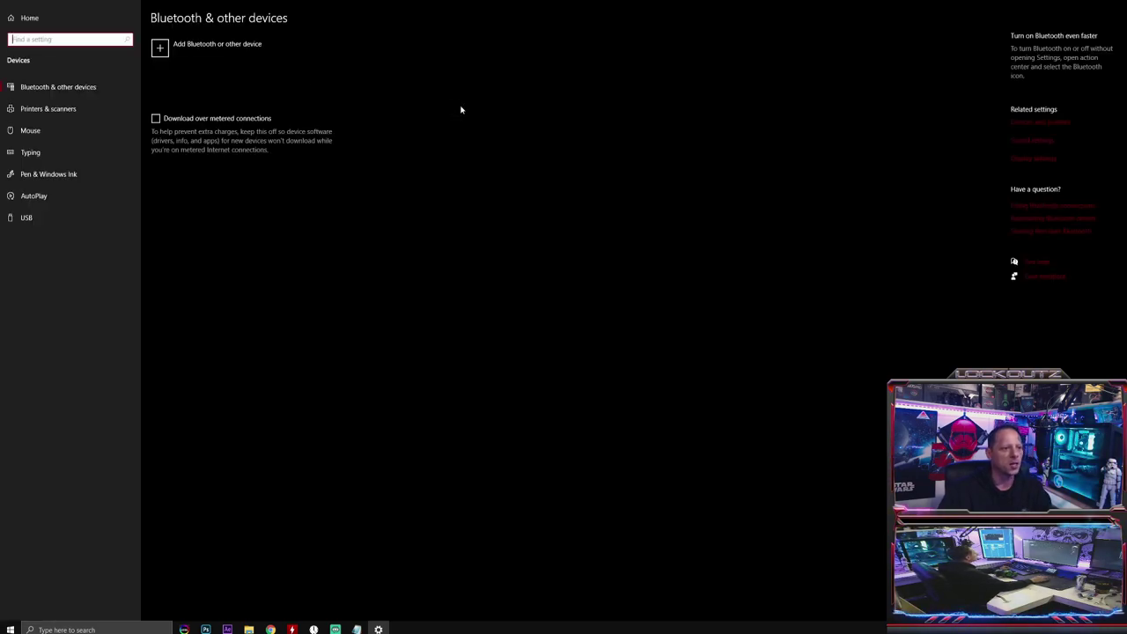
pyautogui.click(61, 88)
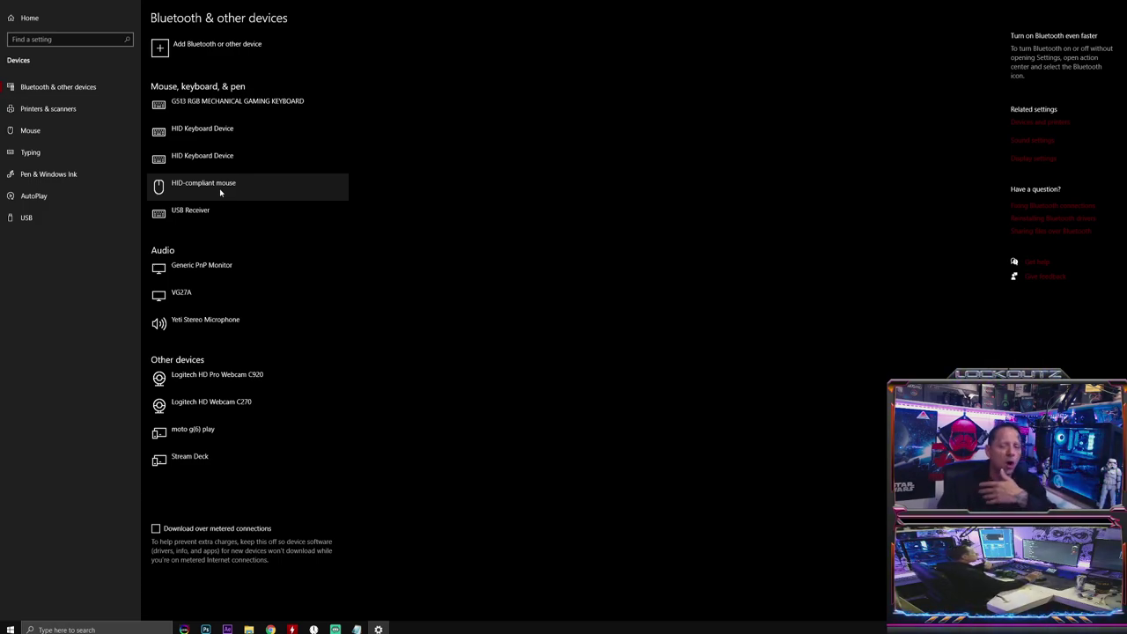
pyautogui.click(79, 197)
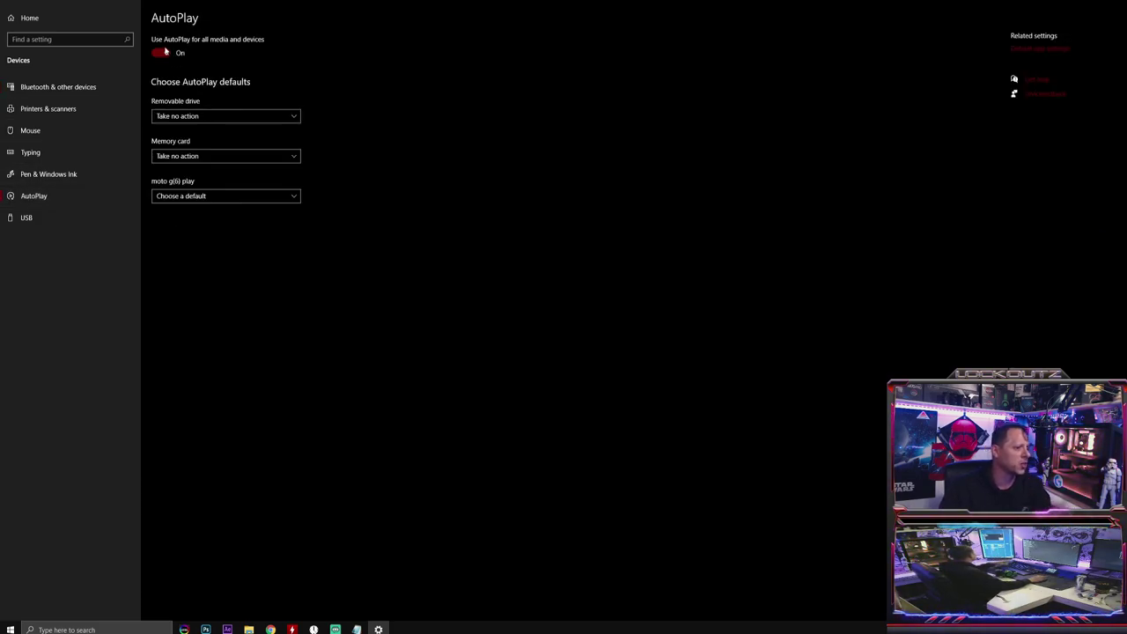
pyautogui.click(82, 216)
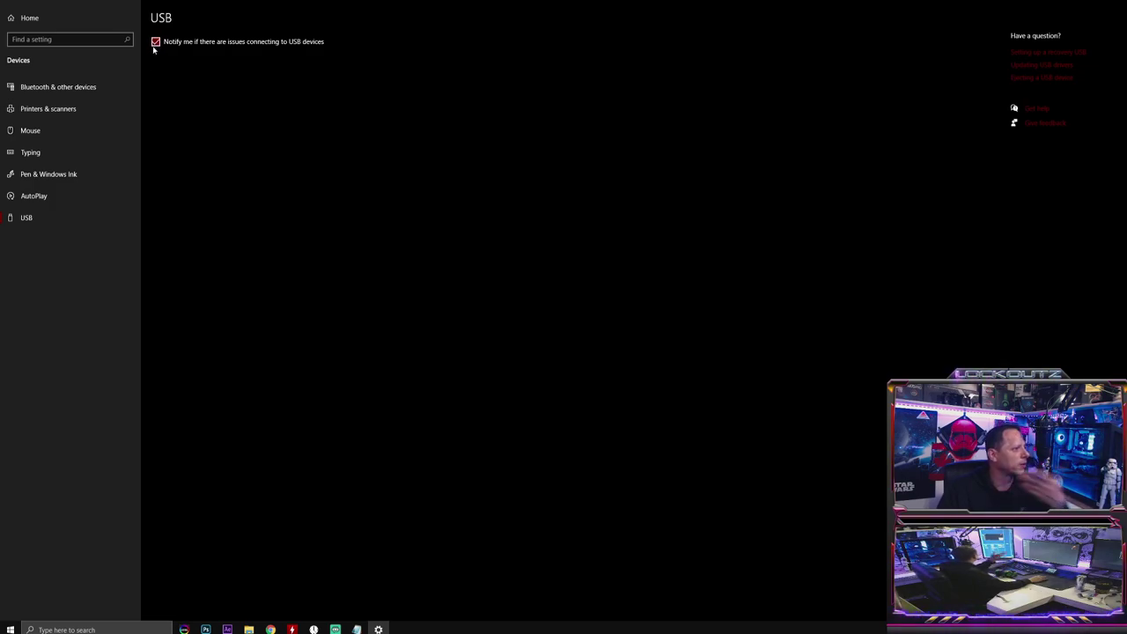
pyautogui.click(45, 167)
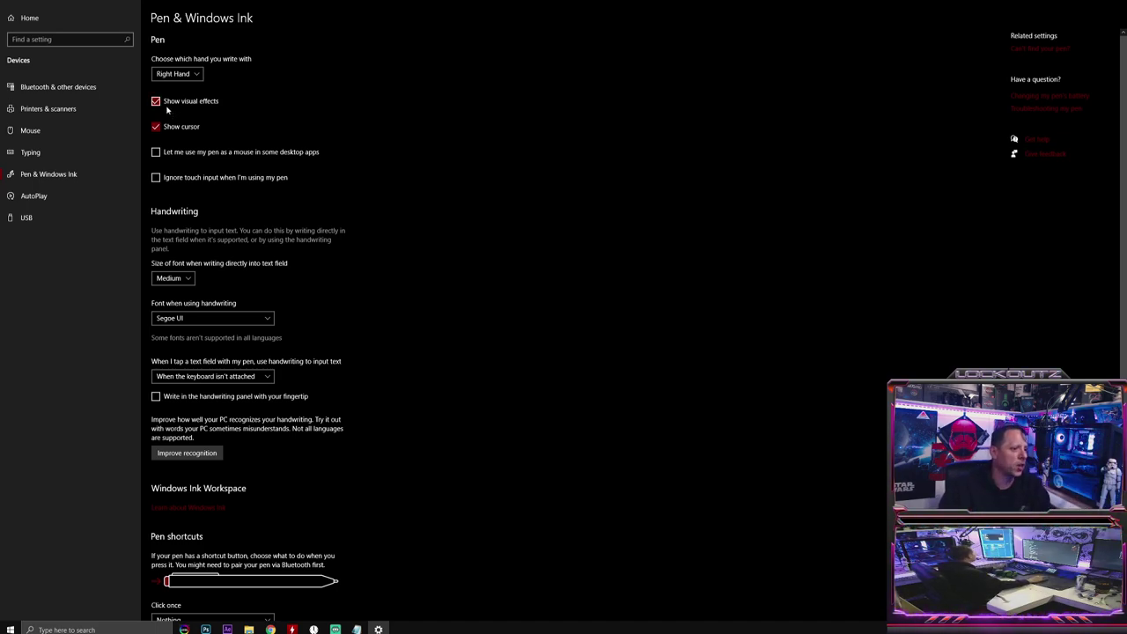
pyautogui.scroll(-2, 183, 195)
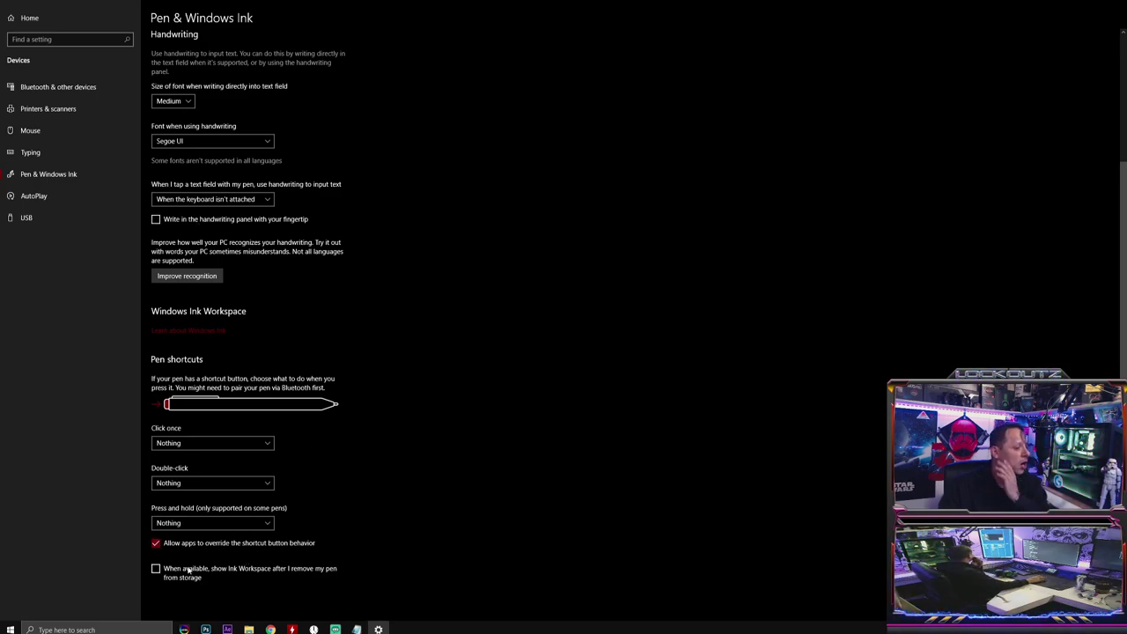
pyautogui.scroll(2, 246, 352)
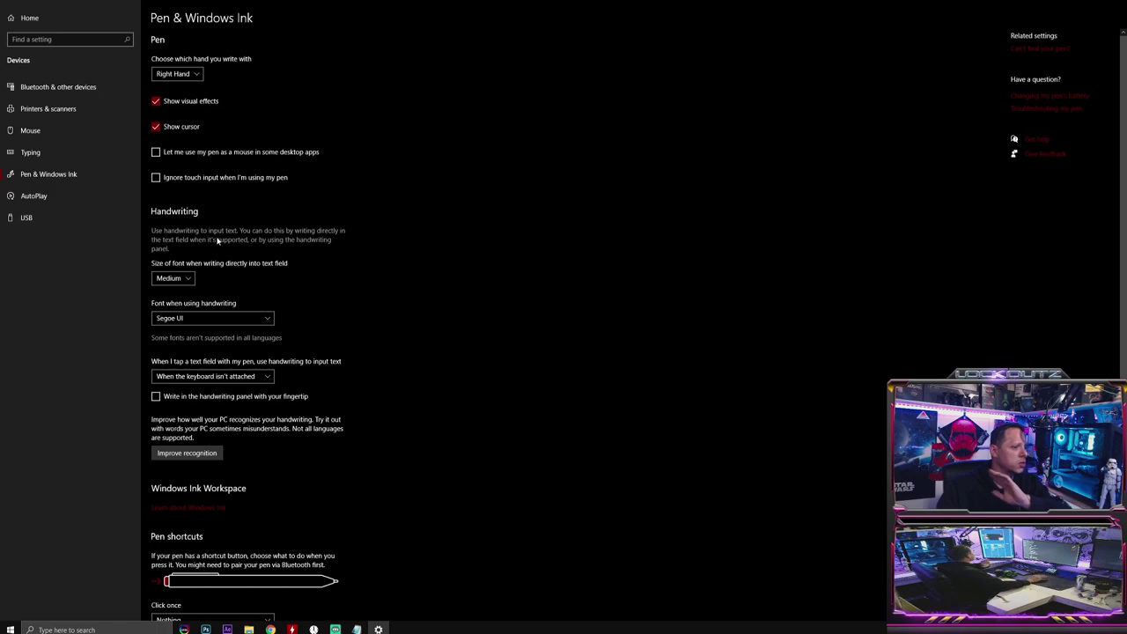
# Step: Check the Mouse and Typing options, revisit Pen & Windows Ink, AutoPlay and USB, and return to the Settings home page
pyautogui.click(63, 132)
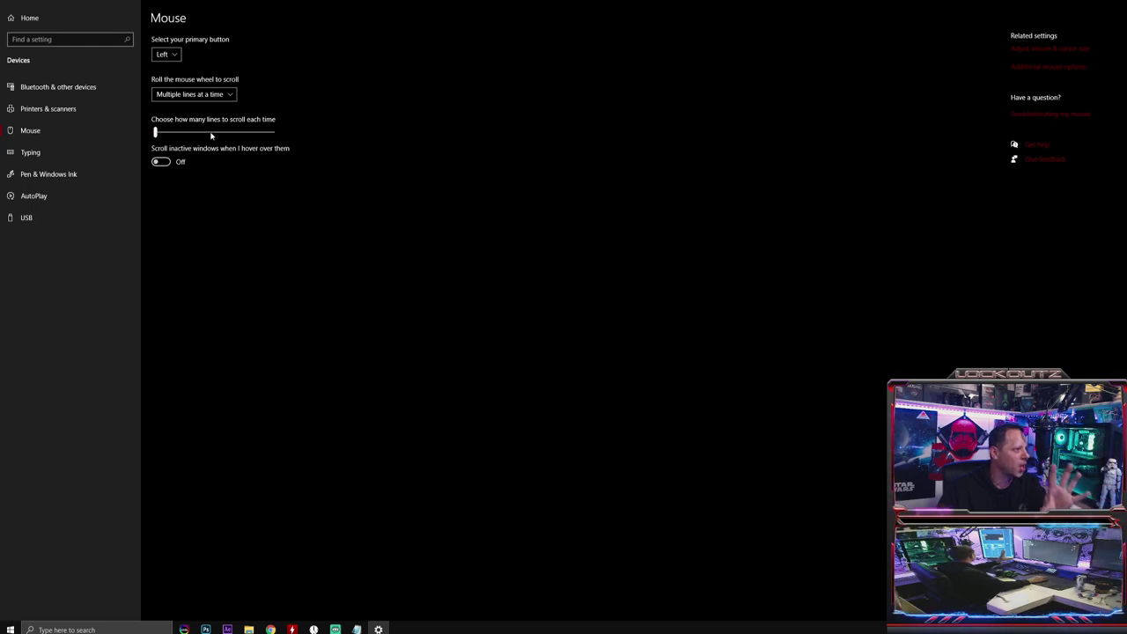
pyautogui.click(90, 148)
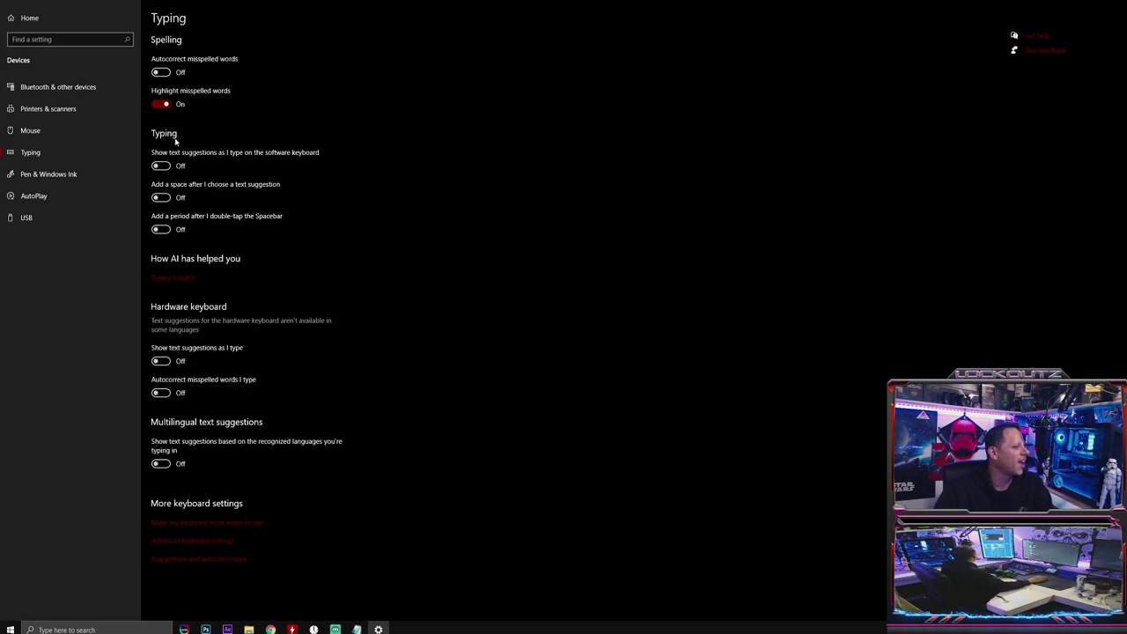
pyautogui.click(67, 174)
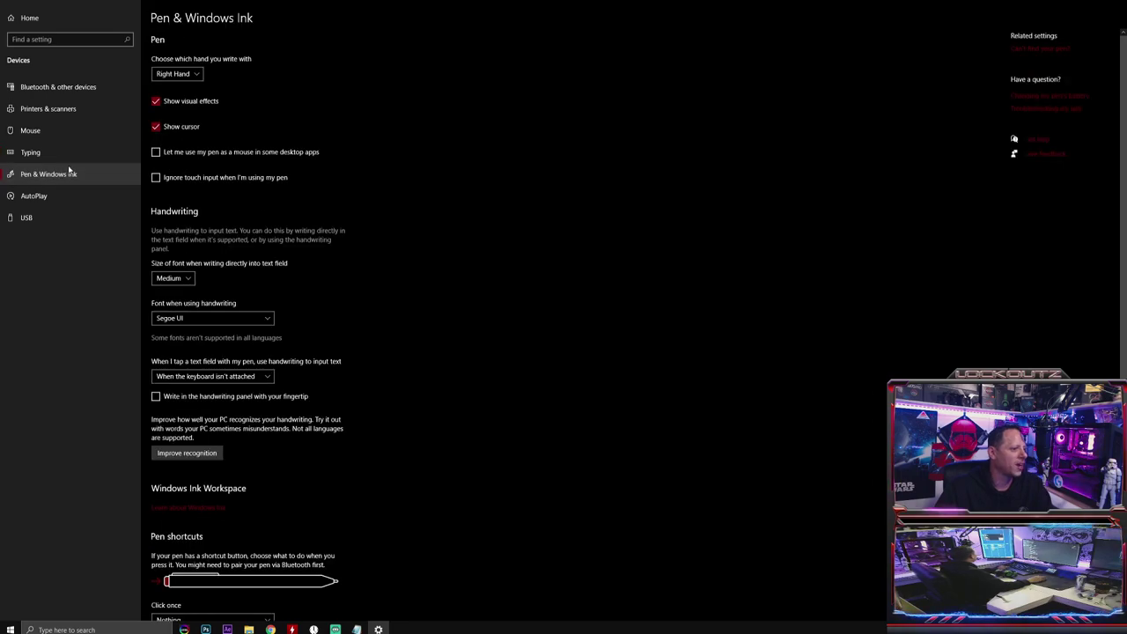
pyautogui.click(53, 195)
pyautogui.click(40, 218)
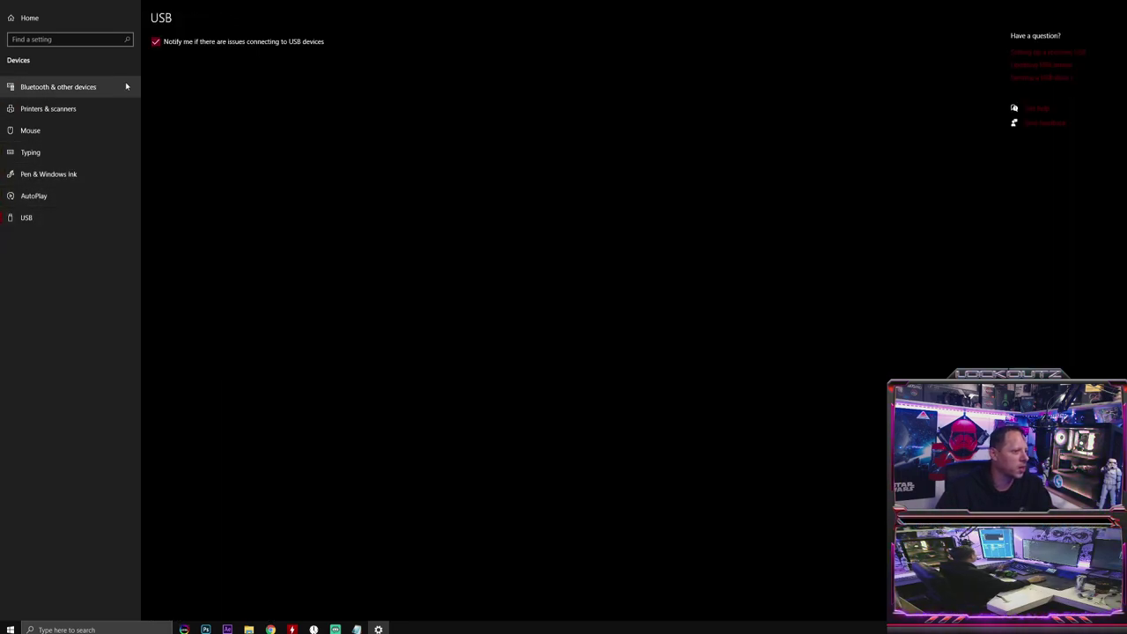
pyautogui.click(22, 18)
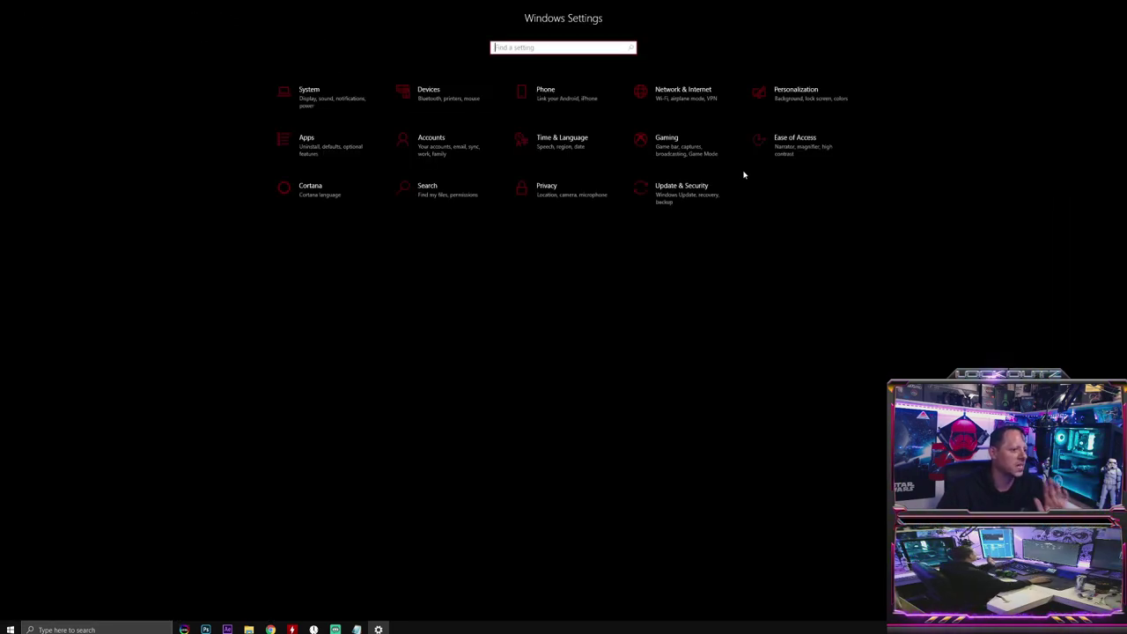
# Step: Review the desktop Background options under Personalization and return to the Settings home page
pyautogui.click(795, 94)
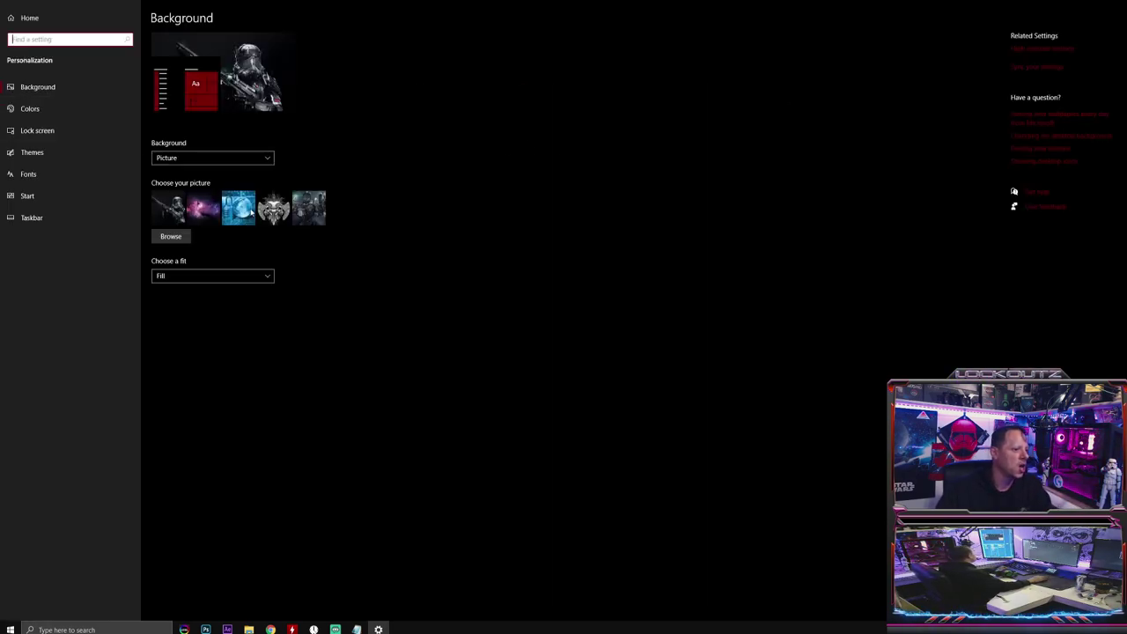
pyautogui.click(63, 89)
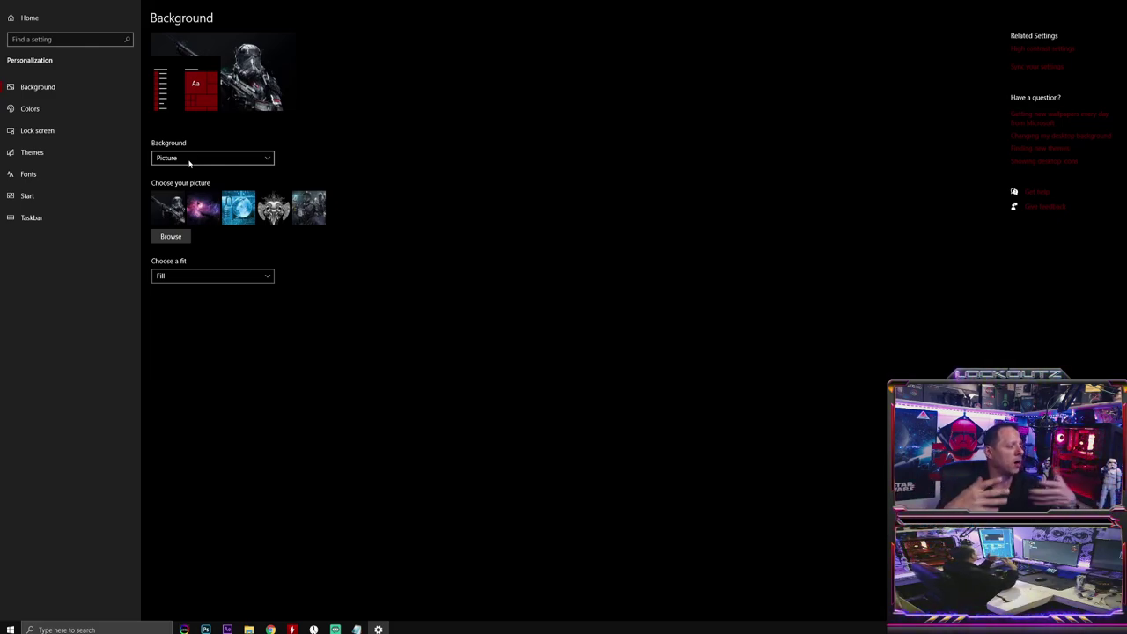
pyautogui.click(61, 19)
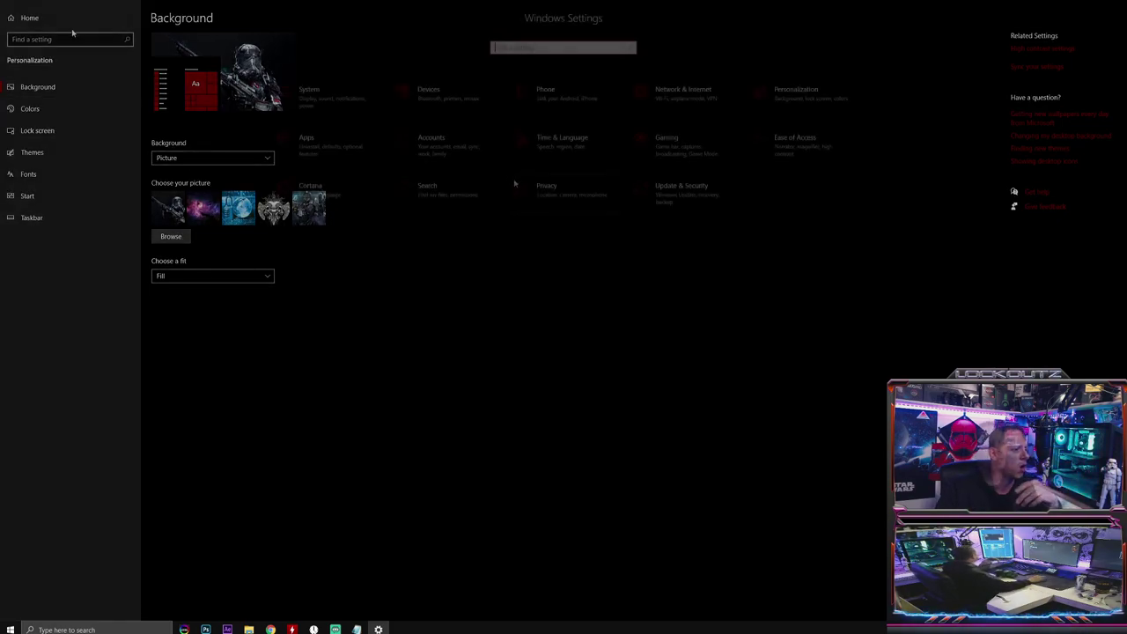
# Step: Review the Gaming pages for Game bar, Captures, Game Mode and Xbox Networking, and return to the Settings home page
pyautogui.click(681, 150)
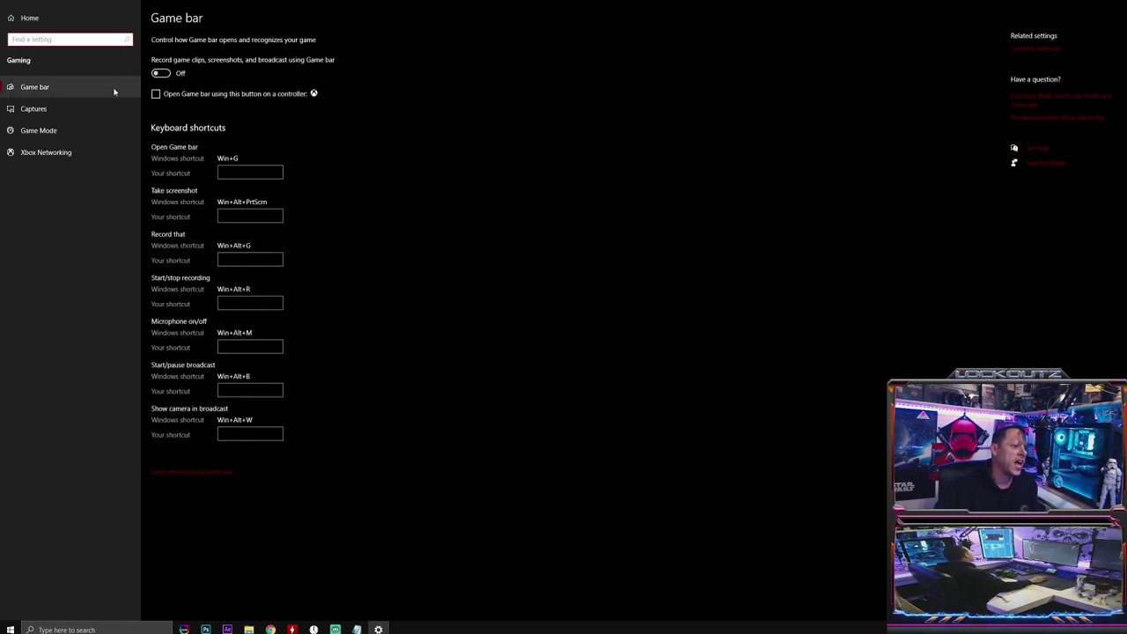
pyautogui.click(33, 108)
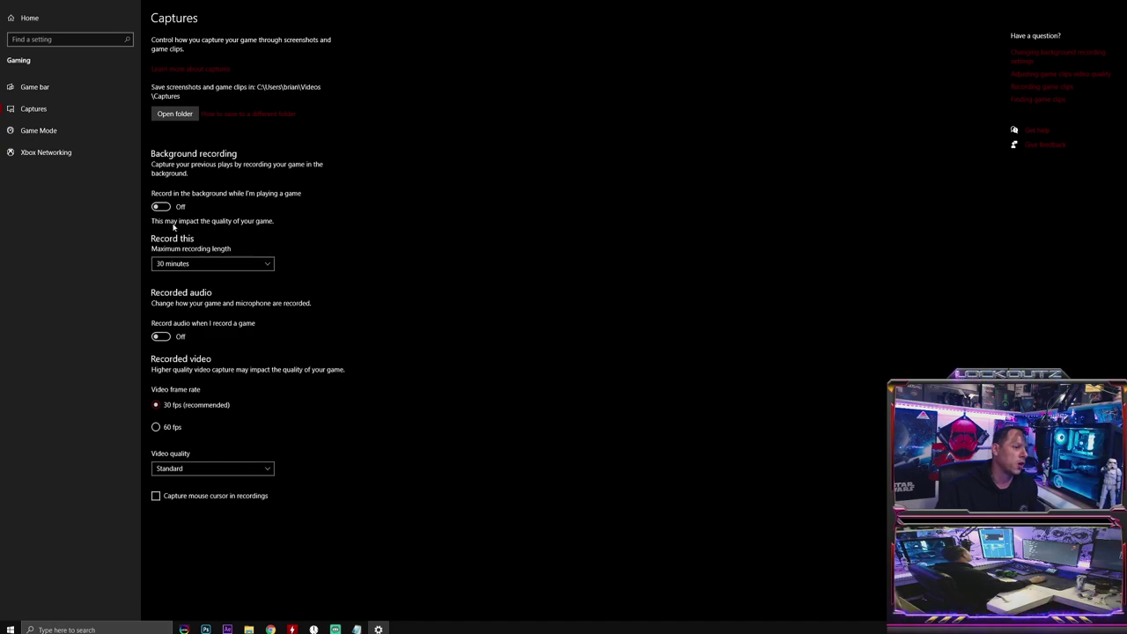
pyautogui.click(39, 131)
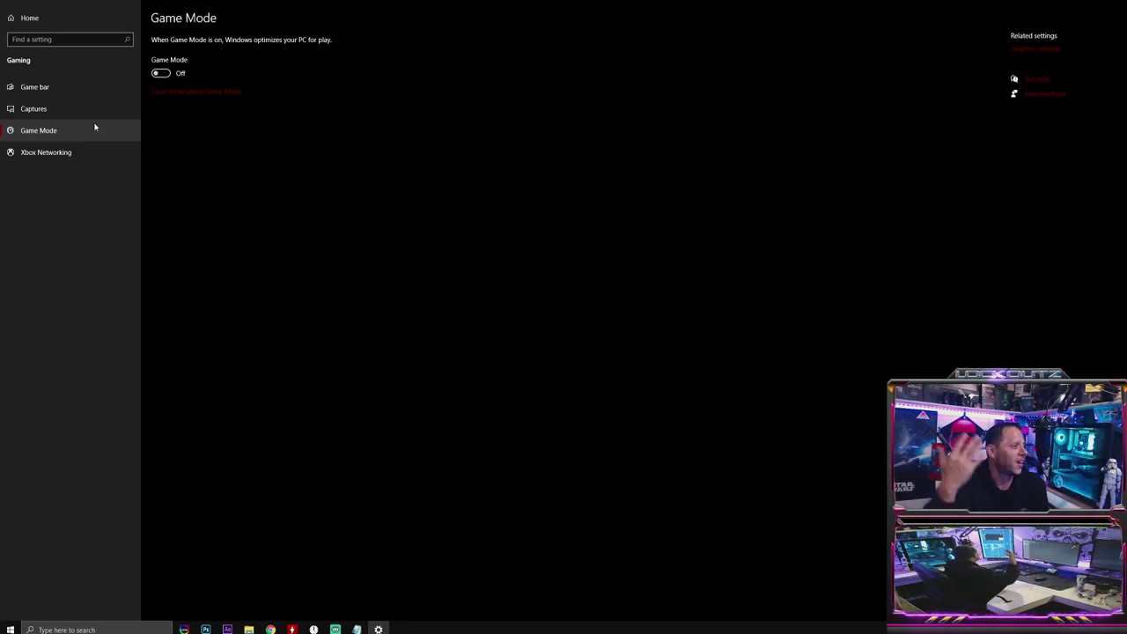
pyautogui.click(71, 154)
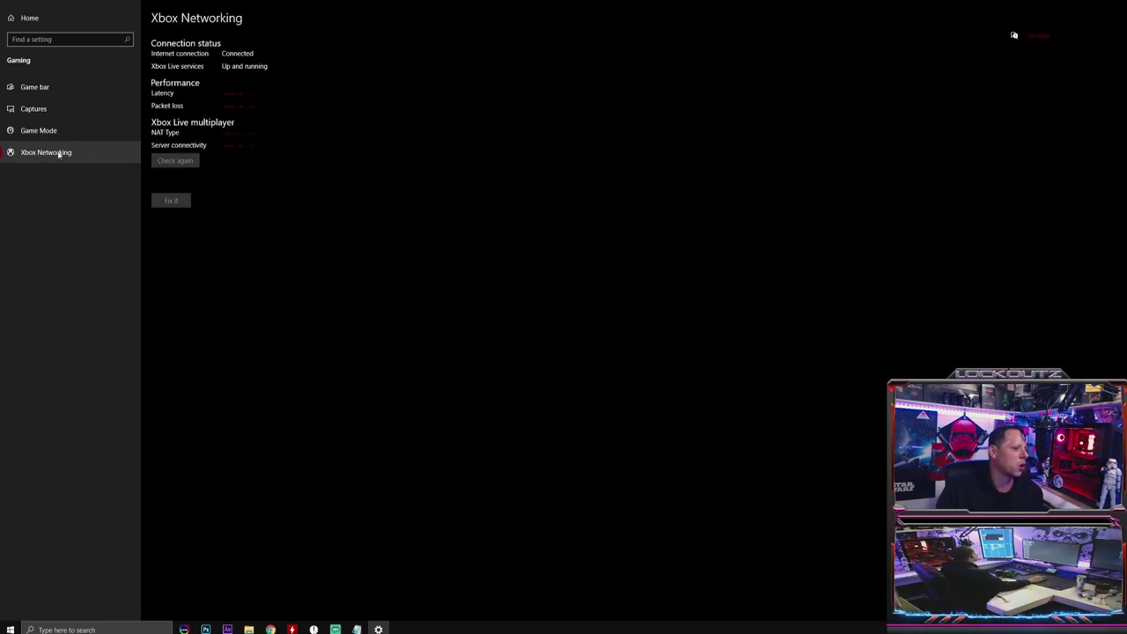
pyautogui.click(43, 19)
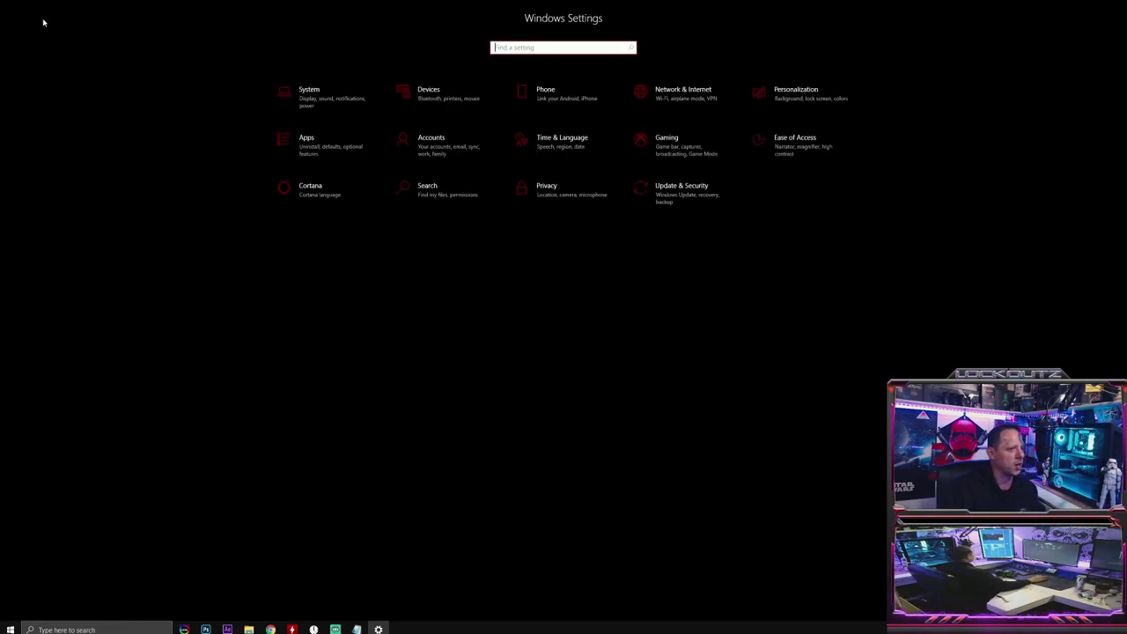
# Step: Review the Ease of Access pages for Display, Cursor & pointer, Magnifier, Color filters, Narrator, Mouse and Eye control, and return to the Settings home page
pyautogui.click(816, 146)
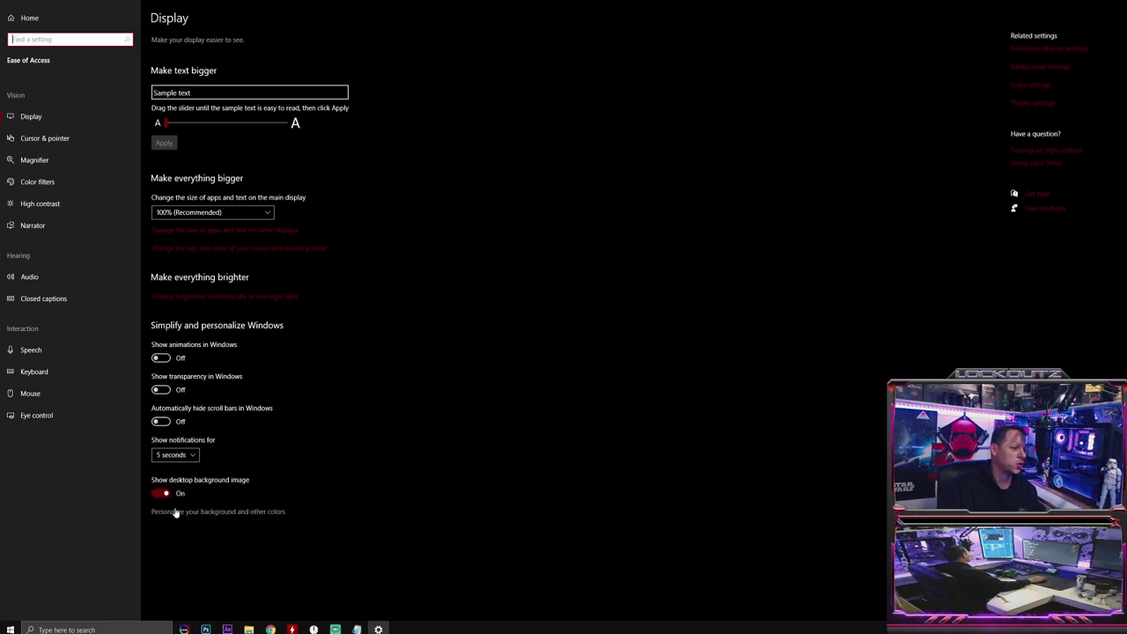
pyautogui.click(40, 137)
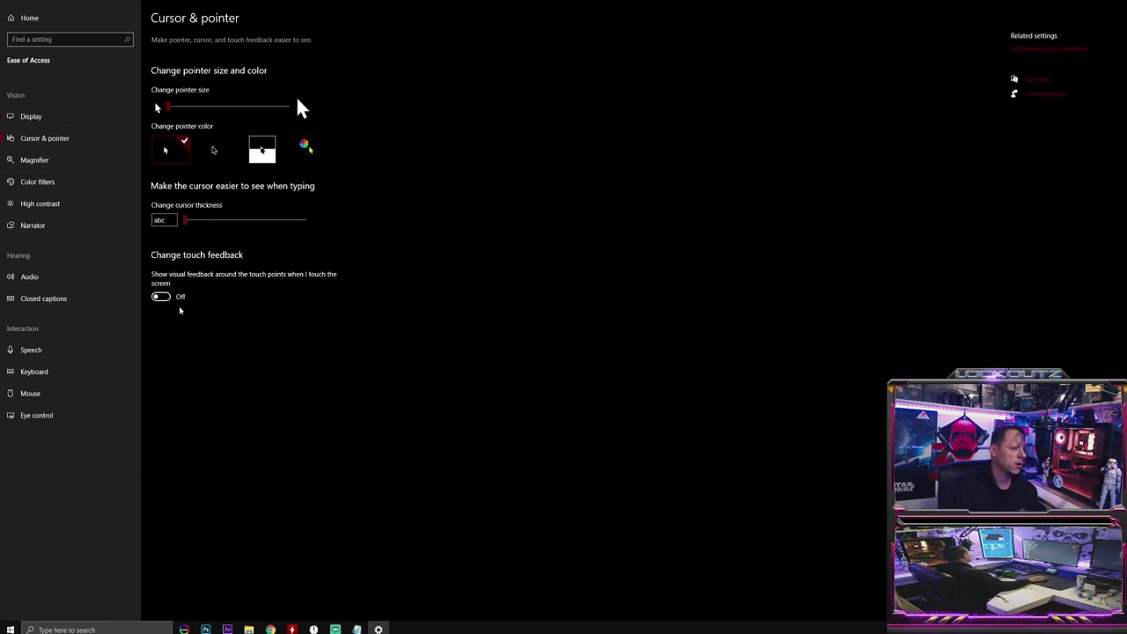
pyautogui.click(36, 160)
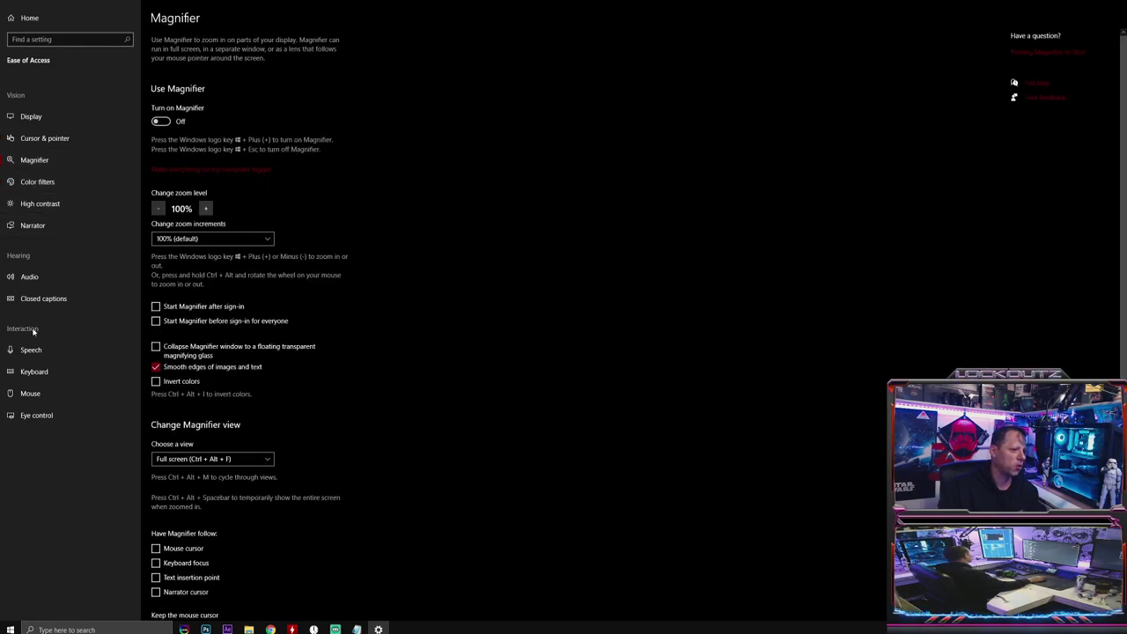
pyautogui.scroll(-1, 225, 425)
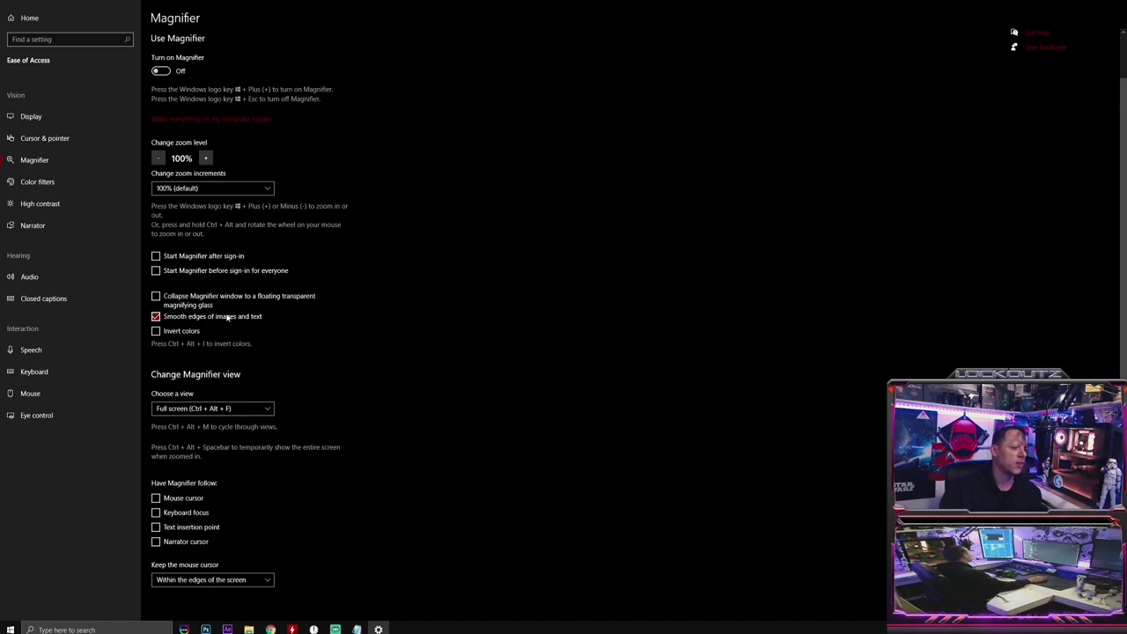
pyautogui.click(38, 181)
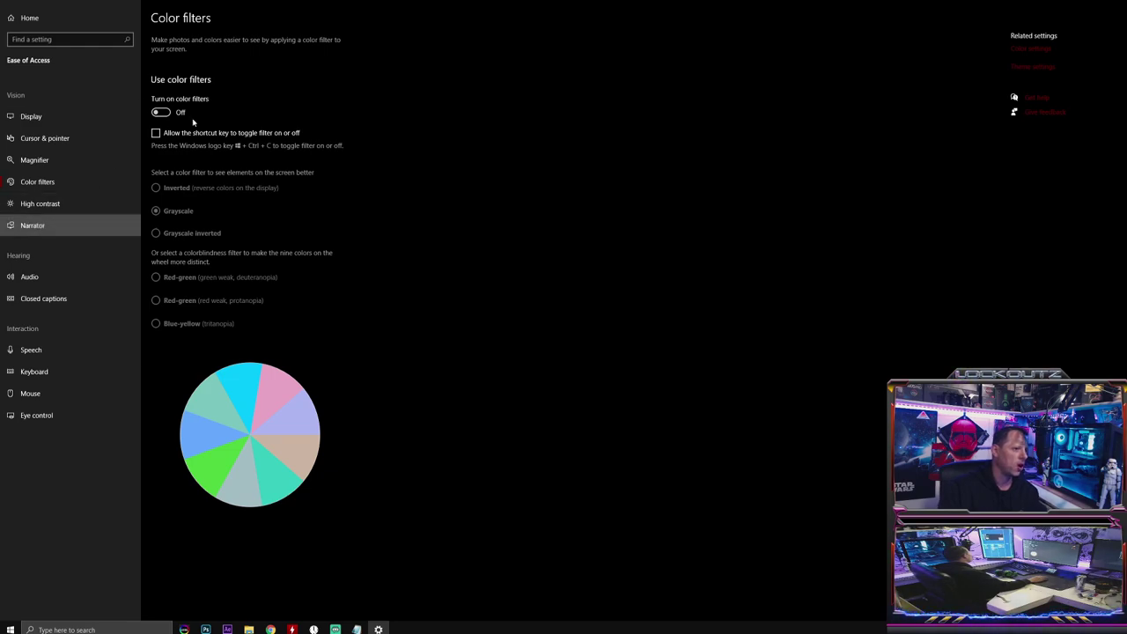
pyautogui.click(32, 225)
pyautogui.scroll(-6, 185, 136)
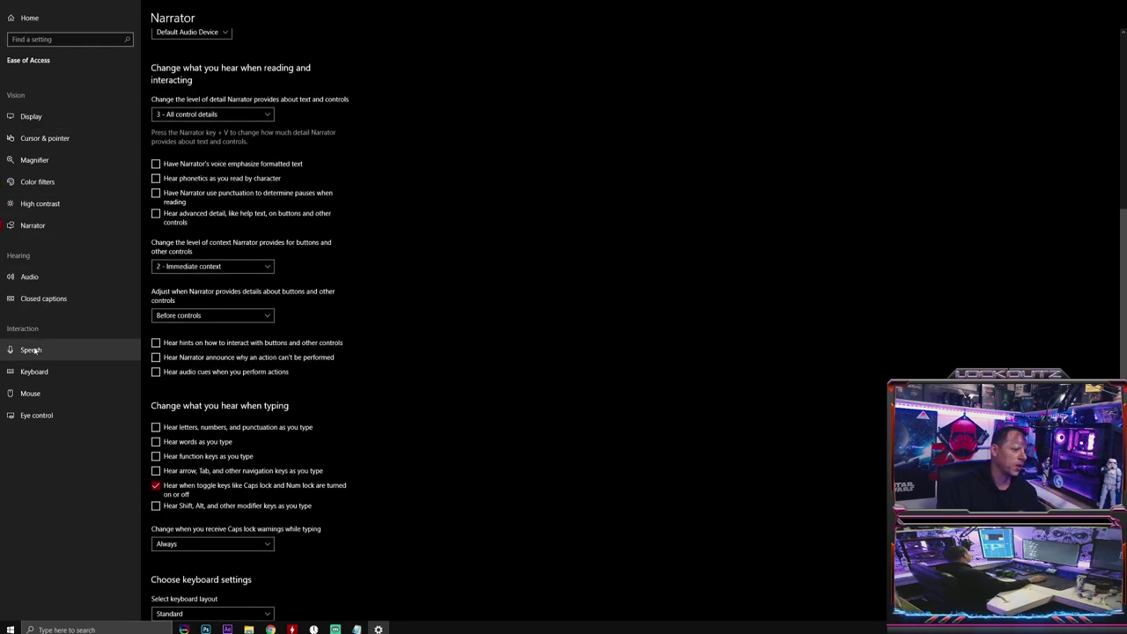
pyautogui.click(30, 393)
pyautogui.click(36, 415)
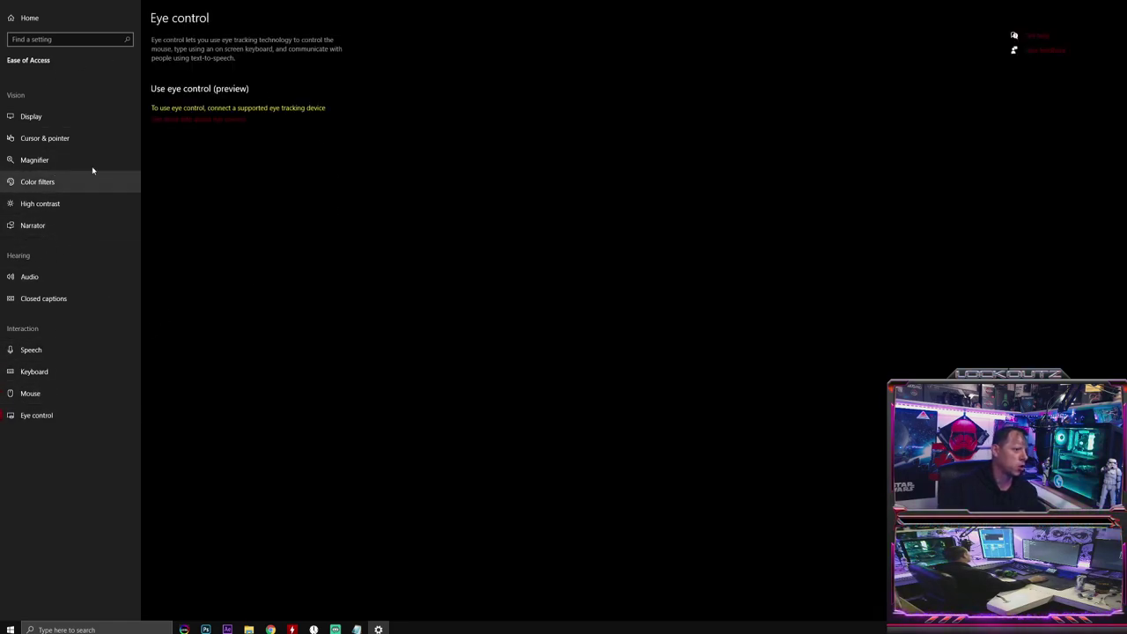
pyautogui.click(29, 17)
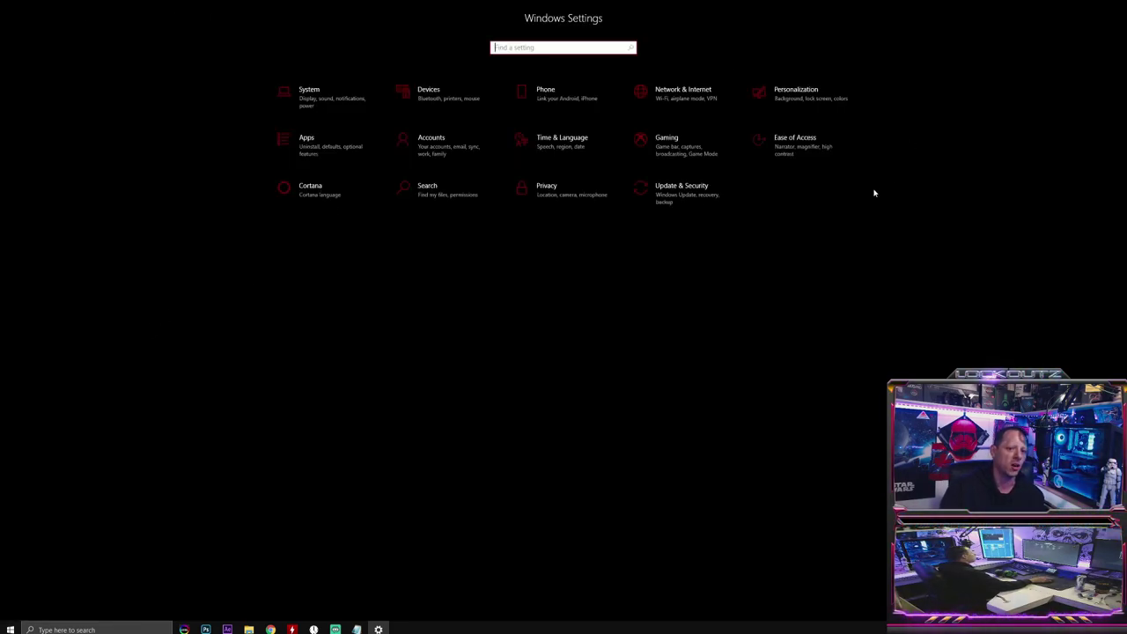
# Step: Open the Privacy category and examine its General, Speech and Inking & typing personalization options
pyautogui.click(570, 214)
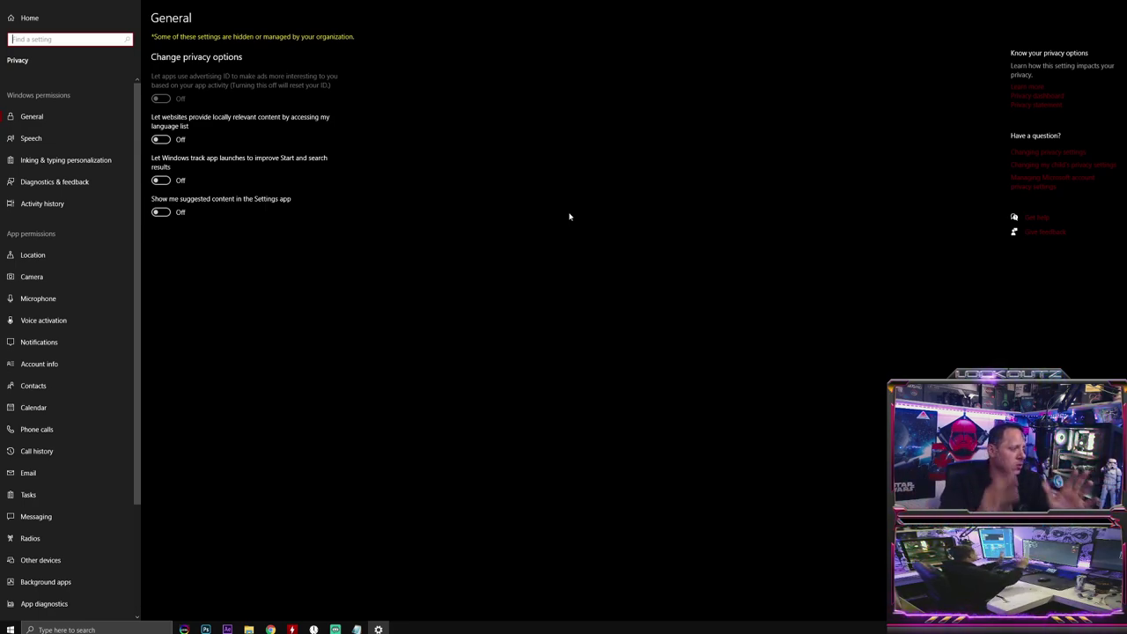
pyautogui.click(94, 115)
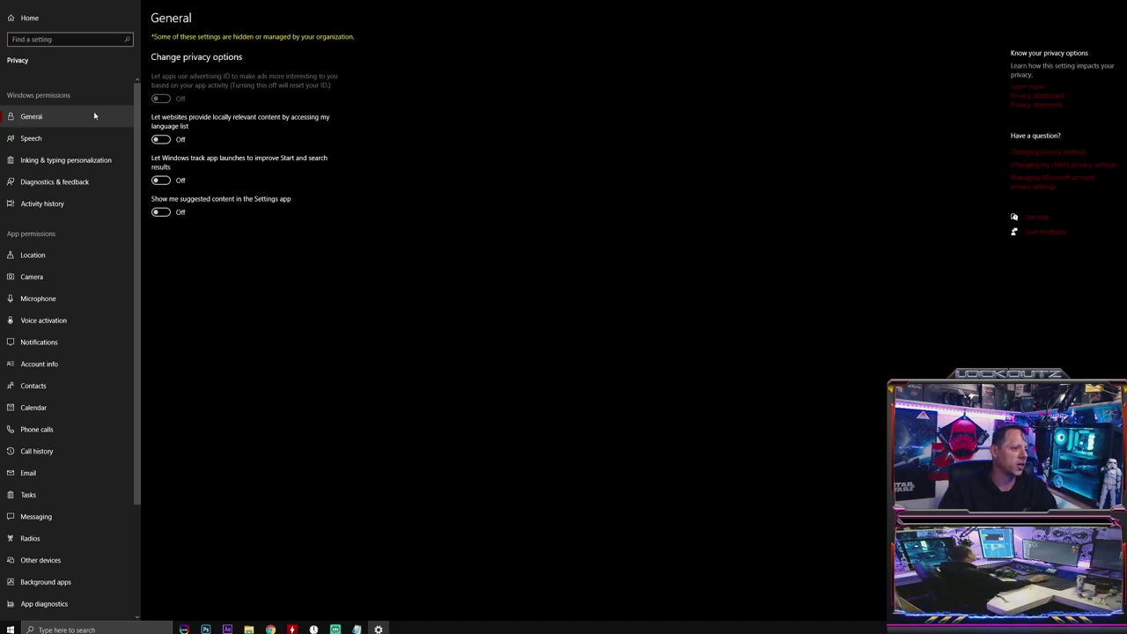
pyautogui.click(18, 3)
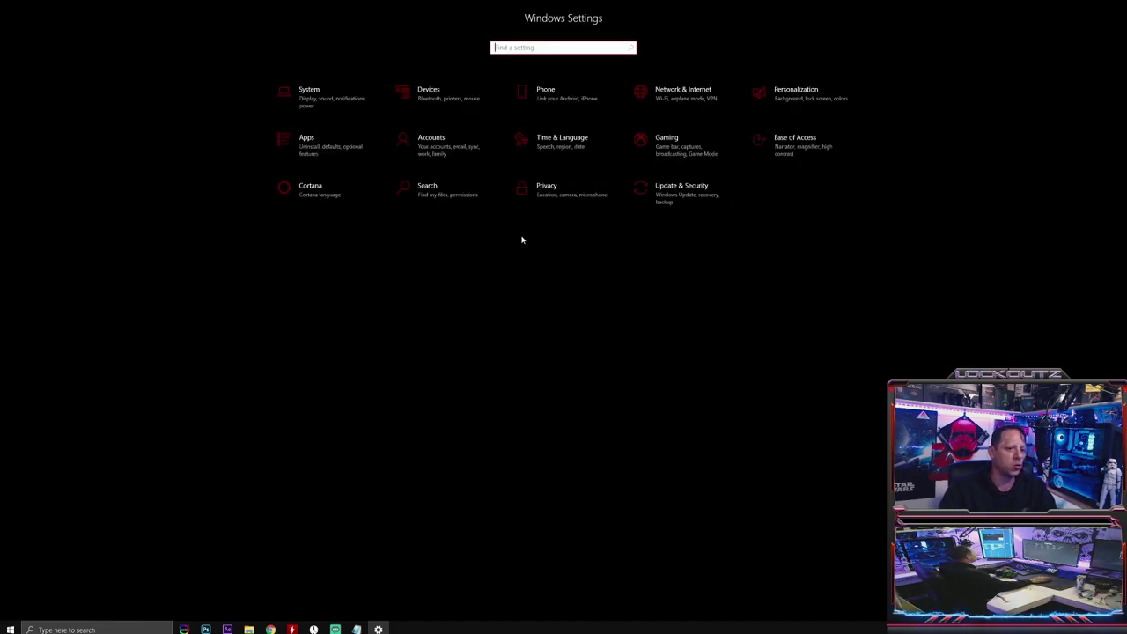
pyautogui.click(566, 203)
pyautogui.click(83, 115)
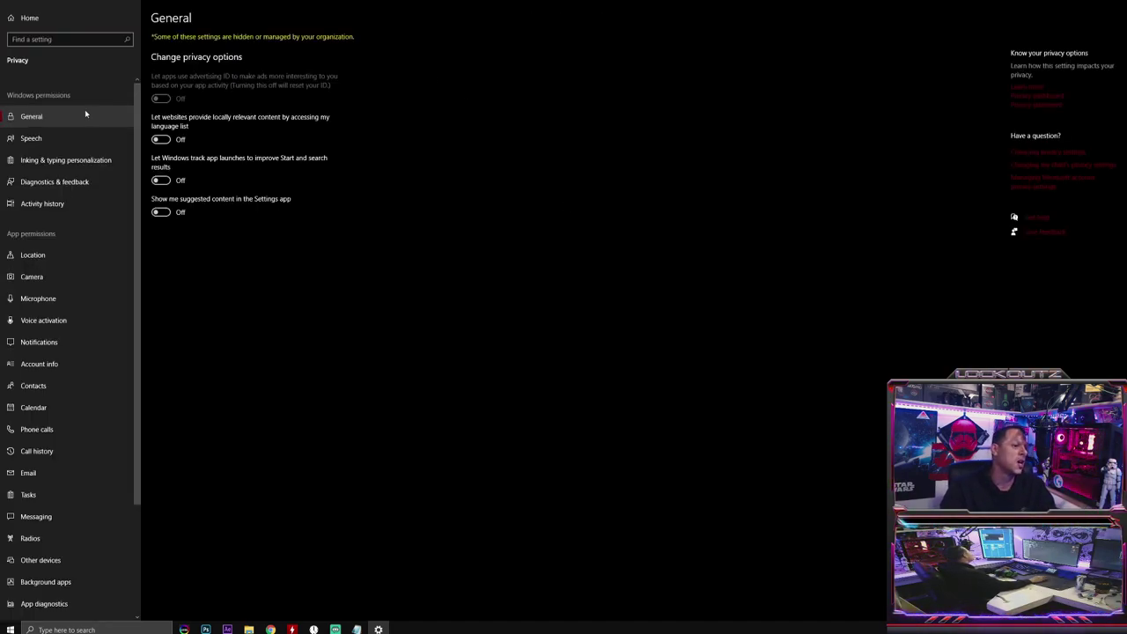
pyautogui.click(78, 140)
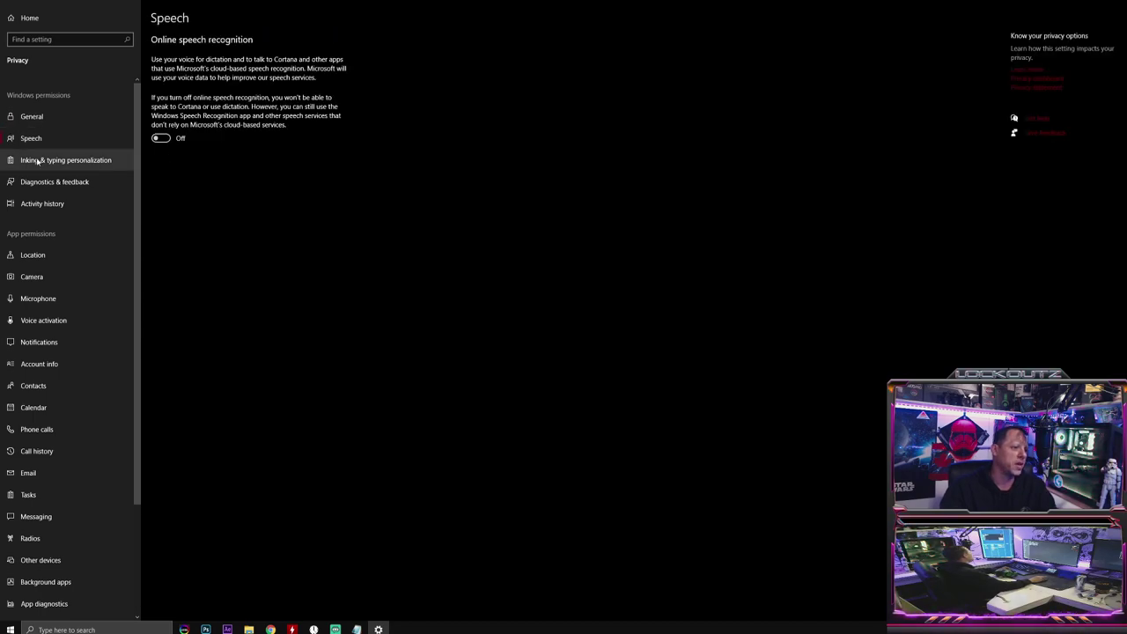
pyautogui.click(70, 159)
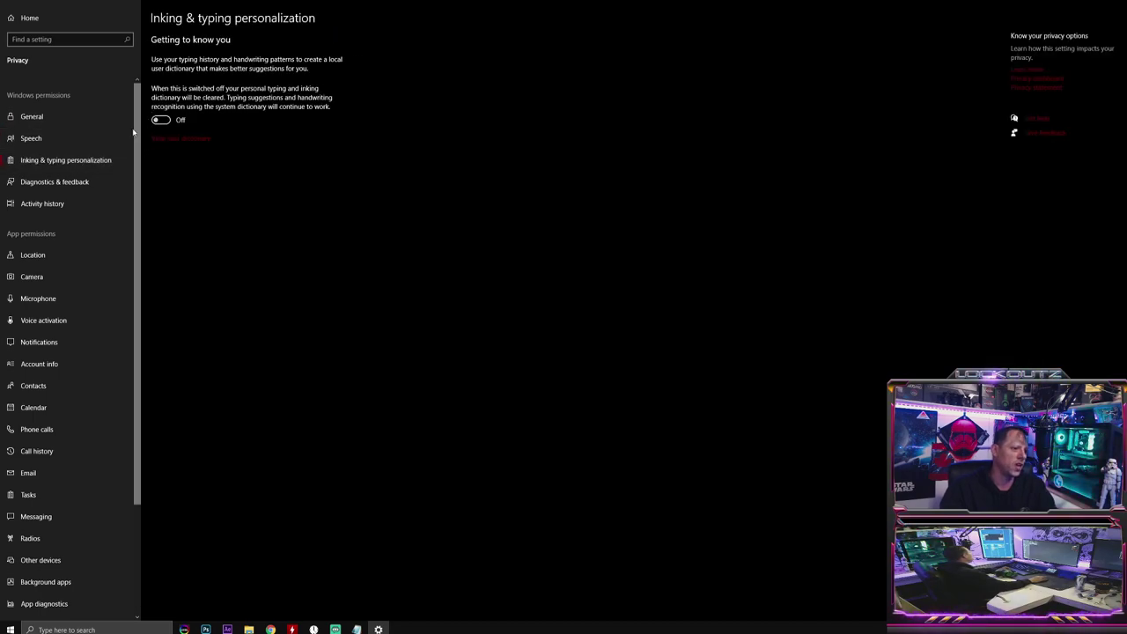
# Step: Delete the diagnostic data Microsoft has collected about this device and check the remaining Diagnostics & feedback options
pyautogui.click(91, 182)
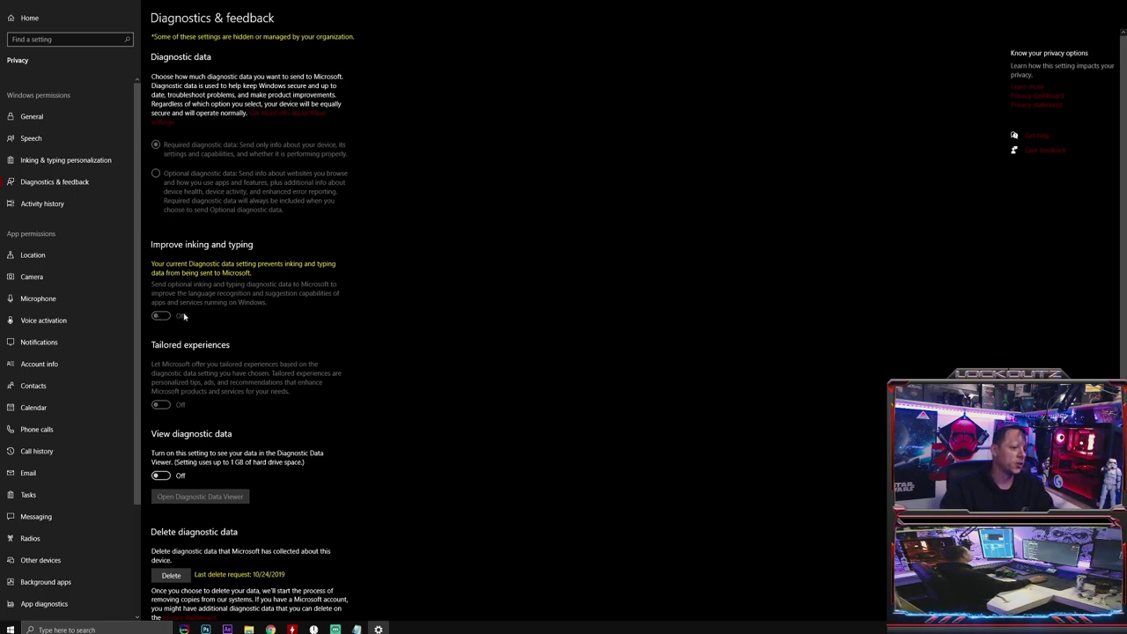
pyautogui.scroll(-2, 172, 339)
pyautogui.scroll(-1, 207, 348)
pyautogui.scroll(-1, 210, 347)
pyautogui.click(171, 385)
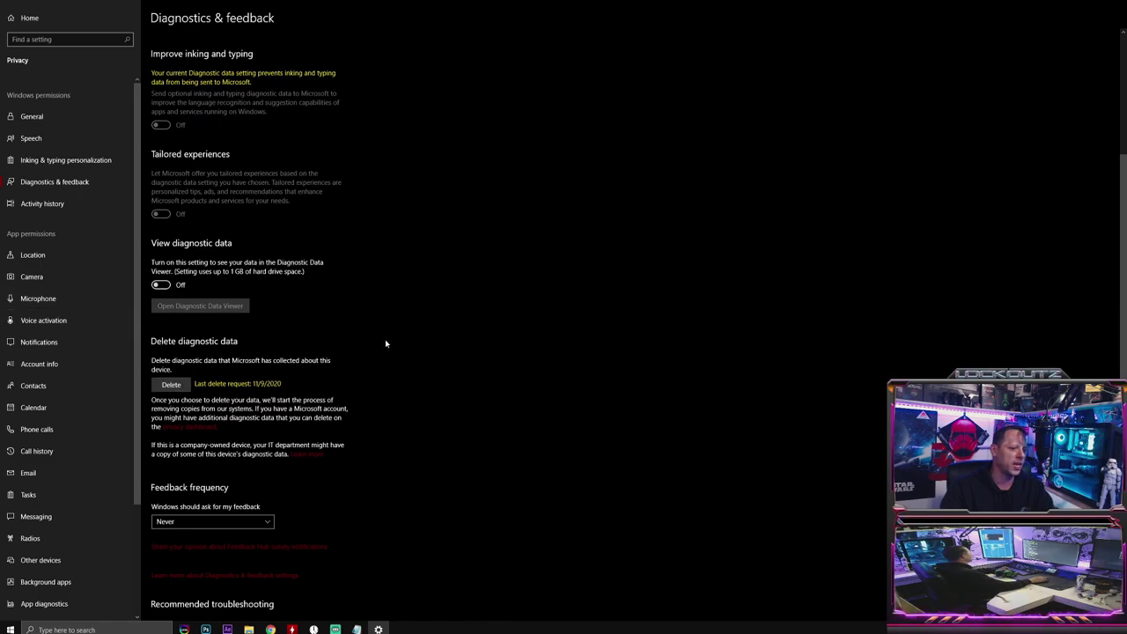
pyautogui.scroll(-1, 236, 385)
pyautogui.scroll(-1, 251, 412)
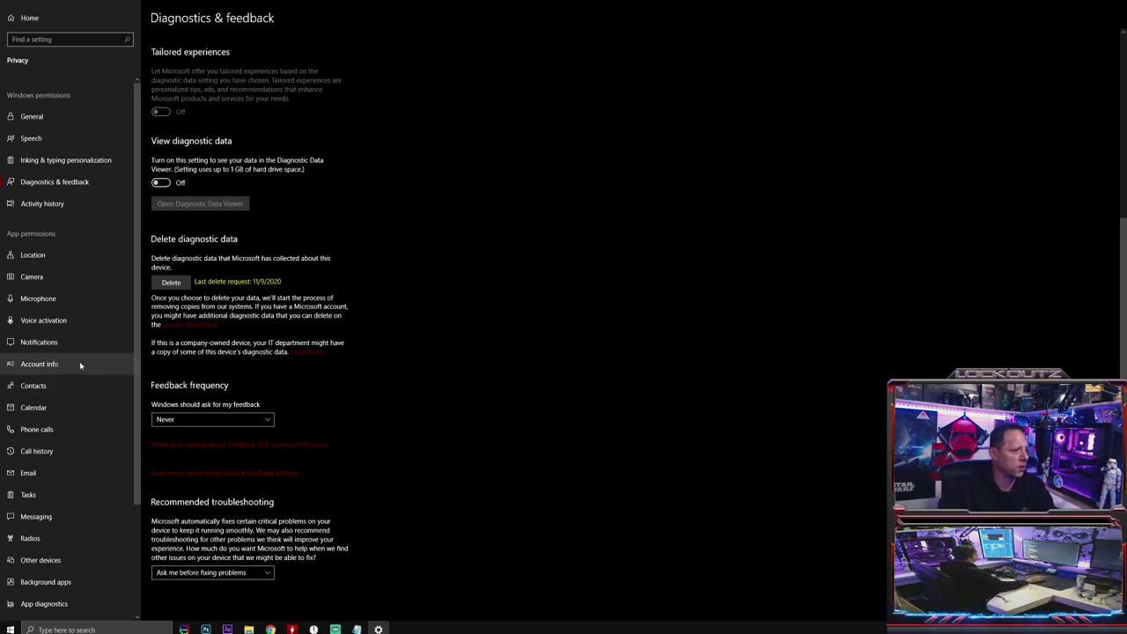
# Step: Examine the app permissions for Location, Camera, Microphone, Voice activation, Notifications and Account info
pyautogui.click(50, 255)
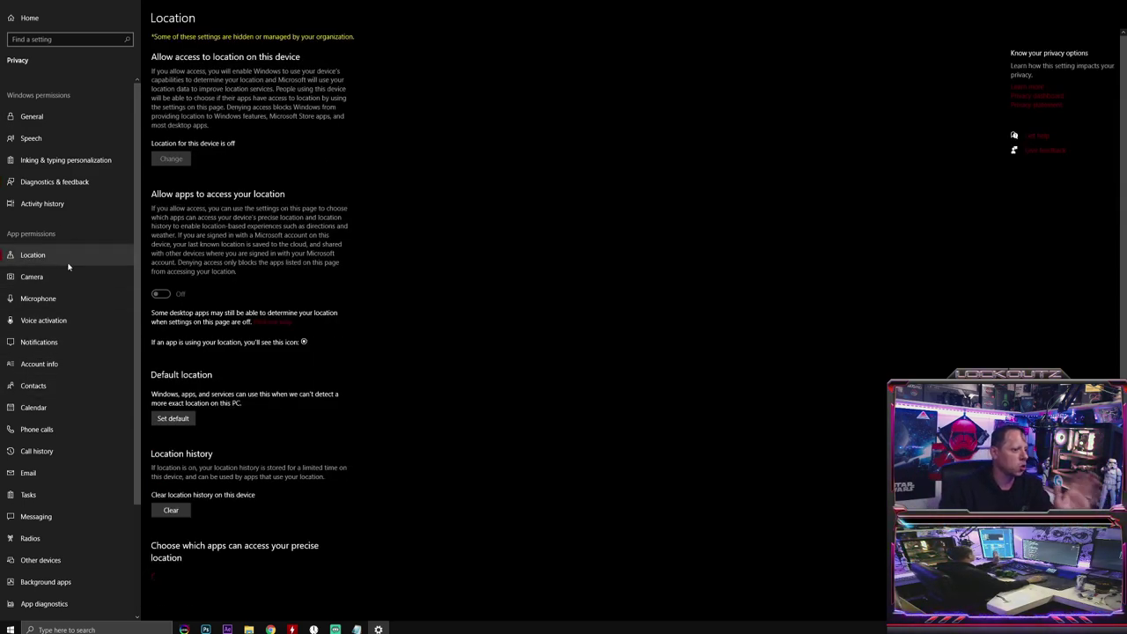
pyautogui.click(52, 280)
pyautogui.click(52, 299)
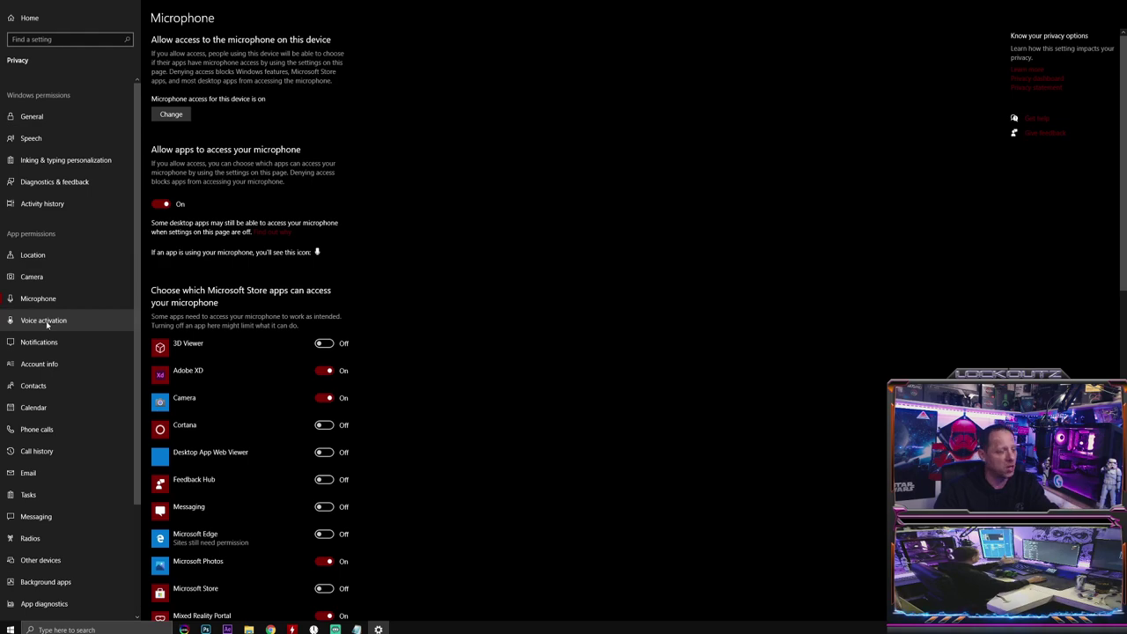
pyautogui.click(47, 323)
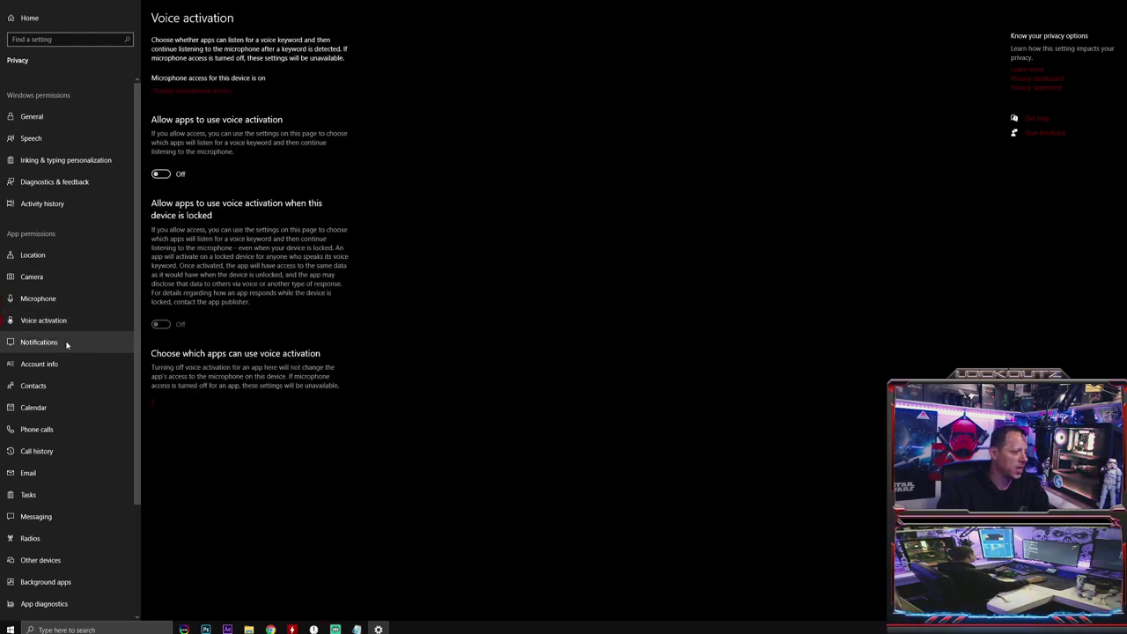
pyautogui.click(66, 343)
pyautogui.click(63, 363)
pyautogui.scroll(-3, 61, 366)
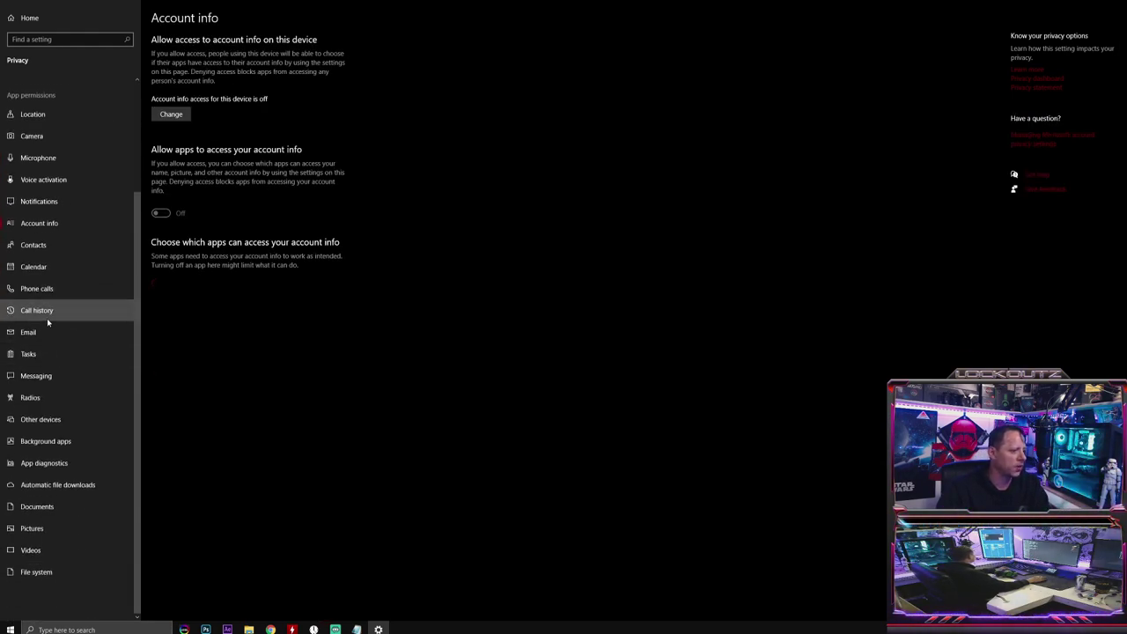
# Step: Check the app permissions for Call history, Email, Tasks, Messaging and Radios
pyautogui.click(47, 313)
pyautogui.click(49, 342)
pyautogui.click(43, 355)
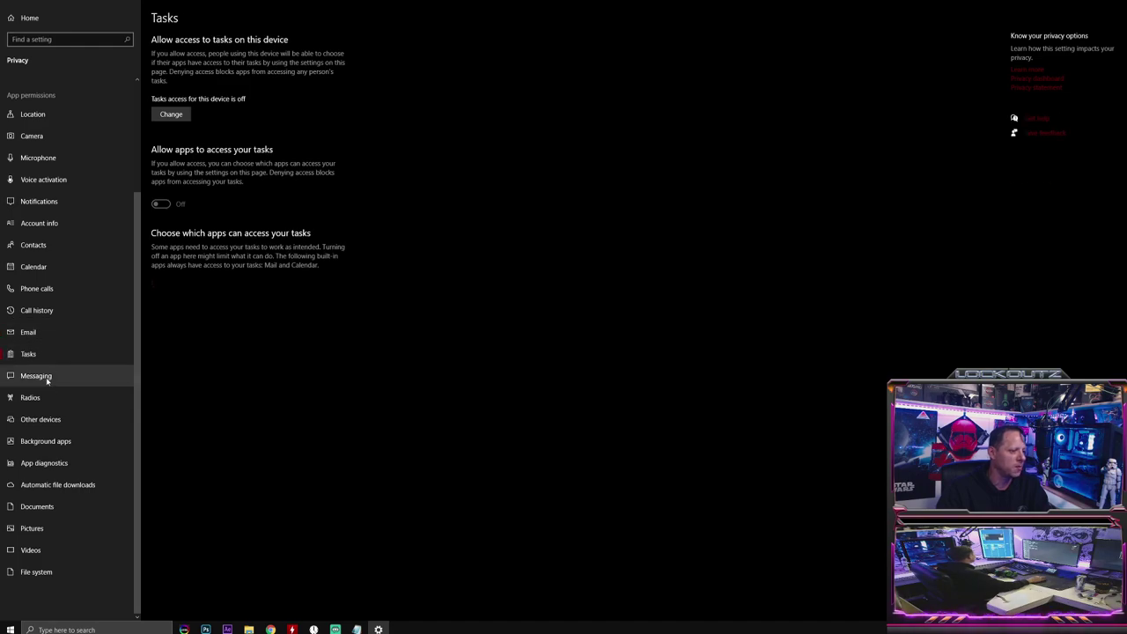
pyautogui.click(44, 377)
pyautogui.click(45, 398)
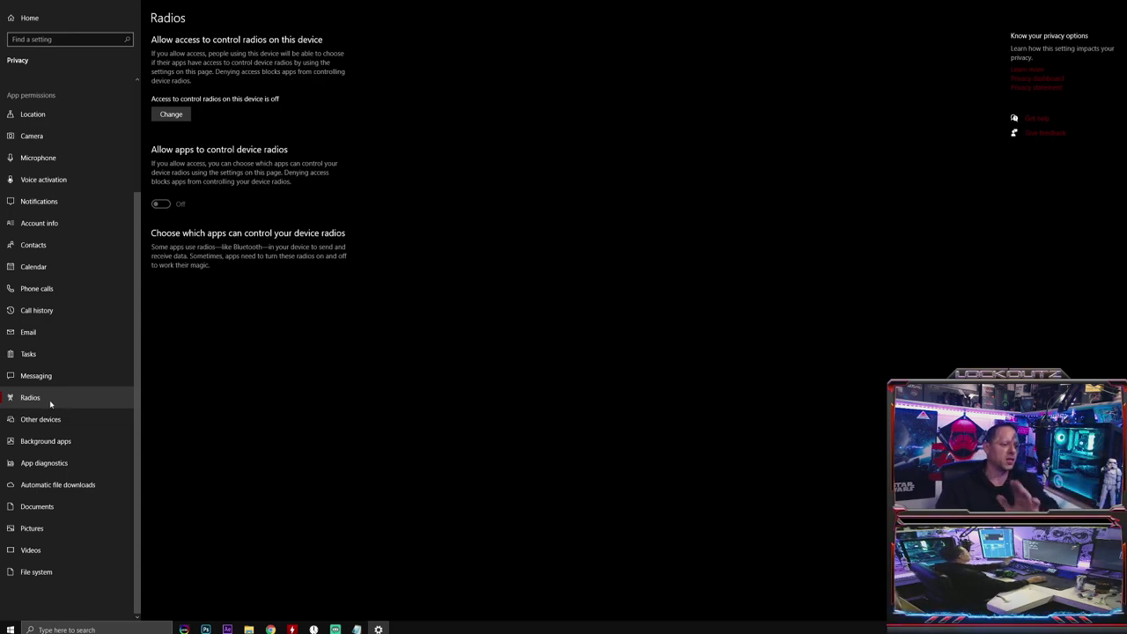
# Step: Examine the Background apps permission and its full list of apps
pyautogui.click(54, 441)
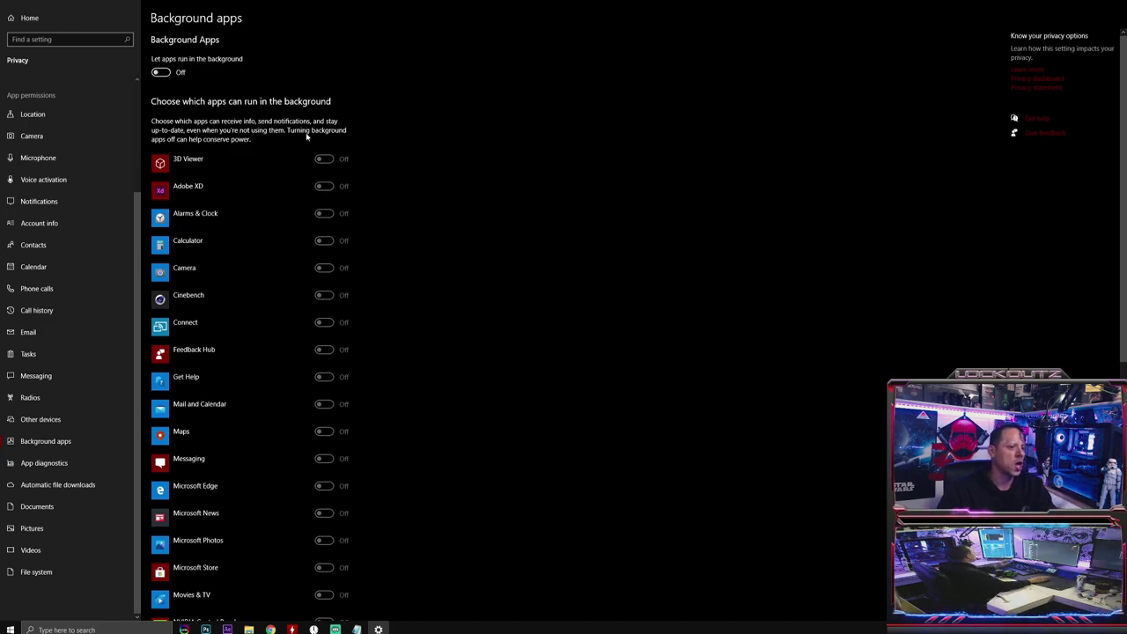
pyautogui.scroll(-6, 316, 399)
pyautogui.scroll(6, 321, 398)
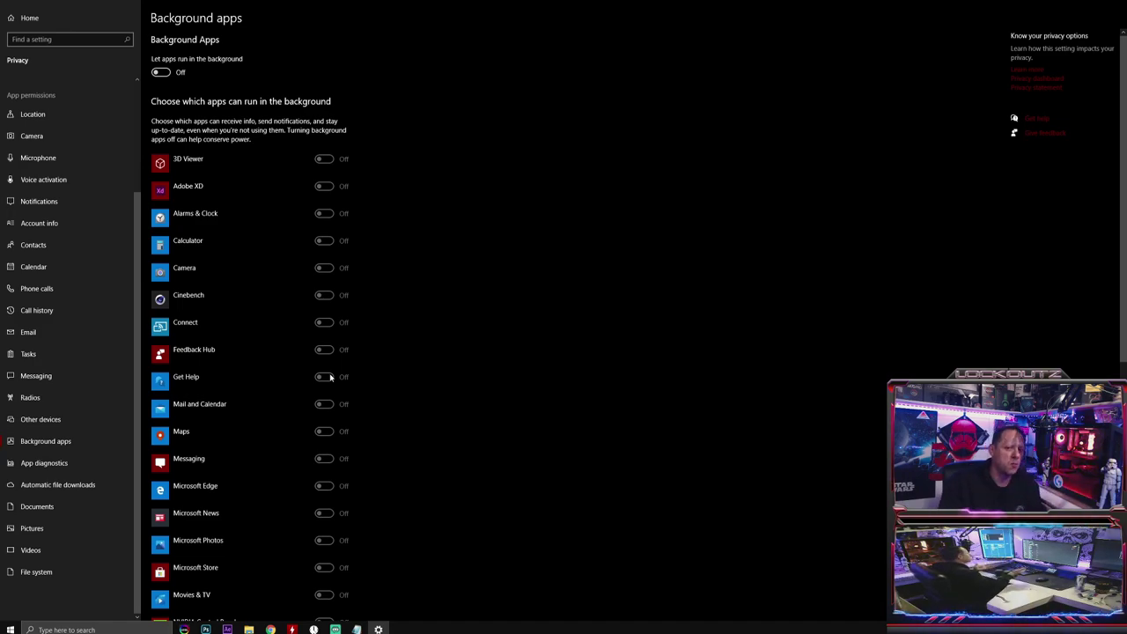
# Step: Check the Documents, Pictures, Videos and File system permissions, and return to the Settings home page
pyautogui.click(55, 506)
pyautogui.click(56, 528)
pyautogui.click(58, 553)
pyautogui.click(55, 571)
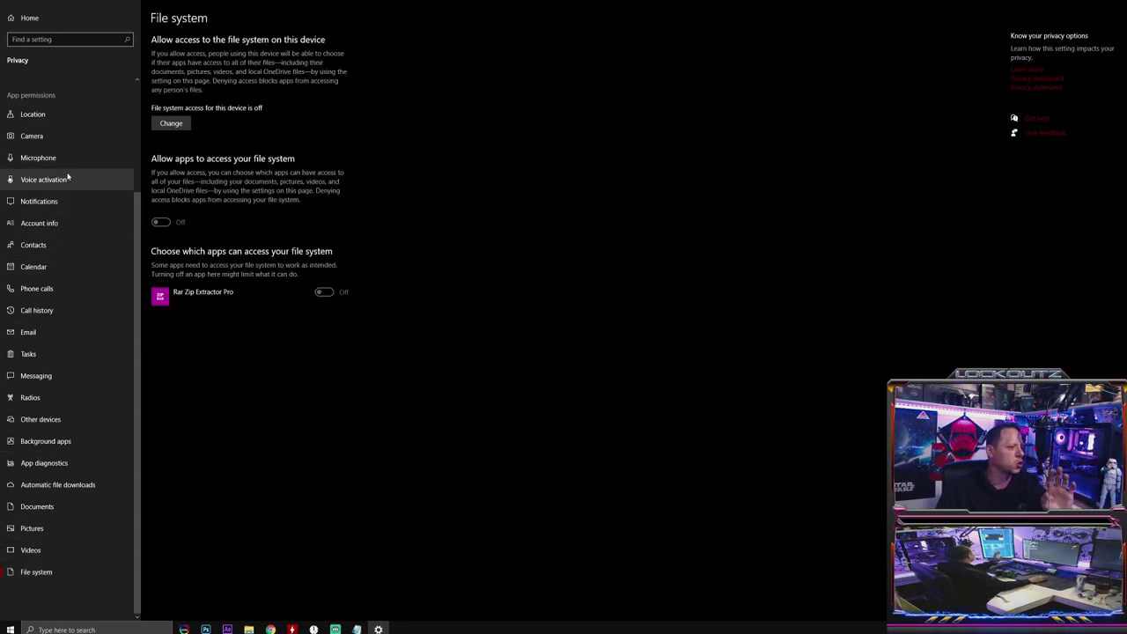
pyautogui.click(40, 17)
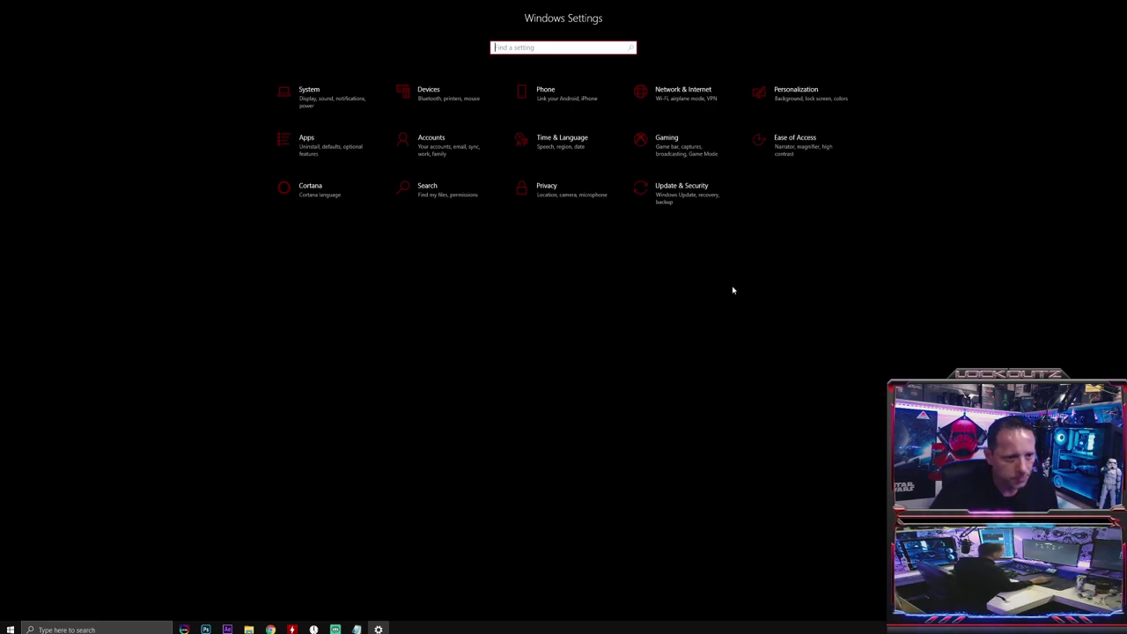
# Step: Open Update & Security and examine the Windows Update page and Delivery Optimization with its advanced download and upload limits
pyautogui.click(668, 216)
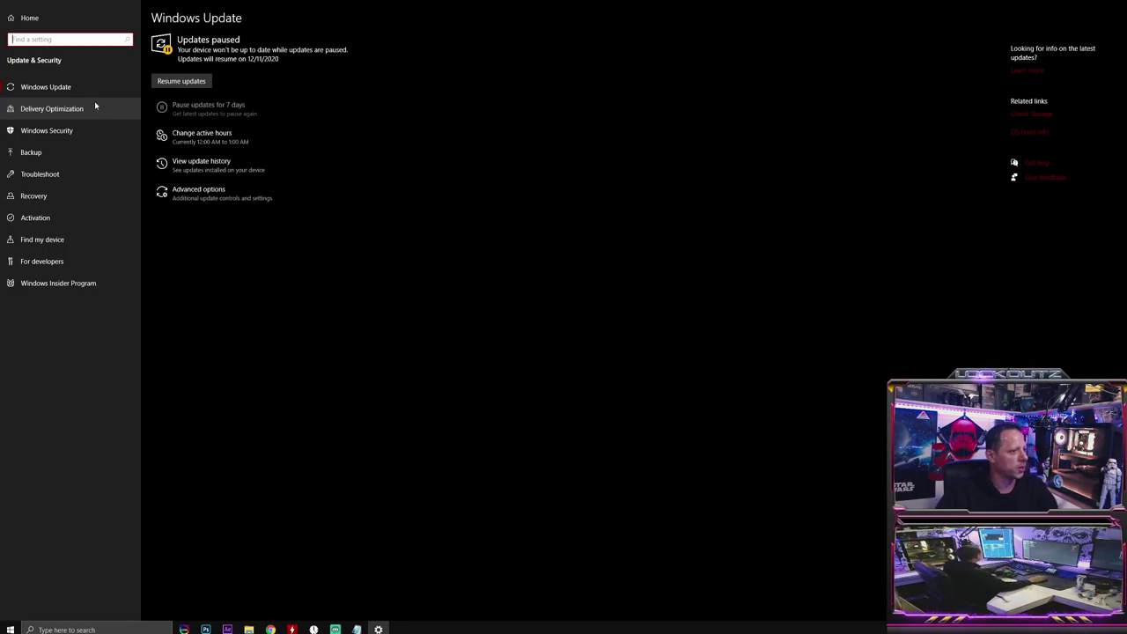
pyautogui.click(58, 89)
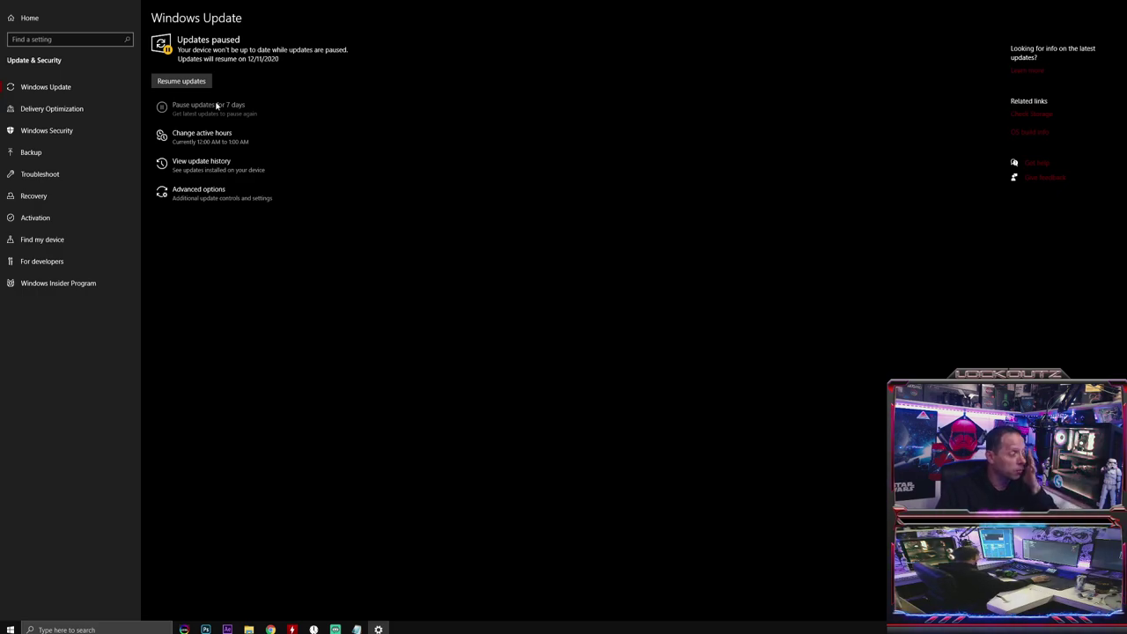
pyautogui.click(63, 112)
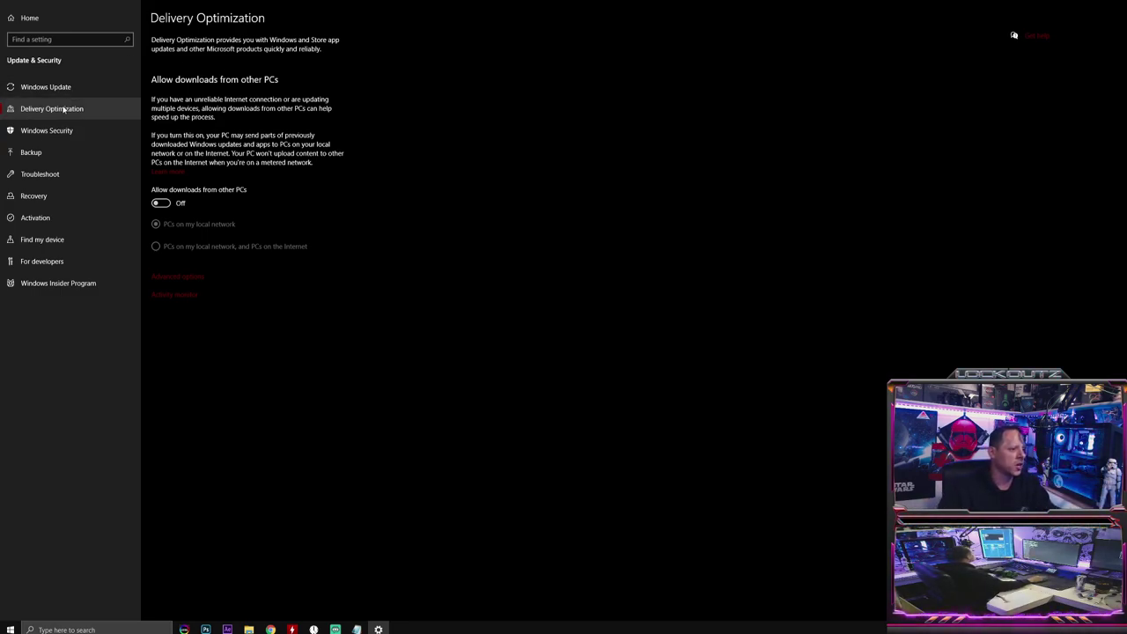
pyautogui.click(177, 277)
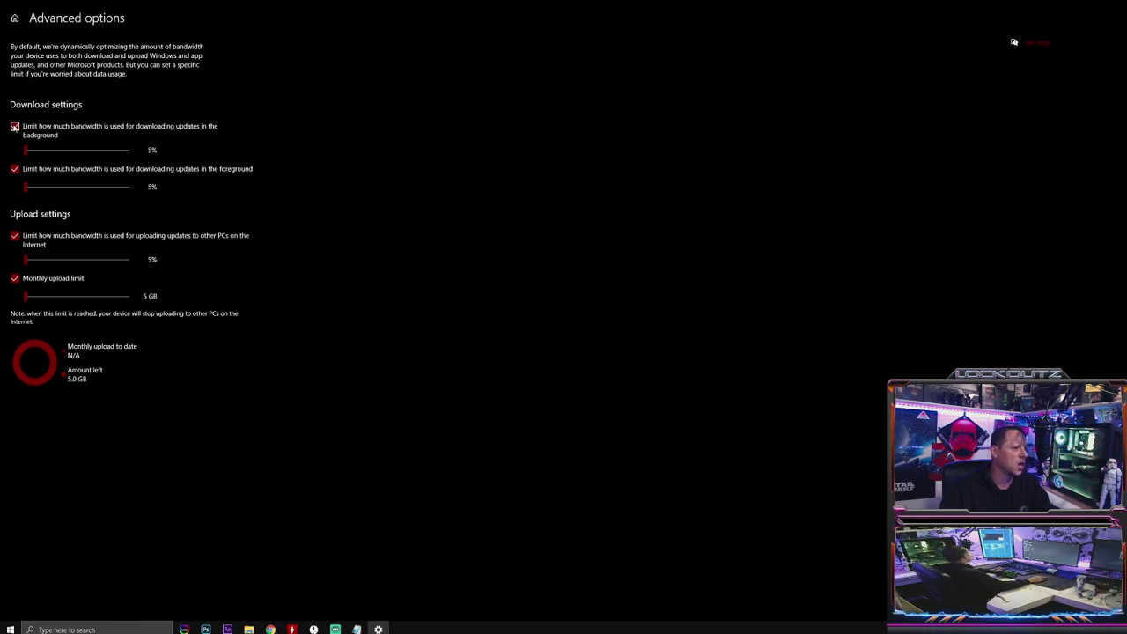
pyautogui.moveTo(25, 151)
pyautogui.mouseDown()
pyautogui.moveTo(126, 150)
pyautogui.moveTo(25, 150)
pyautogui.mouseUp()
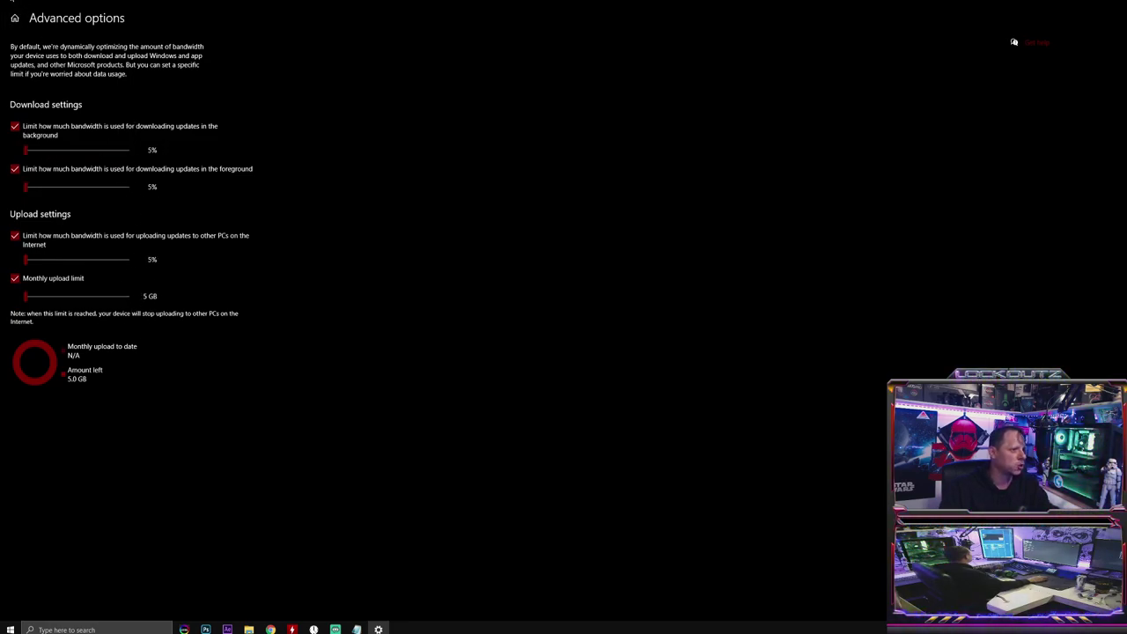
pyautogui.click(11, 2)
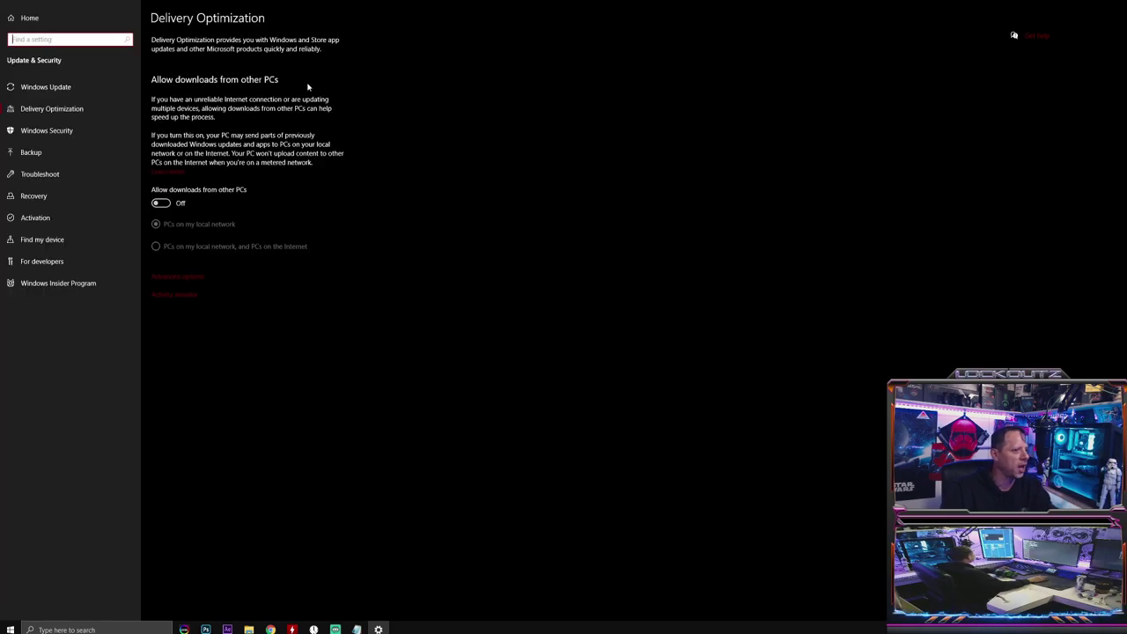
# Step: Look through the Windows Security, Backup, Recovery, Activation and Find my device pages, and close Settings
pyautogui.click(45, 131)
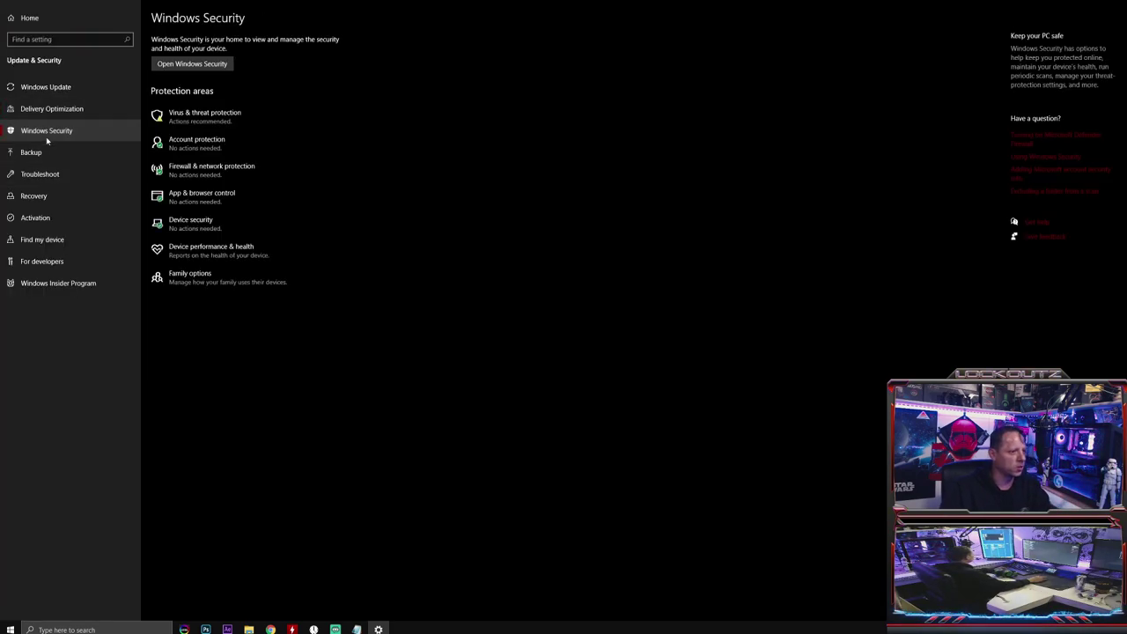
pyautogui.click(44, 154)
pyautogui.click(42, 196)
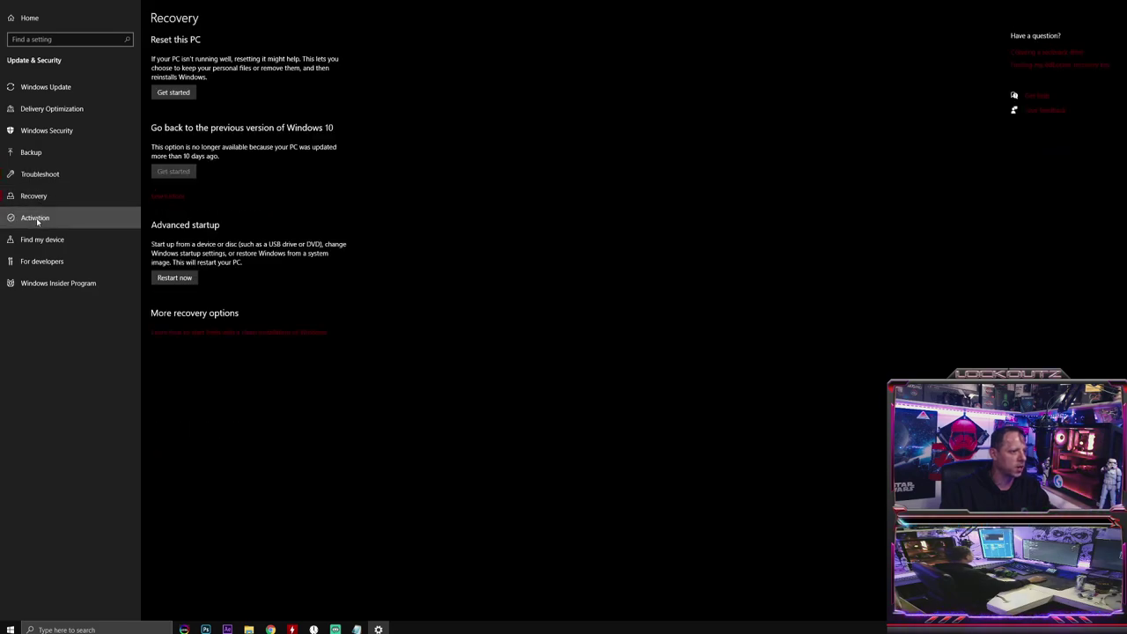
pyautogui.click(38, 218)
pyautogui.click(42, 240)
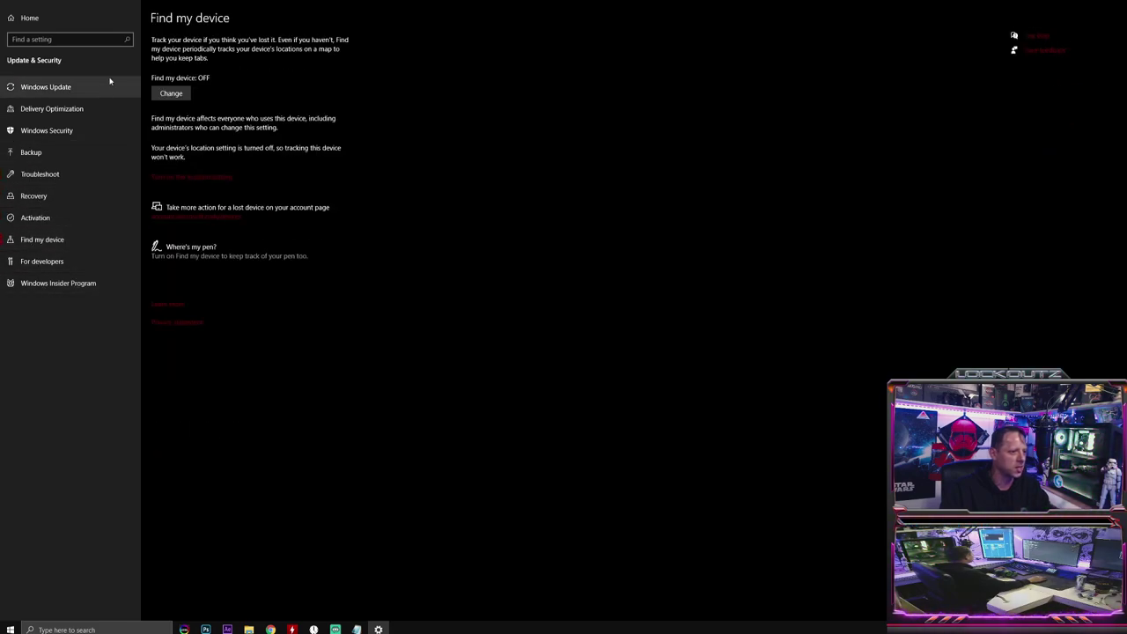
pyautogui.click(29, 18)
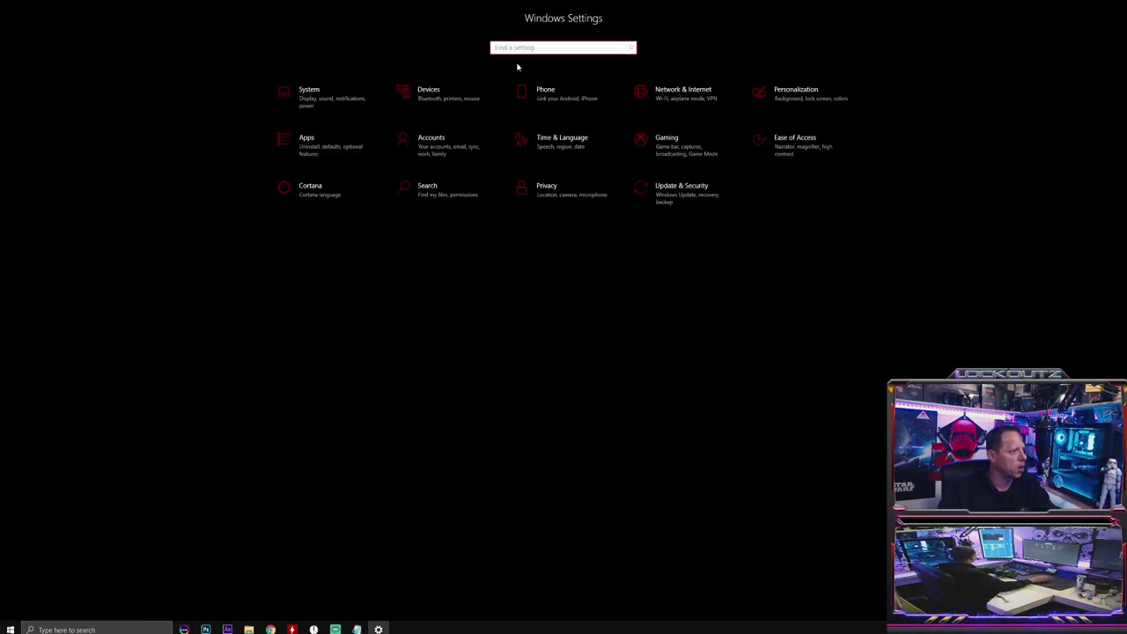
pyautogui.click(1113, 10)
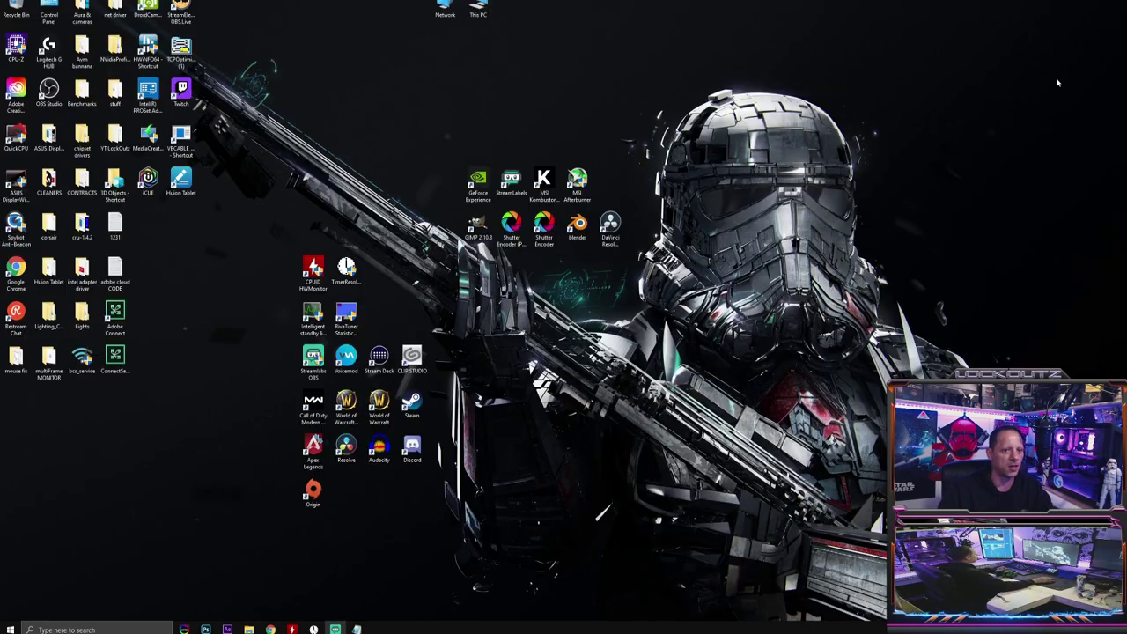
pyautogui.rightClick(576, 290)
pyautogui.click(656, 318)
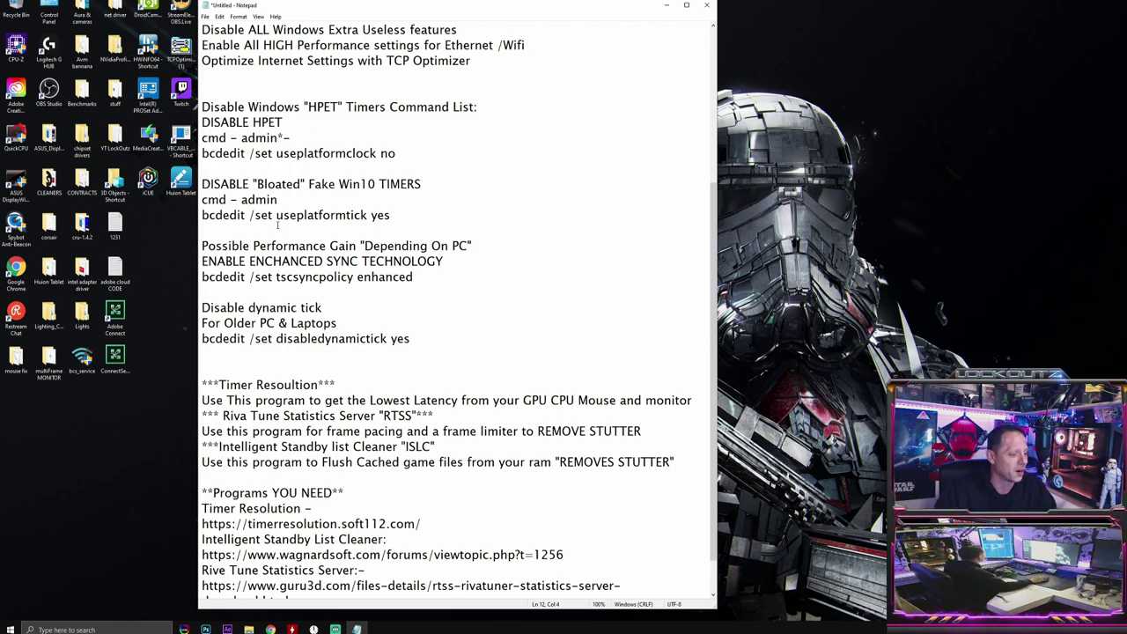
# Step: Run Command Prompt as administrator, allow the elevation, and move its window clear of the HPET command list in the notes
pyautogui.click(59, 629)
pyautogui.write('cmd')
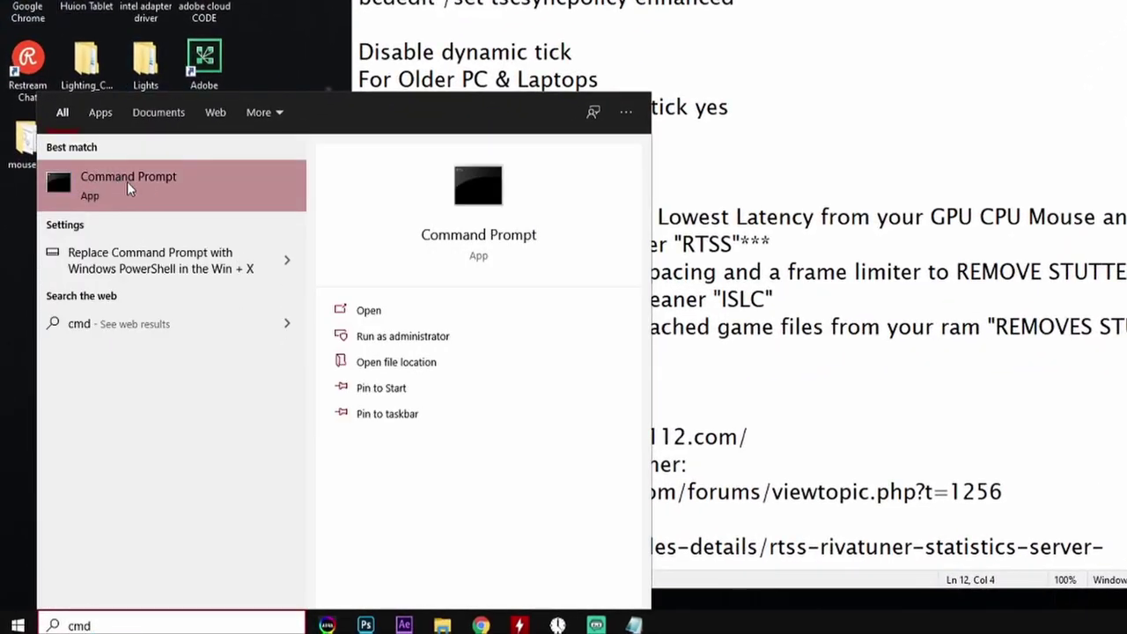
pyautogui.rightClick(123, 186)
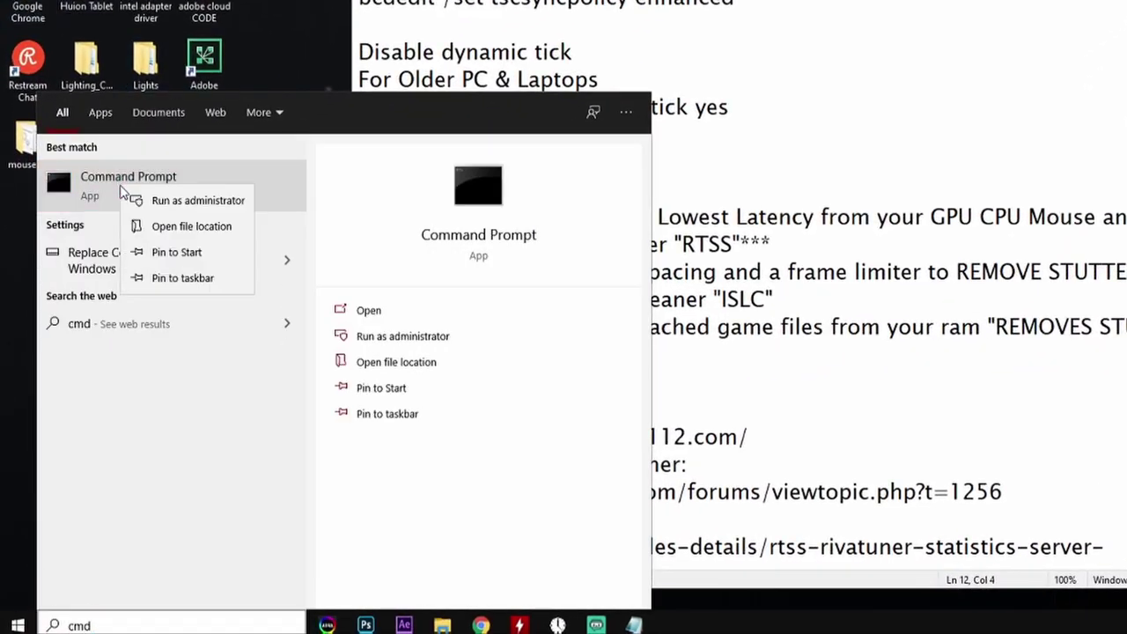
pyautogui.click(168, 203)
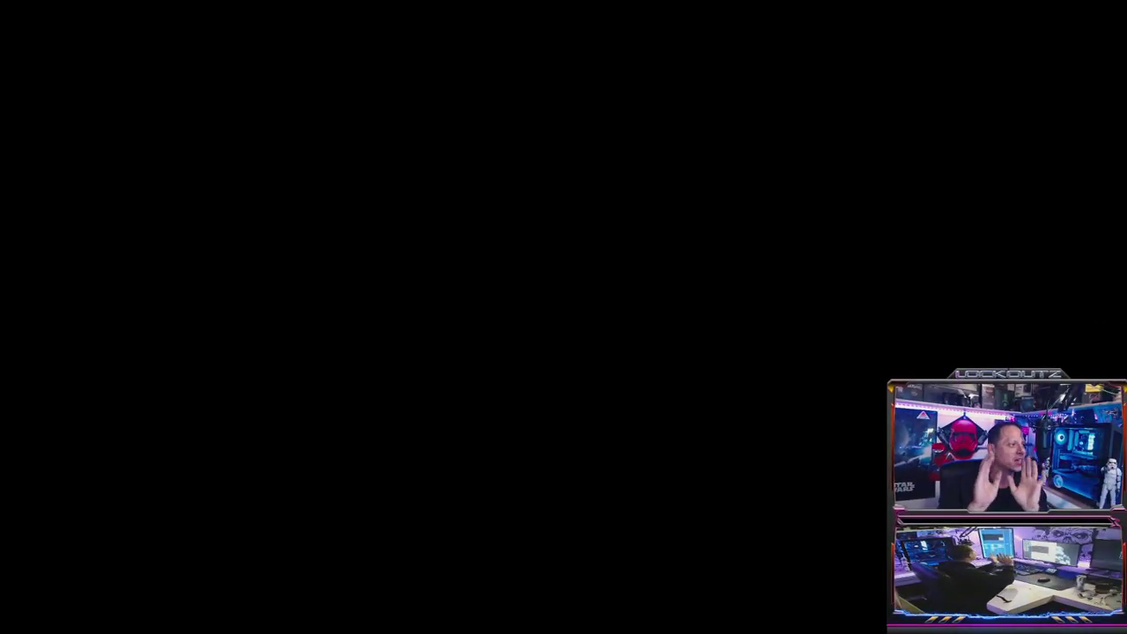
pyautogui.click(534, 365)
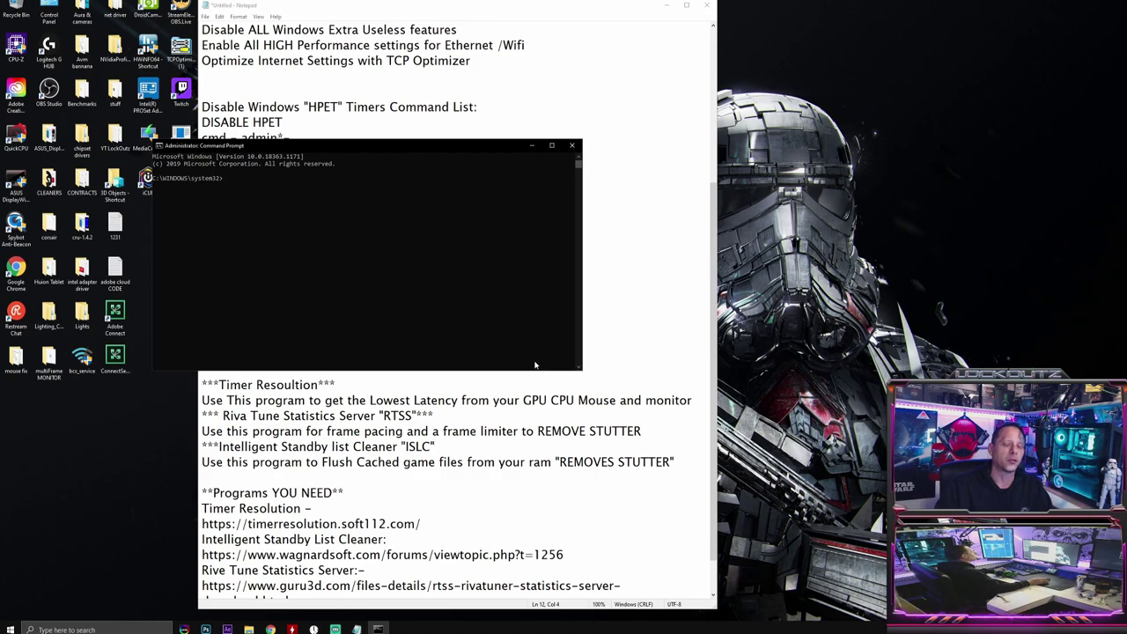
pyautogui.moveTo(339, 147); pyautogui.dragTo(695, 78)
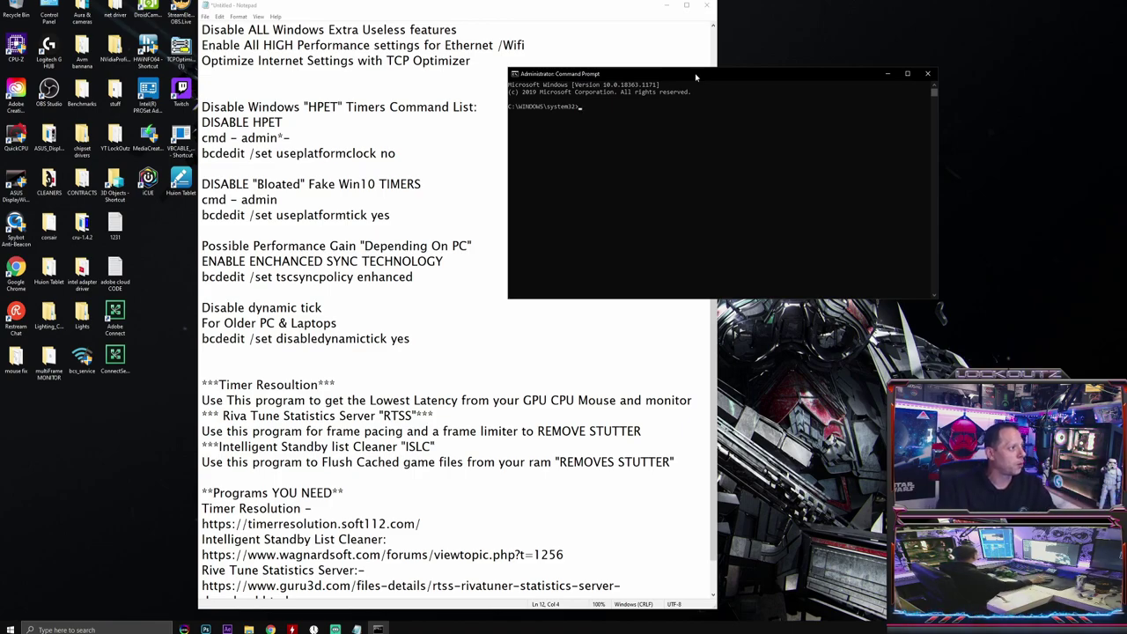
# Step: Copy the Disable HPET command "bcdedit /set useplatformclock no" from the notes and paste it into the Command Prompt
pyautogui.click(326, 107)
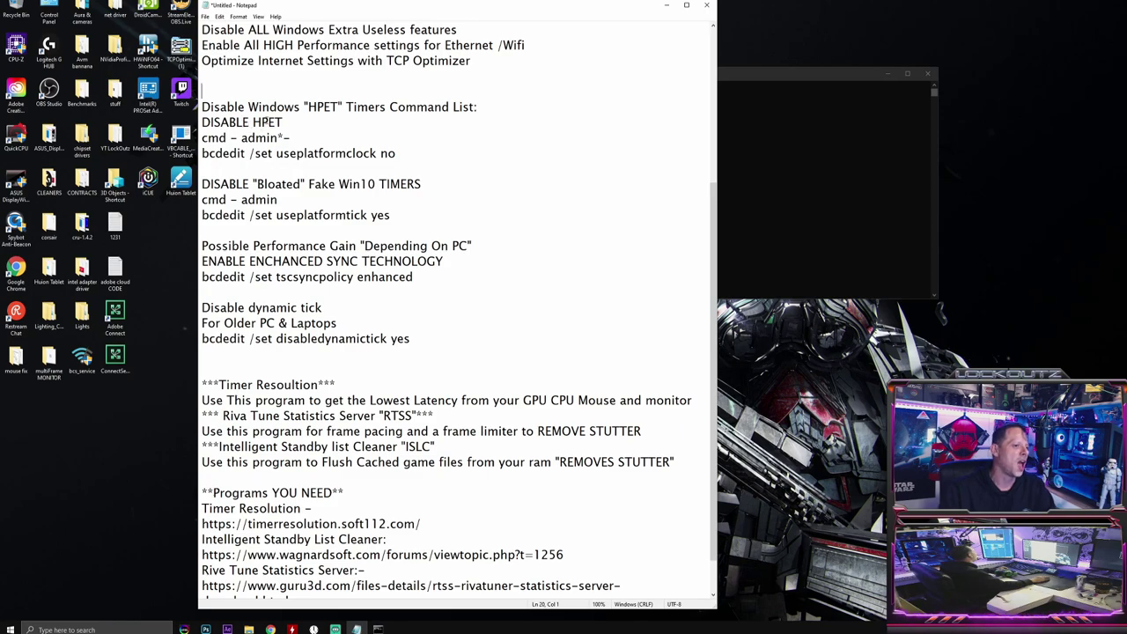
pyautogui.press('Down')
pyautogui.press('Down')
pyautogui.press('Down')
pyautogui.press('Down')
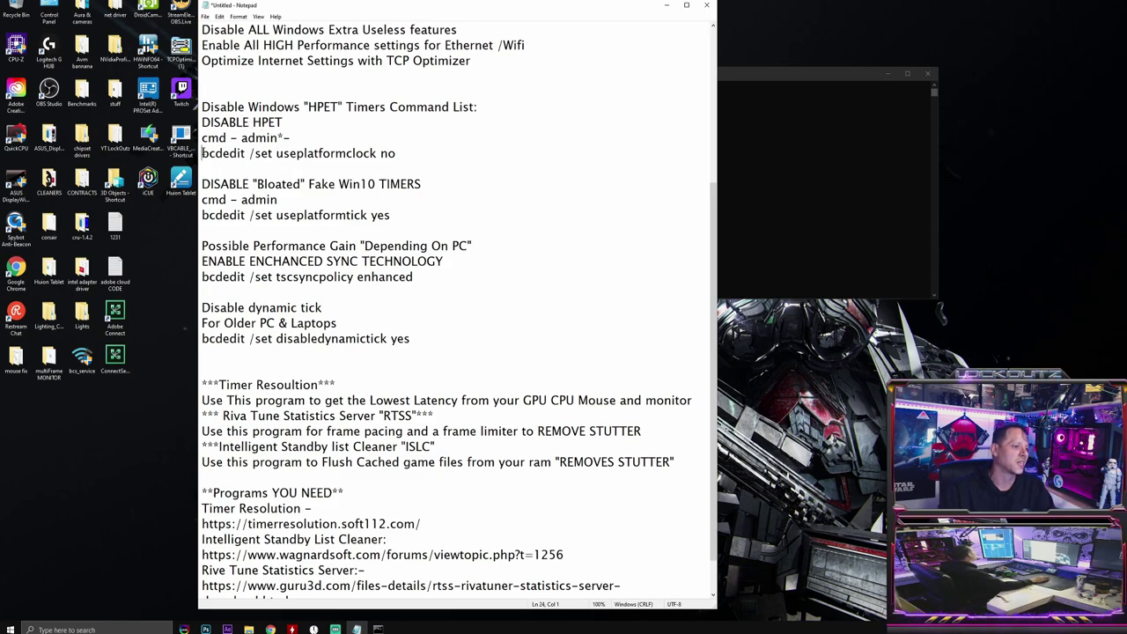
pyautogui.hotkey('shift', 'Right')
pyautogui.hotkey('shift', 'Right')
pyautogui.hotkey('shift', 'Right')
pyautogui.hotkey('shift', 'Right')
pyautogui.hotkey('shift', 'Right')
pyautogui.hotkey('shift', 'Right')
pyautogui.hotkey('shift', 'Right')
pyautogui.hotkey('shift', 'Right')
pyautogui.hotkey('shift', 'Right')
pyautogui.hotkey('shift', 'Right')
pyautogui.hotkey('shift', 'Right')
pyautogui.hotkey('shift', 'Right')
pyautogui.hotkey('shift', 'Right')
pyautogui.hotkey('shift', 'Right')
pyautogui.hotkey('shift', 'Right')
pyautogui.hotkey('shift', 'Right')
pyautogui.hotkey('shift', 'Right')
pyautogui.hotkey('shift', 'Right')
pyautogui.hotkey('shift', 'Right')
pyautogui.hotkey('shift', 'Right')
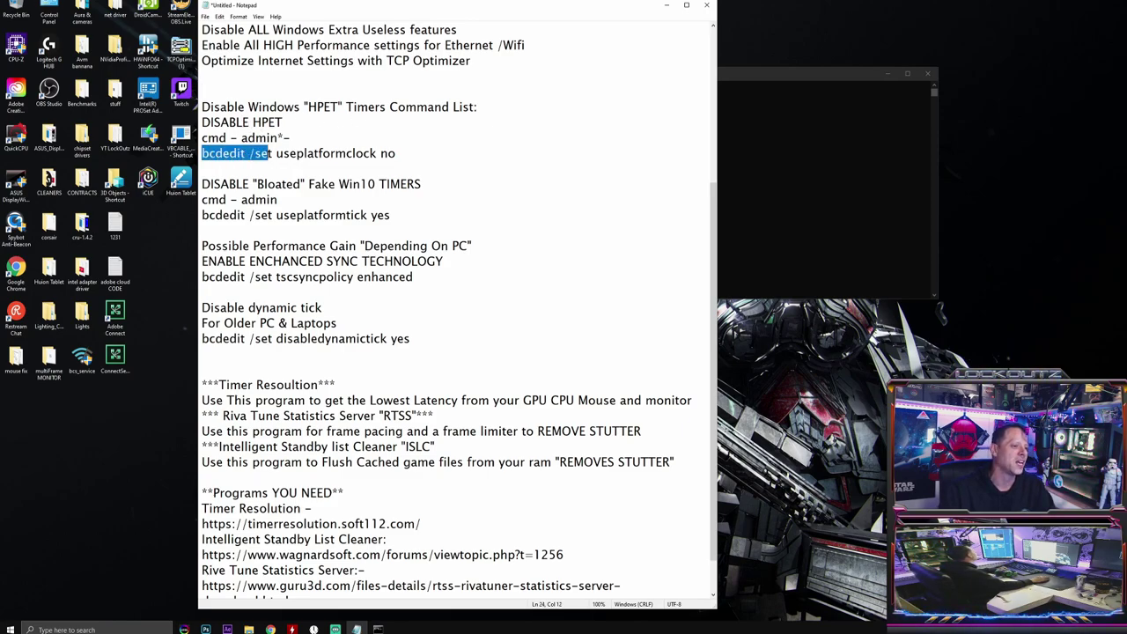
pyautogui.hotkey('shift', 'Right')
pyautogui.hotkey('shift', 'Right')
pyautogui.hotkey('shift', 'Right')
pyautogui.hotkey('shift', 'Right')
pyautogui.hotkey('shift', 'Right')
pyautogui.hotkey('shift', 'Right')
pyautogui.hotkey('shift', 'Right')
pyautogui.hotkey('shift', 'Right')
pyautogui.hotkey('shift', 'Right')
pyautogui.hotkey('shift', 'Right')
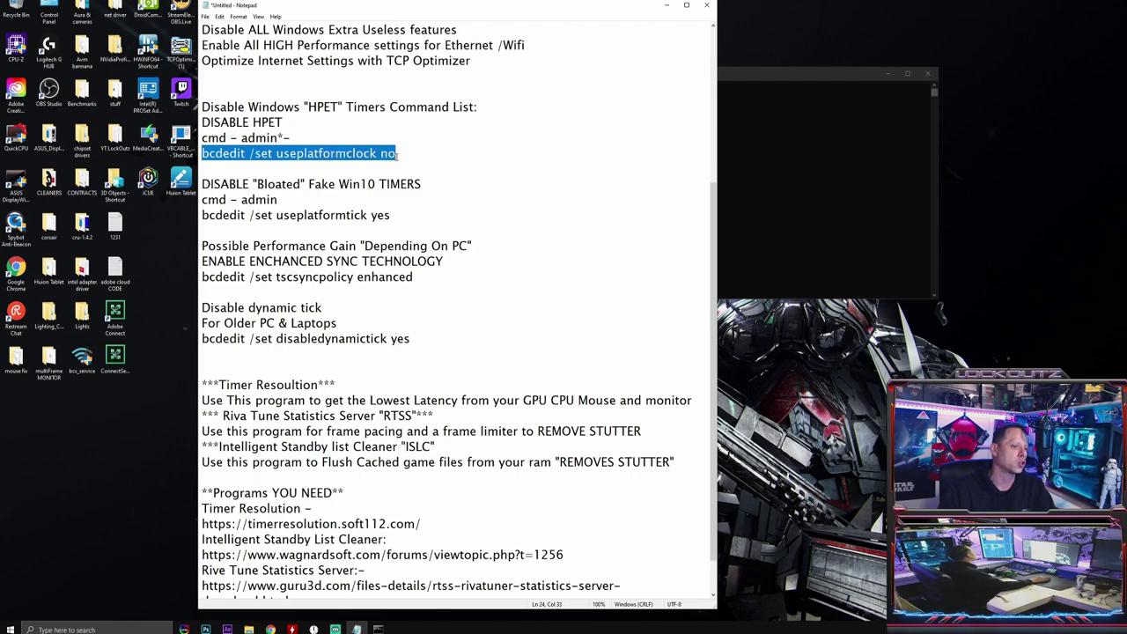
pyautogui.rightClick(283, 151)
pyautogui.click(308, 183)
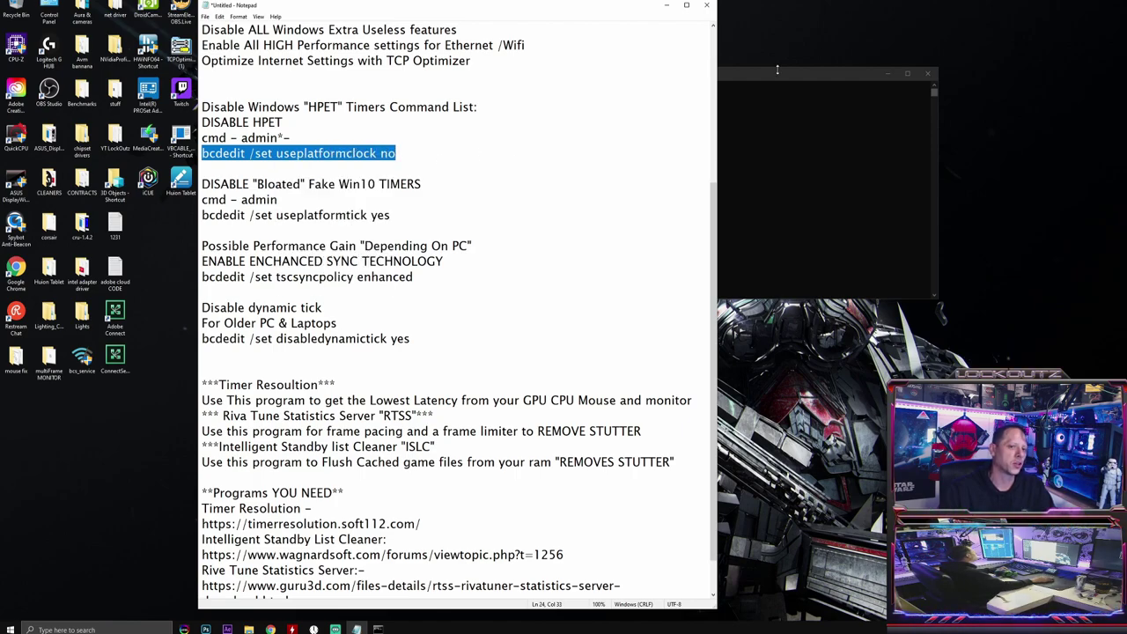
pyautogui.click(573, 84)
pyautogui.moveTo(573, 77); pyautogui.dragTo(397, 59)
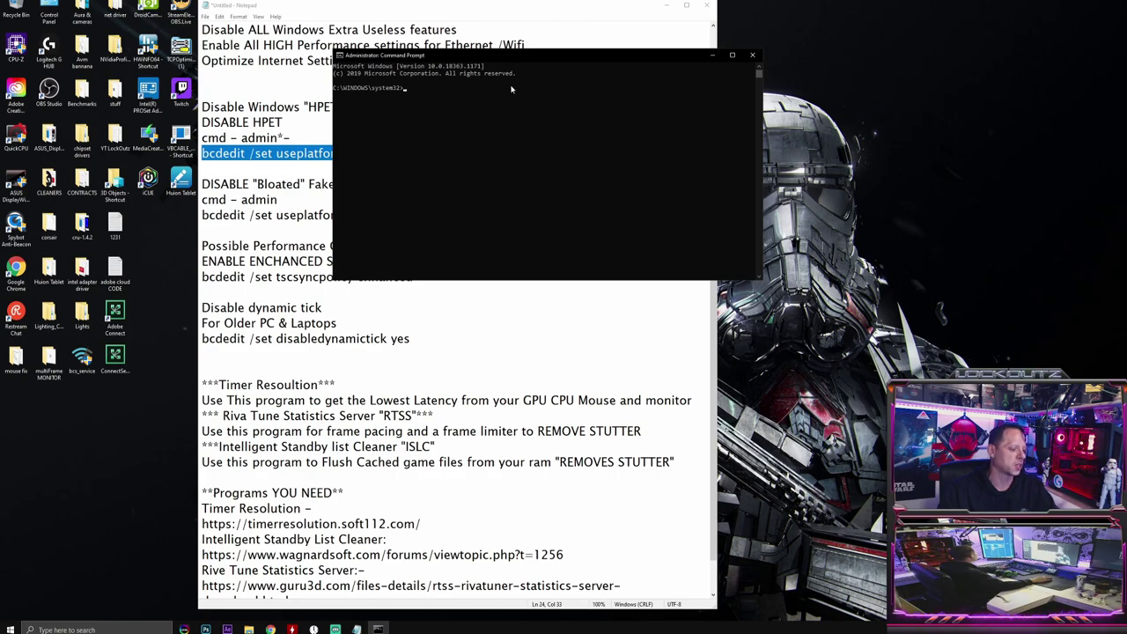
pyautogui.rightClick(483, 99)
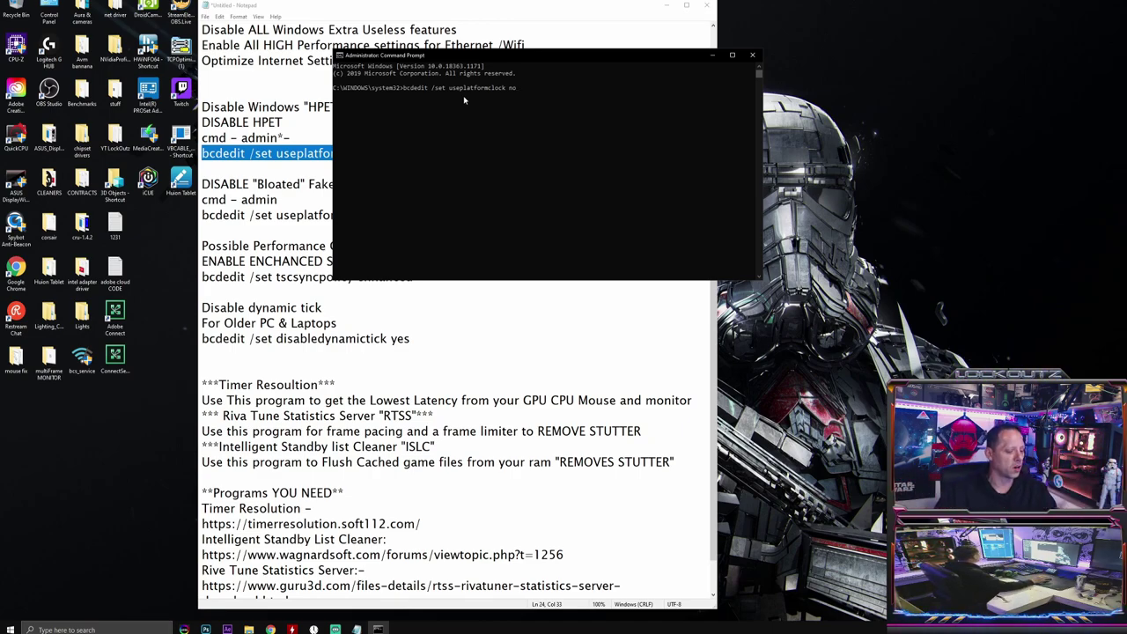
# Step: Erase the pasted useplatformclock command from the Command Prompt line
pyautogui.press('BackSpace')
pyautogui.press('BackSpace')
pyautogui.press('BackSpace')
pyautogui.press('BackSpace')
pyautogui.press('BackSpace')
pyautogui.press('BackSpace')
pyautogui.press('BackSpace')
pyautogui.press('BackSpace')
pyautogui.press('BackSpace')
pyautogui.press('BackSpace')
pyautogui.press('BackSpace')
pyautogui.press('BackSpace')
pyautogui.press('BackSpace')
pyautogui.press('BackSpace')
pyautogui.press('BackSpace')
pyautogui.press('BackSpace')
pyautogui.press('BackSpace')
pyautogui.press('BackSpace')
pyautogui.press('BackSpace')
pyautogui.press('BackSpace')
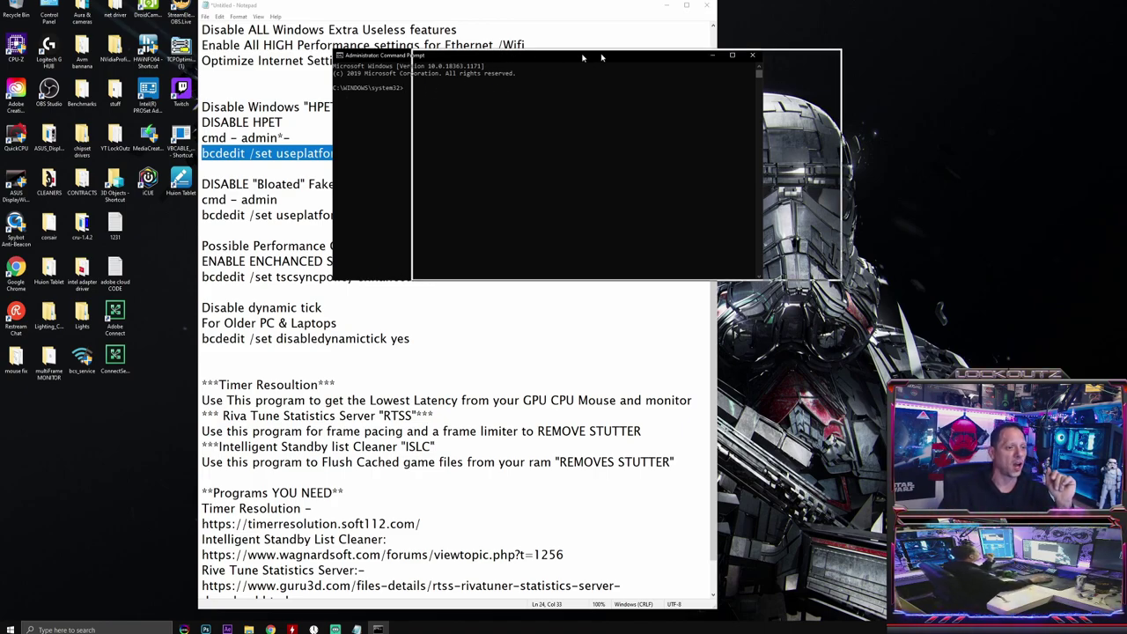
# Step: Copy the fake Win10 timers command "bcdedit /set useplatformtick yes" from the notes and paste it into the Command Prompt
pyautogui.moveTo(464, 54); pyautogui.dragTo(602, 50)
pyautogui.click(307, 205)
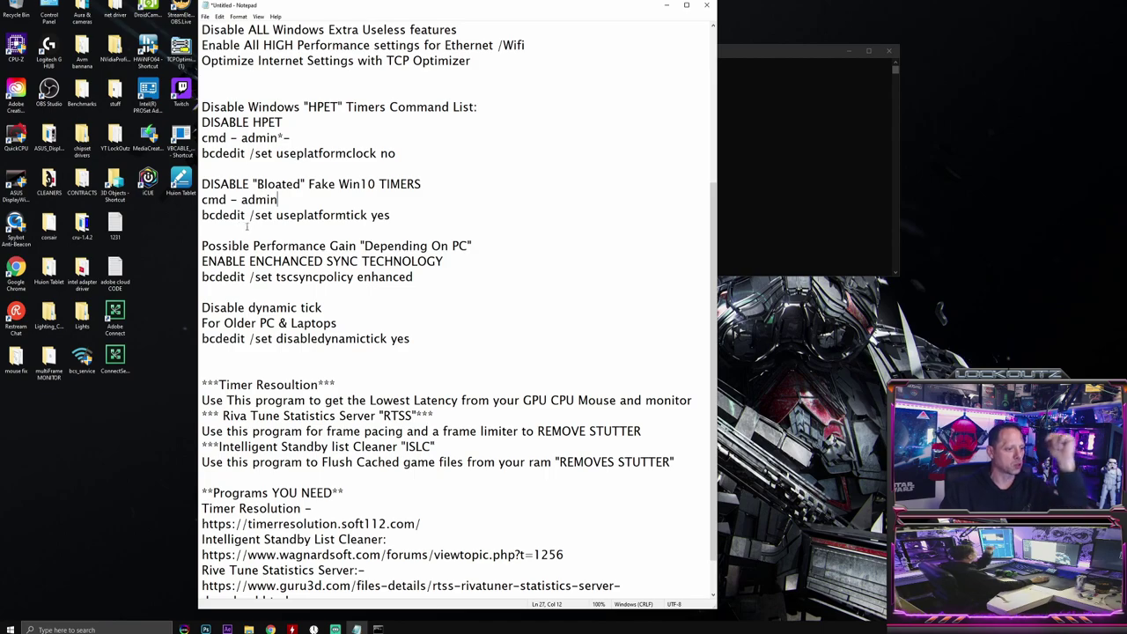
pyautogui.moveTo(202, 215); pyautogui.dragTo(390, 216)
pyautogui.rightClick(278, 218)
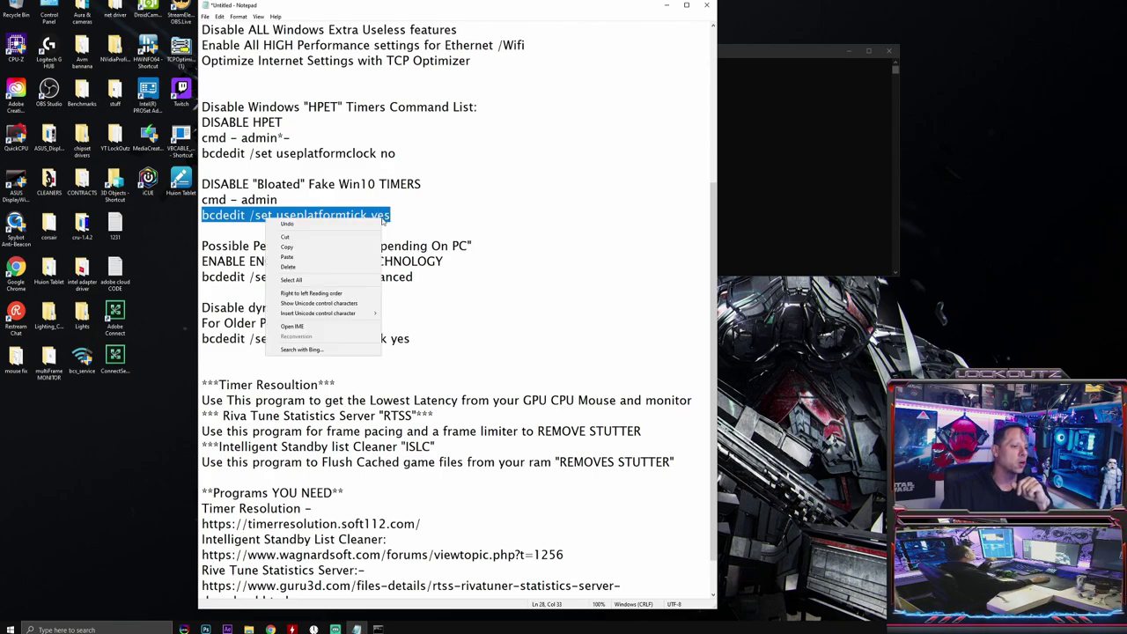
pyautogui.click(331, 247)
pyautogui.click(746, 54)
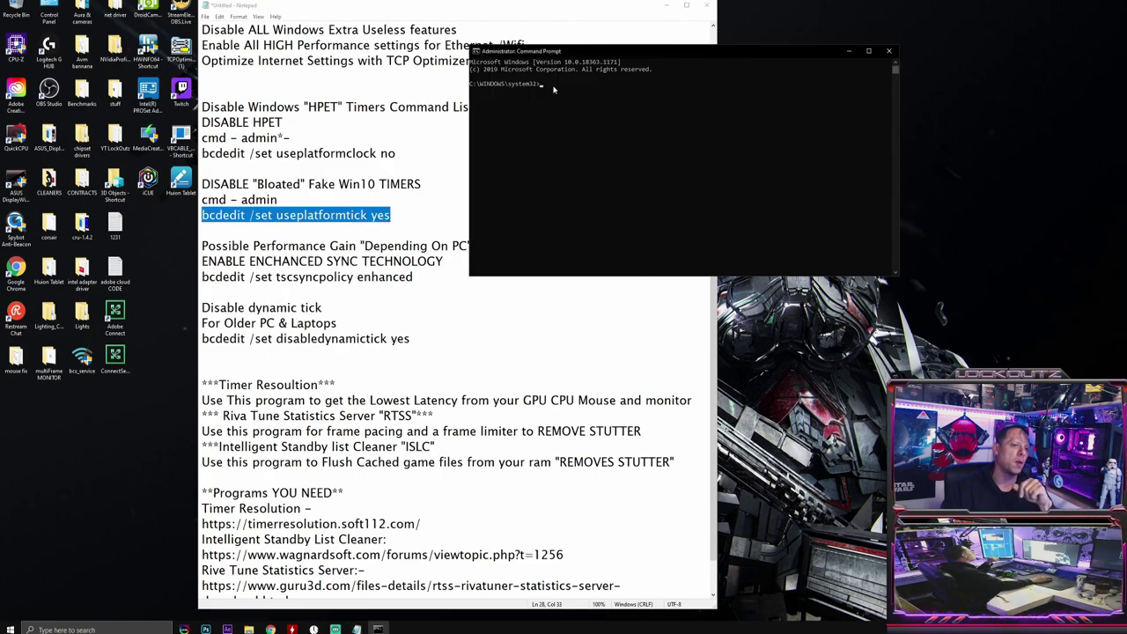
pyautogui.rightClick(555, 92)
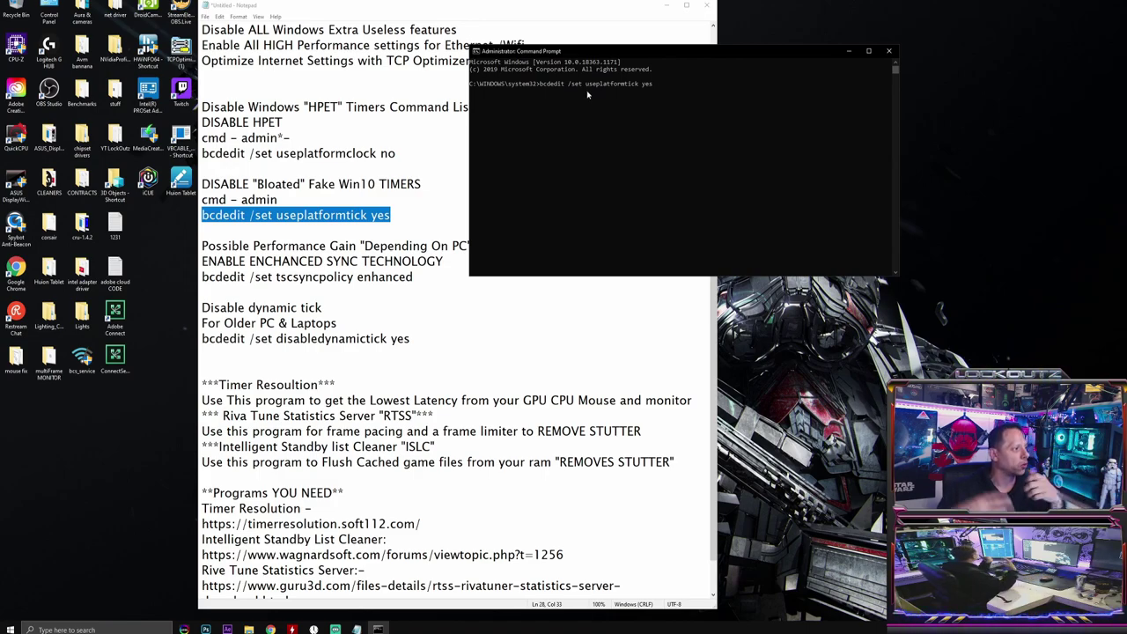
# Step: Erase the pasted useplatformtick command from the Command Prompt line
pyautogui.press('BackSpace')
pyautogui.press('BackSpace')
pyautogui.press('BackSpace')
pyautogui.press('BackSpace')
pyautogui.press('BackSpace')
pyautogui.press('BackSpace')
pyautogui.press('BackSpace')
pyautogui.press('BackSpace')
pyautogui.press('BackSpace')
pyautogui.press('BackSpace')
pyautogui.press('BackSpace')
pyautogui.press('BackSpace')
pyautogui.press('BackSpace')
pyautogui.press('BackSpace')
pyautogui.press('BackSpace')
pyautogui.press('BackSpace')
pyautogui.press('BackSpace')
pyautogui.press('BackSpace')
pyautogui.press('BackSpace')
pyautogui.press('BackSpace')
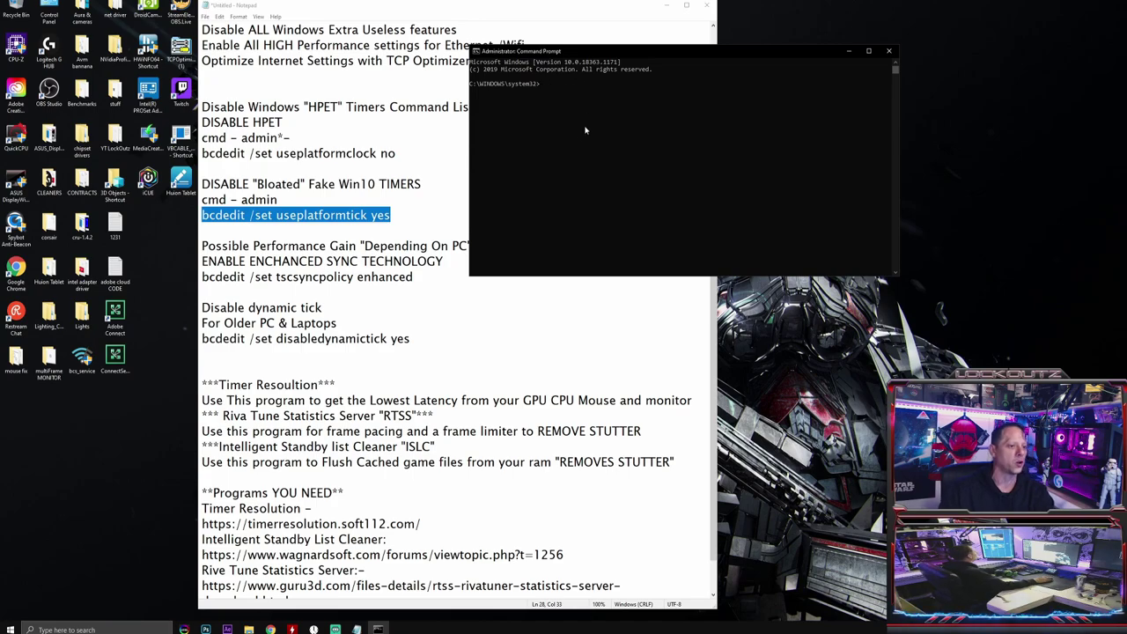
# Step: Copy the enhanced sync command "bcdedit /set tscsyncpolicy enhanced" from the notes and paste it into the Command Prompt
pyautogui.click(343, 245)
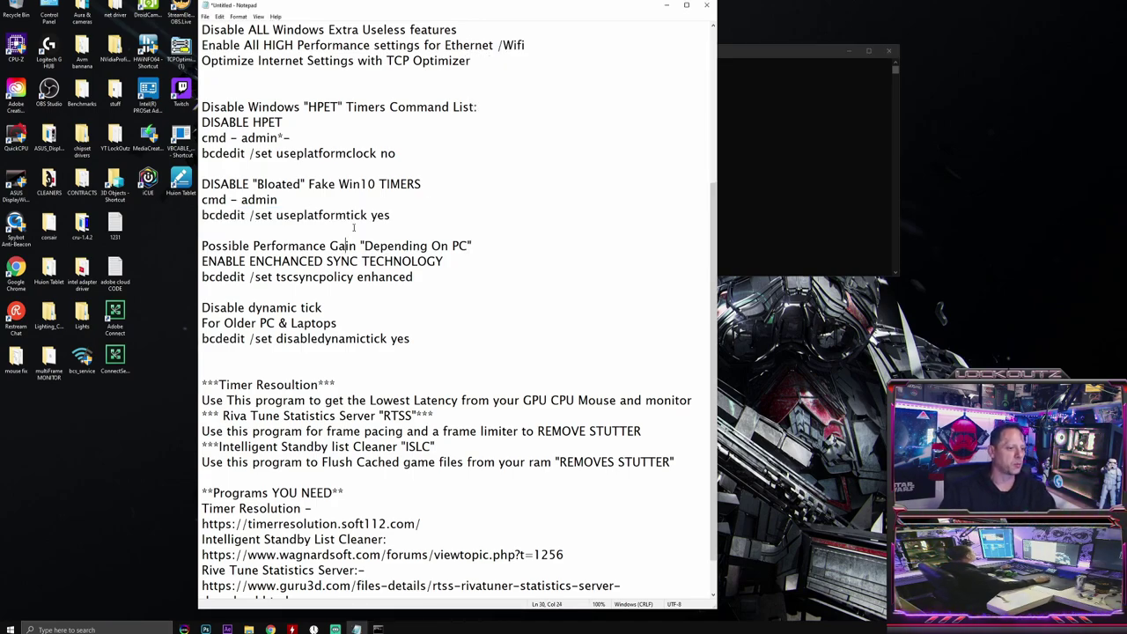
pyautogui.scroll(-1, 315, 241)
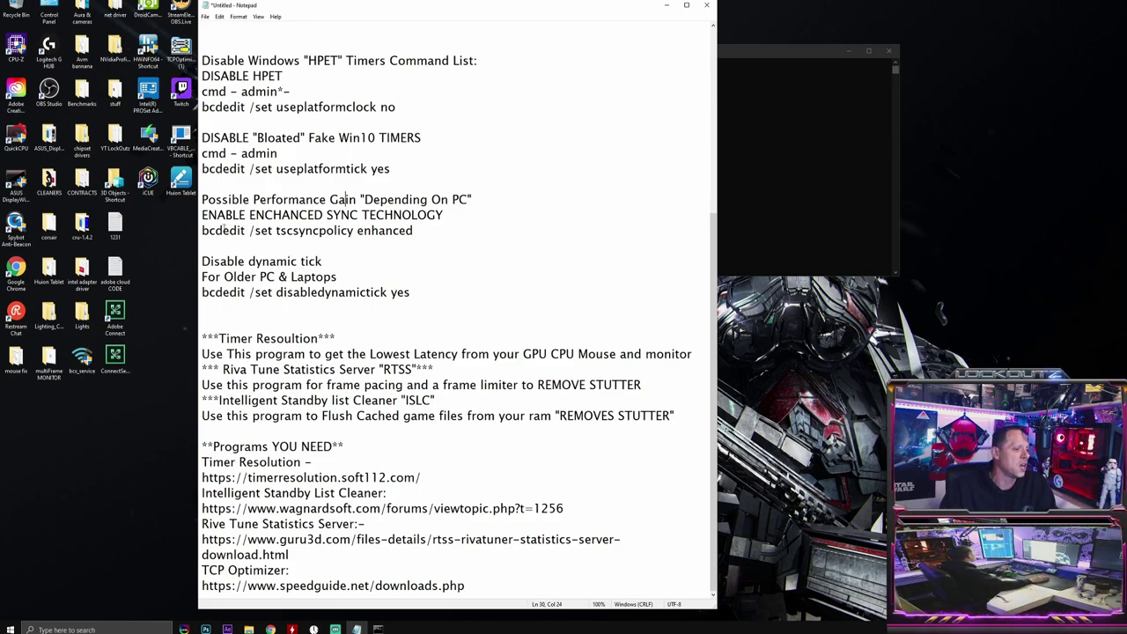
pyautogui.press('Down')
pyautogui.press('Down')
pyautogui.press('Home')
pyautogui.hotkey('shift', 'Right')
pyautogui.hotkey('shift', 'Right')
pyautogui.hotkey('shift', 'Right')
pyautogui.hotkey('shift', 'Right')
pyautogui.hotkey('shift', 'Right')
pyautogui.hotkey('shift', 'Right')
pyautogui.hotkey('shift', 'Right')
pyautogui.hotkey('shift', 'Right')
pyautogui.hotkey('shift', 'Right')
pyautogui.hotkey('shift', 'Right')
pyautogui.hotkey('shift', 'Right')
pyautogui.hotkey('shift', 'Right')
pyautogui.hotkey('shift', 'Right')
pyautogui.hotkey('shift', 'Right')
pyautogui.hotkey('shift', 'Right')
pyautogui.hotkey('shift', 'Right')
pyautogui.hotkey('shift', 'Right')
pyautogui.hotkey('shift', 'Right')
pyautogui.hotkey('shift', 'Right')
pyautogui.hotkey('shift', 'Right')
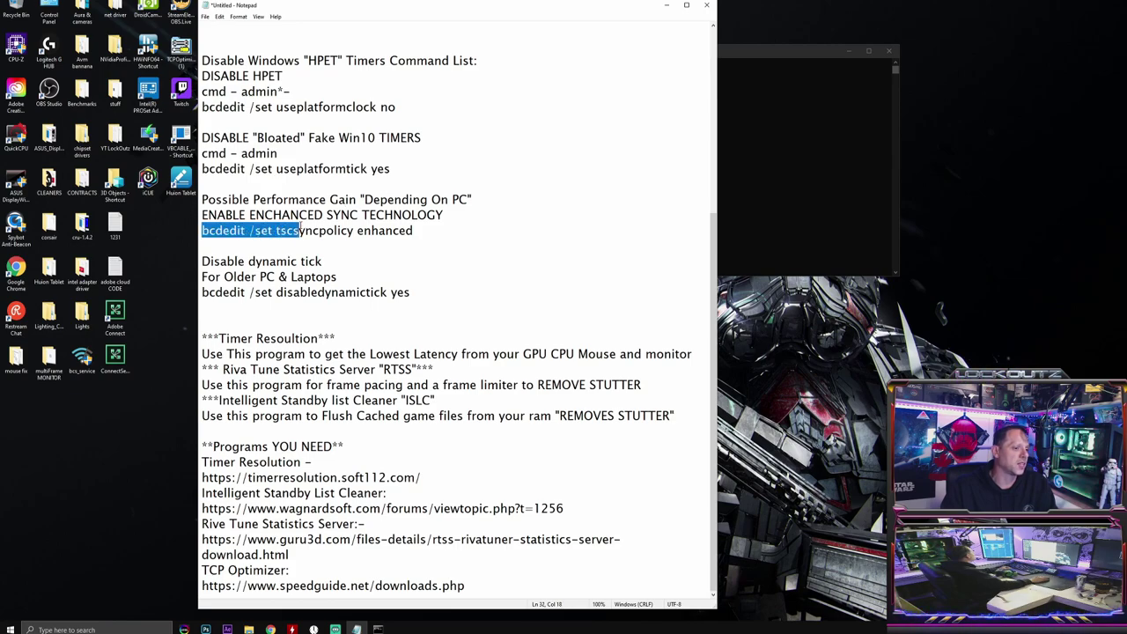
pyautogui.moveTo(320, 228); pyautogui.dragTo(416, 229)
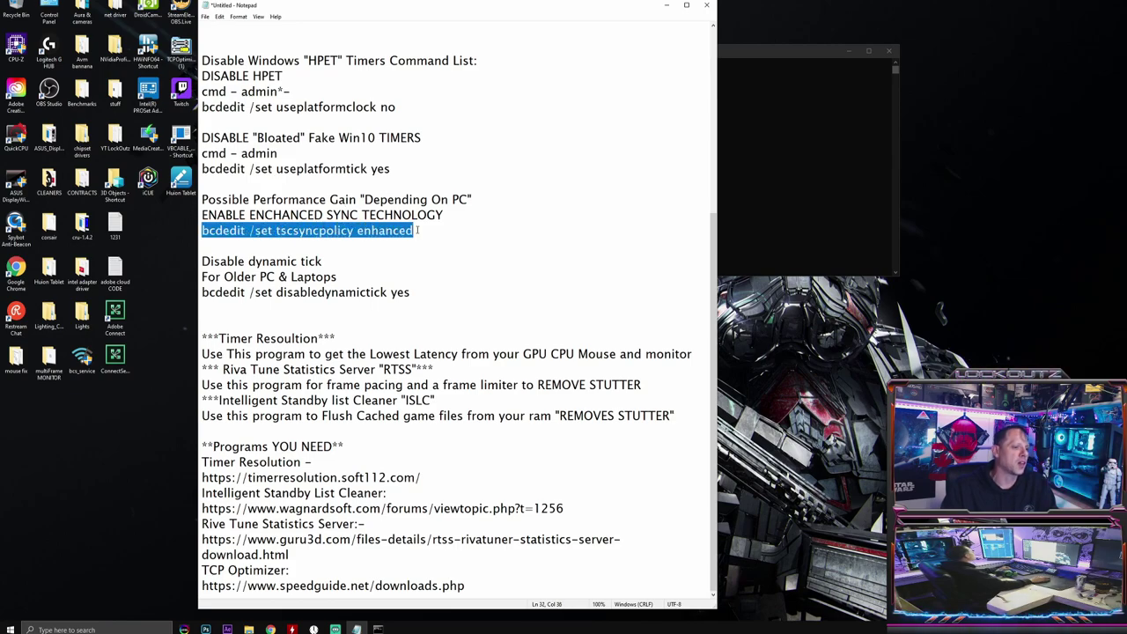
pyautogui.rightClick(291, 227)
pyautogui.click(308, 263)
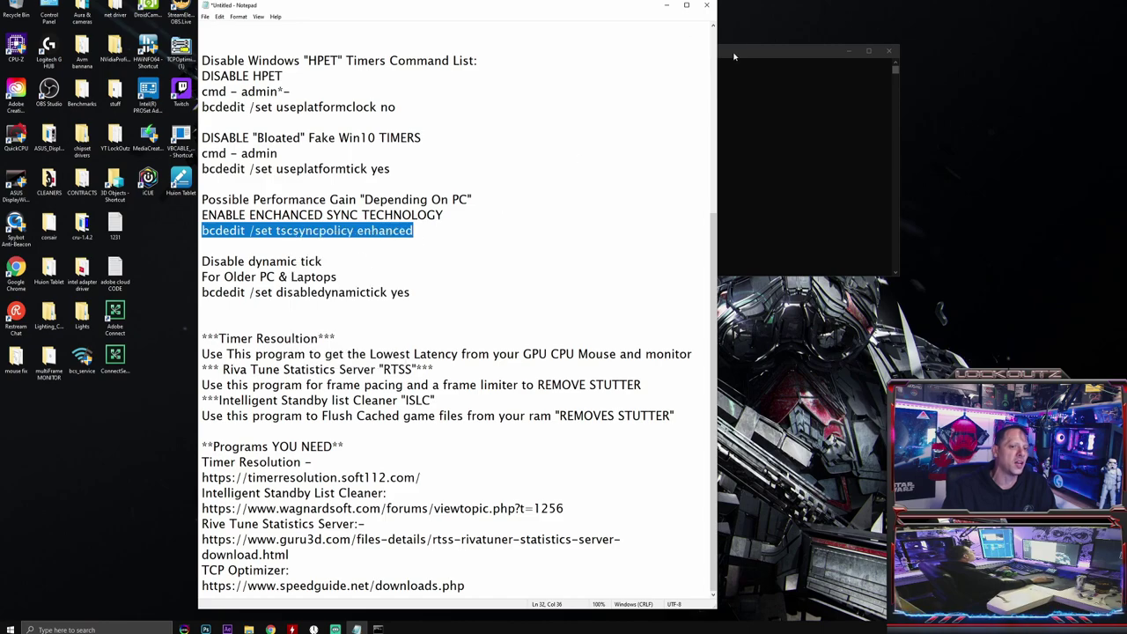
pyautogui.click(733, 52)
pyautogui.rightClick(553, 101)
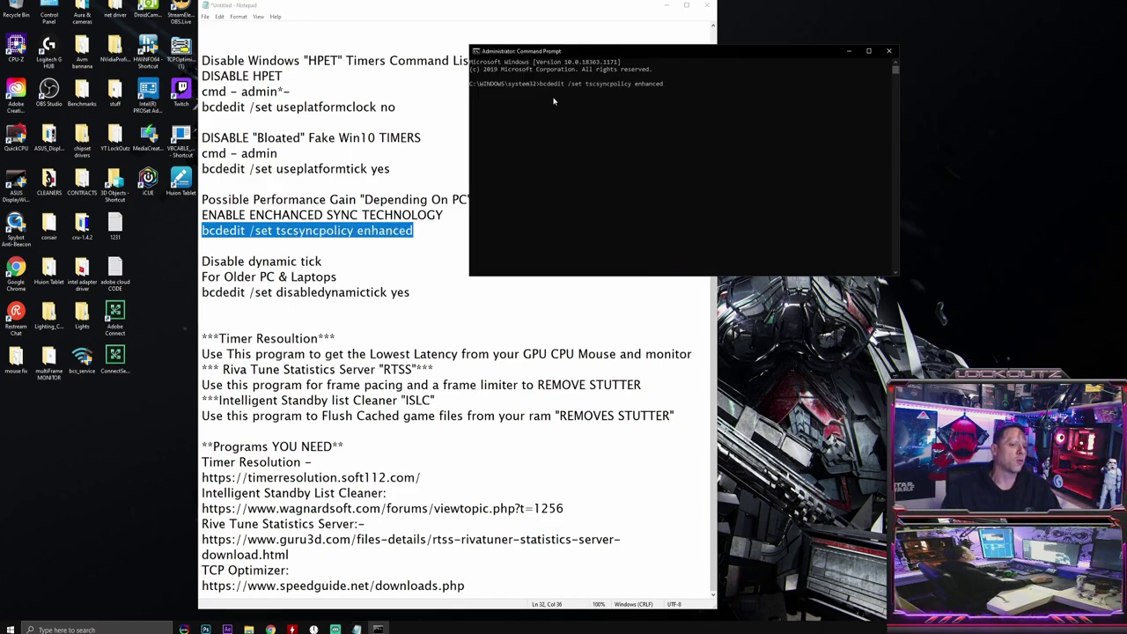
# Step: Erase the pasted tscsyncpolicy command from the Command Prompt line
pyautogui.press('BackSpace')
pyautogui.press('BackSpace')
pyautogui.press('BackSpace')
pyautogui.press('BackSpace')
pyautogui.press('BackSpace')
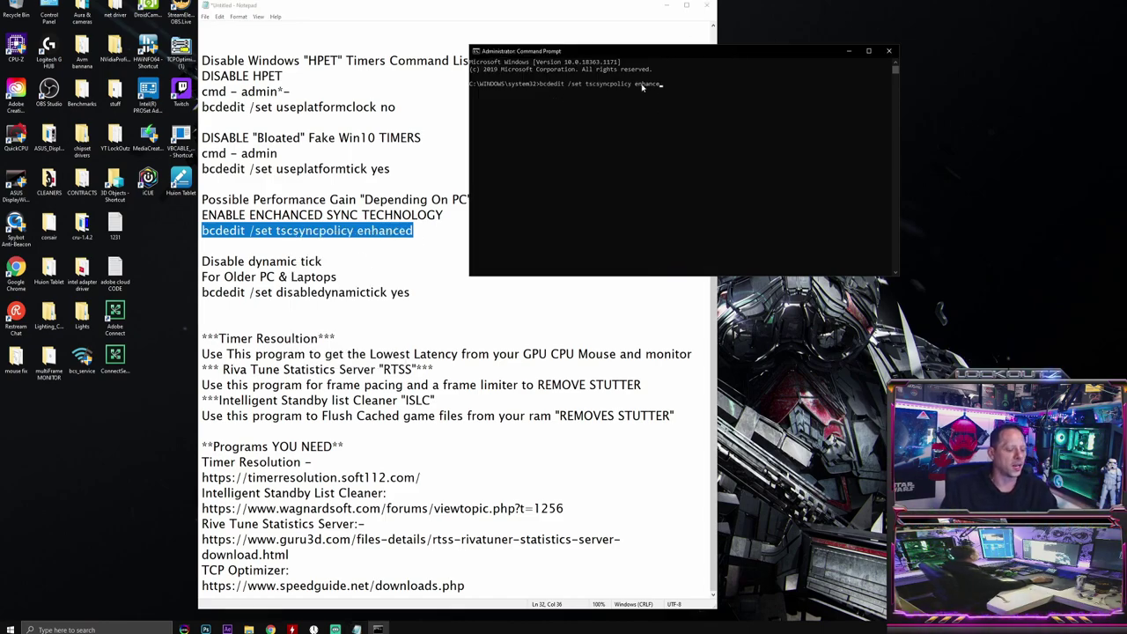
pyautogui.press('BackSpace')
pyautogui.press('BackSpace')
pyautogui.press('BackSpace')
pyautogui.press('BackSpace')
pyautogui.press('BackSpace')
pyautogui.press('BackSpace')
pyautogui.press('BackSpace')
pyautogui.press('BackSpace')
pyautogui.press('BackSpace')
pyautogui.press('BackSpace')
pyautogui.press('BackSpace')
pyautogui.press('BackSpace')
pyautogui.press('BackSpace')
pyautogui.press('BackSpace')
pyautogui.press('BackSpace')
pyautogui.press('BackSpace')
pyautogui.press('BackSpace')
pyautogui.press('BackSpace')
pyautogui.press('BackSpace')
pyautogui.press('BackSpace')
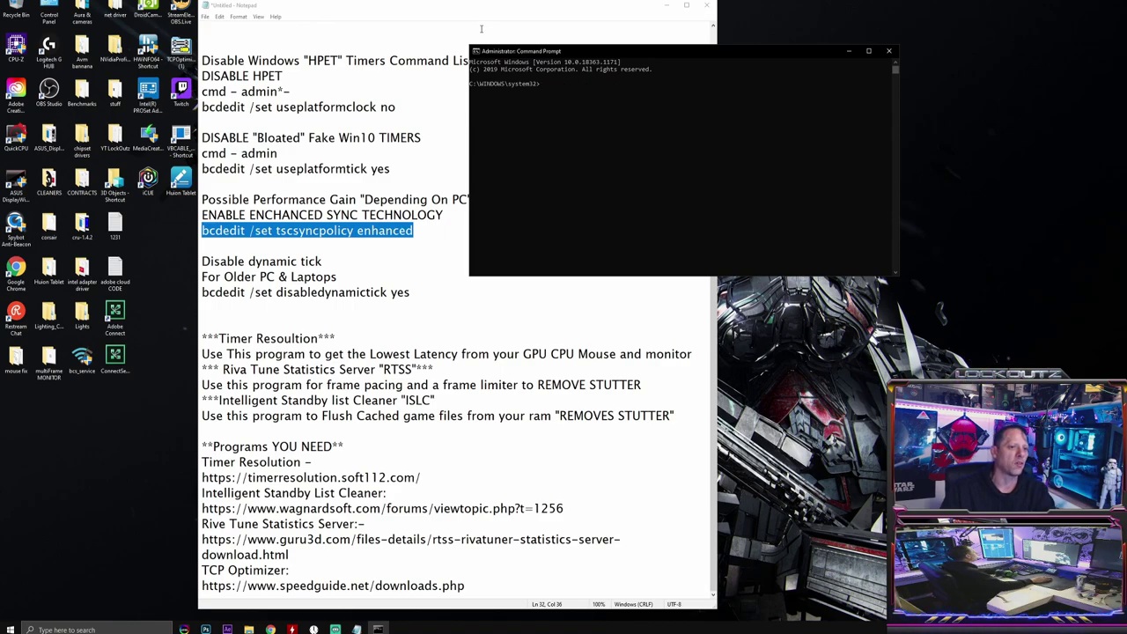
# Step: Copy the dynamic tick command "bcdedit /set disabledynamictick yes" from the notes and paste it into the Command Prompt
pyautogui.click(384, 215)
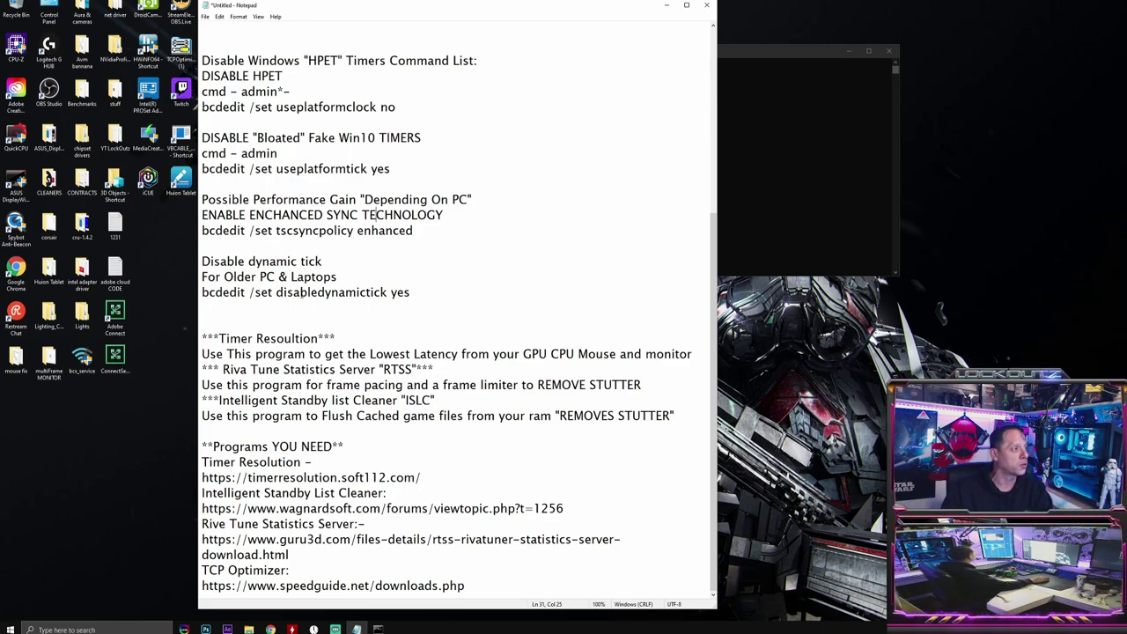
pyautogui.moveTo(201, 292); pyautogui.dragTo(411, 292)
pyautogui.rightClick(290, 294)
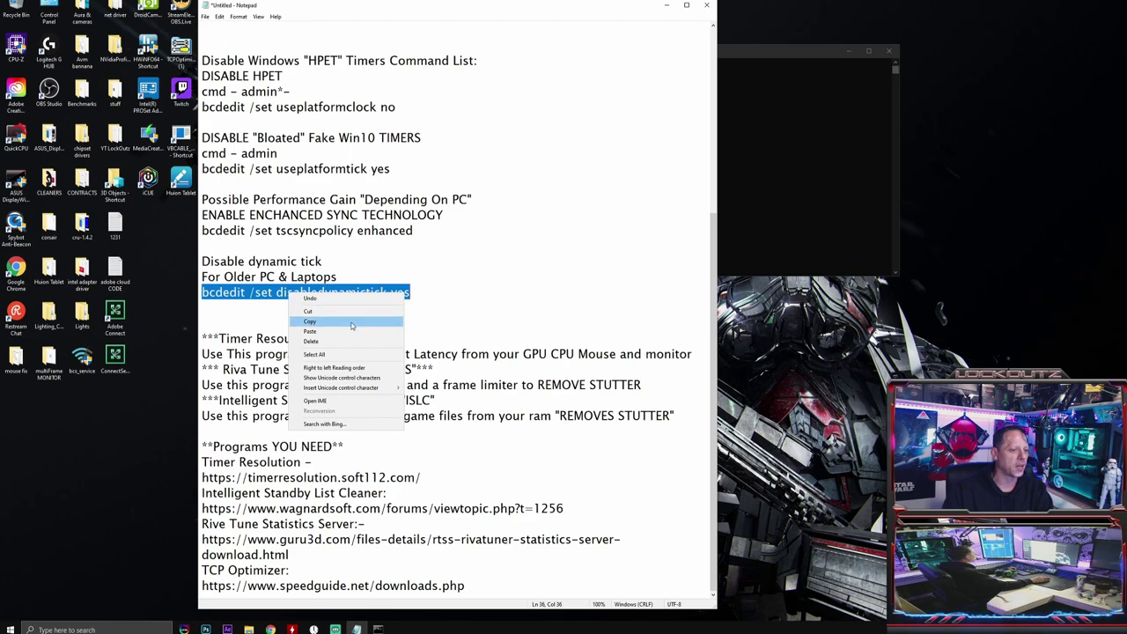
pyautogui.click(351, 326)
pyautogui.hotkey('alt', 'Tab')
pyautogui.rightClick(578, 99)
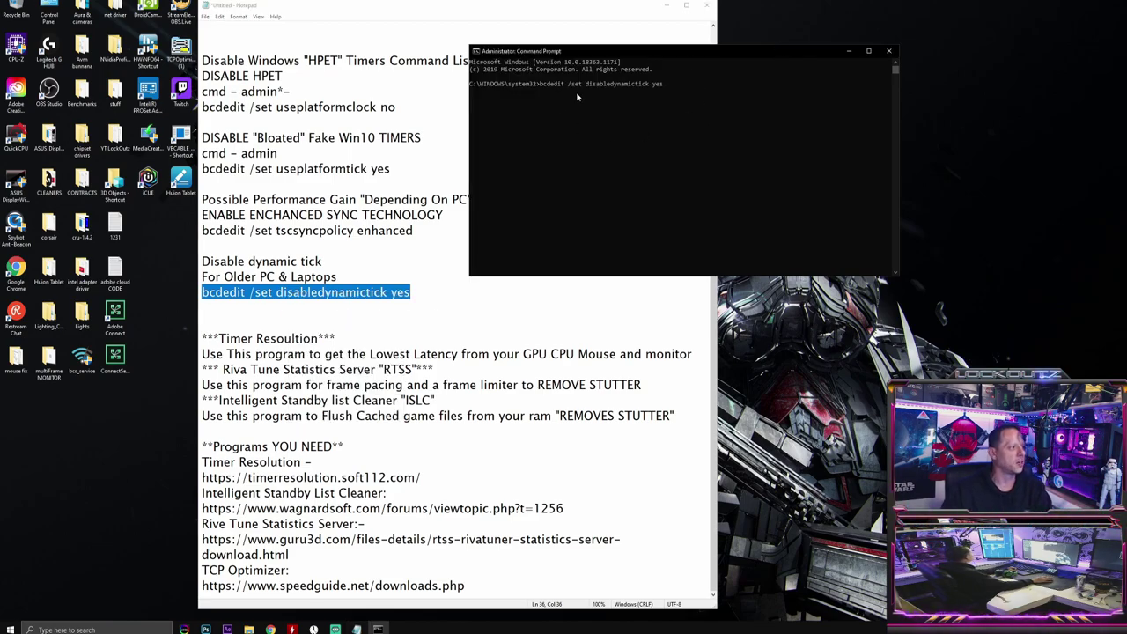
# Step: Erase the pasted disabledynamictick command without running it and close the Command Prompt
pyautogui.press('BackSpace')
pyautogui.press('BackSpace')
pyautogui.press('BackSpace')
pyautogui.press('BackSpace')
pyautogui.press('BackSpace')
pyautogui.press('BackSpace')
pyautogui.press('BackSpace')
pyautogui.press('BackSpace')
pyautogui.press('BackSpace')
pyautogui.press('BackSpace')
pyautogui.press('BackSpace')
pyautogui.press('BackSpace')
pyautogui.press('BackSpace')
pyautogui.press('BackSpace')
pyautogui.press('BackSpace')
pyautogui.press('BackSpace')
pyautogui.press('BackSpace')
pyautogui.press('BackSpace')
pyautogui.press('BackSpace')
pyautogui.press('BackSpace')
pyautogui.press('BackSpace')
pyautogui.press('BackSpace')
pyautogui.press('BackSpace')
pyautogui.press('BackSpace')
pyautogui.press('BackSpace')
pyautogui.press('BackSpace')
pyautogui.press('BackSpace')
pyautogui.press('BackSpace')
pyautogui.press('BackSpace')
pyautogui.press('BackSpace')
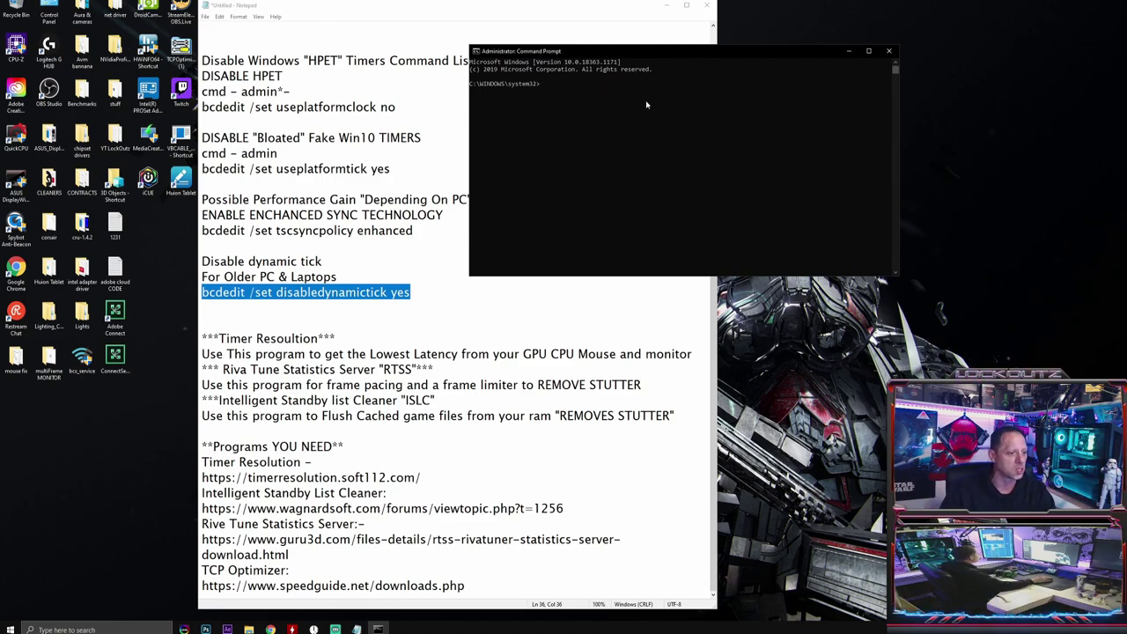
pyautogui.click(889, 50)
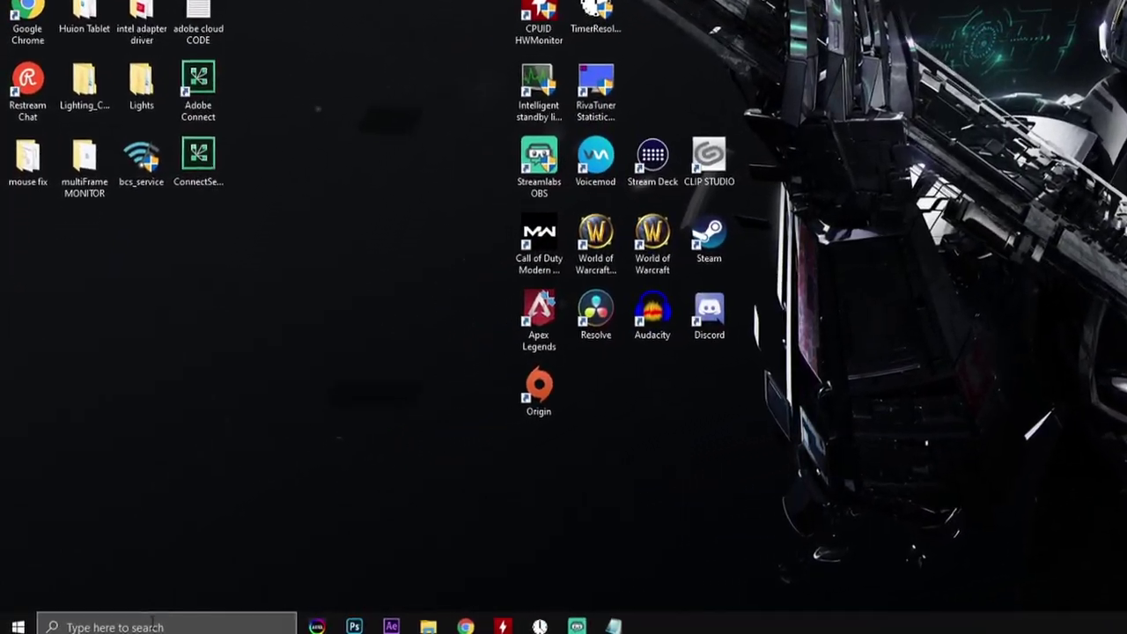
# Step: Search Windows for the Ethernet settings and open the adapter options from the network Status page
pyautogui.click(82, 629)
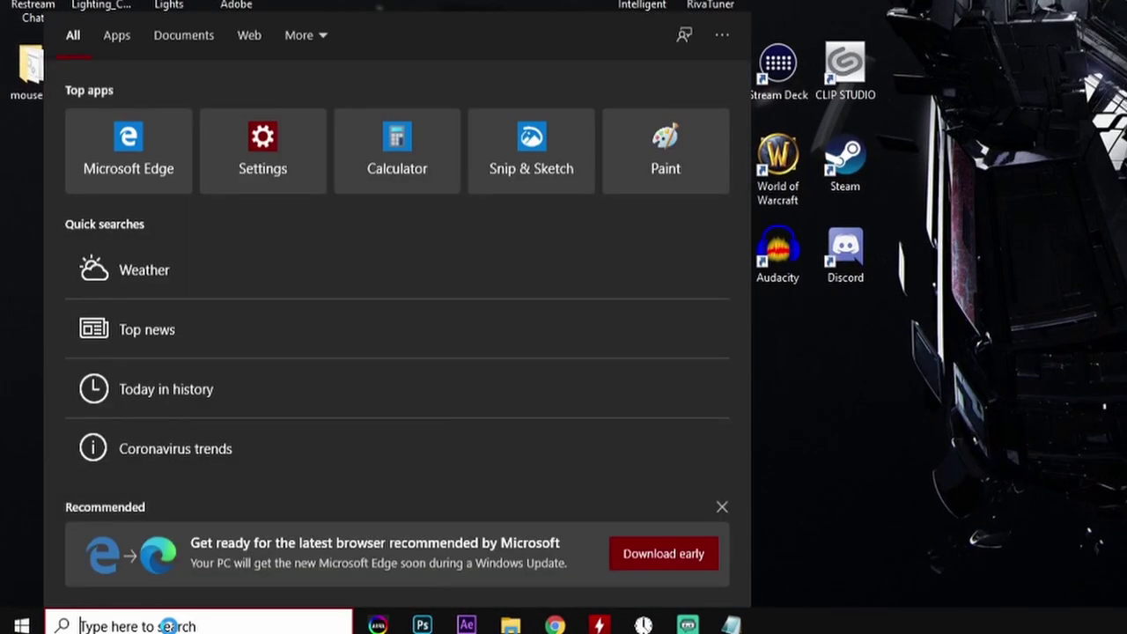
pyautogui.write('eth')
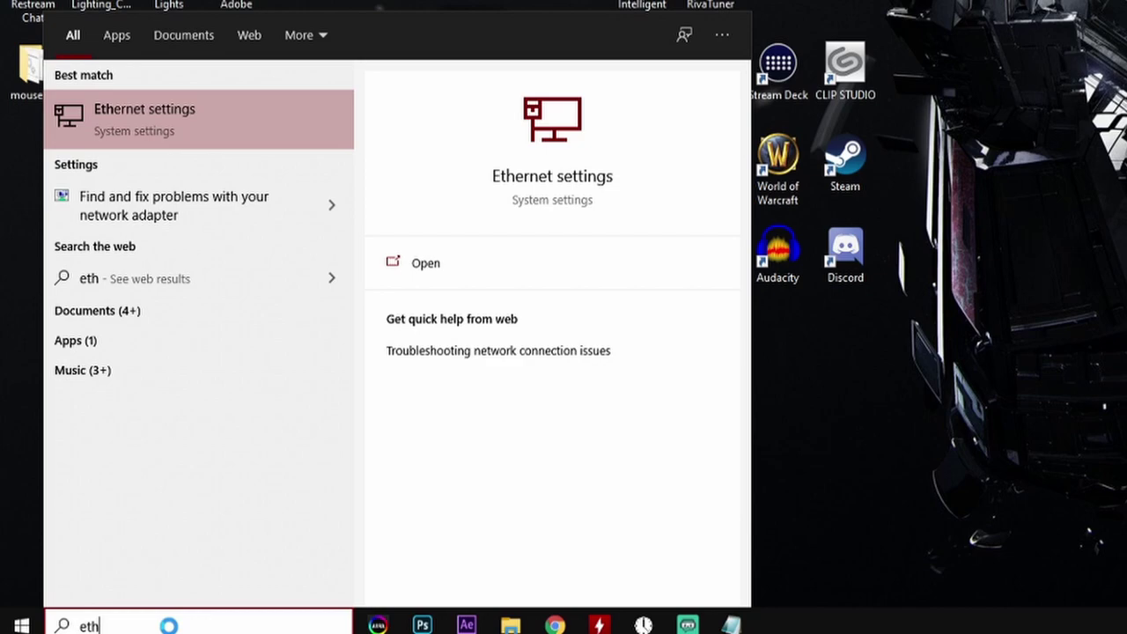
pyautogui.write('er')
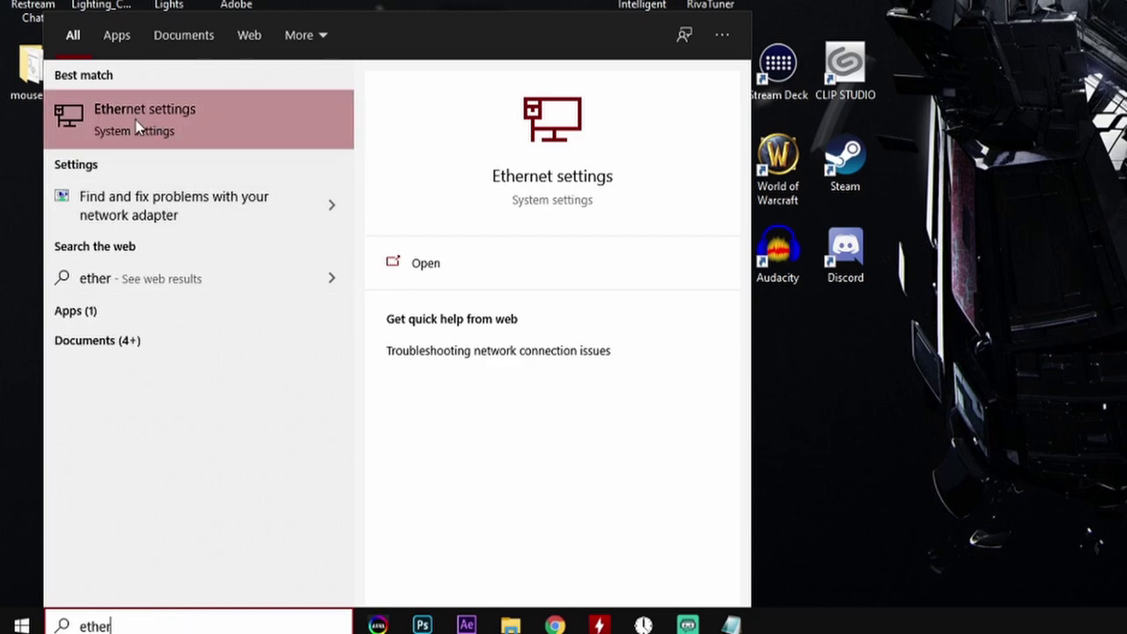
pyautogui.click(137, 124)
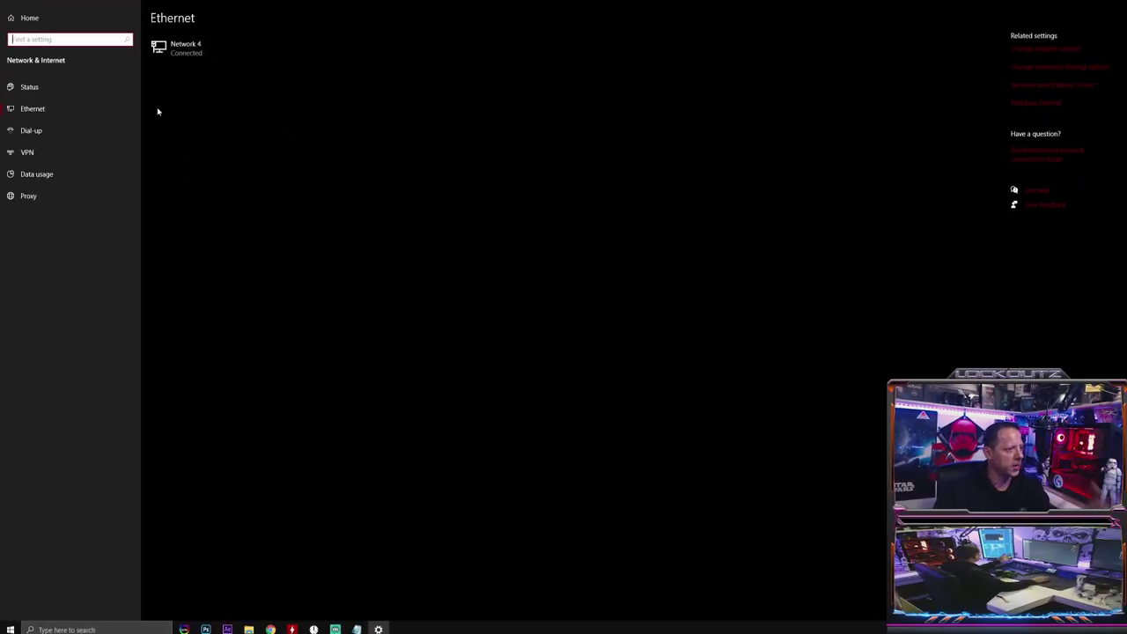
pyautogui.click(33, 91)
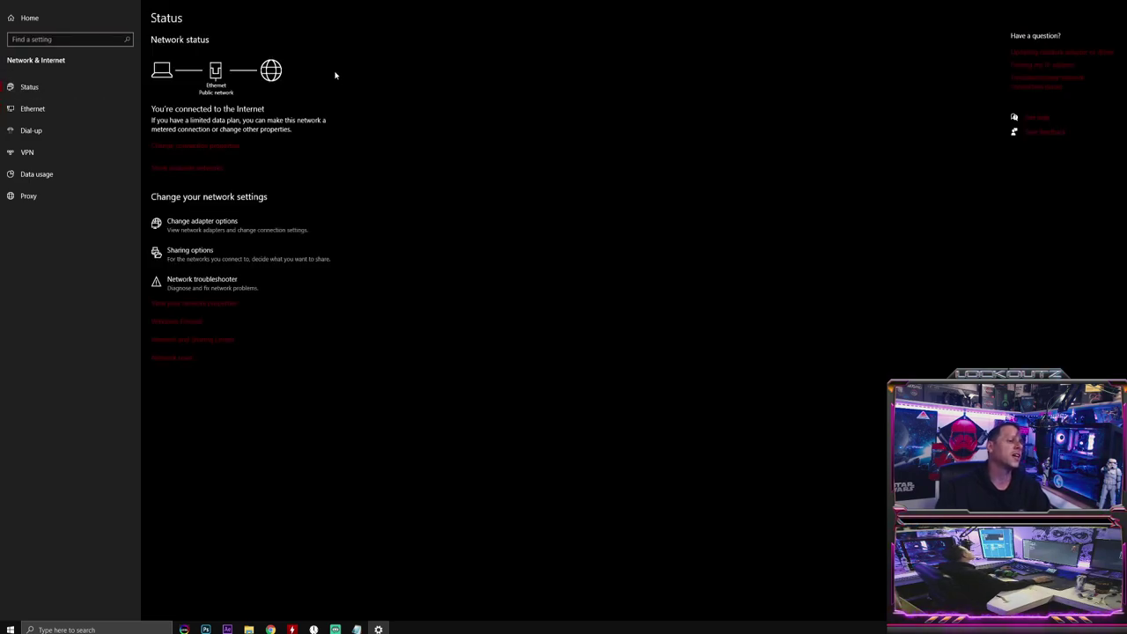
pyautogui.click(204, 227)
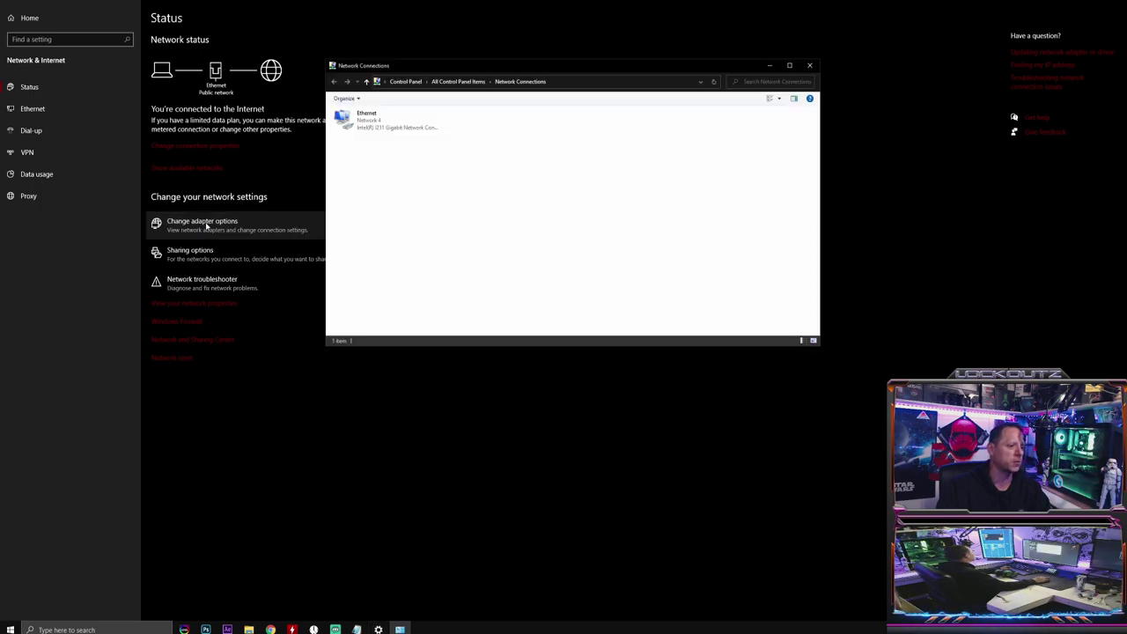
# Step: Open the properties of the Ethernet connection and clear the Settings window out of the way
pyautogui.rightClick(369, 126)
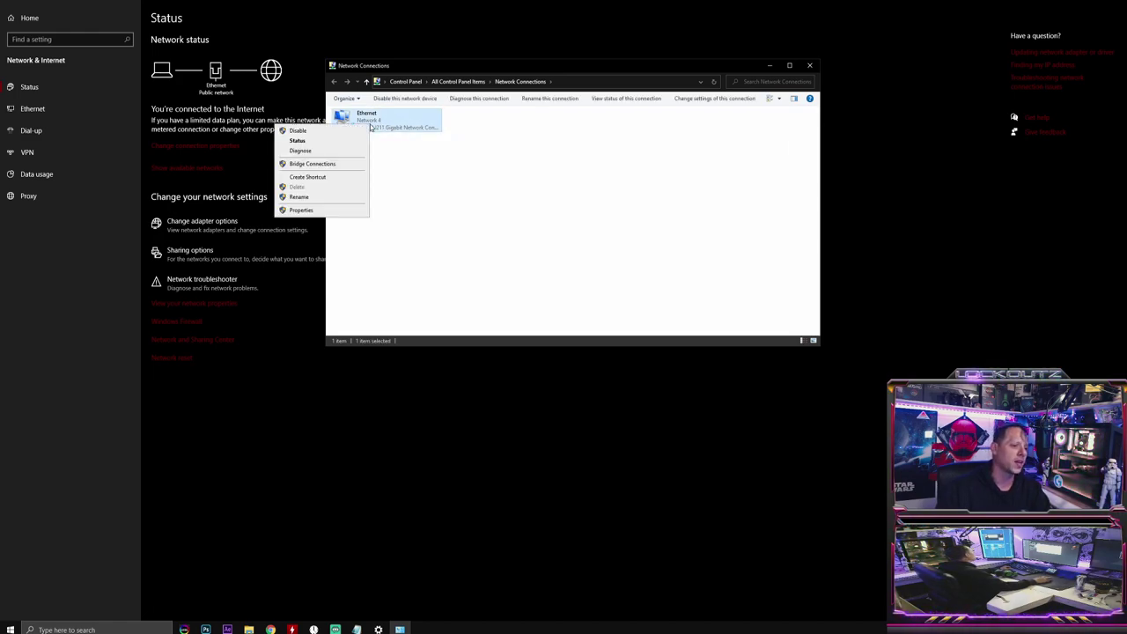
pyautogui.click(304, 209)
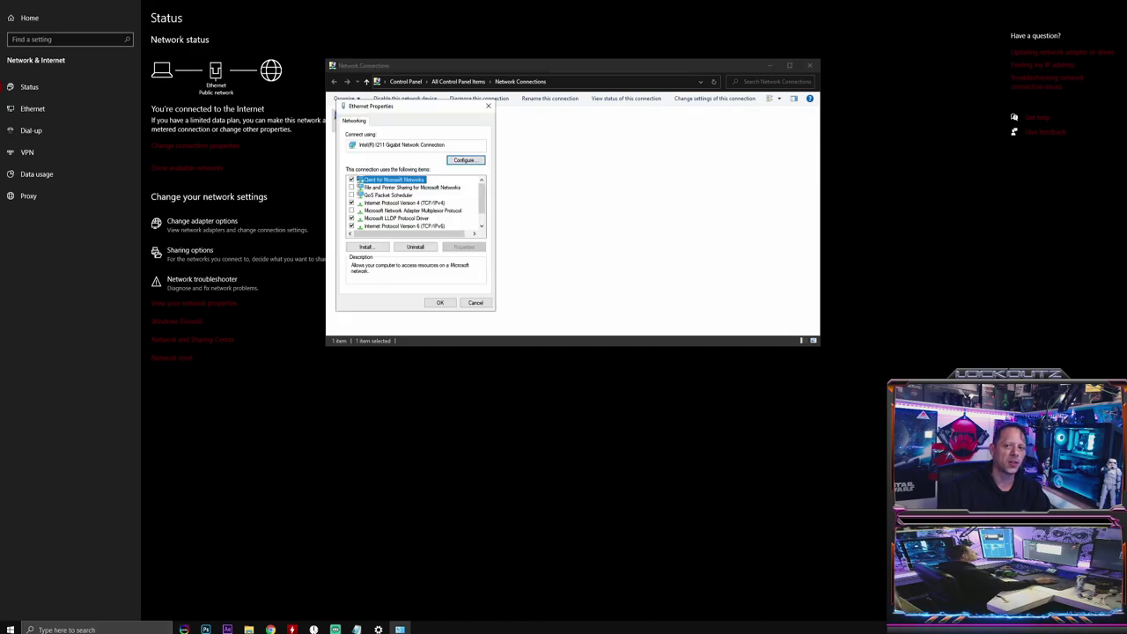
pyautogui.click(1110, 5)
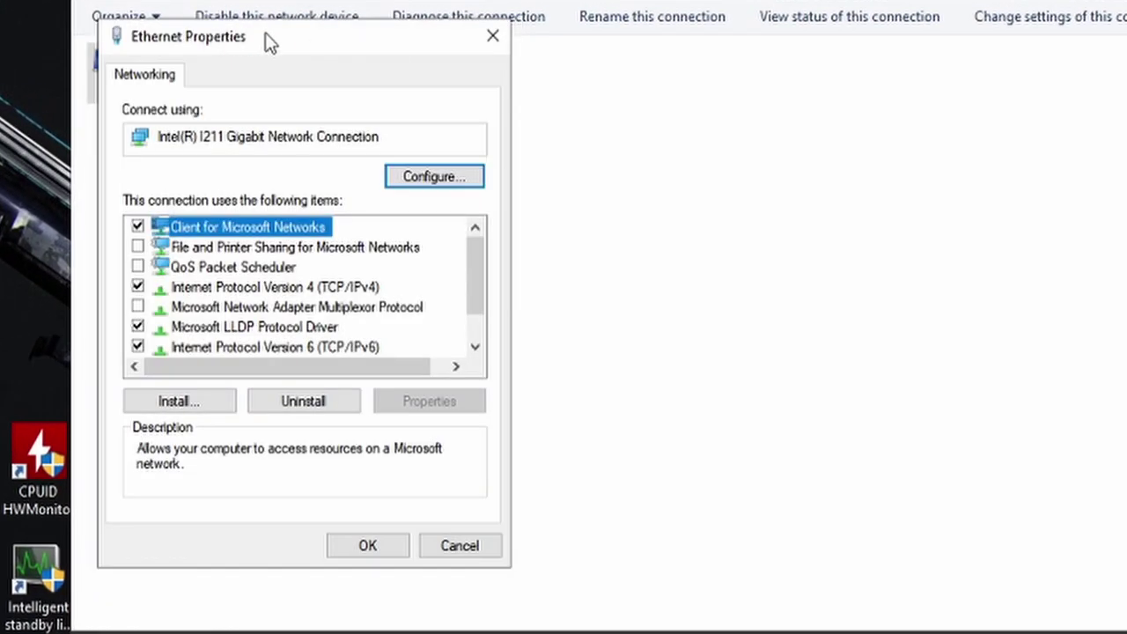
pyautogui.moveTo(271, 44)
pyautogui.mouseDown()
pyautogui.moveTo(150, 8)
pyautogui.moveTo(44, 0)
pyautogui.moveTo(283, 27)
pyautogui.mouseUp()
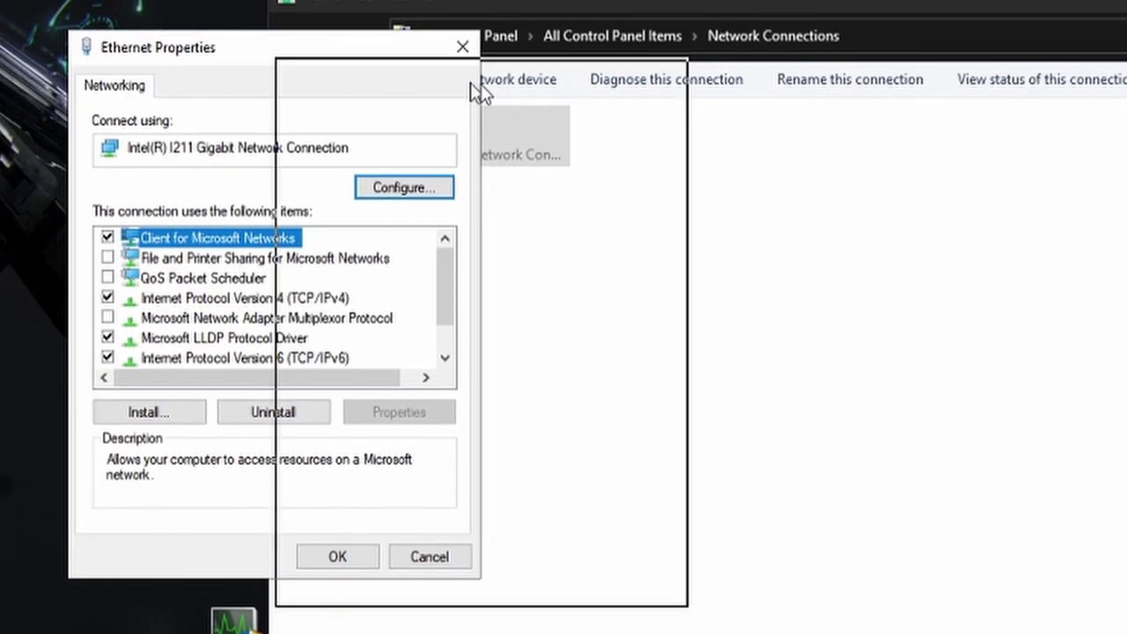
pyautogui.moveTo(480, 92); pyautogui.dragTo(493, 111)
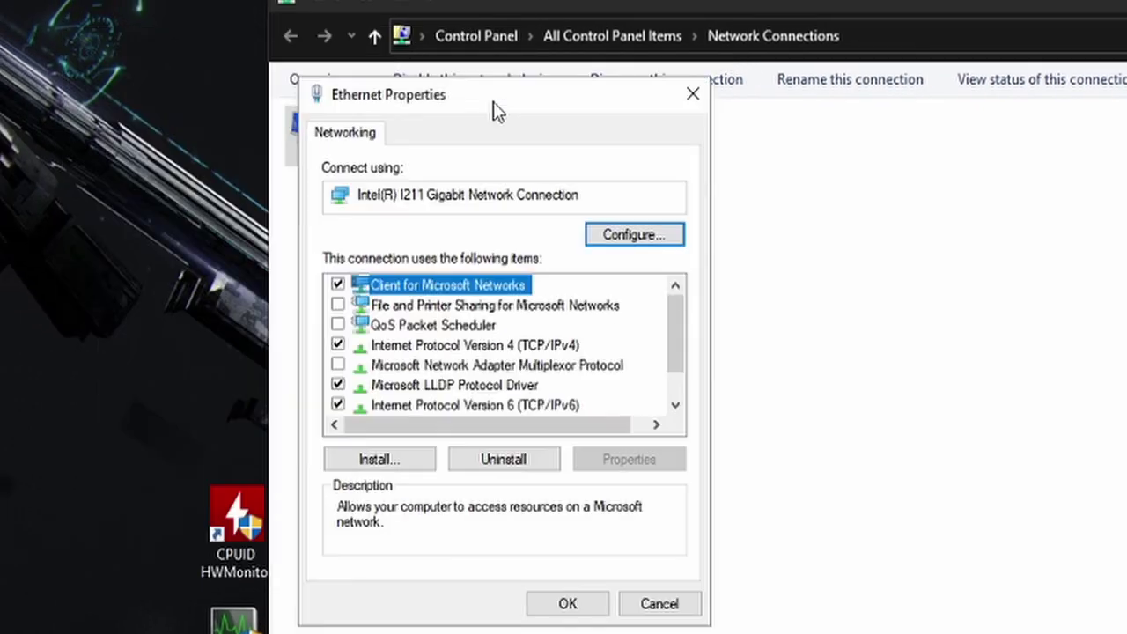
# Step: Open the Internet Protocol Version 4 properties and confirm them with preferred DNS server 1.1.1.1 and alternate DNS server 1.0.0.1
pyautogui.scroll(-1, 673, 343)
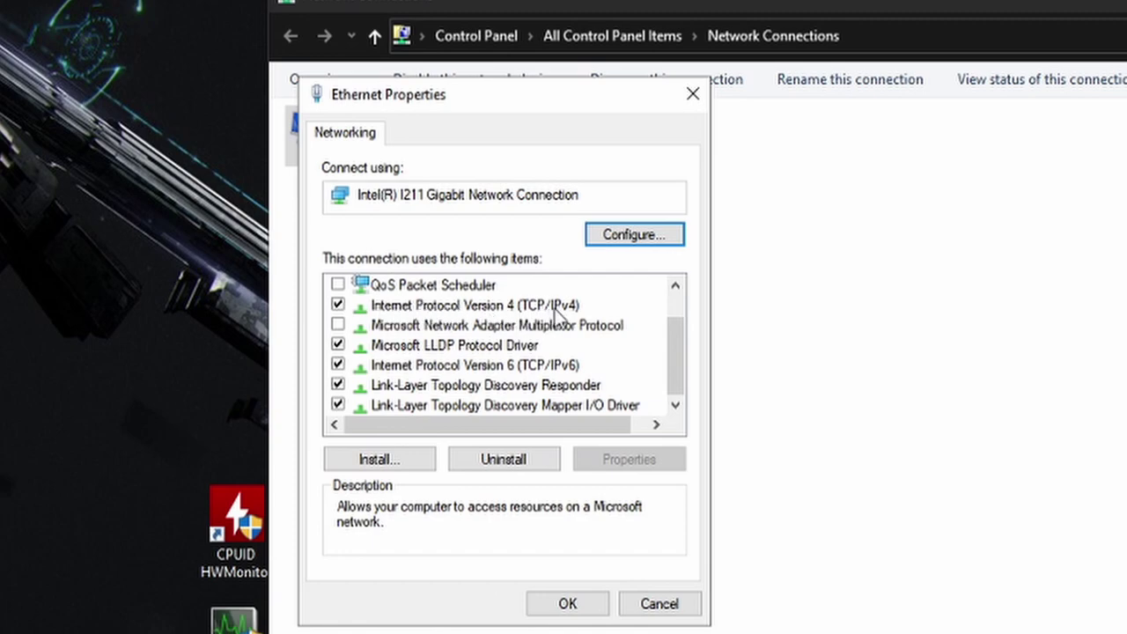
pyautogui.click(450, 308)
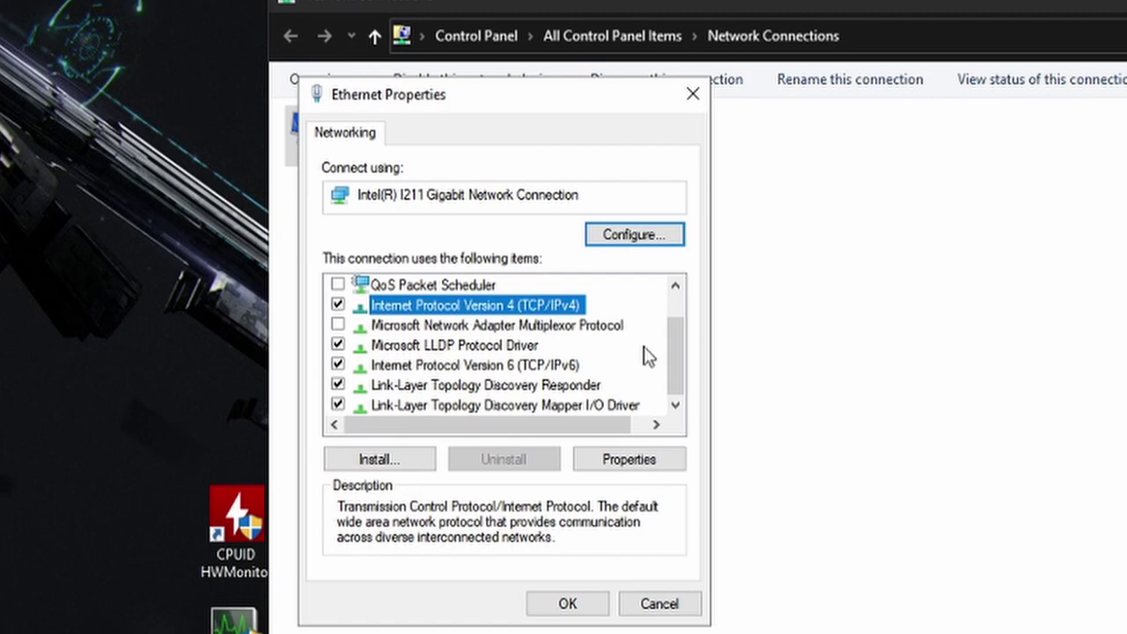
pyautogui.click(643, 460)
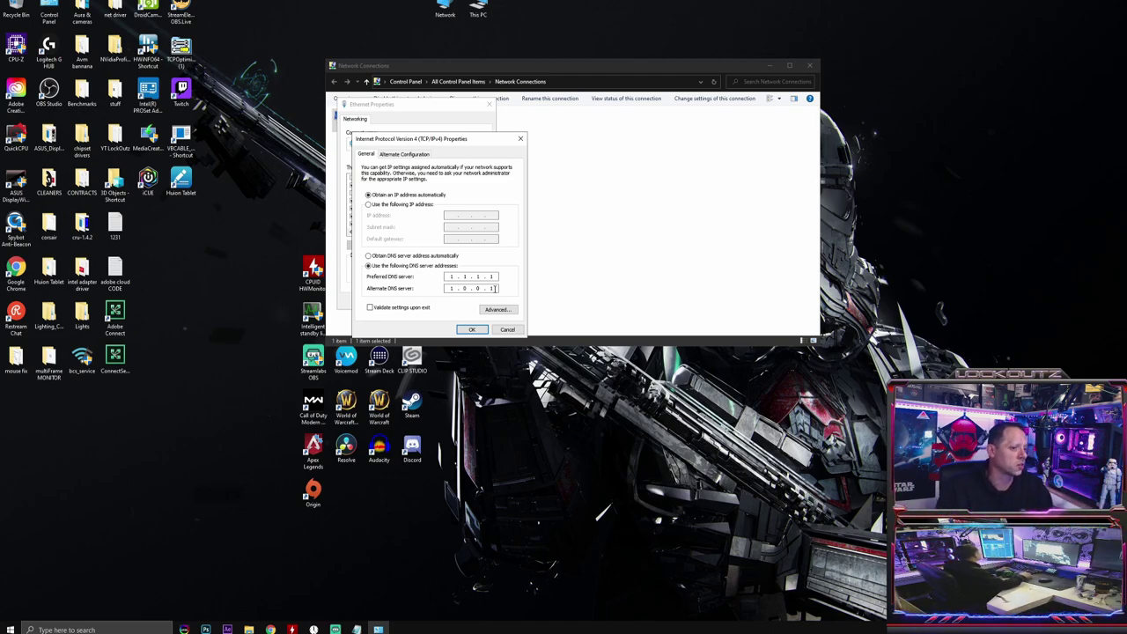
pyautogui.click(471, 329)
pyautogui.click(445, 288)
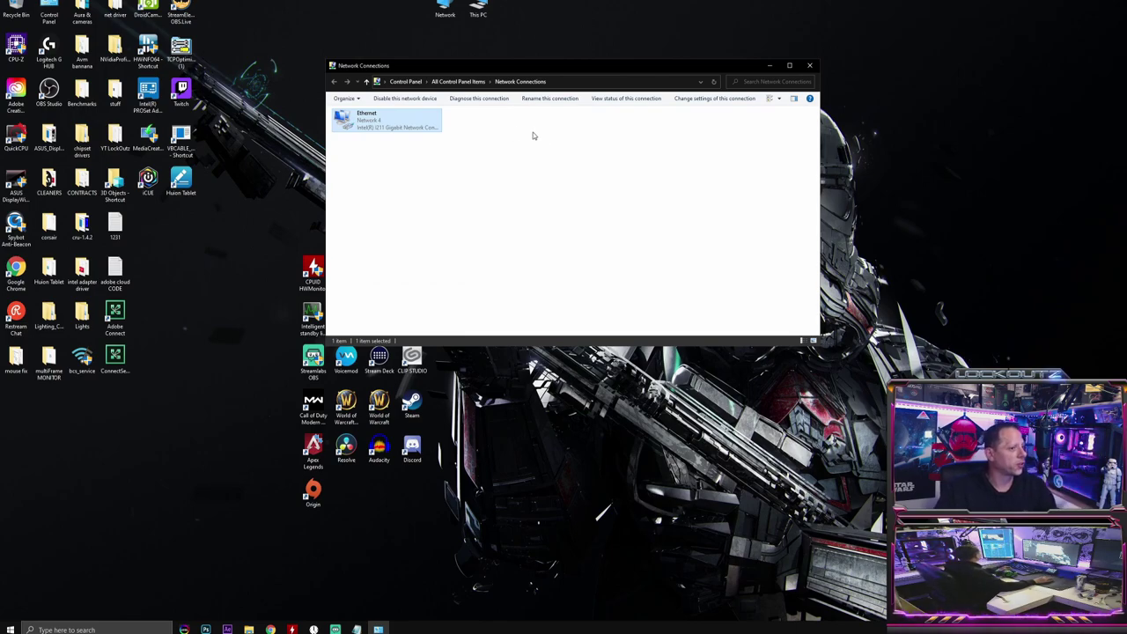
# Step: Reopen the Ethernet connection's properties and bring up the advanced configuration of the Intel I211 network adapter
pyautogui.rightClick(377, 119)
pyautogui.click(327, 207)
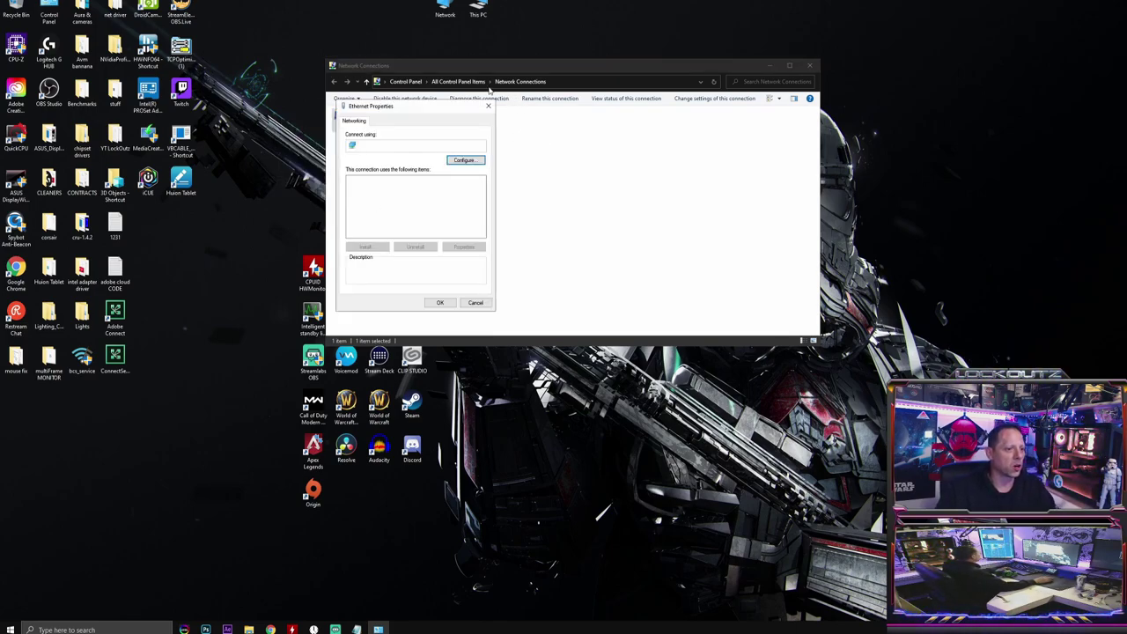
pyautogui.click(464, 161)
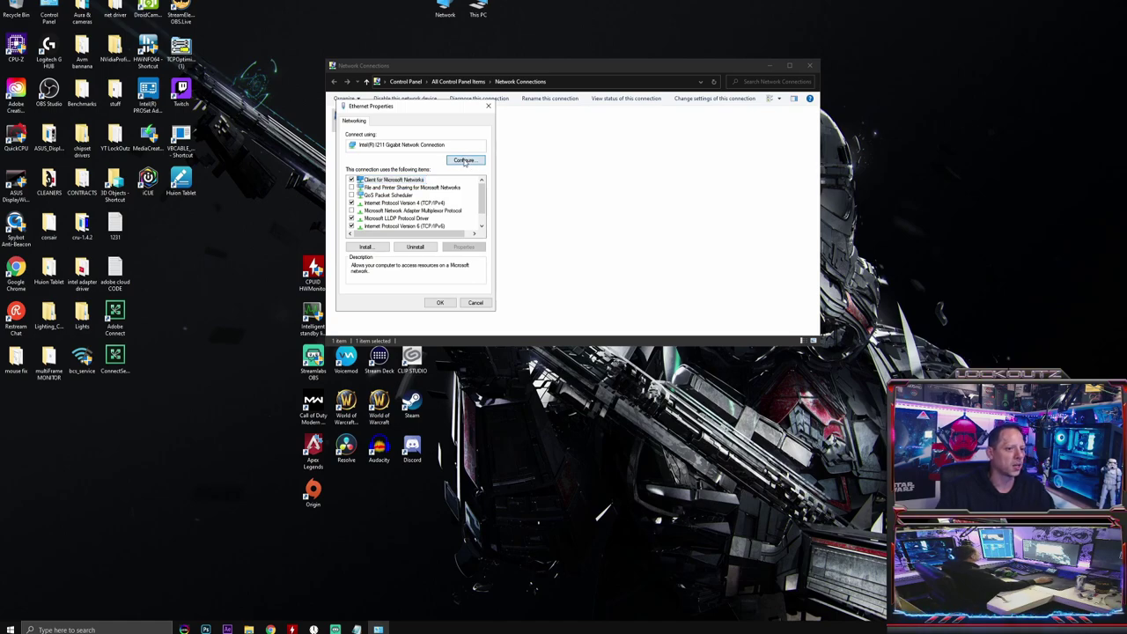
pyautogui.moveTo(86, 18); pyautogui.dragTo(393, 110)
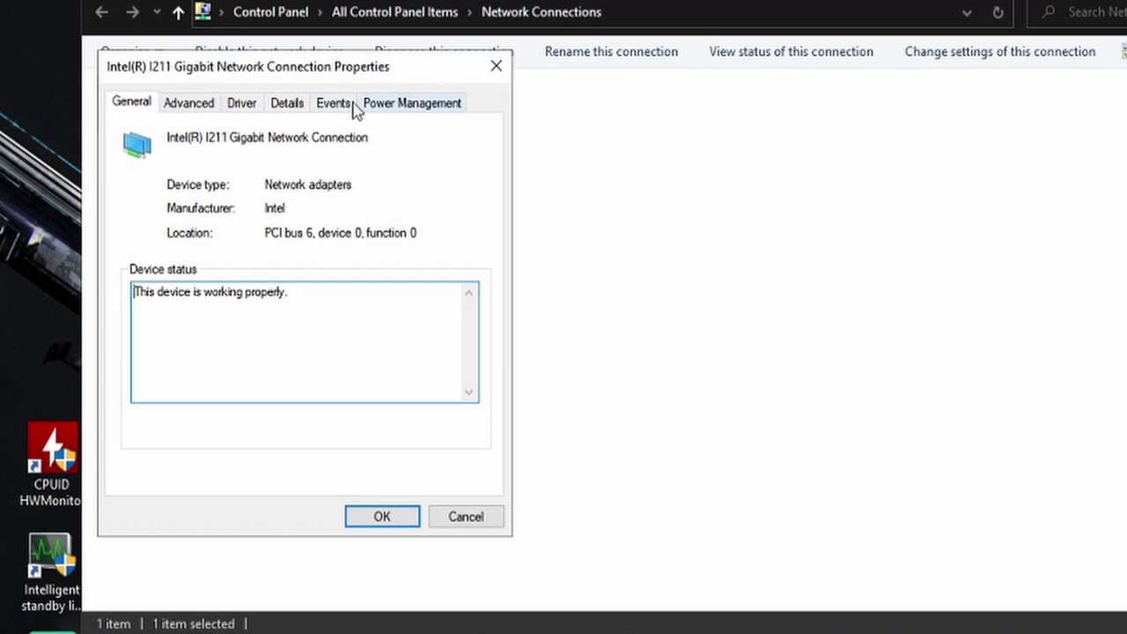
pyautogui.click(183, 106)
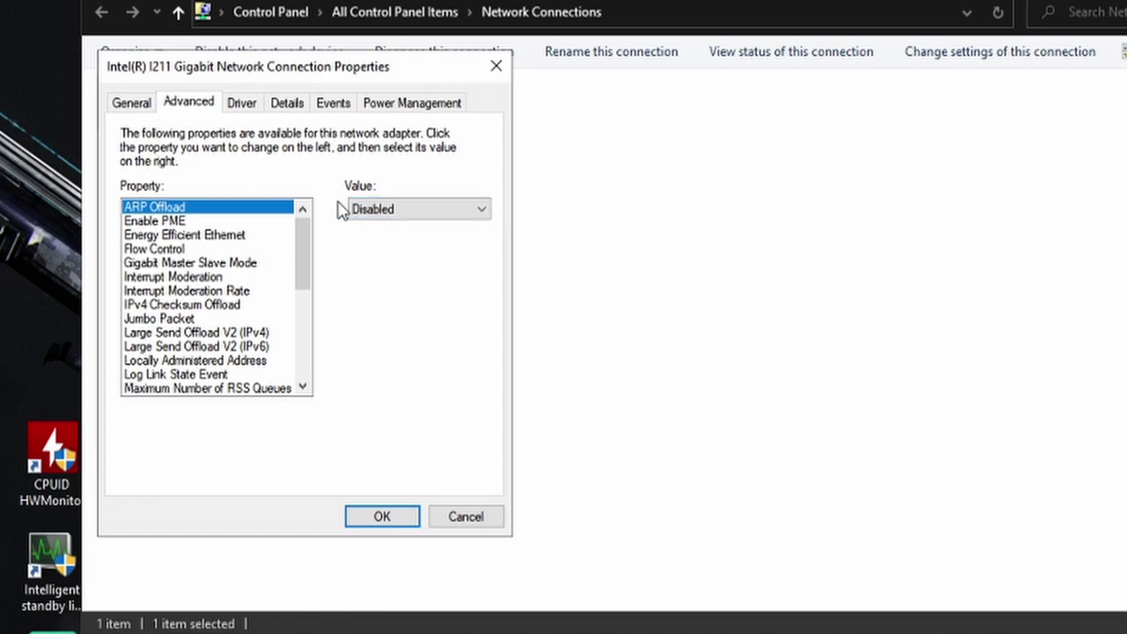
# Step: Review the adapter's advanced property values from Enable PME through IPv4 Checksum Offload, including Flow Control and both Interrupt Moderation entries
pyautogui.click(185, 220)
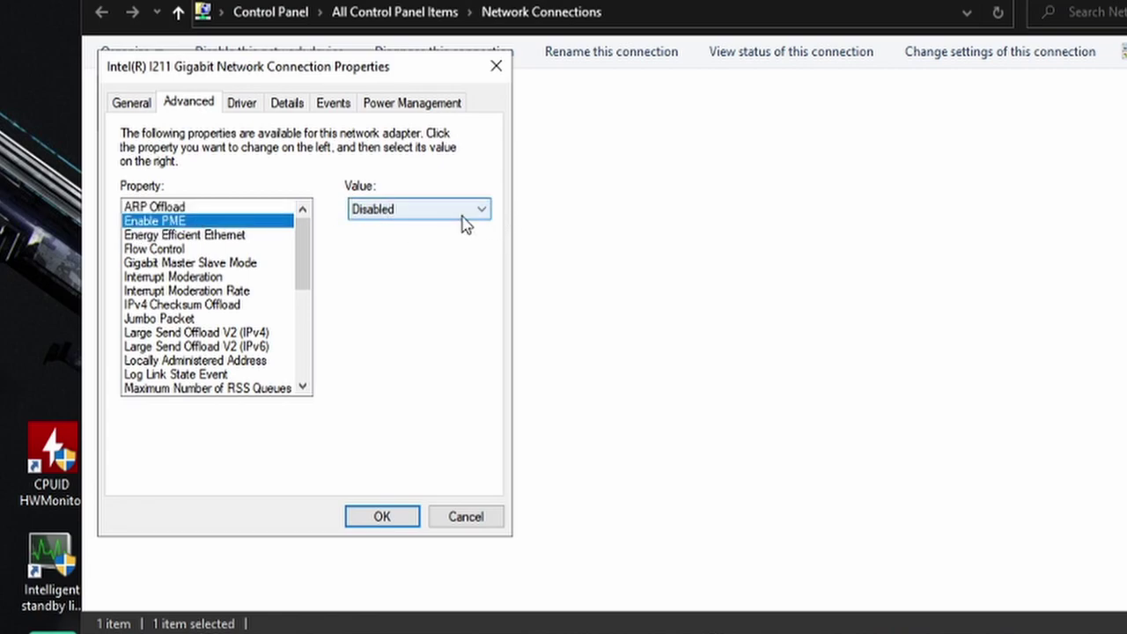
pyautogui.click(196, 234)
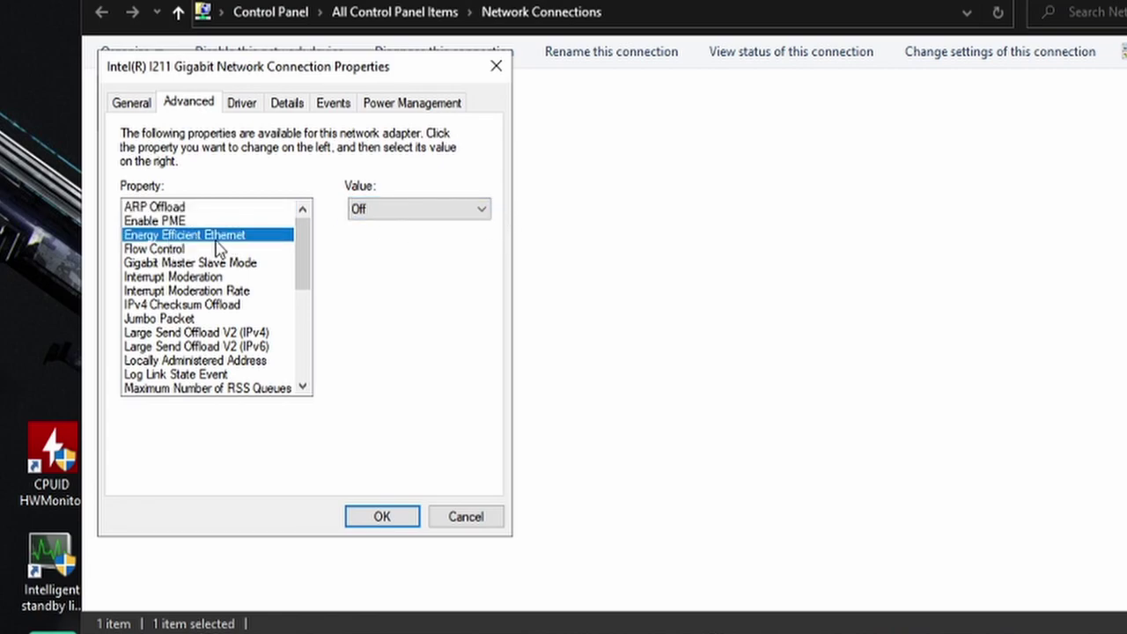
pyautogui.click(167, 249)
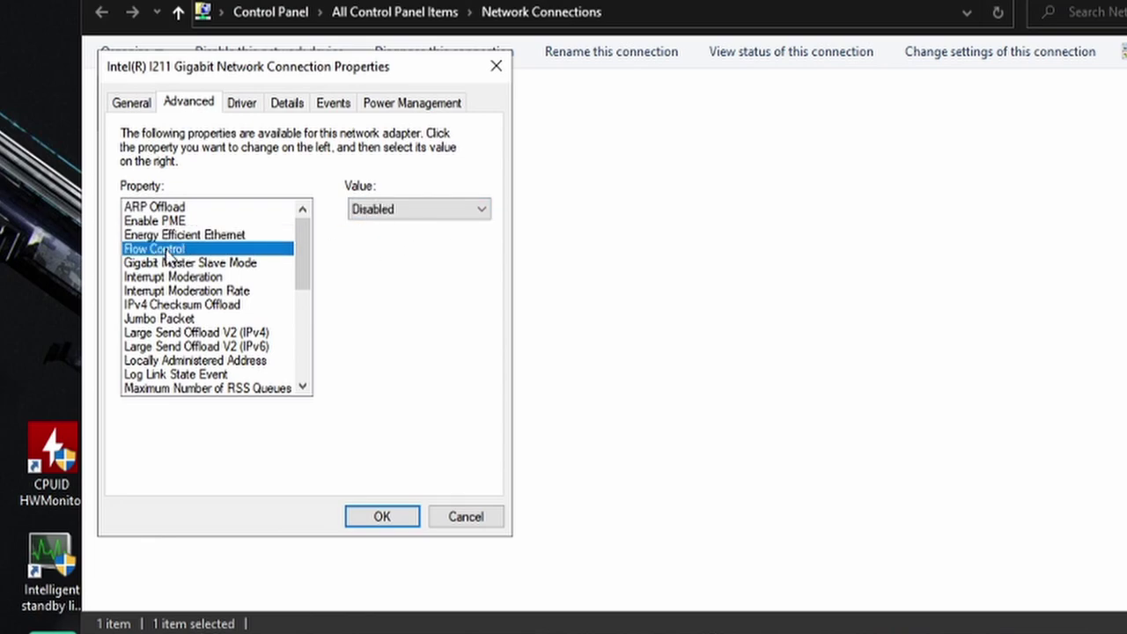
pyautogui.click(203, 266)
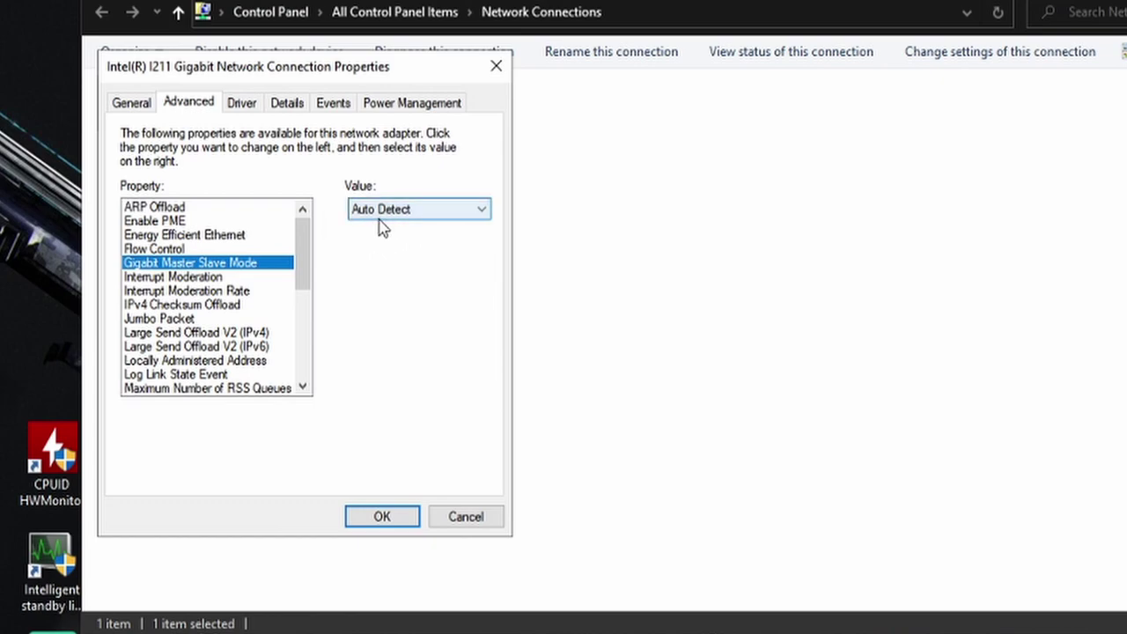
pyautogui.click(180, 278)
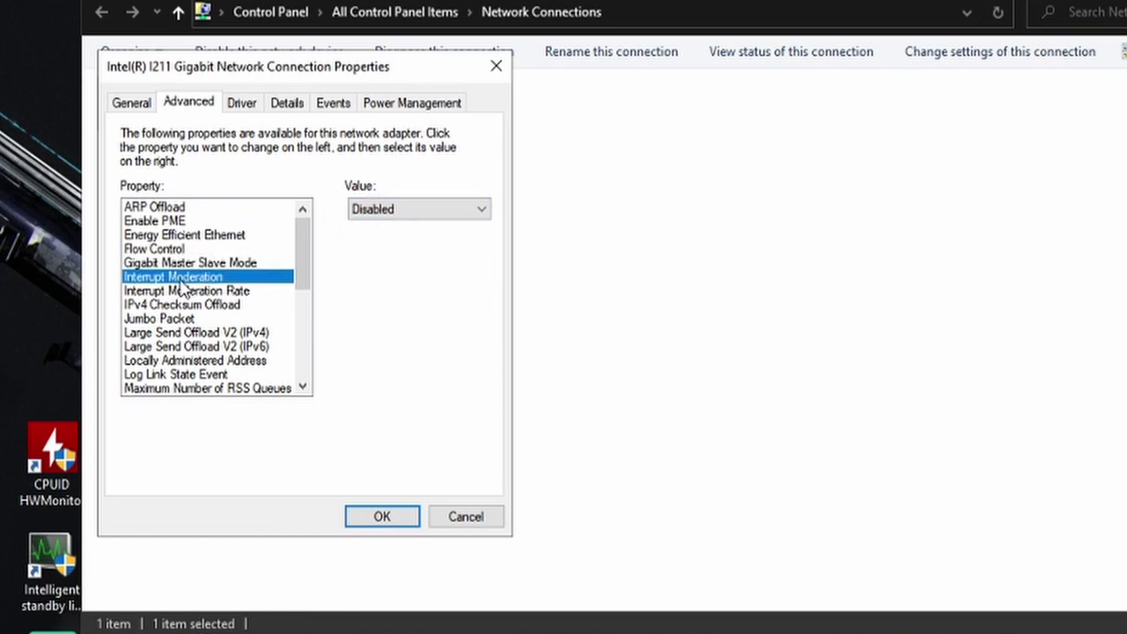
pyautogui.click(183, 291)
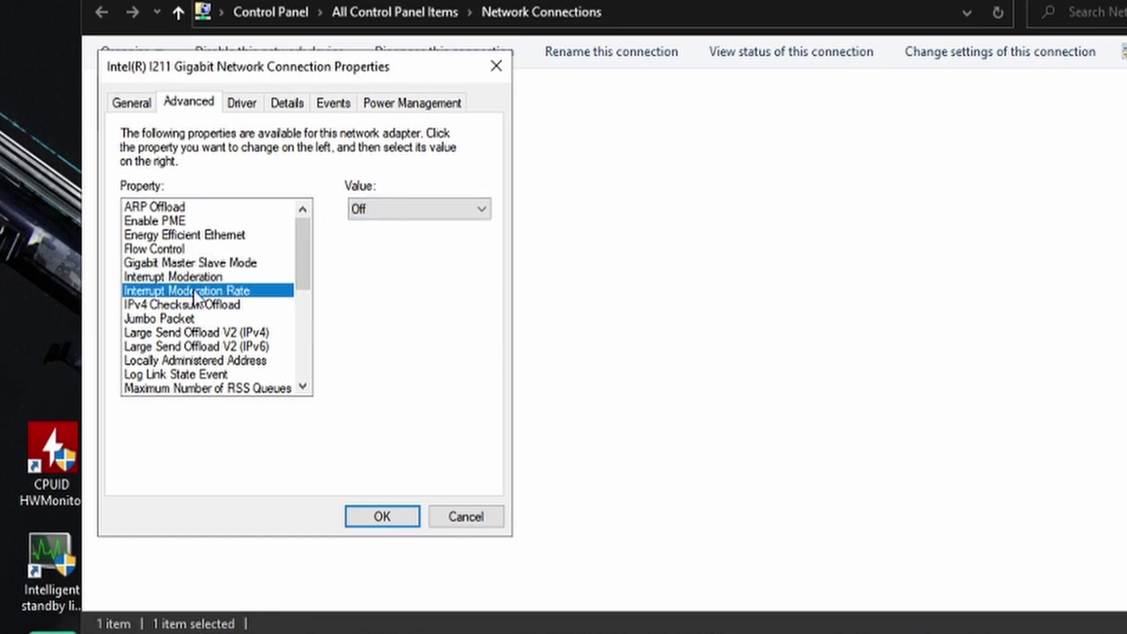
pyautogui.click(209, 308)
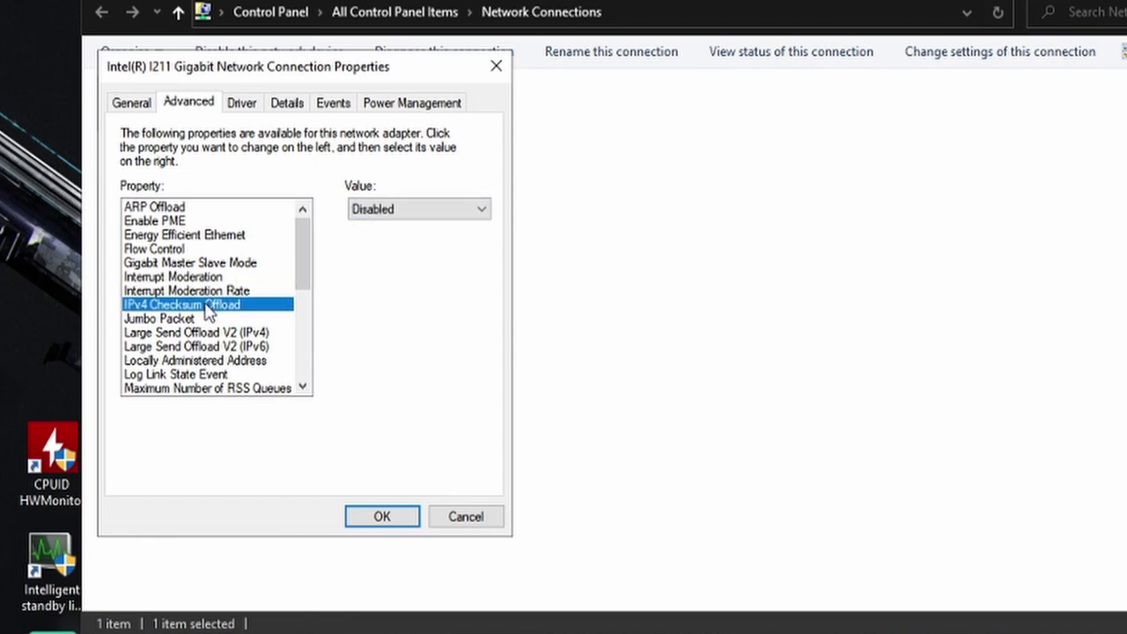
# Step: Check the values of Jumbo Packet, both Large Send Offload V2 entries, Locally Administered Address and Log Link State Event
pyautogui.click(172, 332)
pyautogui.click(178, 317)
pyautogui.click(159, 332)
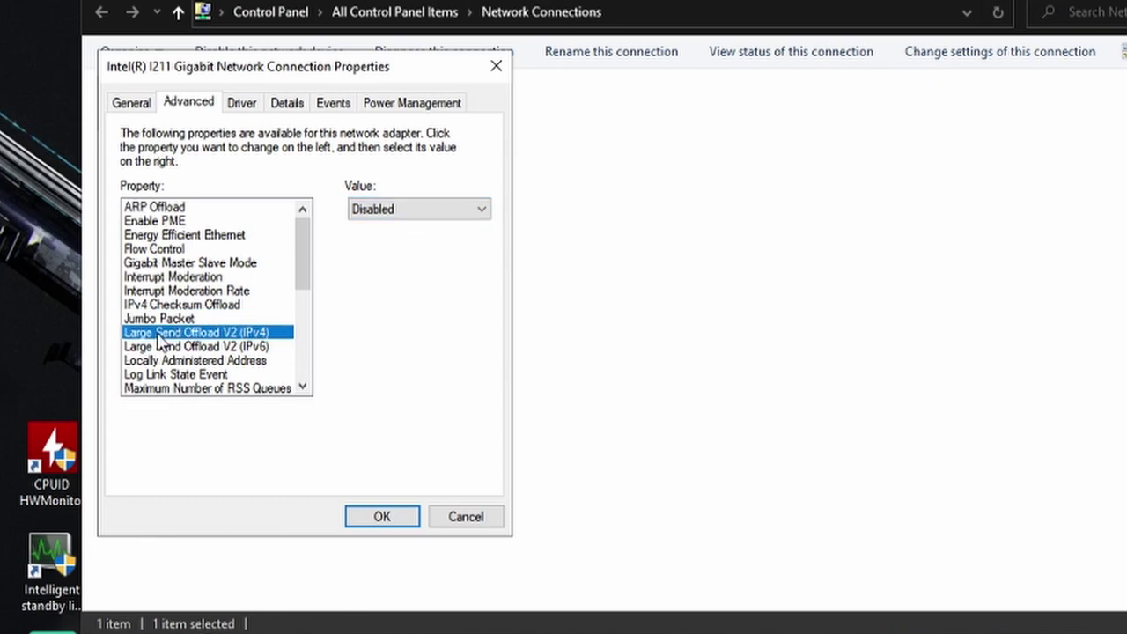
pyautogui.click(261, 347)
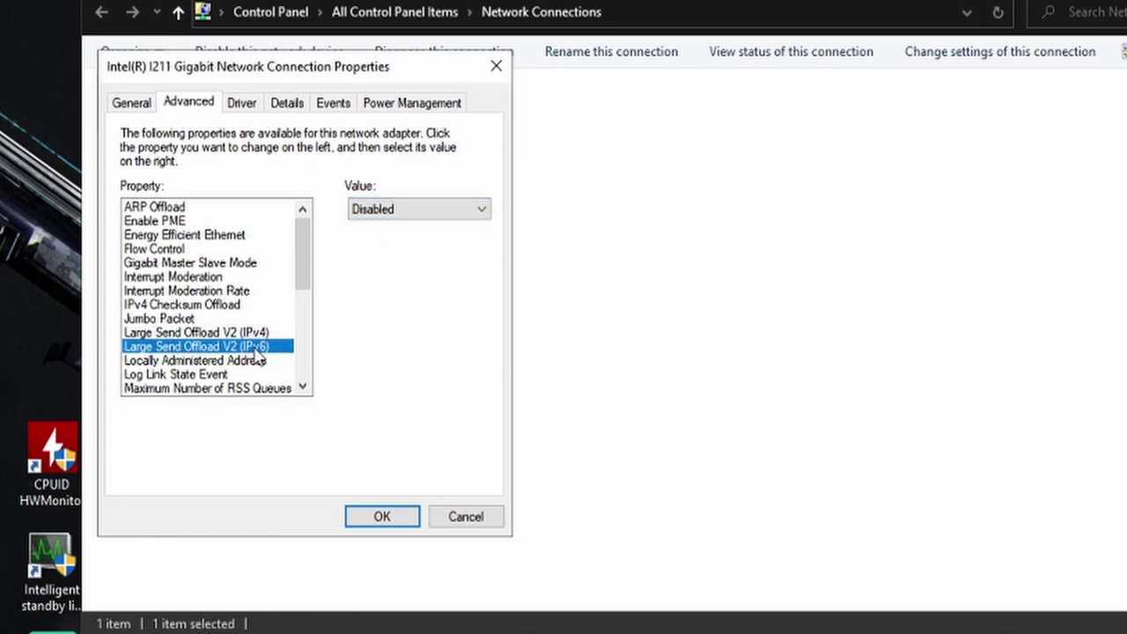
pyautogui.click(201, 361)
pyautogui.scroll(-3, 264, 273)
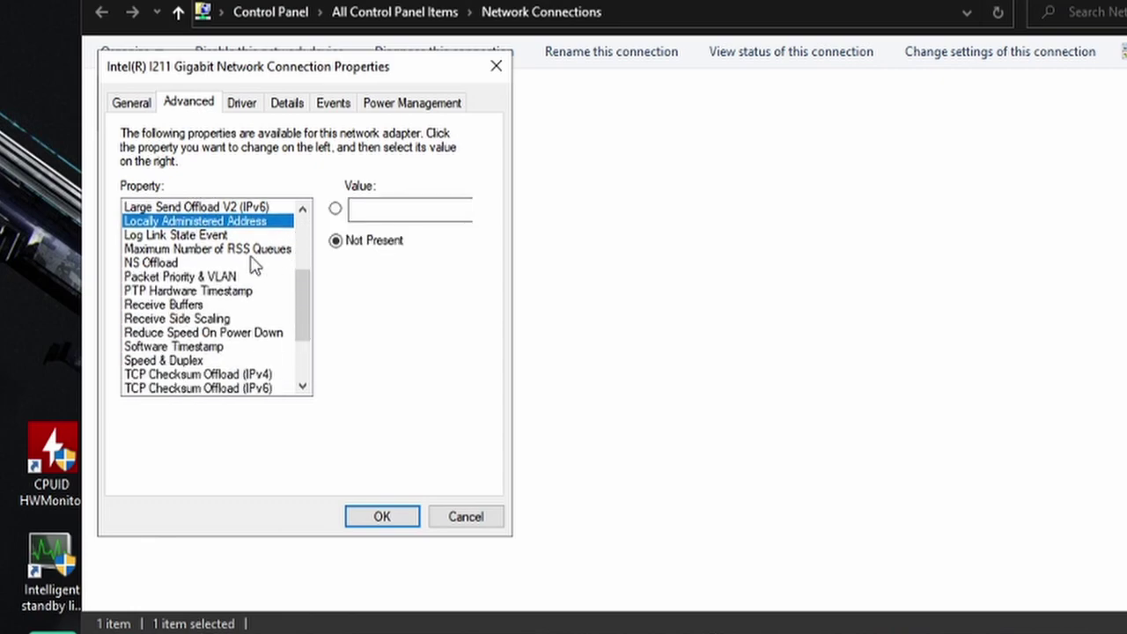
pyautogui.click(163, 235)
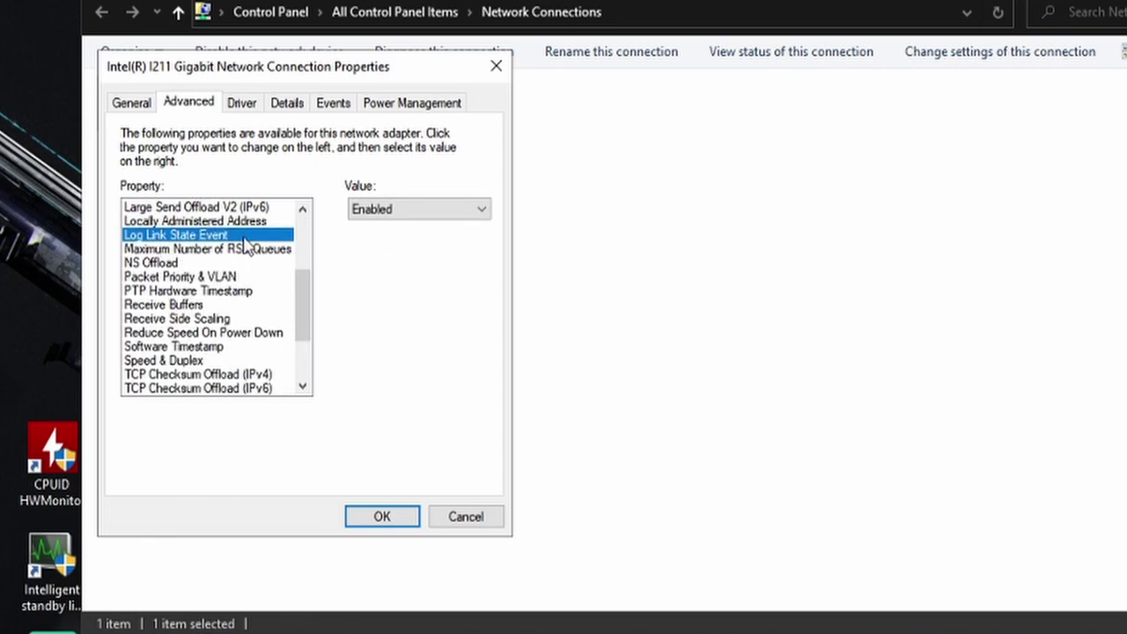
# Step: Set the adapter's Maximum Number of RSS Queues to 6 Queues
pyautogui.click(192, 250)
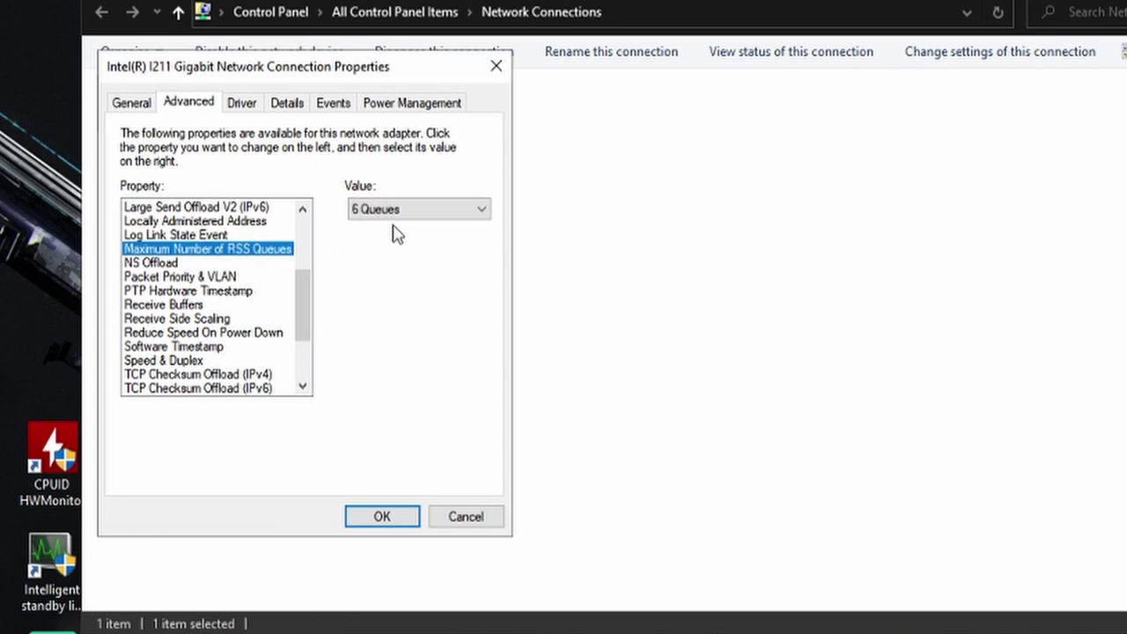
pyautogui.click(485, 215)
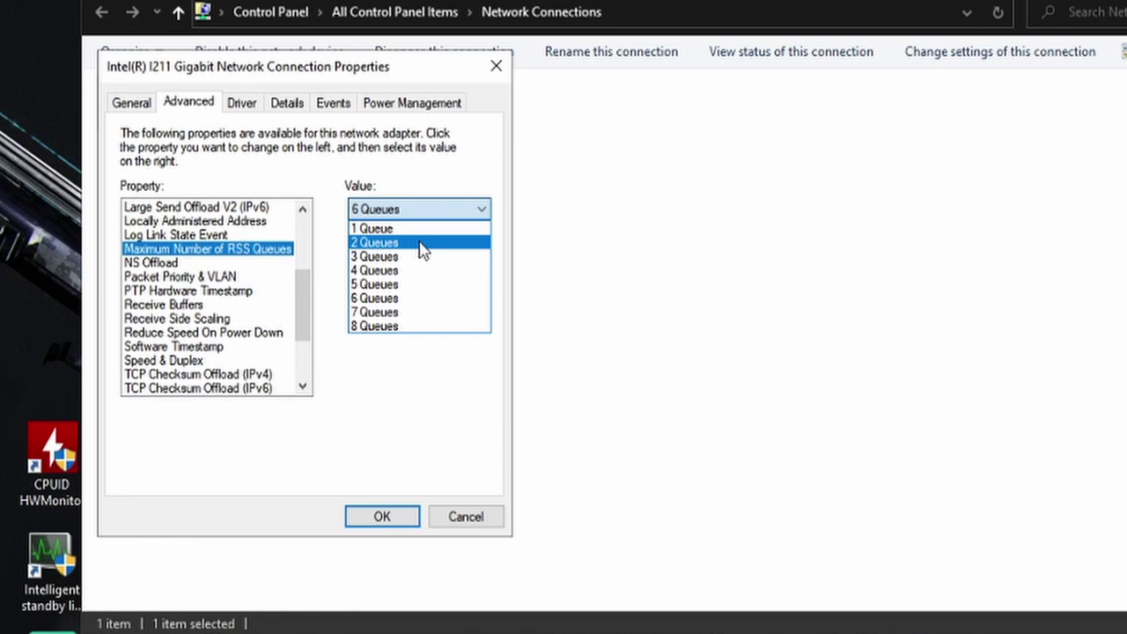
pyautogui.click(392, 300)
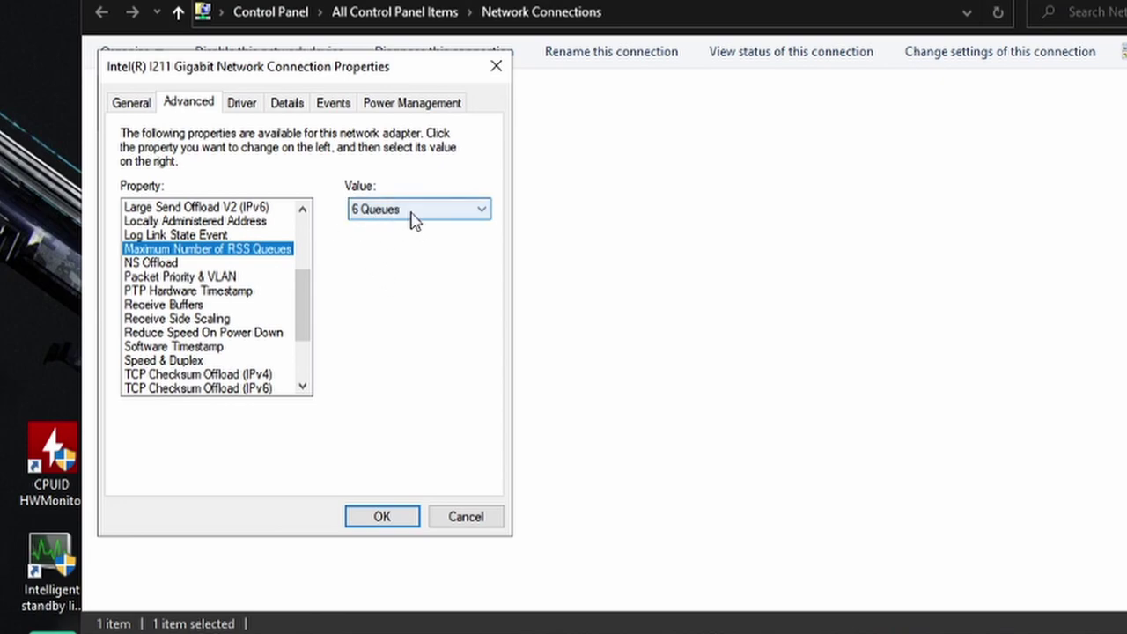
# Step: Check the values of NS Offload, Packet Priority & VLAN, PTP Hardware Timestamp and Receive Buffers
pyautogui.click(163, 264)
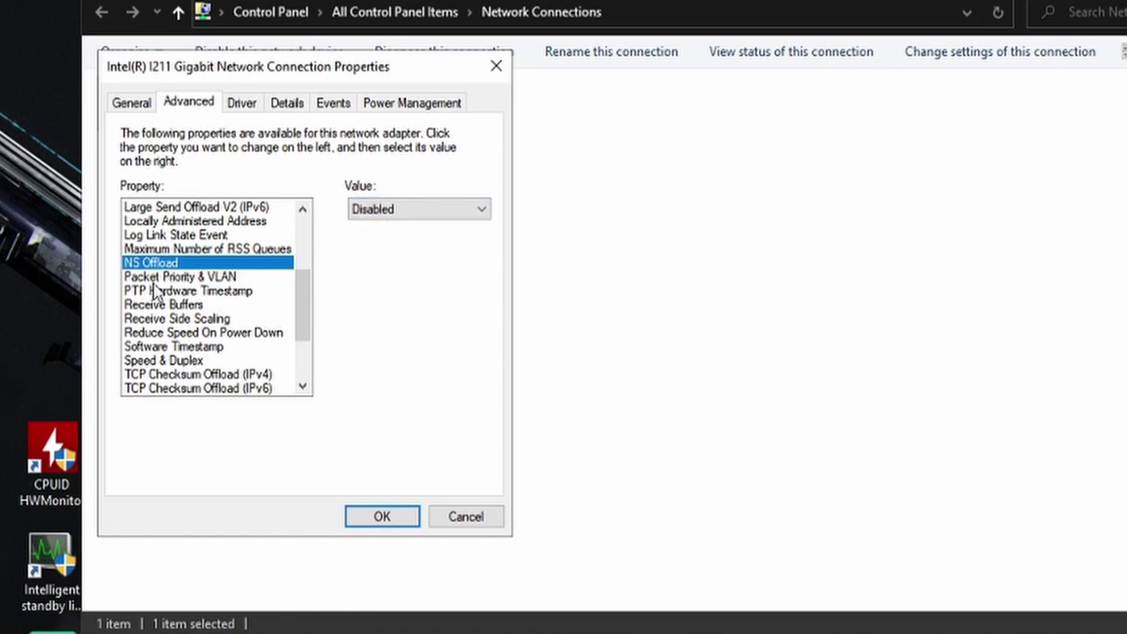
pyautogui.click(163, 278)
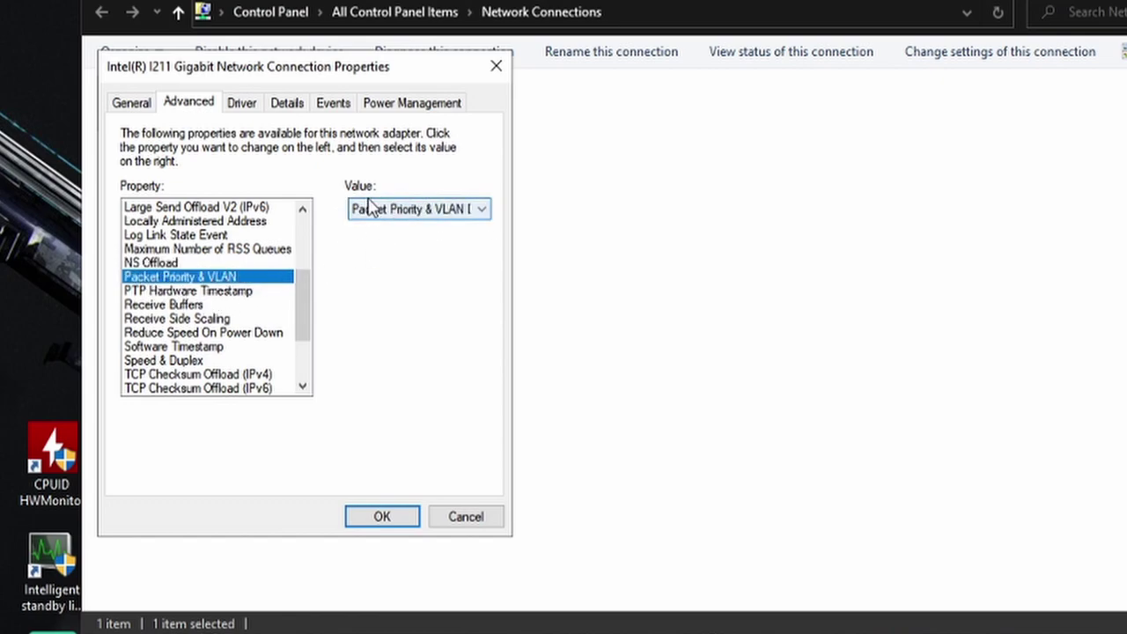
pyautogui.click(192, 294)
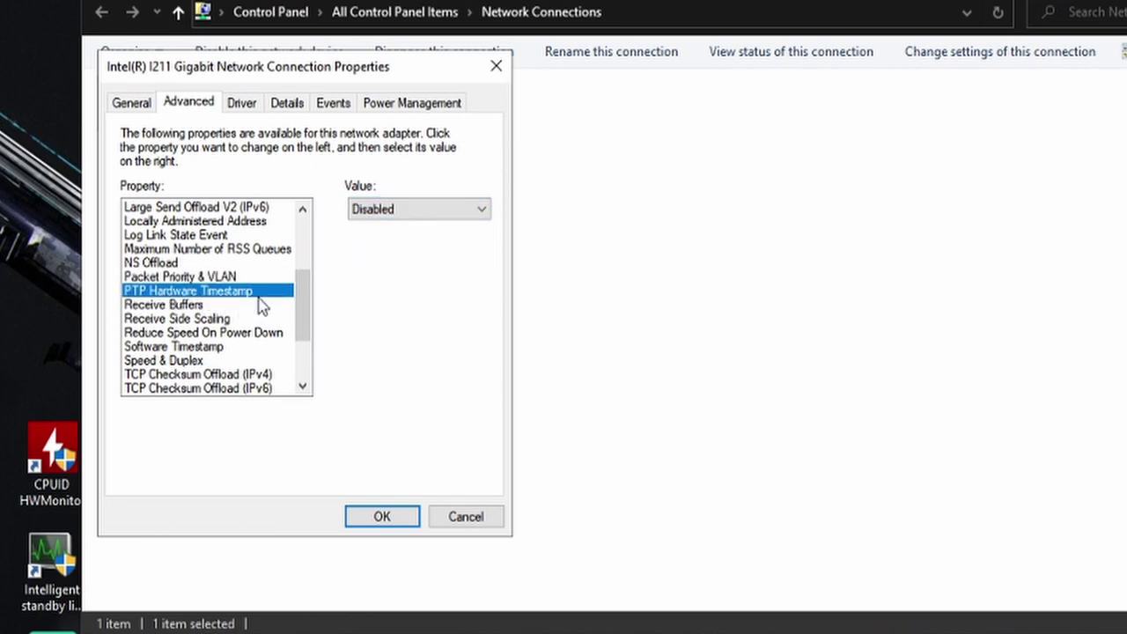
pyautogui.click(185, 305)
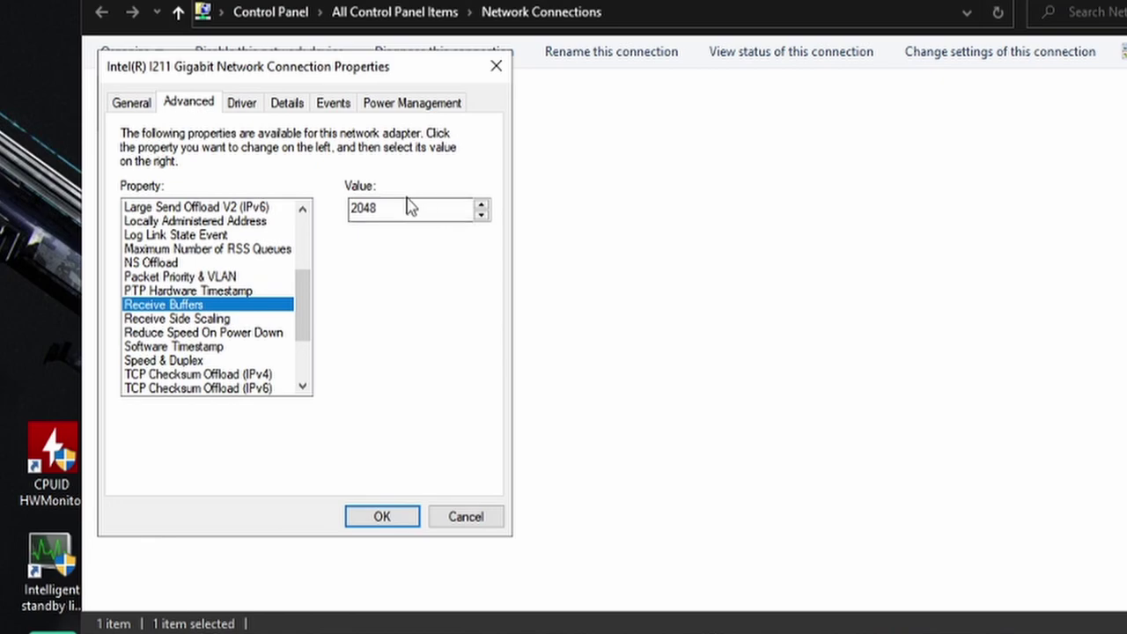
pyautogui.doubleClick(378, 208)
pyautogui.click(379, 208)
pyautogui.click(379, 209)
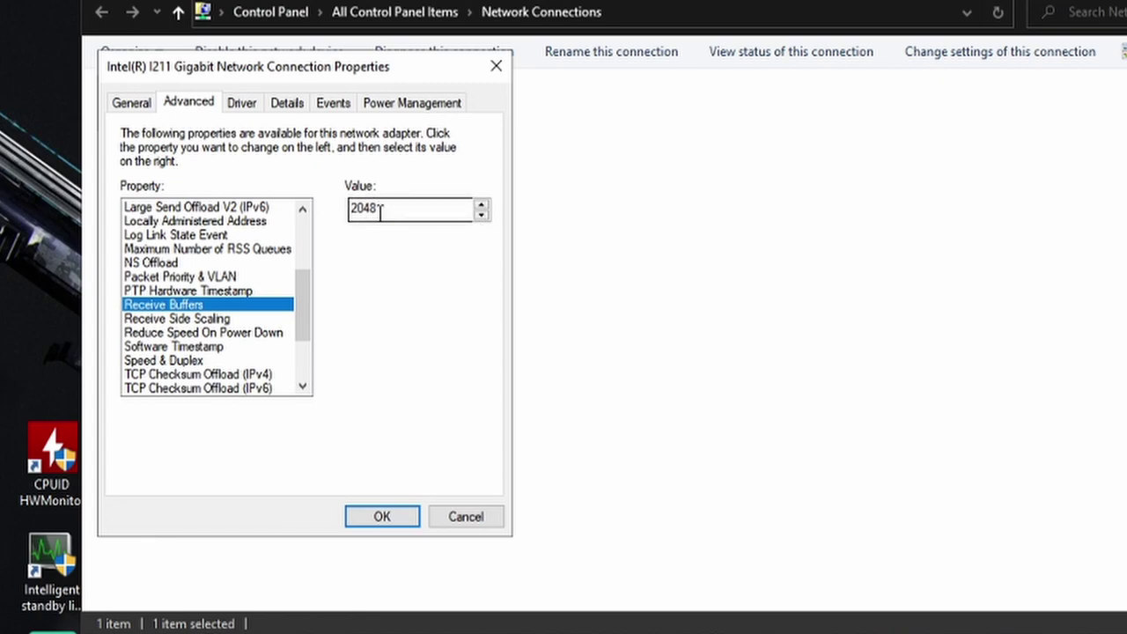
# Step: Compare the adapter's Transmit Buffers value with its Receive Buffers value
pyautogui.scroll(-1, 313, 290)
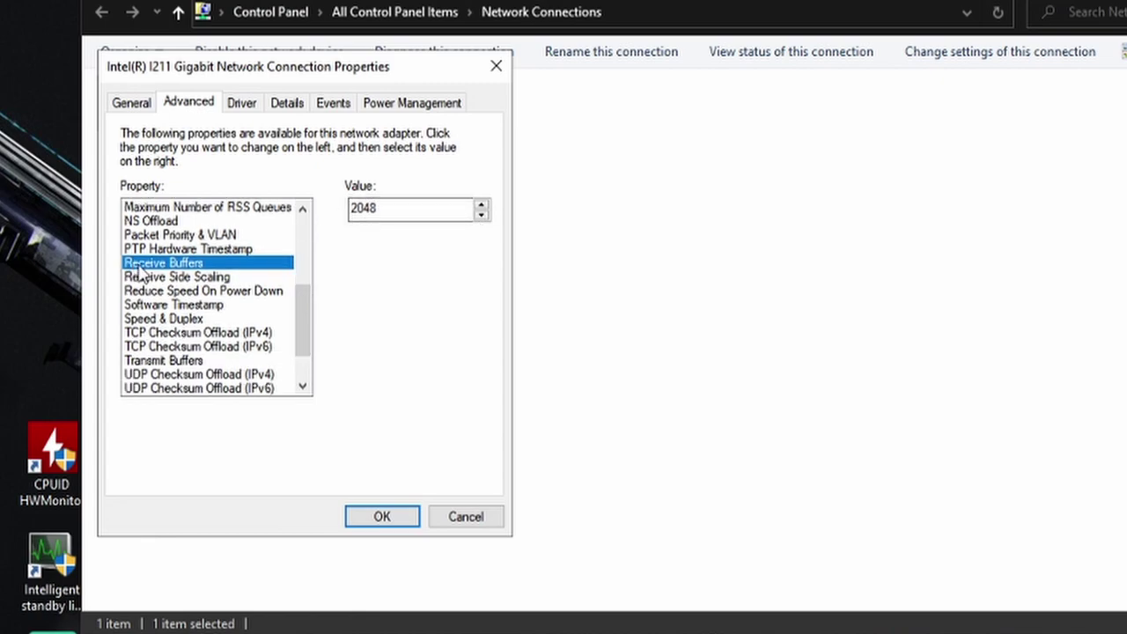
pyautogui.scroll(-1, 315, 326)
pyautogui.scroll(-1, 315, 326)
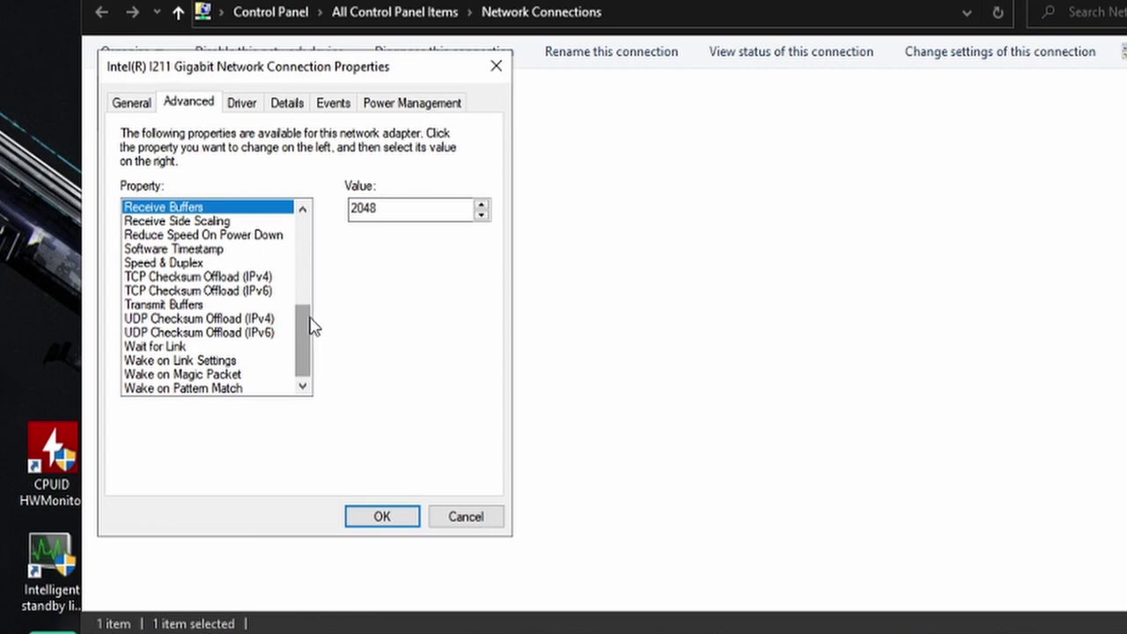
pyautogui.click(166, 306)
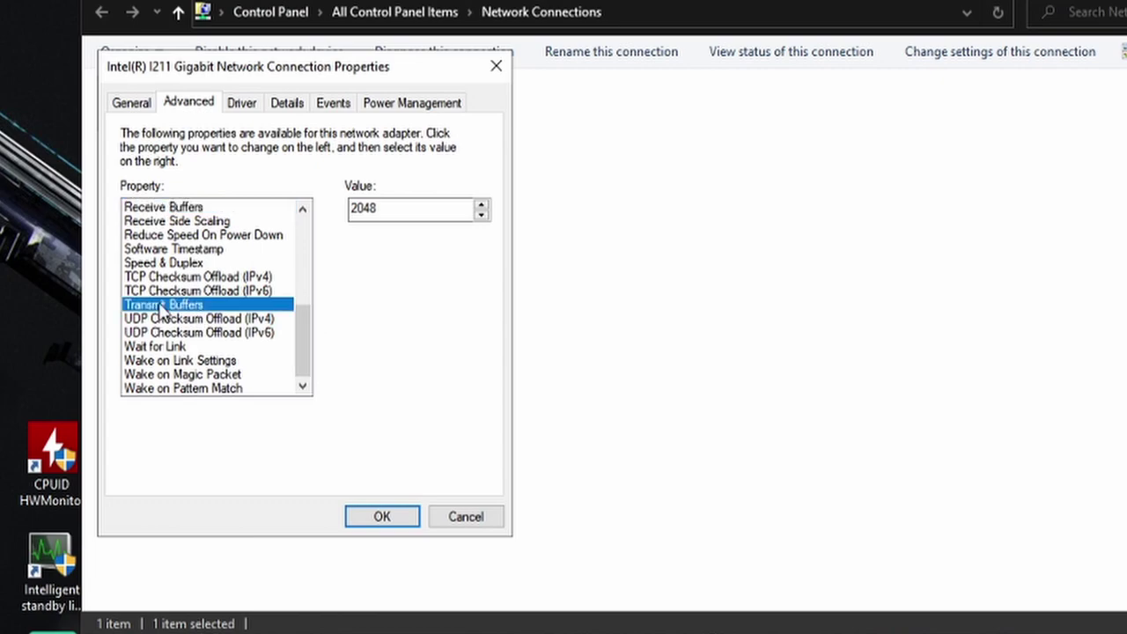
pyautogui.click(159, 208)
pyautogui.click(161, 305)
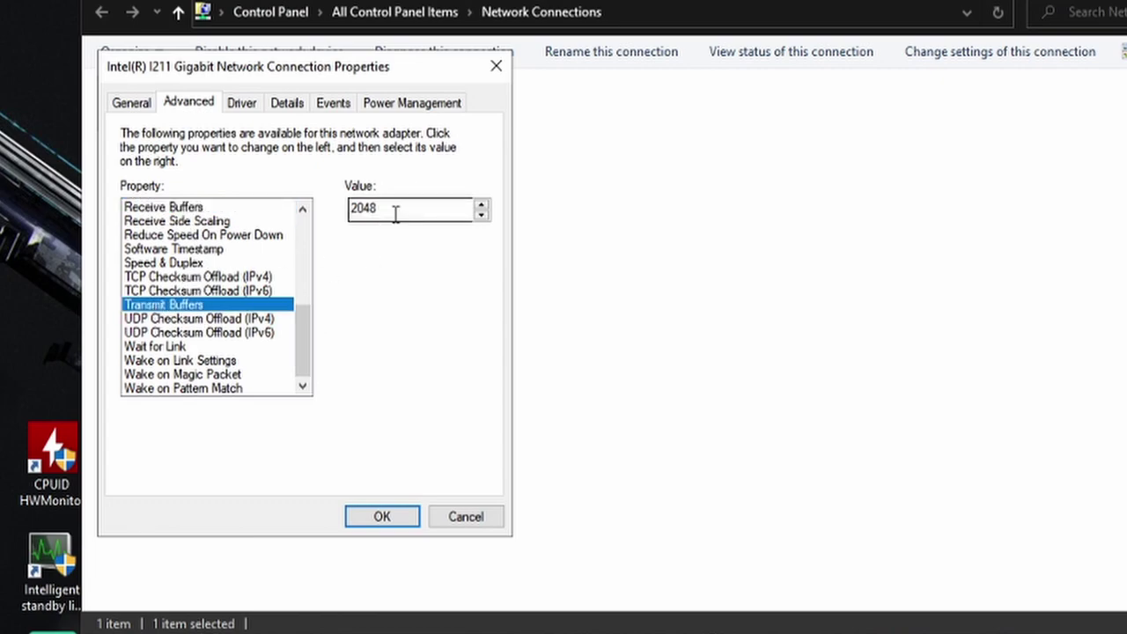
pyautogui.click(154, 210)
pyautogui.click(161, 304)
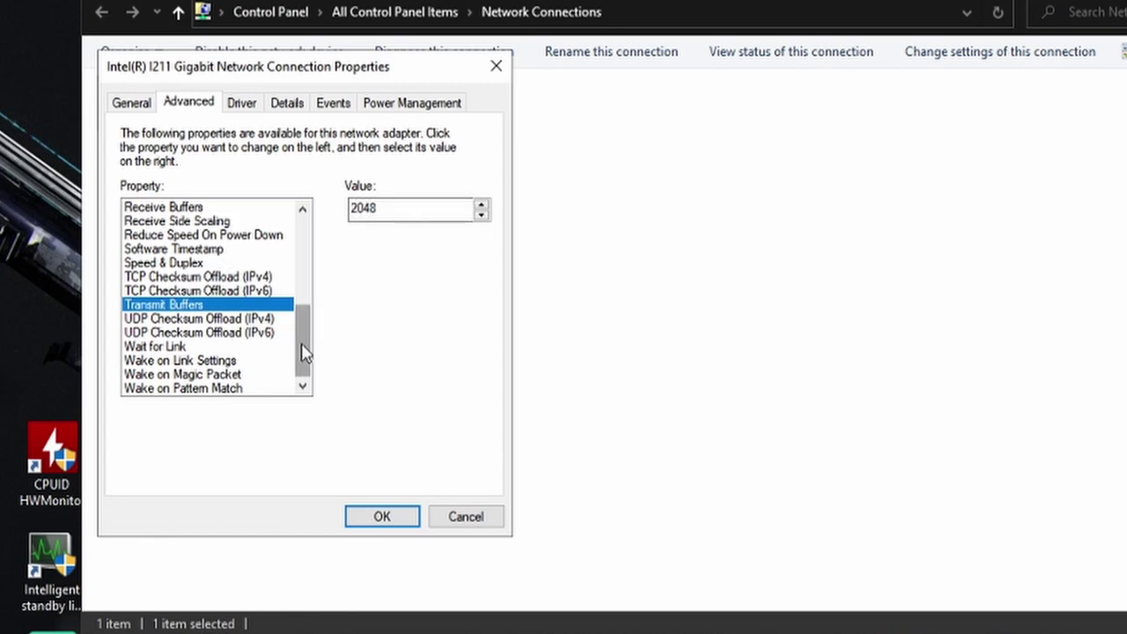
# Step: Review the values of Receive Side Scaling, Reduce Speed On Power Down, Software Timestamp, Speed & Duplex and TCP Checksum Offload (IPv4)
pyautogui.moveTo(301, 344); pyautogui.dragTo(302, 322)
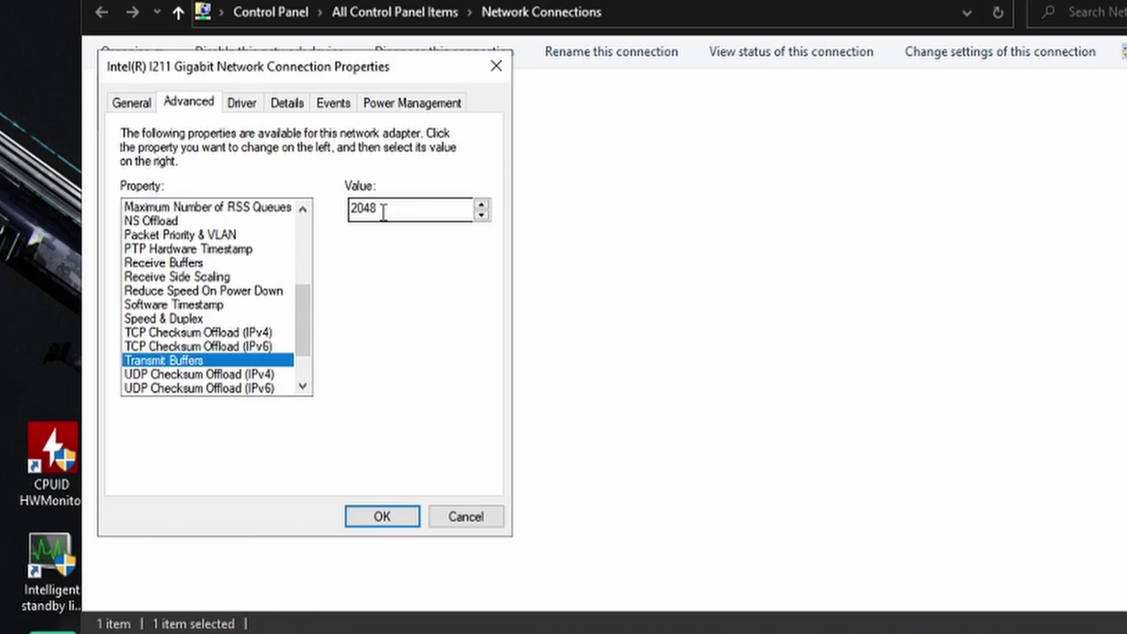
pyautogui.click(157, 278)
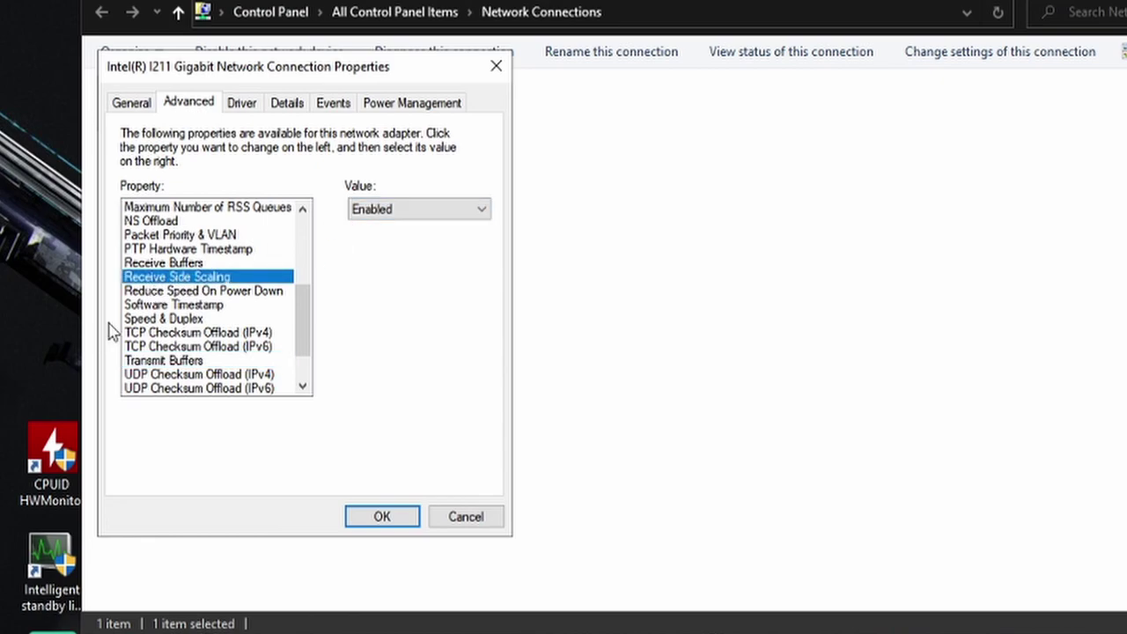
pyautogui.click(161, 292)
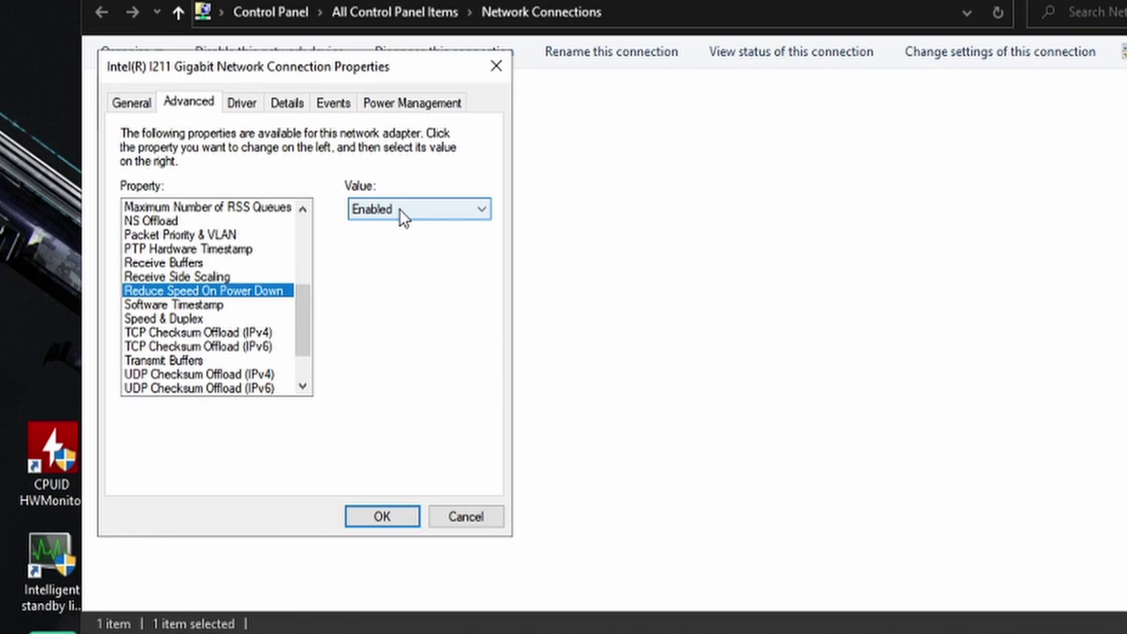
pyautogui.click(174, 307)
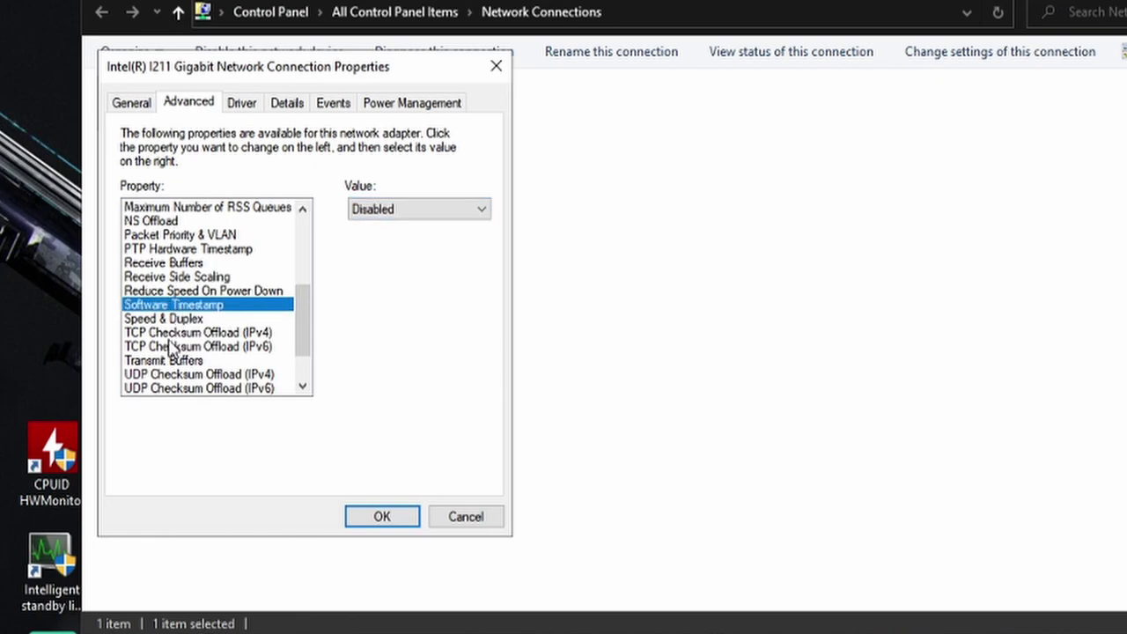
pyautogui.click(154, 319)
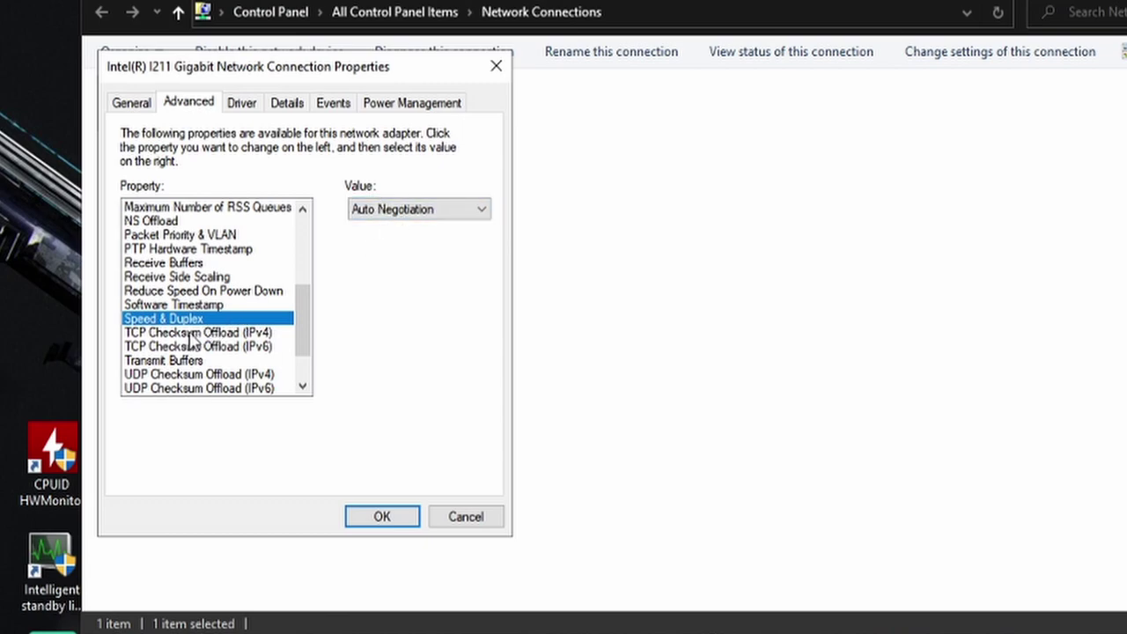
pyautogui.click(186, 334)
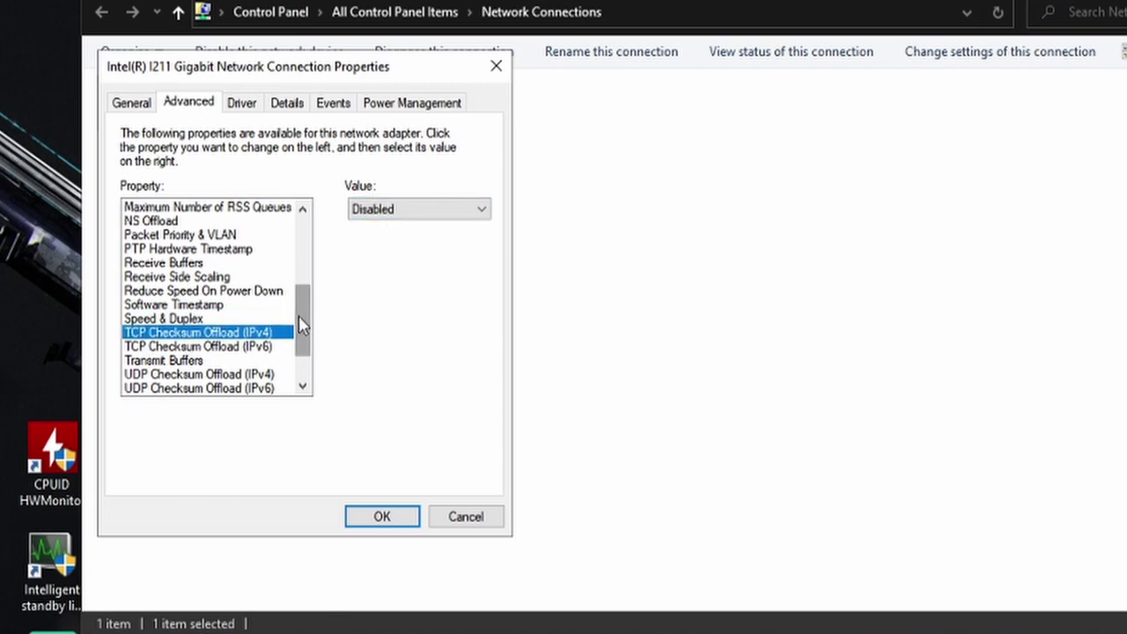
# Step: Check the values of both UDP Checksum Offload entries, Wait for Link, Wake on Link Settings and Wake on Magic Packet
pyautogui.moveTo(299, 322); pyautogui.dragTo(300, 369)
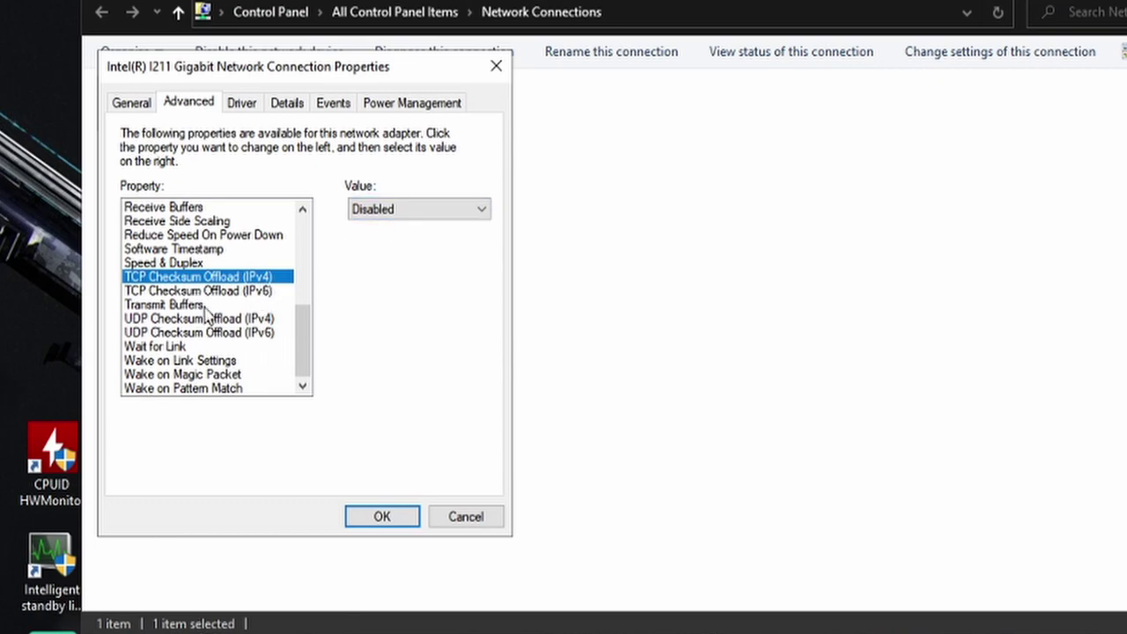
pyautogui.click(170, 319)
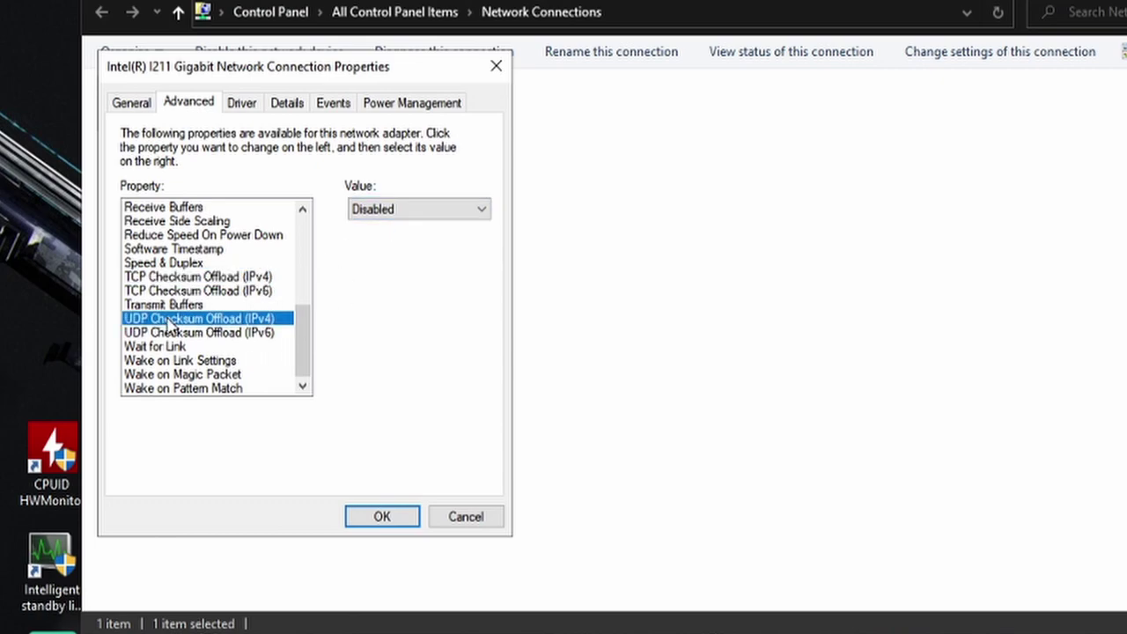
pyautogui.click(247, 333)
pyautogui.click(181, 348)
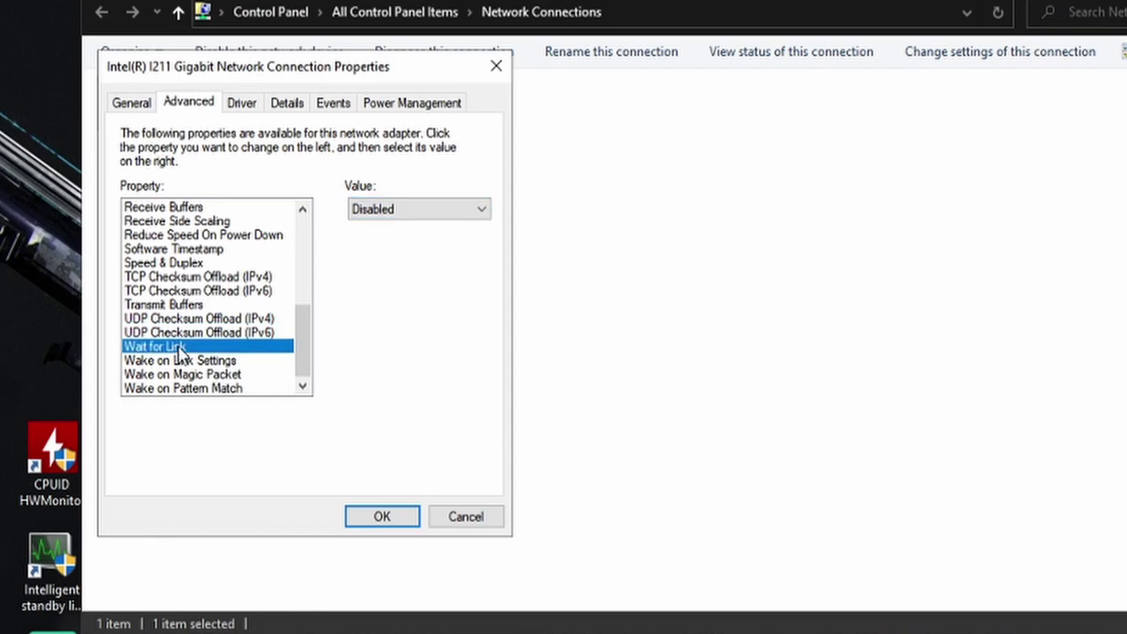
pyautogui.click(209, 361)
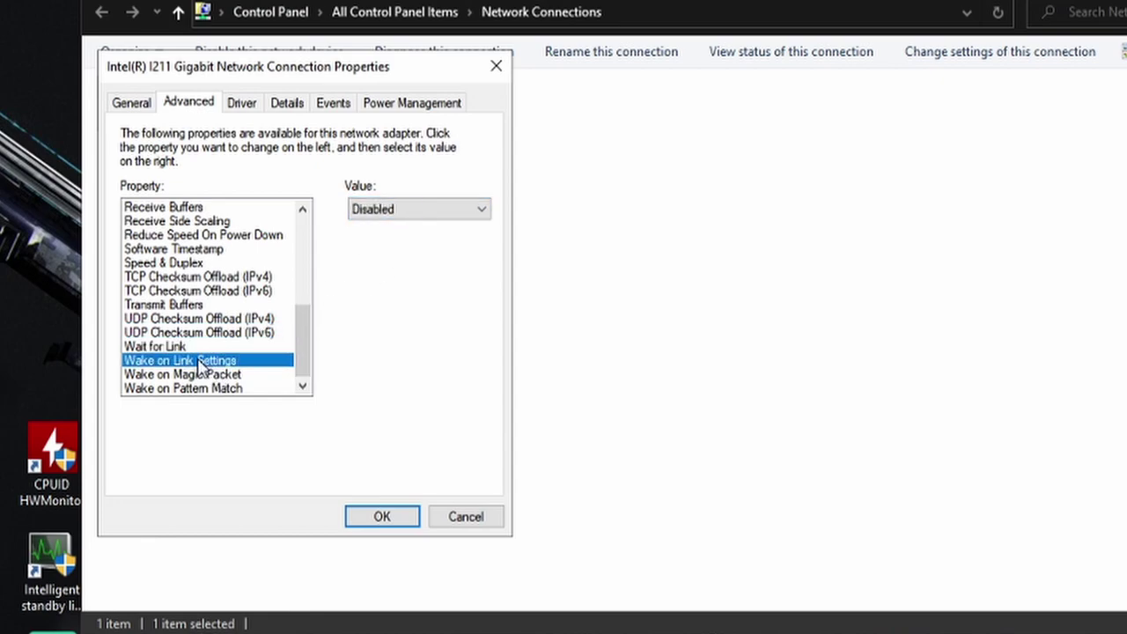
pyautogui.click(190, 374)
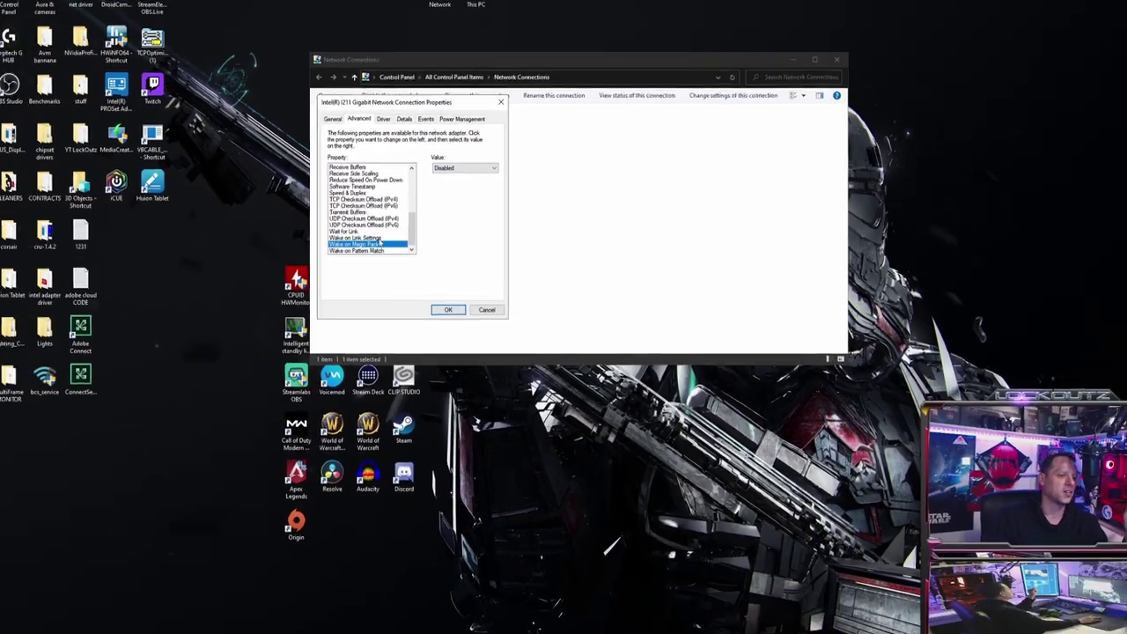
# Step: Check the value of Wake on Pattern Match, accept the adapter properties, close Network Connections and refresh the desktop
pyautogui.press('Down')
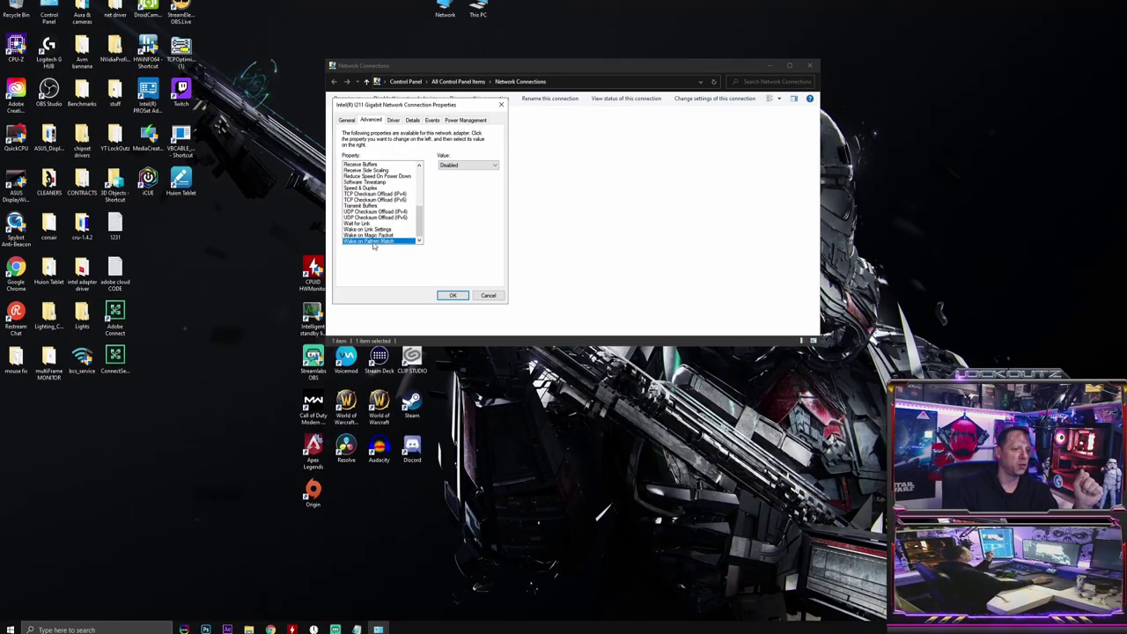
pyautogui.press('Tab')
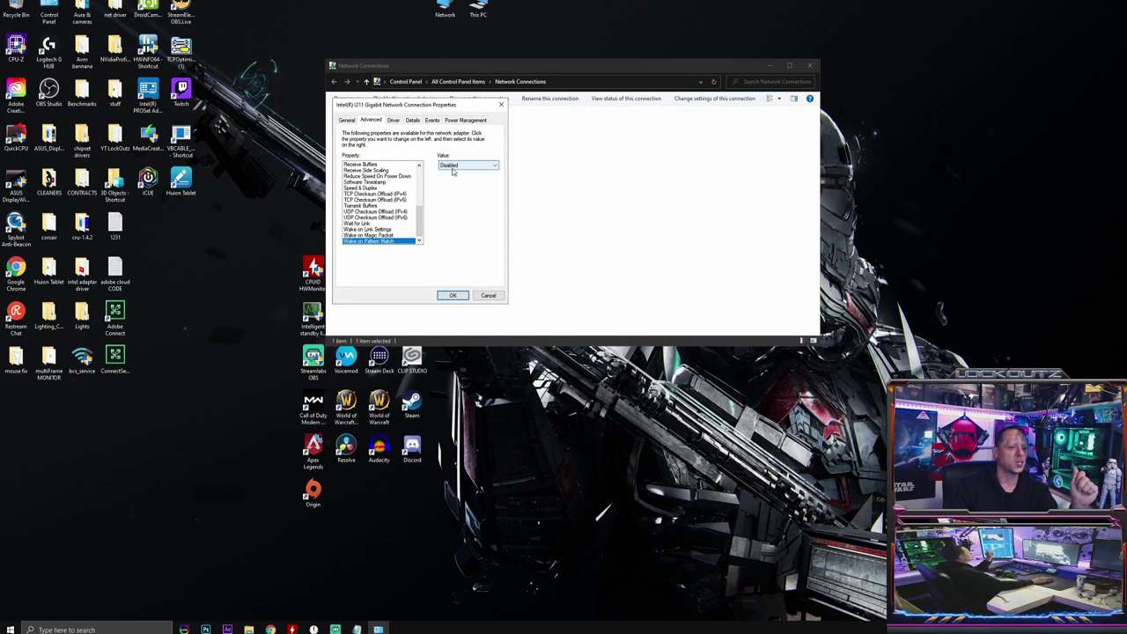
pyautogui.click(452, 295)
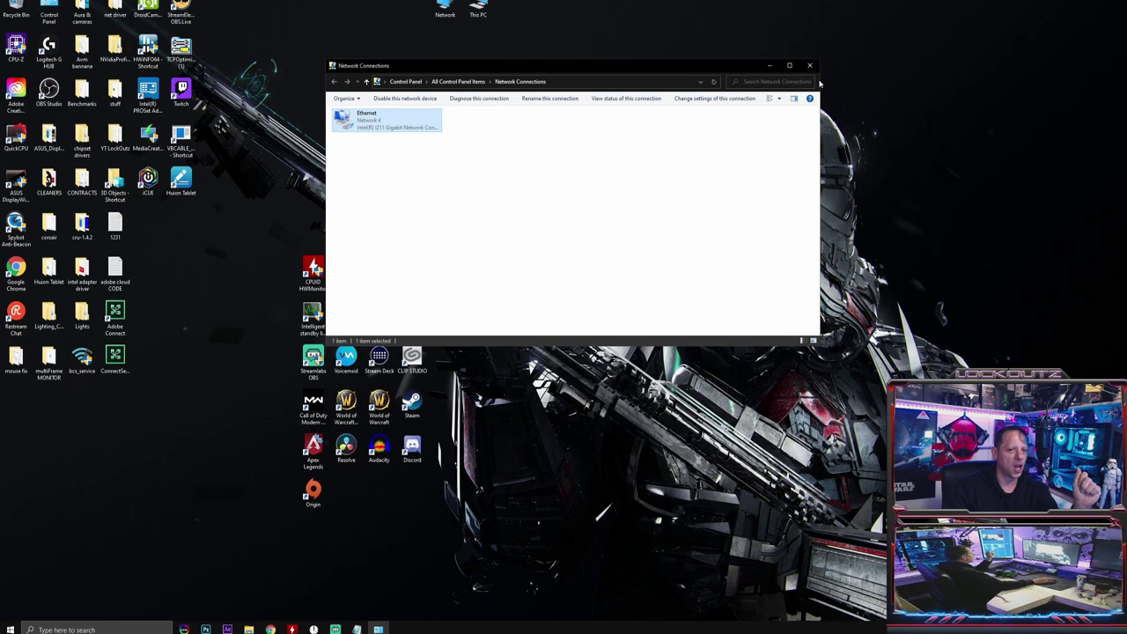
pyautogui.click(809, 66)
pyautogui.rightClick(564, 148)
pyautogui.click(651, 176)
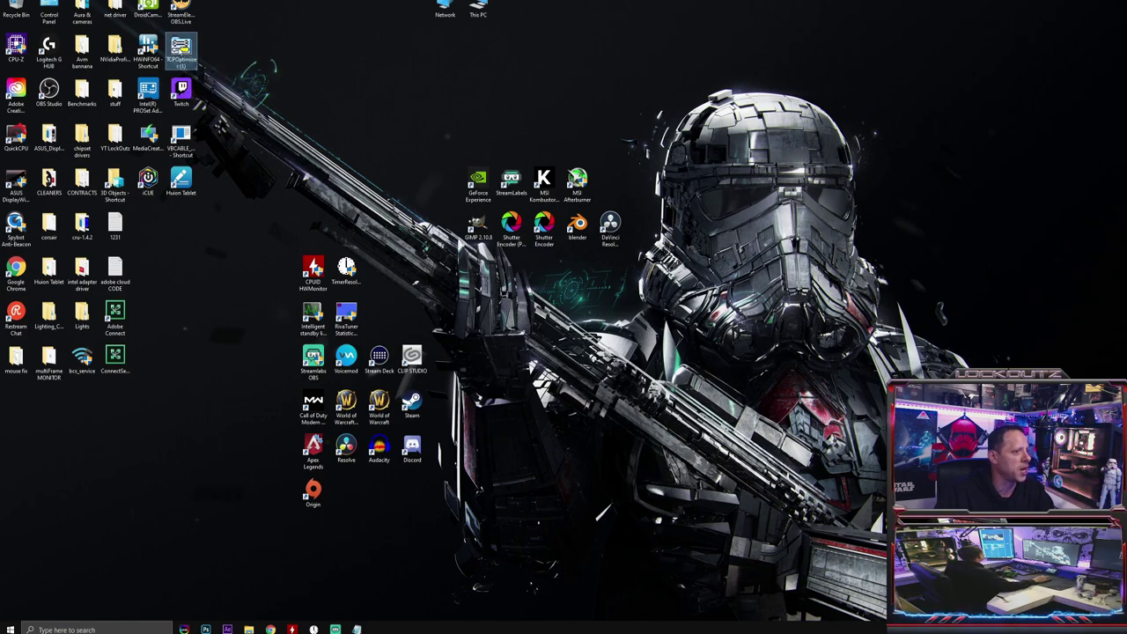
pyautogui.doubleClick(180, 48)
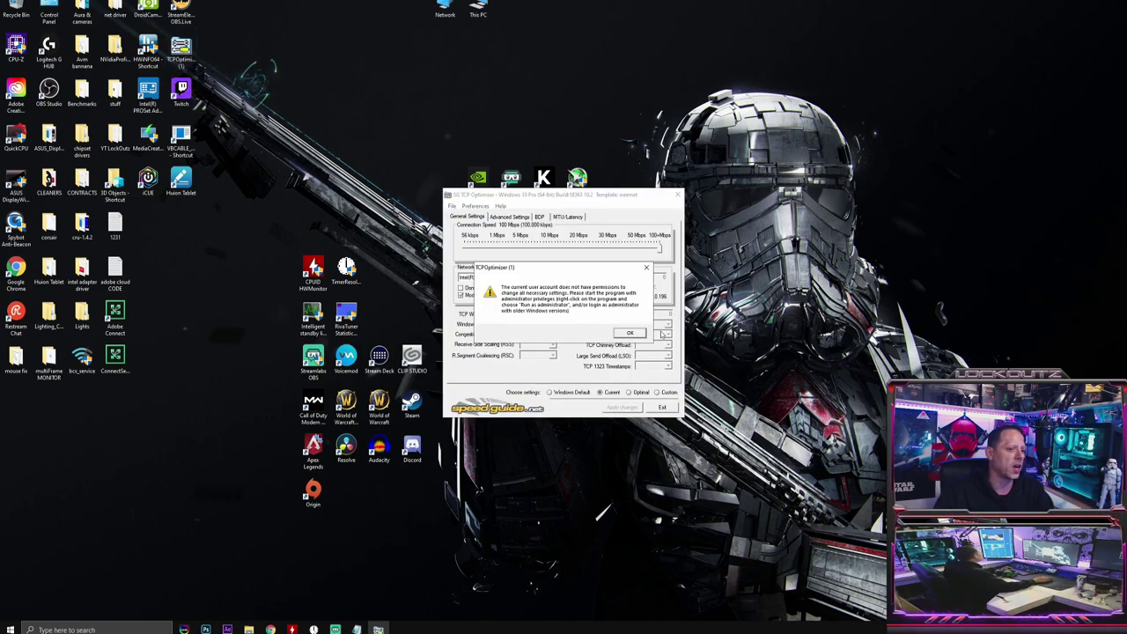
pyautogui.click(639, 333)
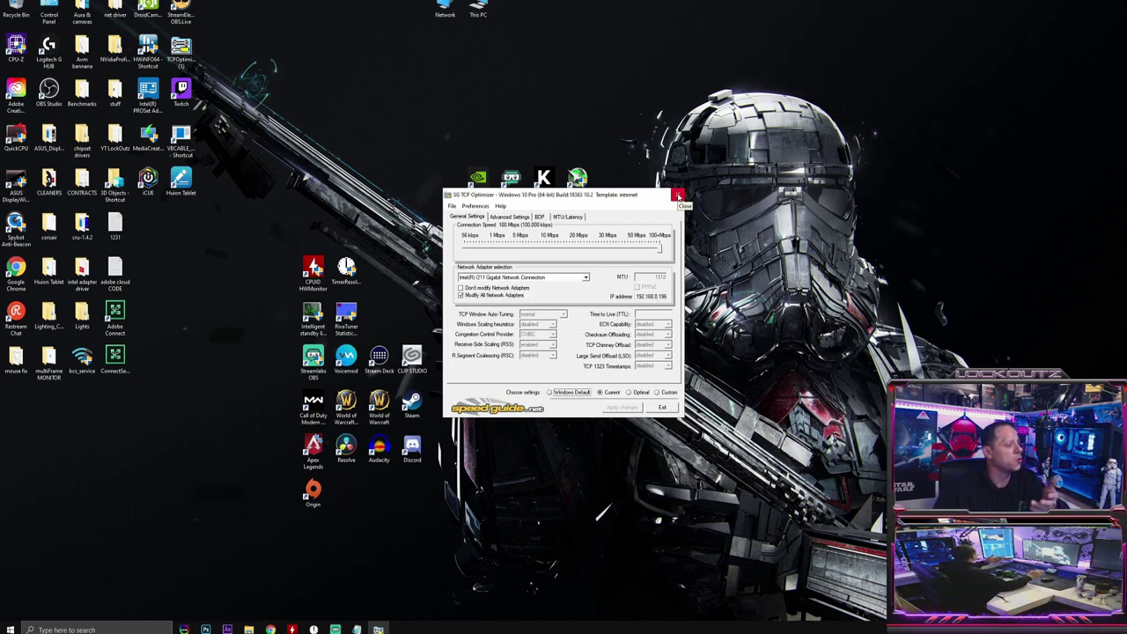
pyautogui.click(678, 196)
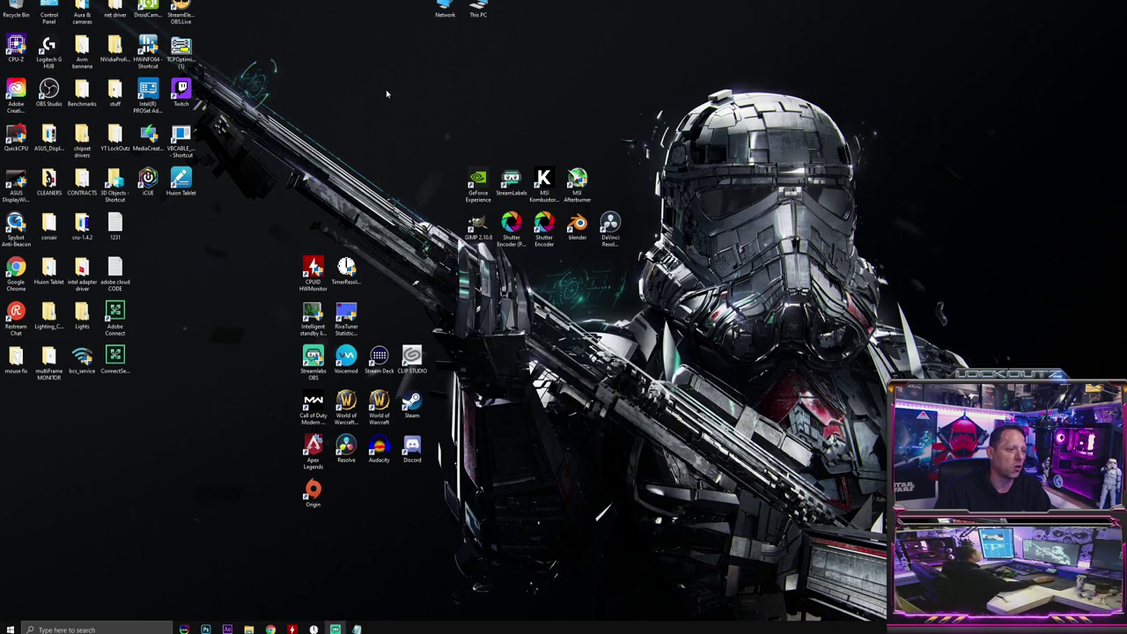
# Step: Launch TCP Optimizer with administrator rights from the desktop and allow it to make changes
pyautogui.rightClick(183, 49)
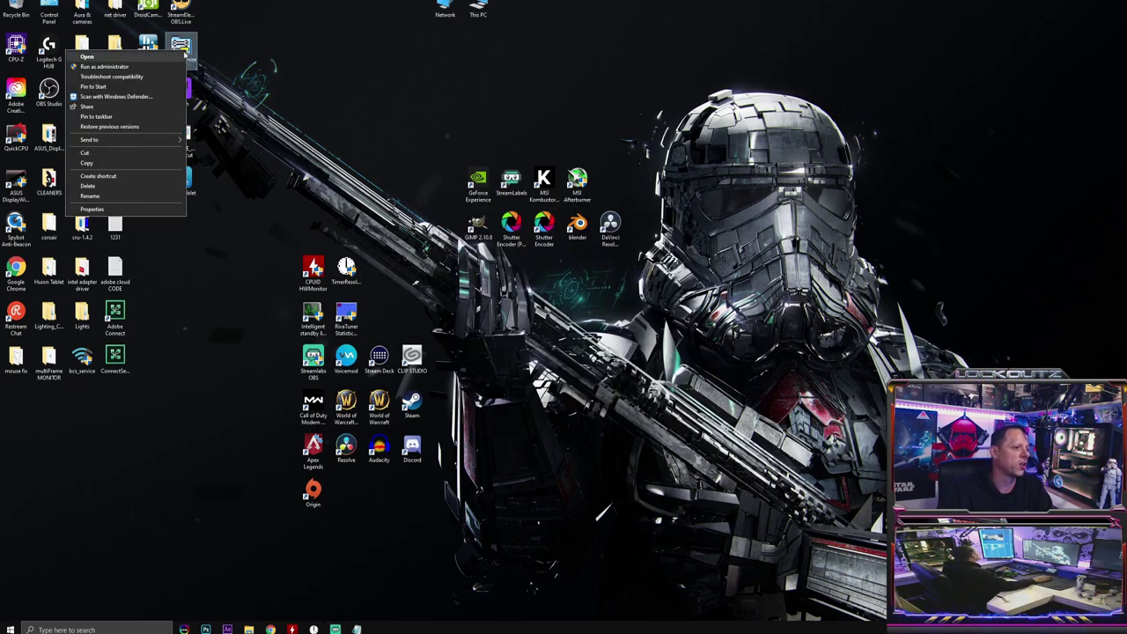
pyautogui.click(163, 67)
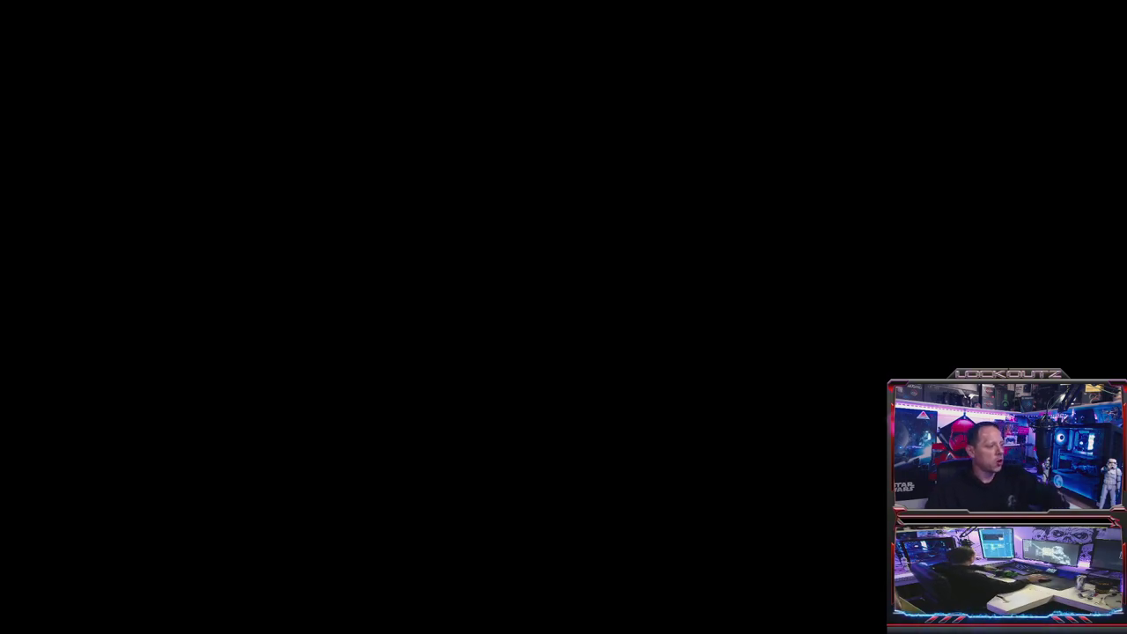
pyautogui.click(543, 482)
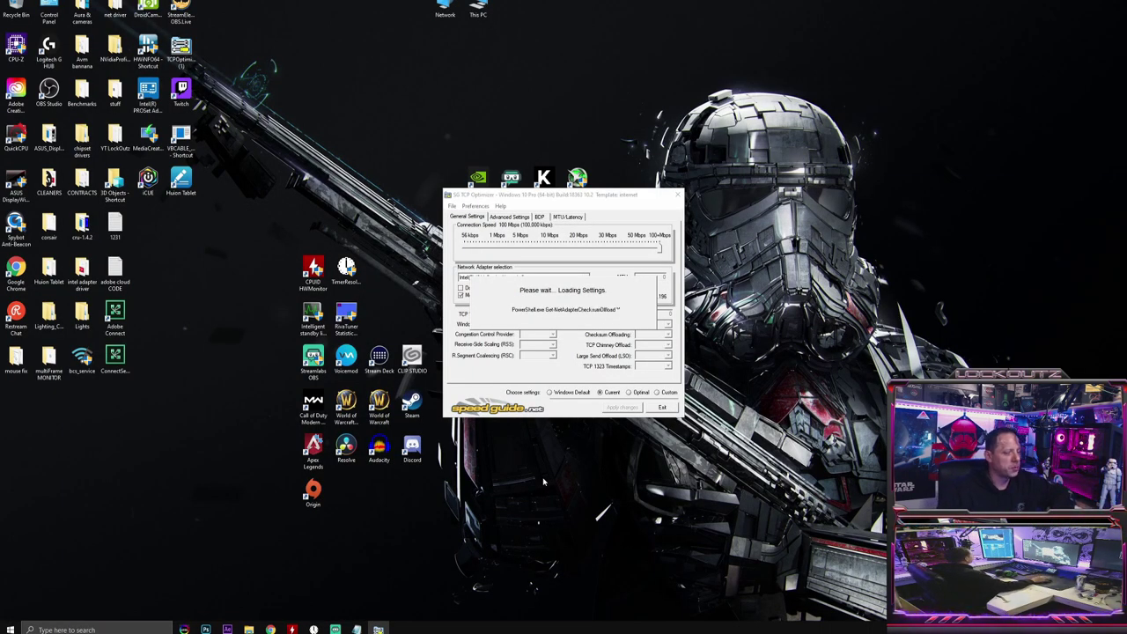
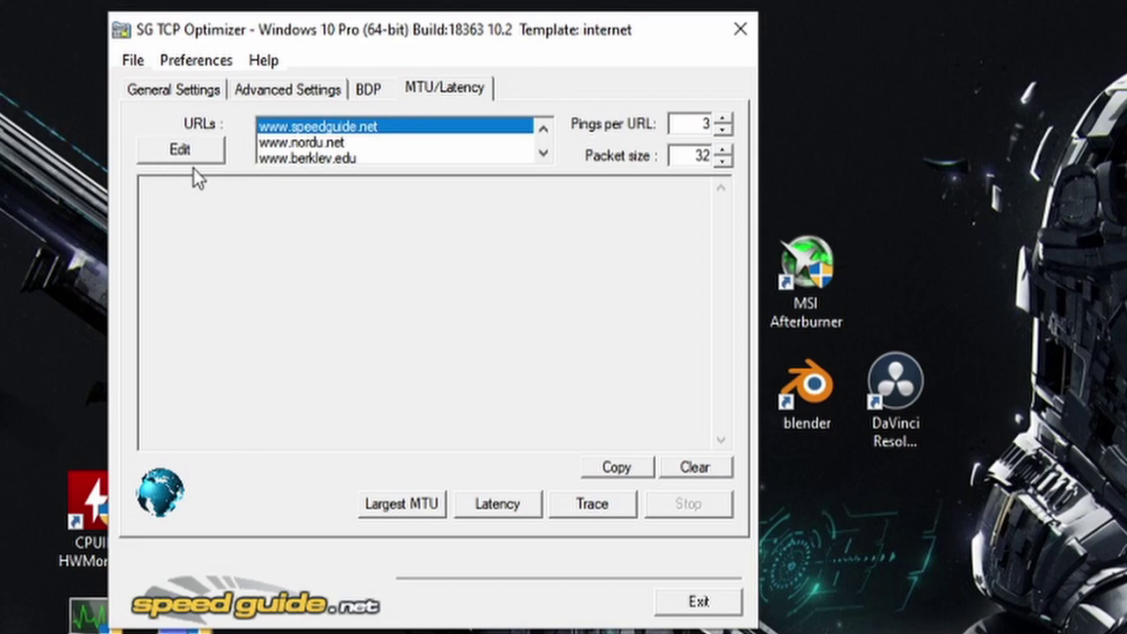
pyautogui.click(168, 151)
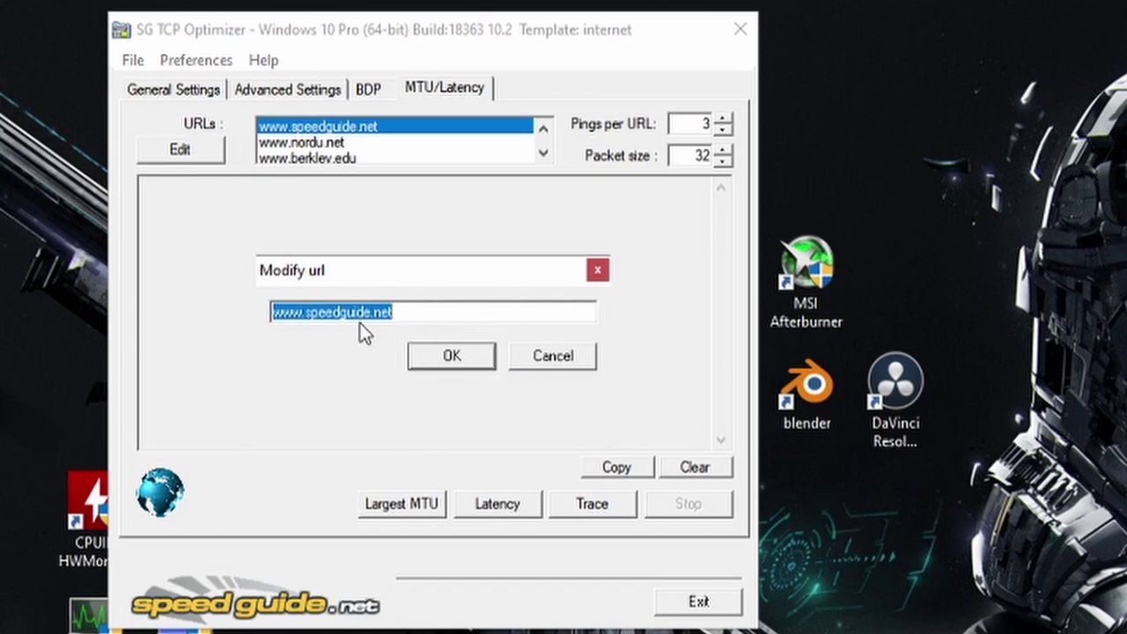
pyautogui.click(519, 357)
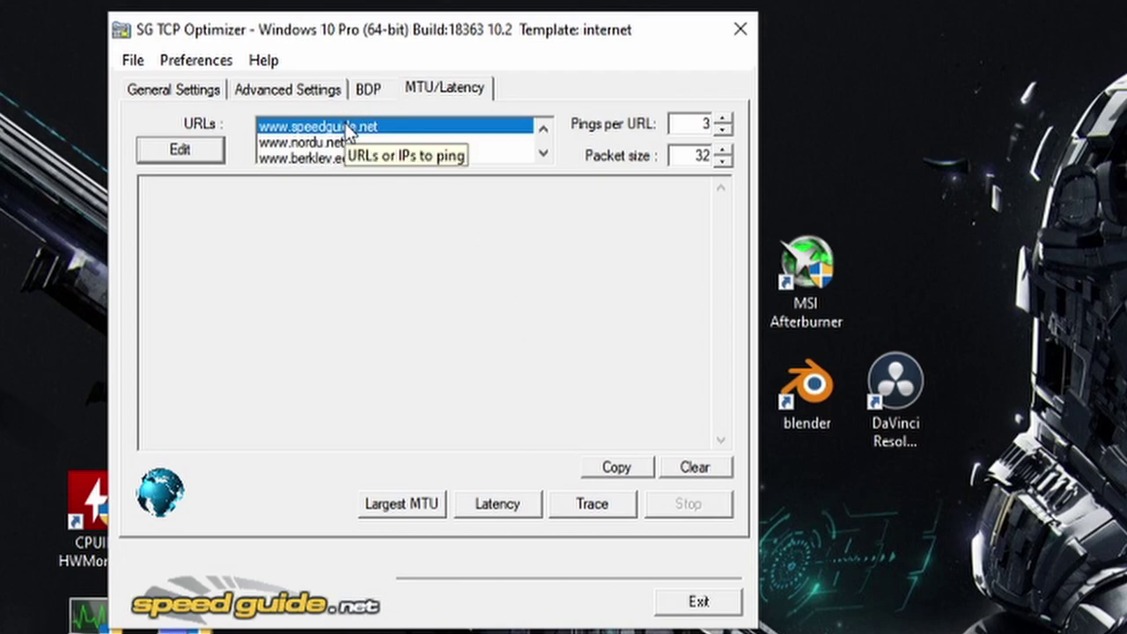
pyautogui.click(182, 147)
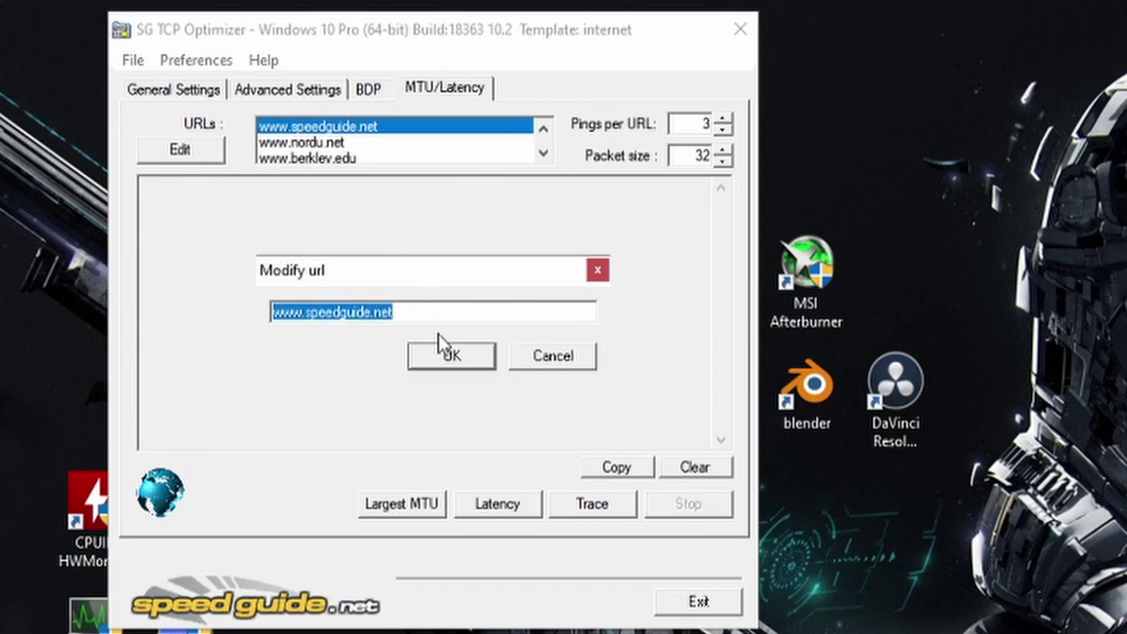
pyautogui.click(566, 364)
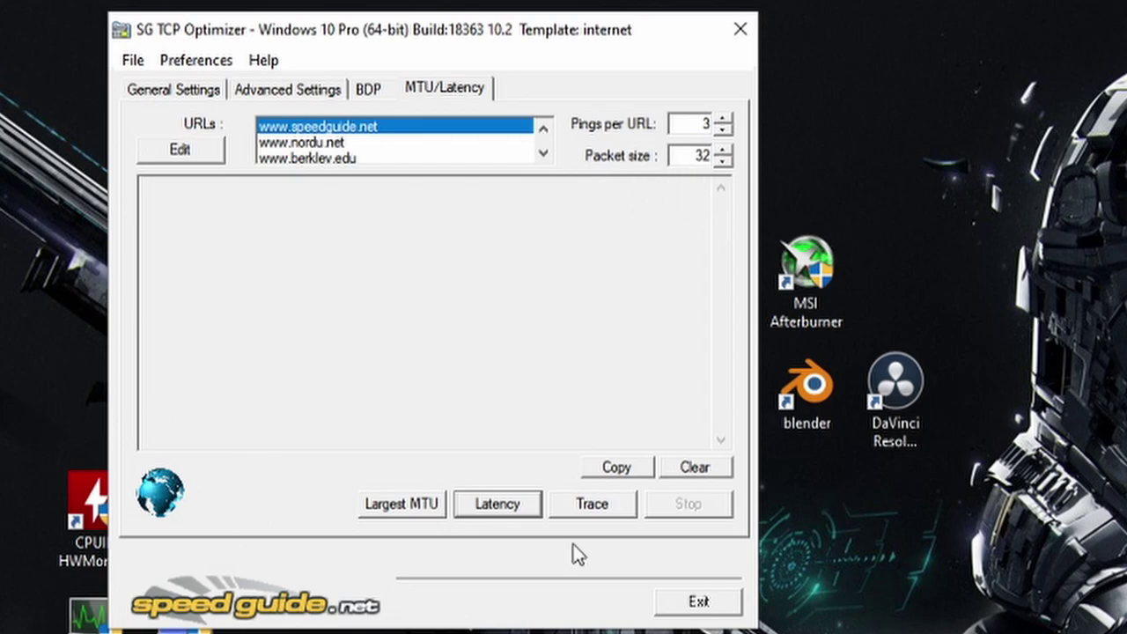
pyautogui.click(400, 509)
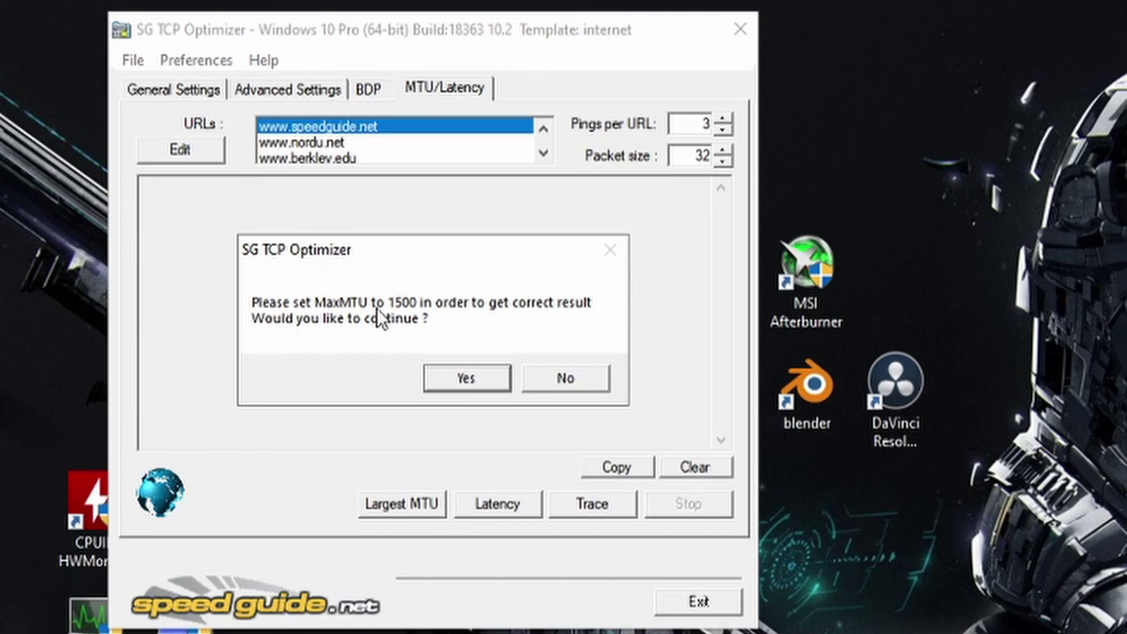
pyautogui.click(496, 380)
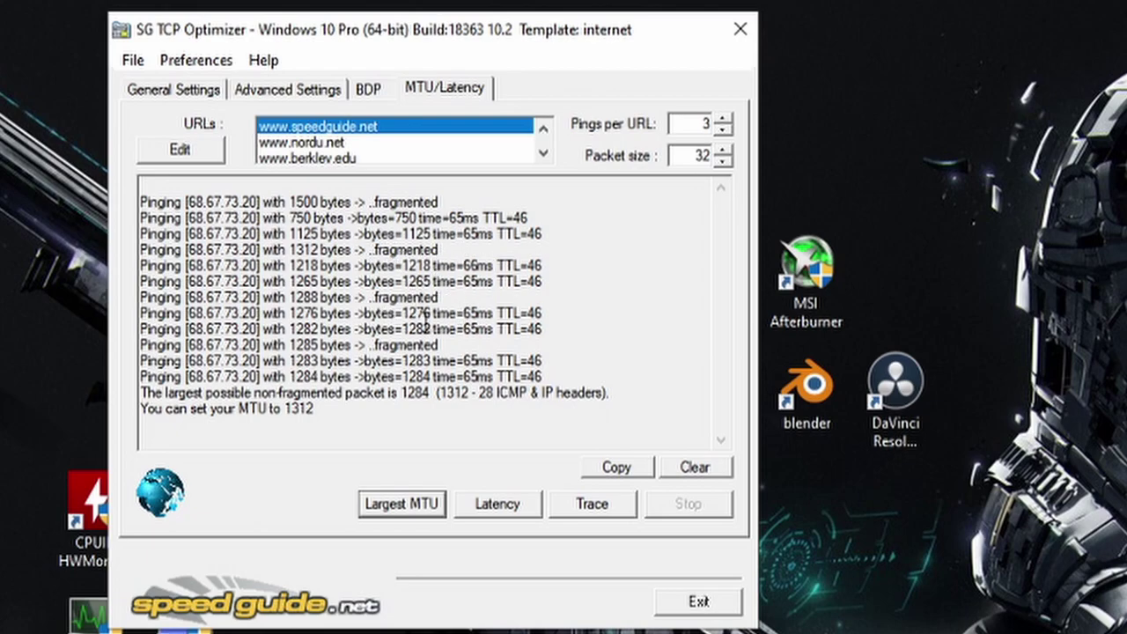
pyautogui.moveTo(317, 409); pyautogui.dragTo(132, 409)
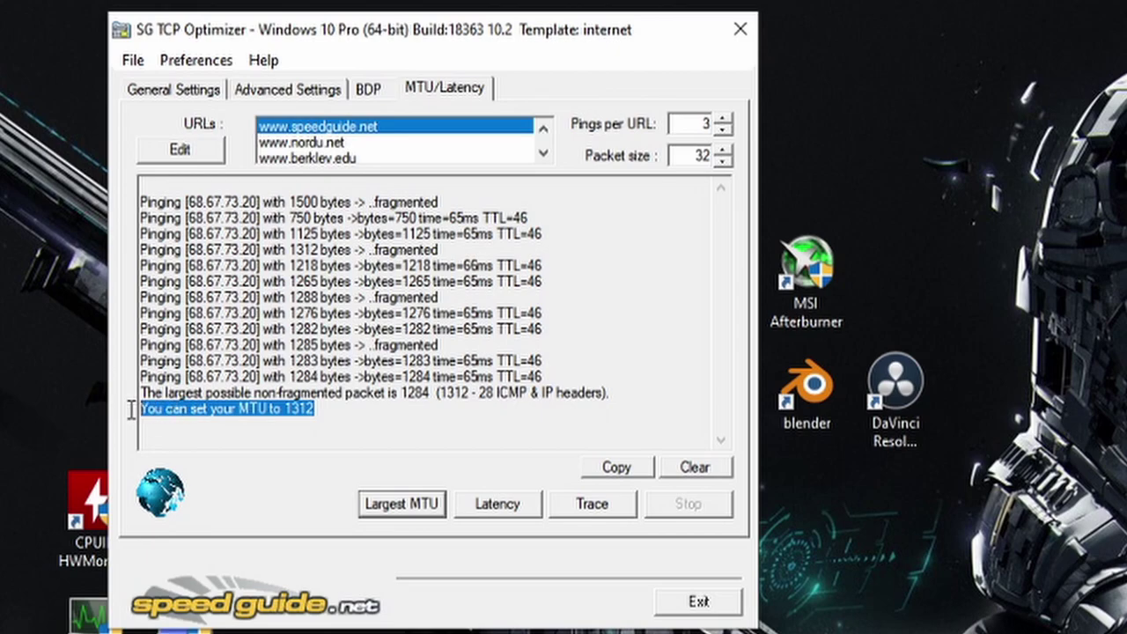
pyautogui.click(387, 503)
pyautogui.click(454, 379)
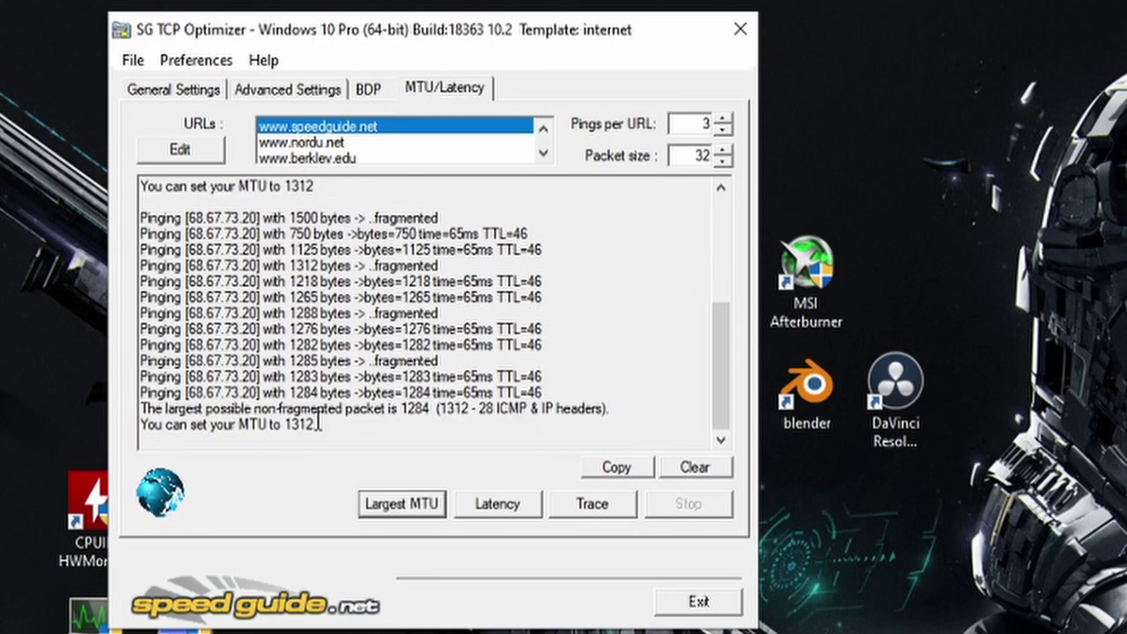
pyautogui.moveTo(319, 426); pyautogui.dragTo(134, 429)
pyautogui.click(413, 509)
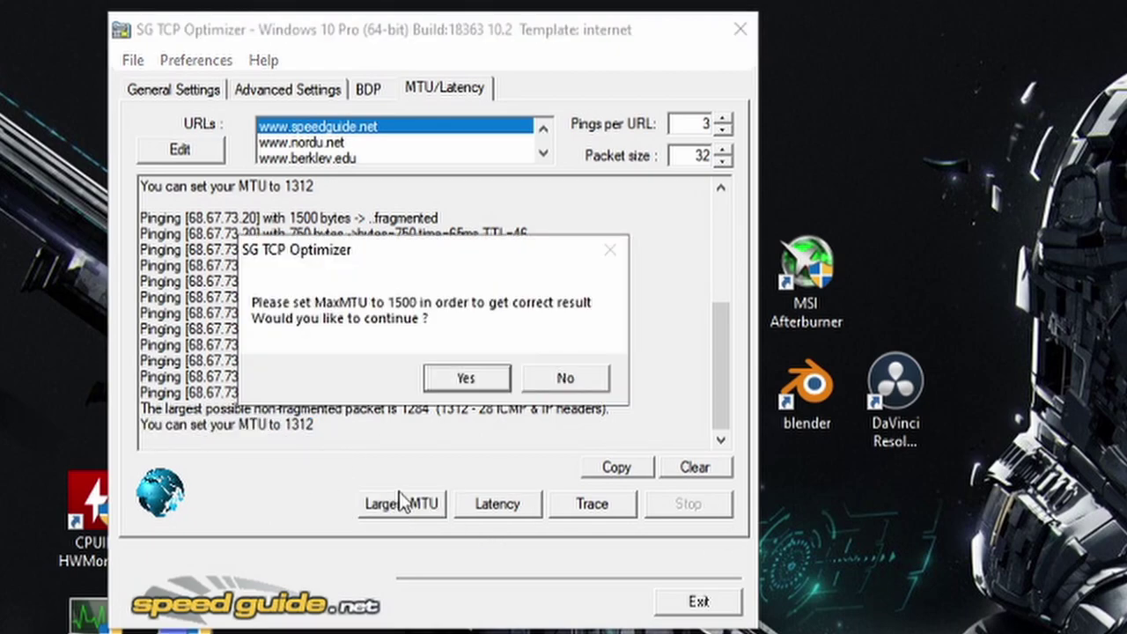
pyautogui.click(470, 373)
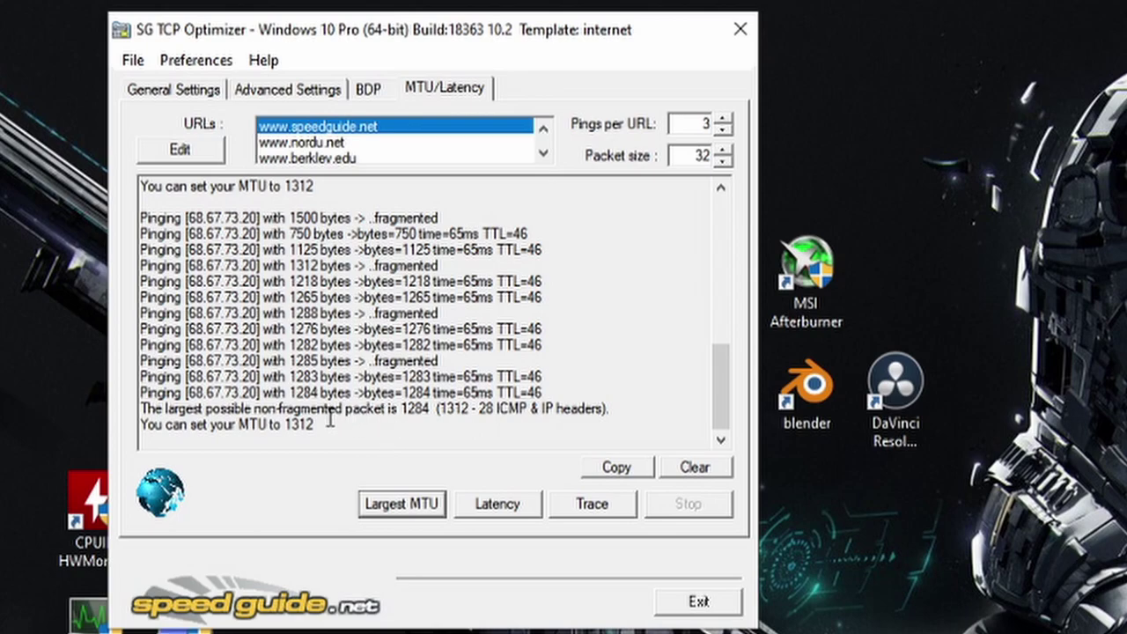
pyautogui.moveTo(330, 421); pyautogui.dragTo(201, 426)
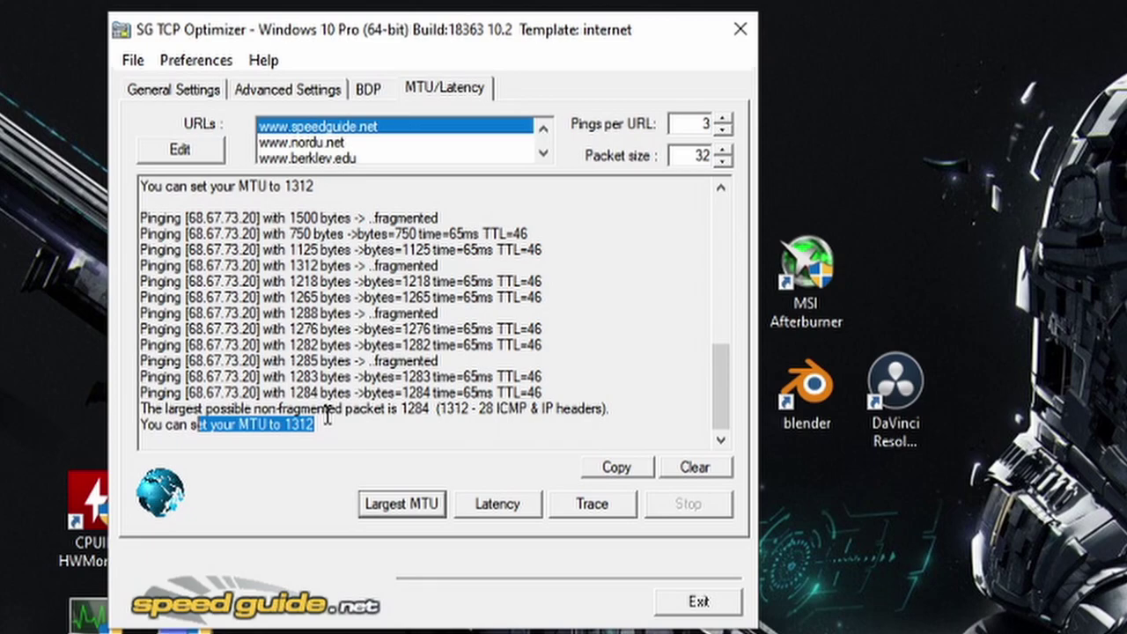
pyautogui.click(342, 420)
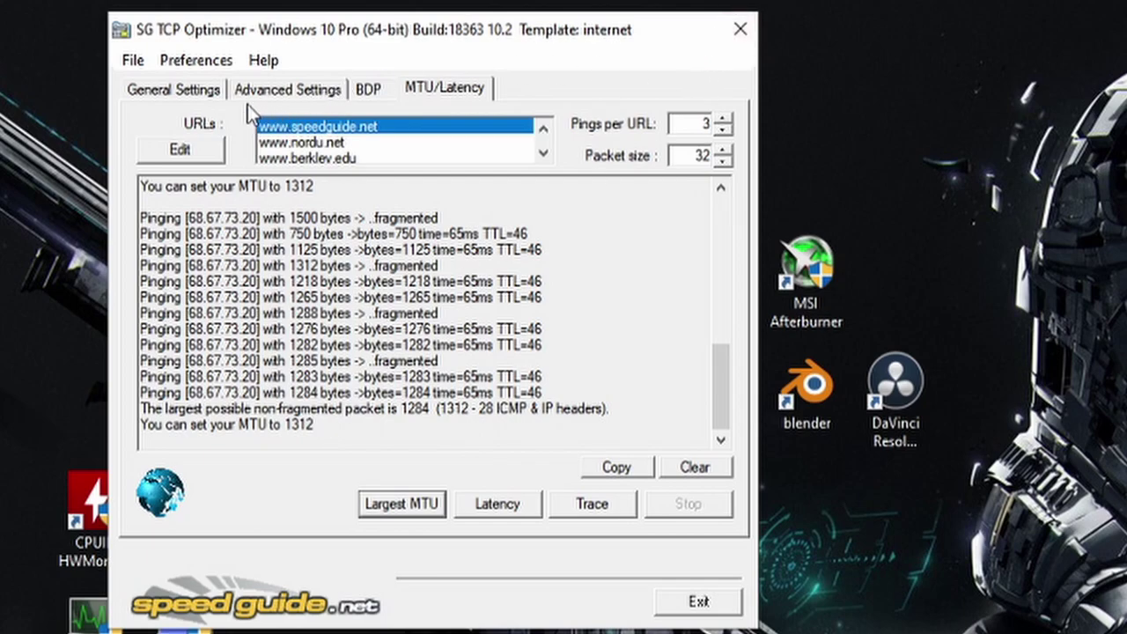
# Step: Choose Custom in the general settings and compare the Intel I211 adapter's MTU with the Largest MTU test's recommendation
pyautogui.click(194, 92)
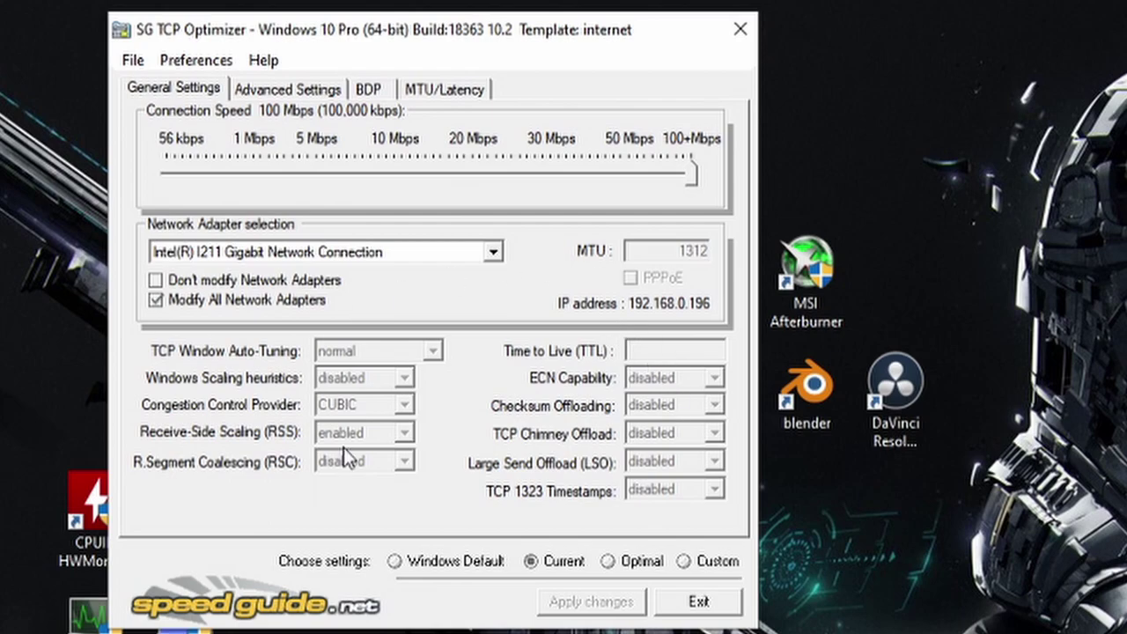
pyautogui.click(686, 564)
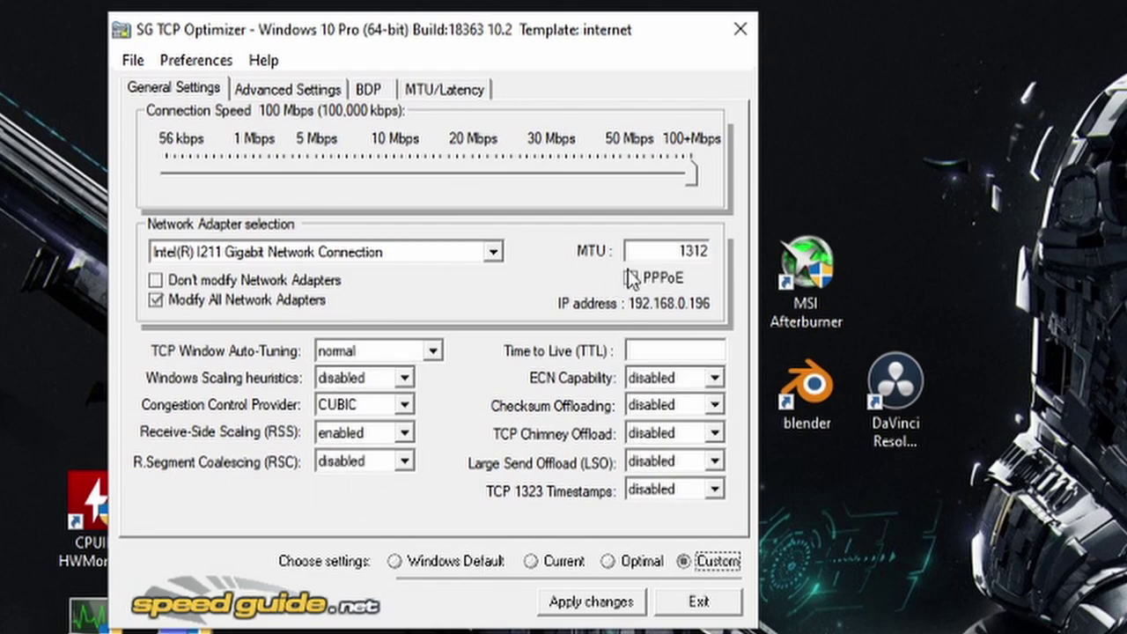
pyautogui.moveTo(680, 251); pyautogui.dragTo(733, 251)
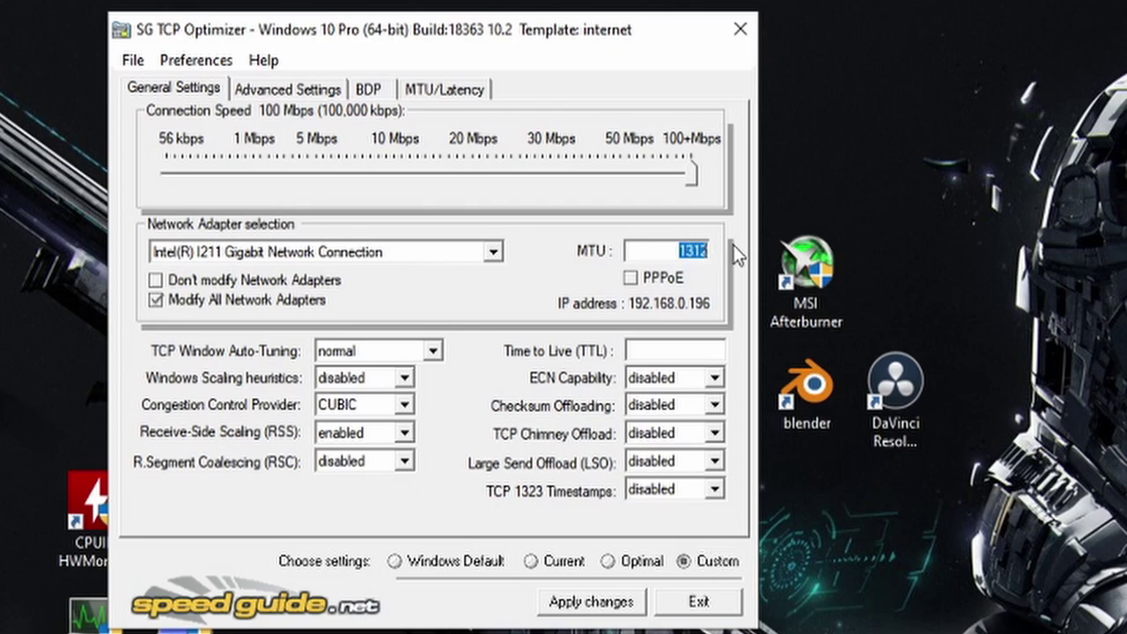
pyautogui.click(464, 91)
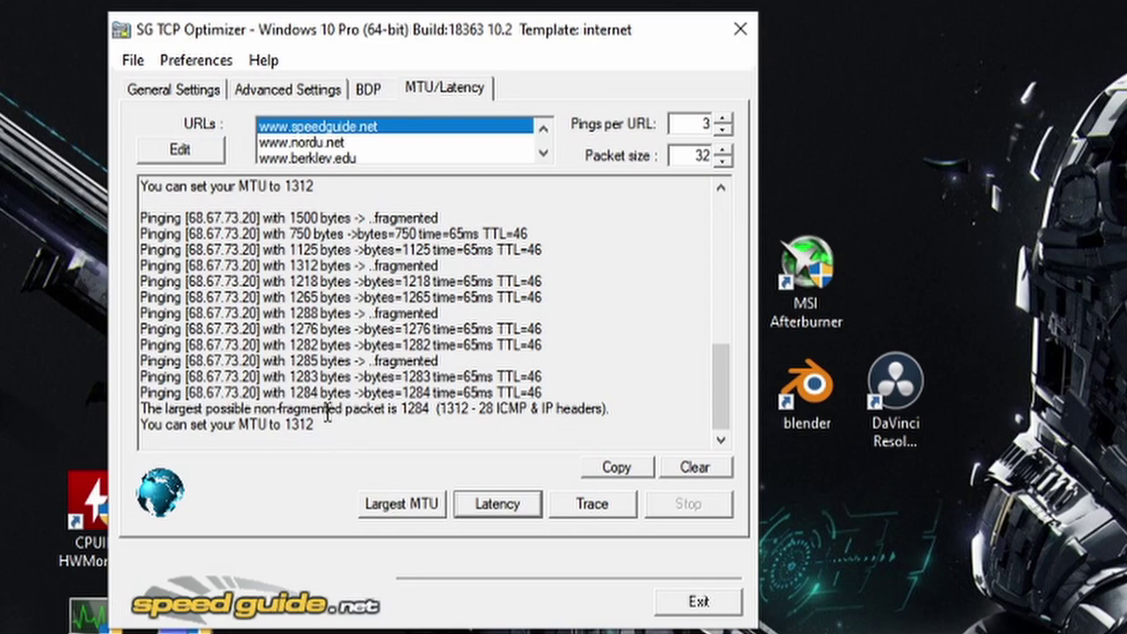
pyautogui.click(204, 91)
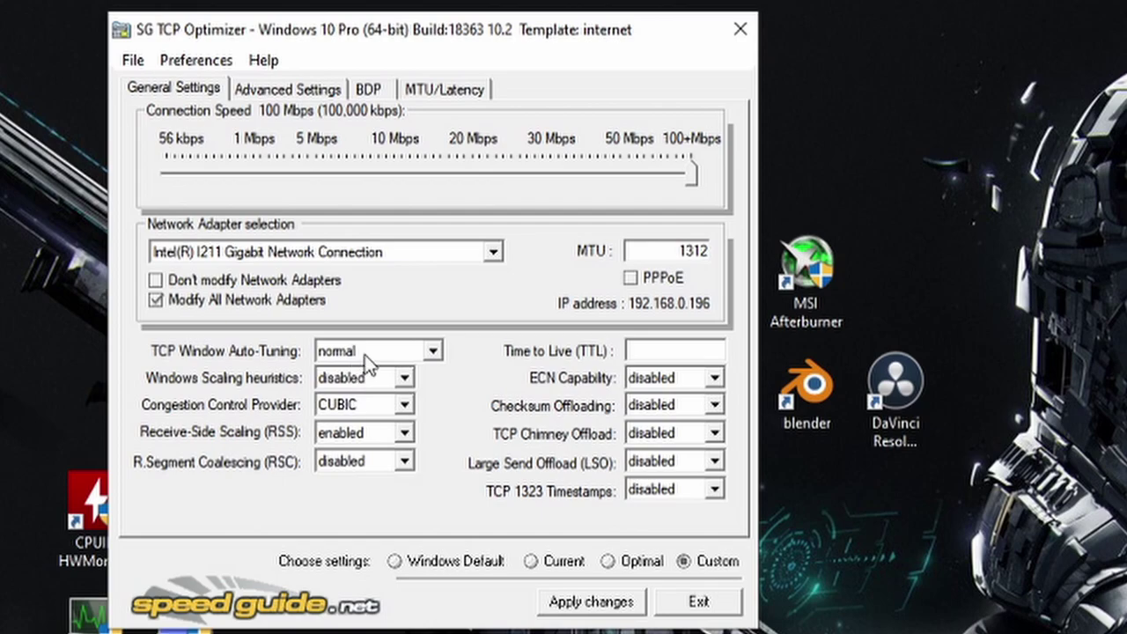
# Step: Review the general TCP settings and keep the Connection Speed at the 100+Mbps maximum
pyautogui.moveTo(368, 363)
pyautogui.moveTo(364, 468)
pyautogui.moveTo(692, 174); pyautogui.dragTo(922, 179)
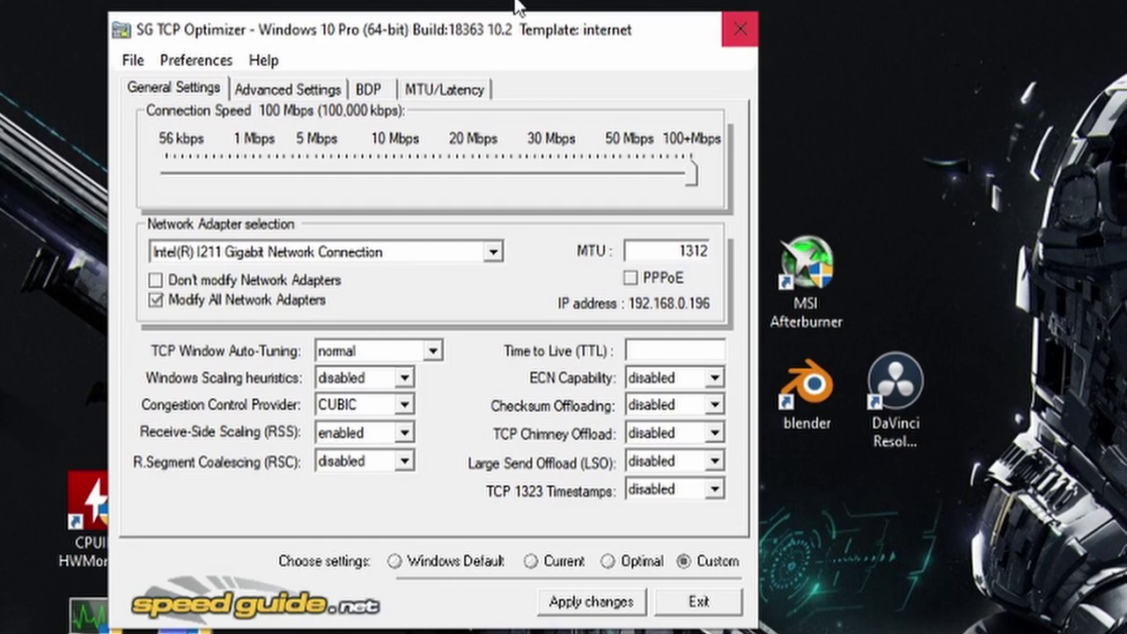
# Step: Review the advanced settings, including MaxConnectionsPer1_0Server, MaxUserPort and TcpTimedWaitDelay, and close TCP Optimizer without applying changes
pyautogui.click(262, 99)
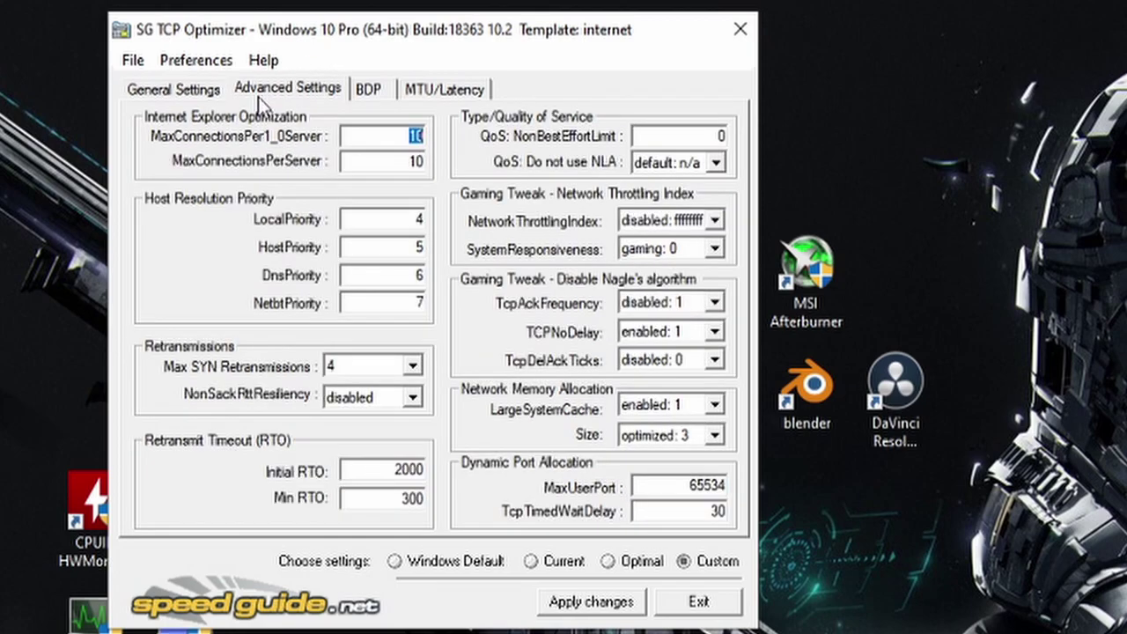
pyautogui.doubleClick(413, 135)
pyautogui.doubleClick(692, 487)
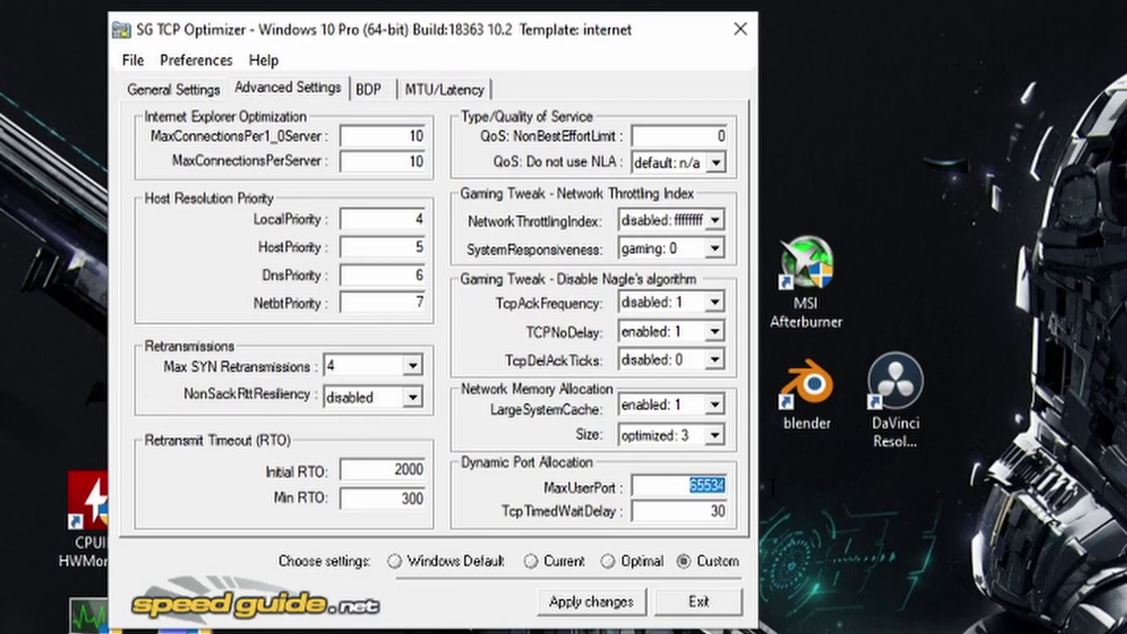
pyautogui.moveTo(701, 520)
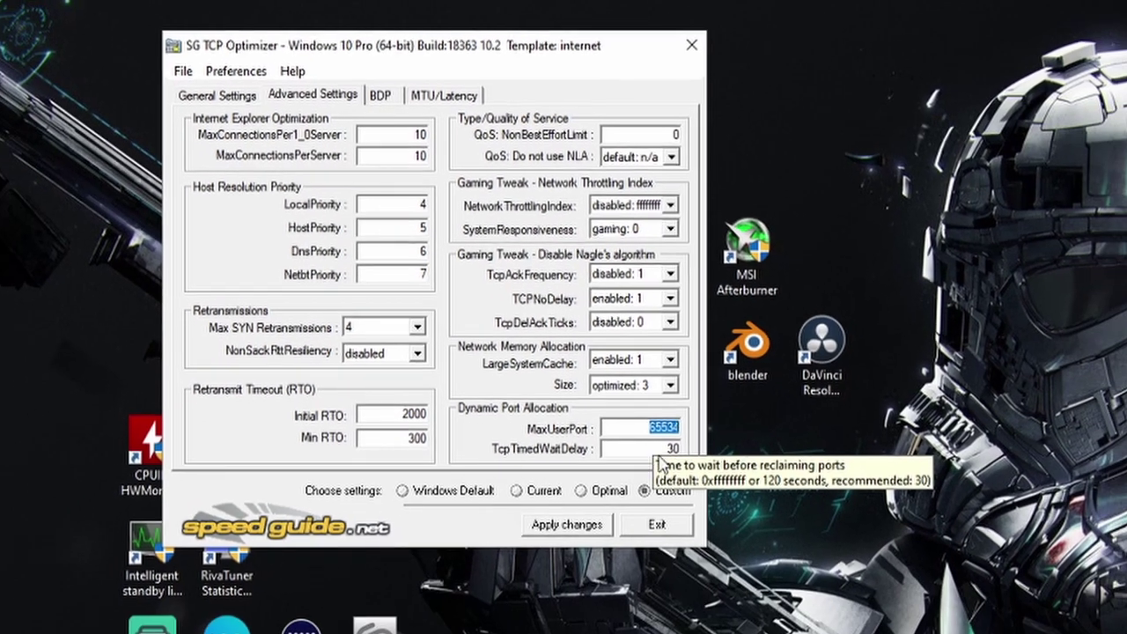
pyautogui.doubleClick(662, 449)
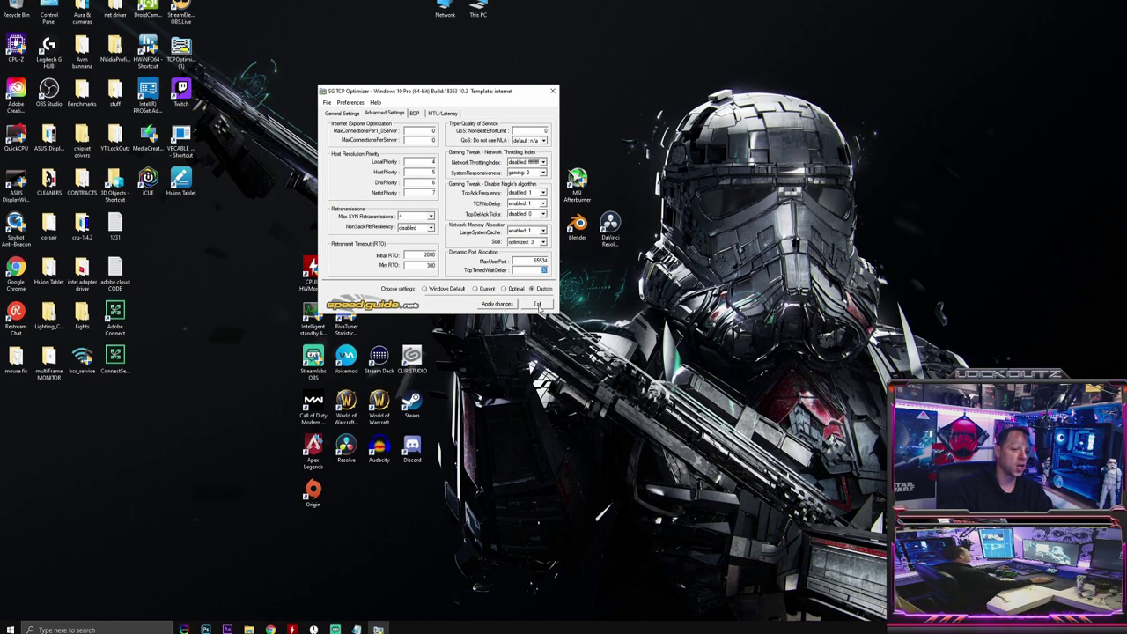
pyautogui.click(552, 91)
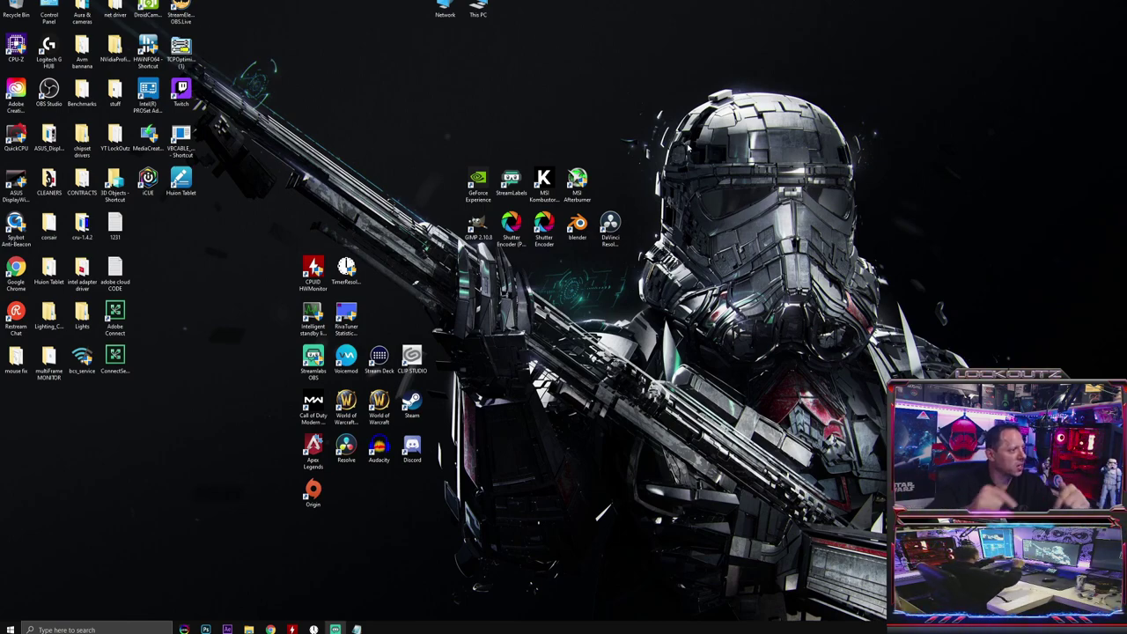
# Step: Switch to the Notepad tweak notes and the Set Timer Resolution window
pyautogui.hotkey('alt', 'Tab')
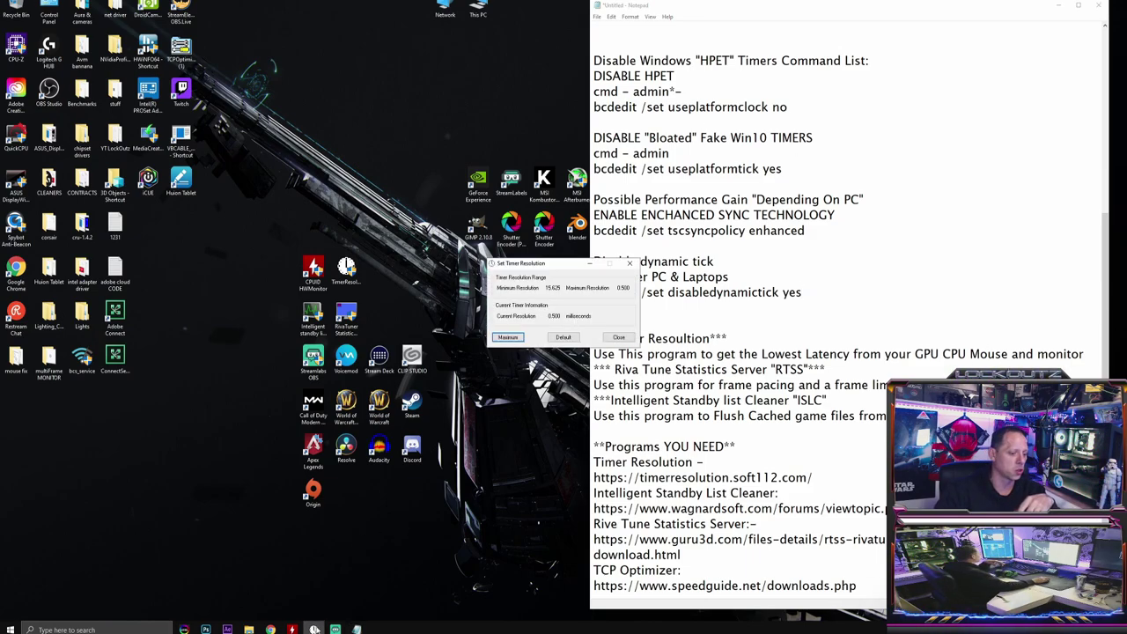
# Step: Check the current resolution in Set Timer Resolution, apply the maximum timer resolution and minimize the window
pyautogui.moveTo(557, 264); pyautogui.dragTo(333, 105)
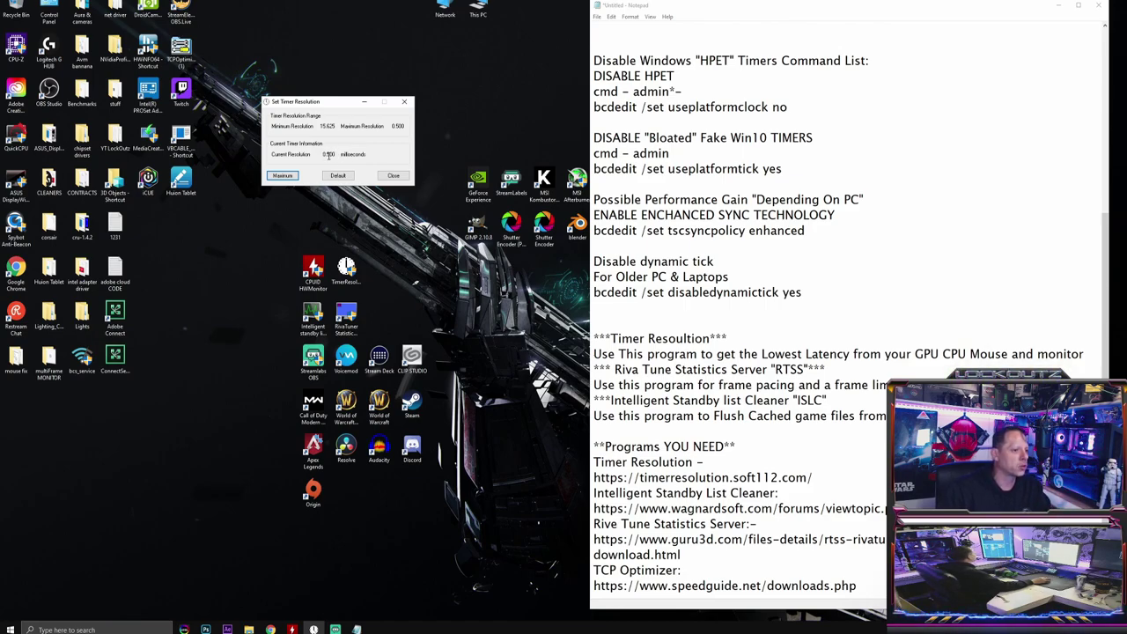
pyautogui.moveTo(323, 153); pyautogui.dragTo(342, 157)
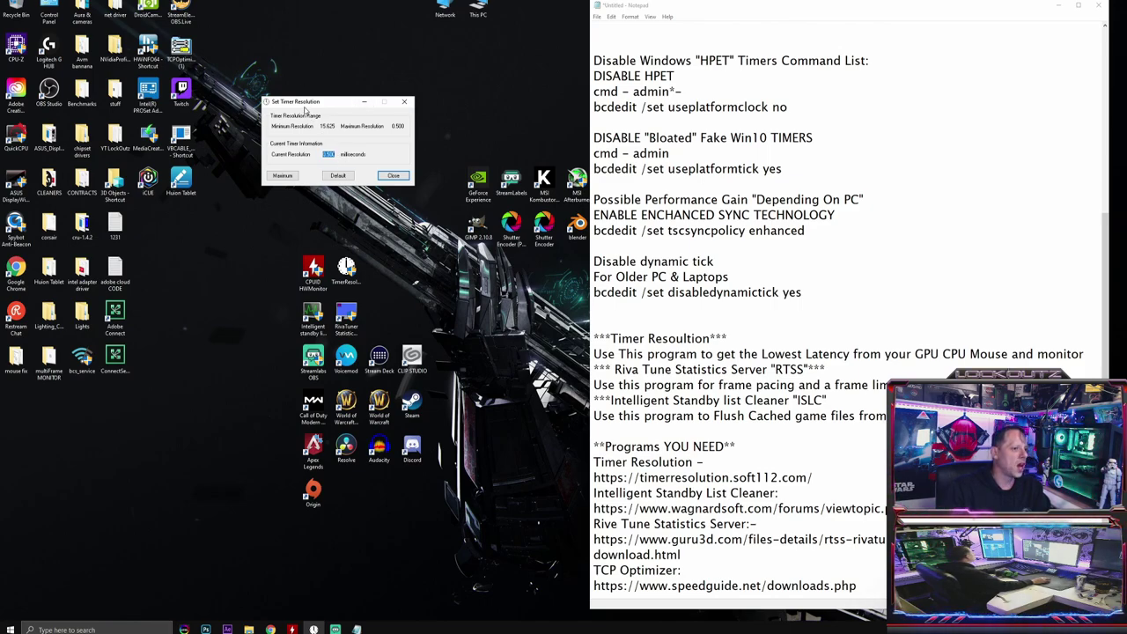
pyautogui.moveTo(363, 136); pyautogui.dragTo(298, 96)
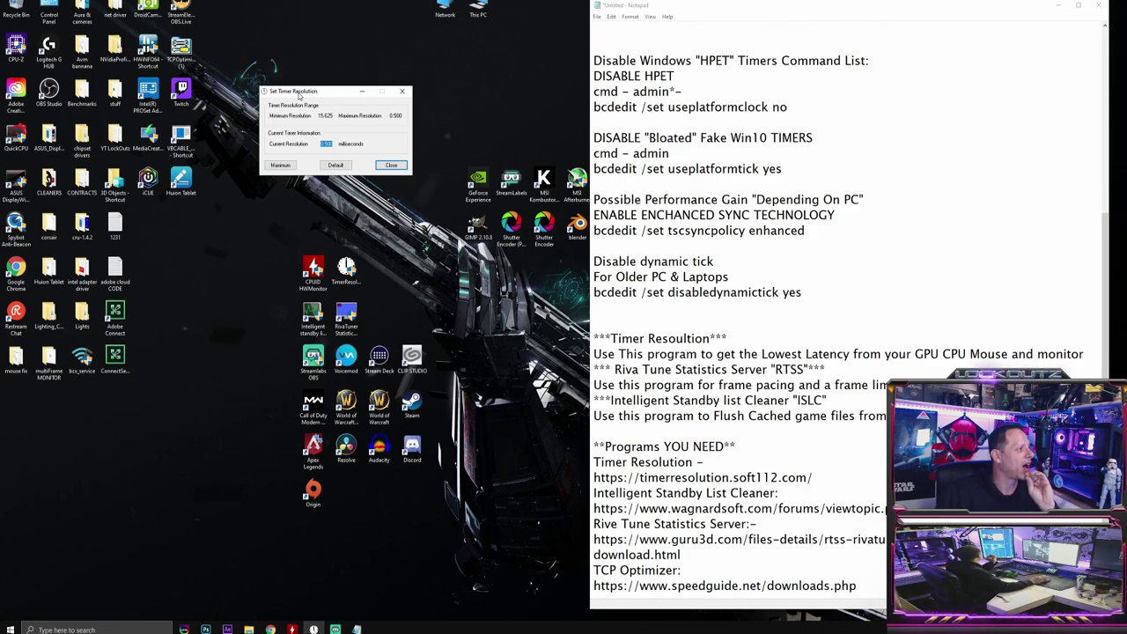
pyautogui.click(307, 82)
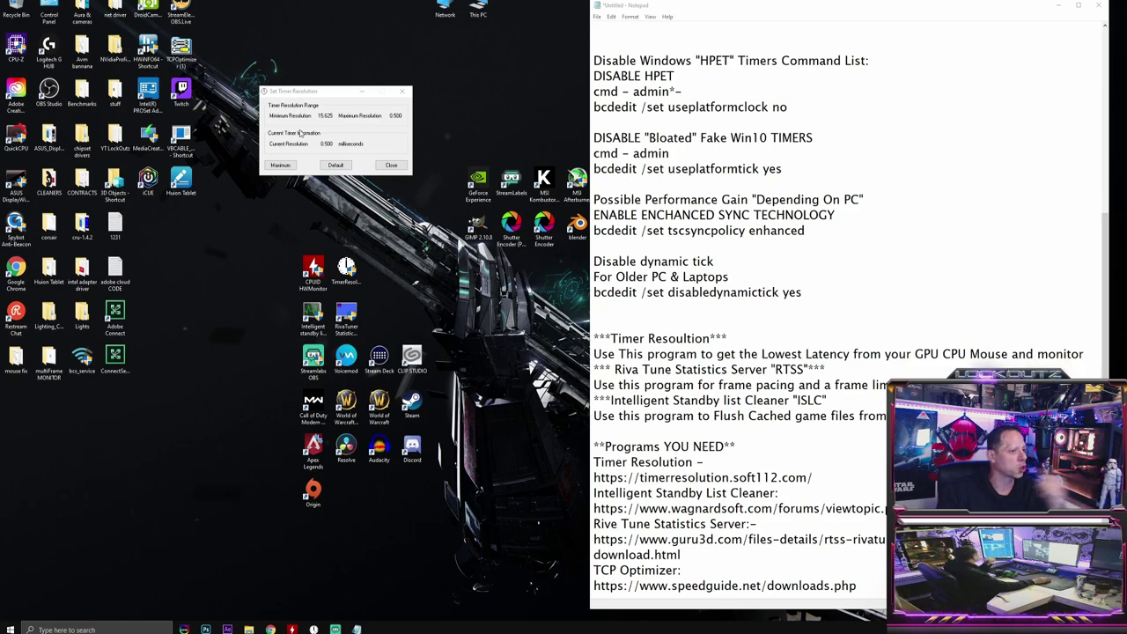
pyautogui.click(280, 165)
pyautogui.click(362, 90)
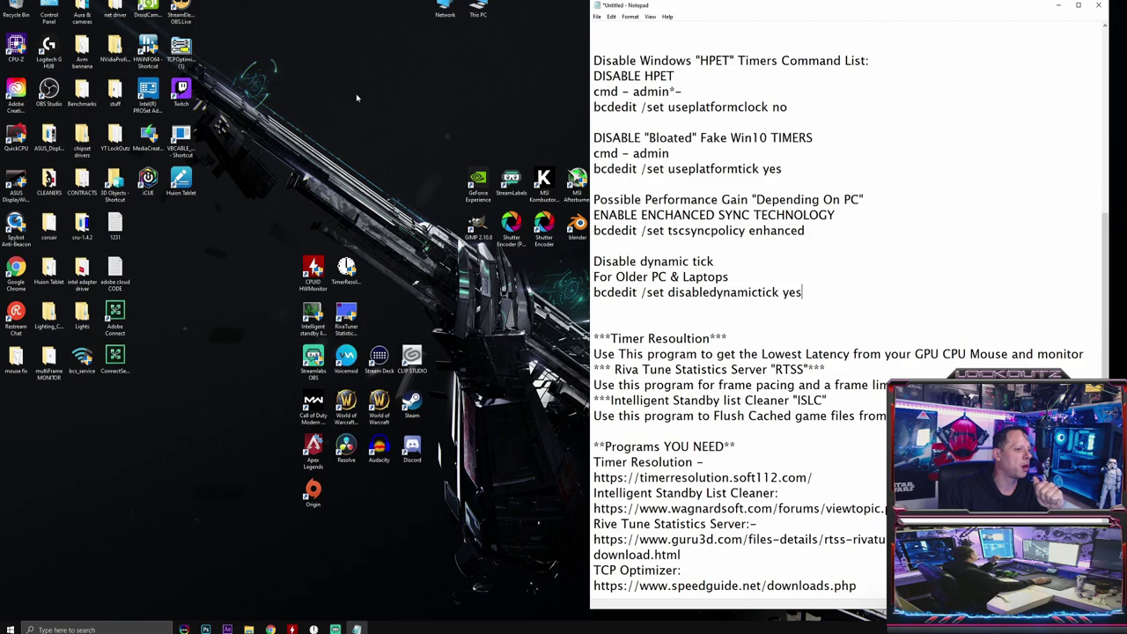
# Step: Restore Set Timer Resolution, switch the timer to its default, return it to maximum and minimize the window
pyautogui.moveTo(357, 629)
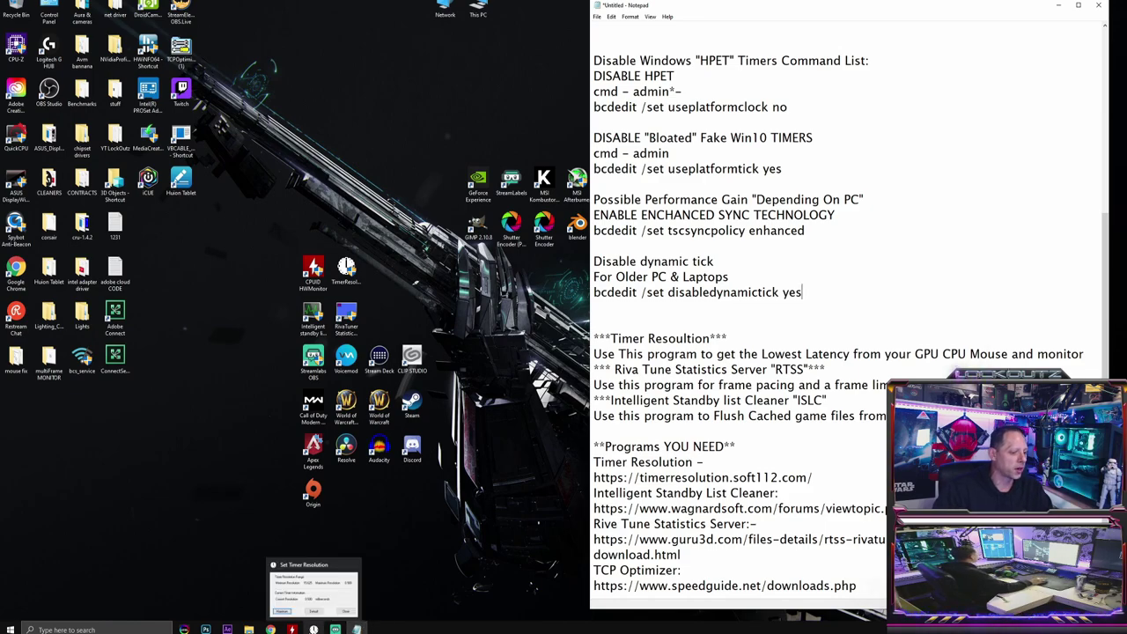
pyautogui.click(314, 628)
pyautogui.click(334, 166)
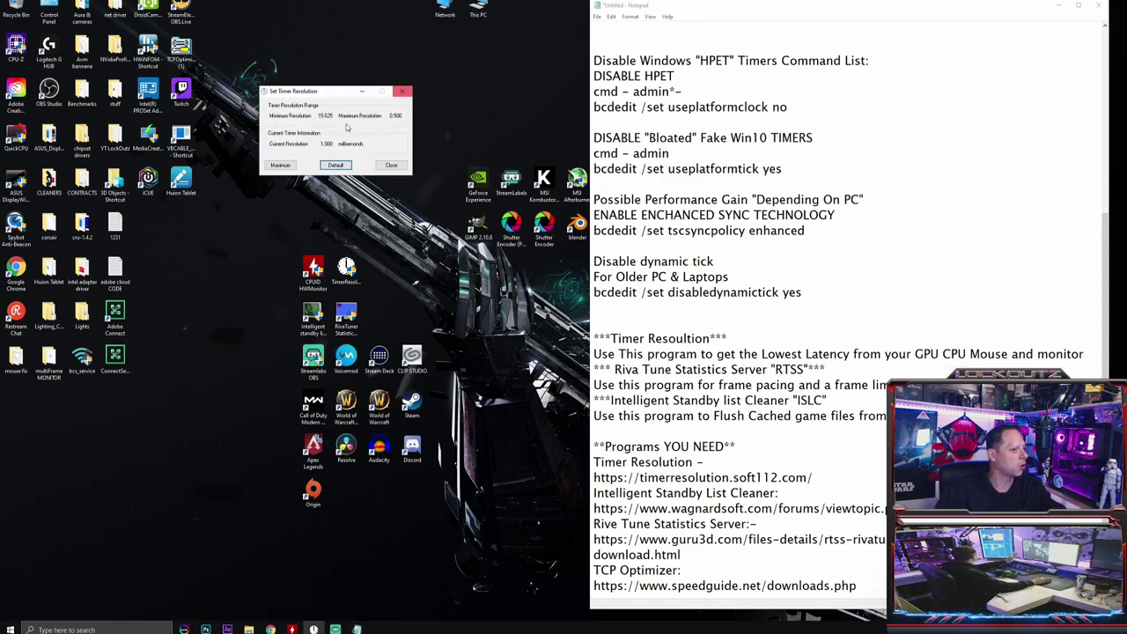
pyautogui.click(278, 166)
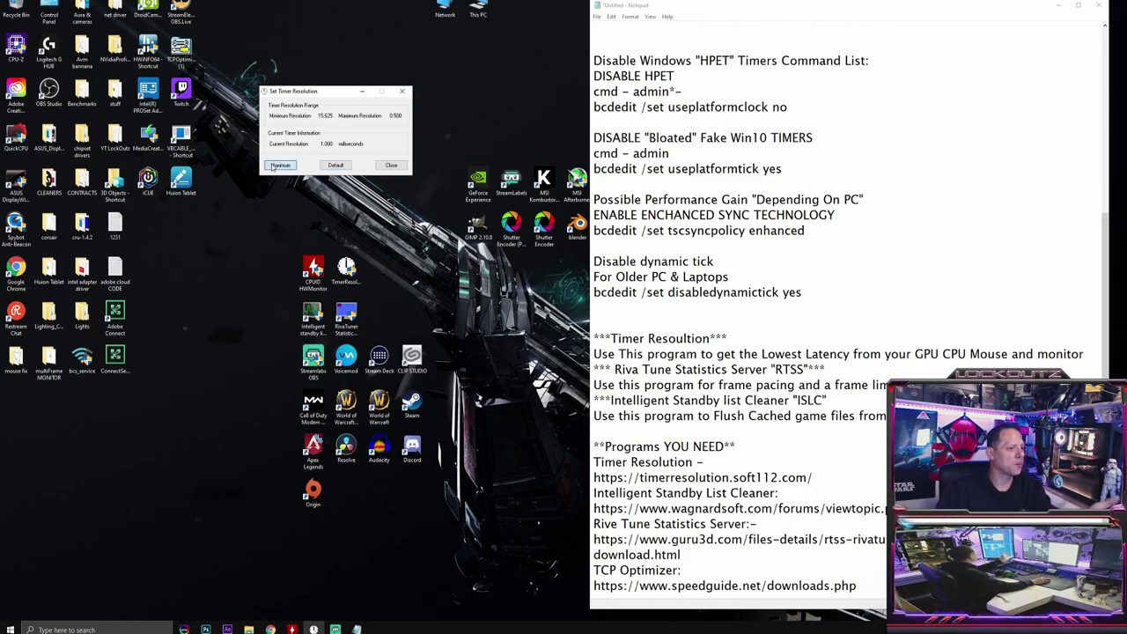
pyautogui.click(361, 91)
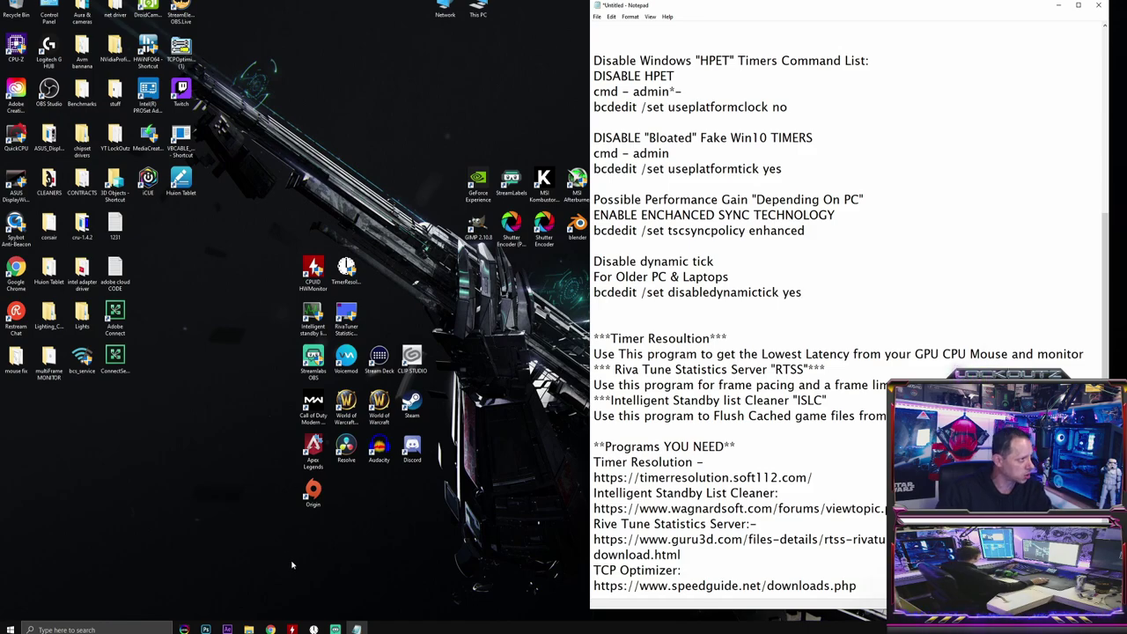
# Step: Launch Intelligent standby list cleaner from the desktop, dismiss the message and minimize the Notepad notes
pyautogui.rightClick(210, 325)
pyautogui.click(154, 373)
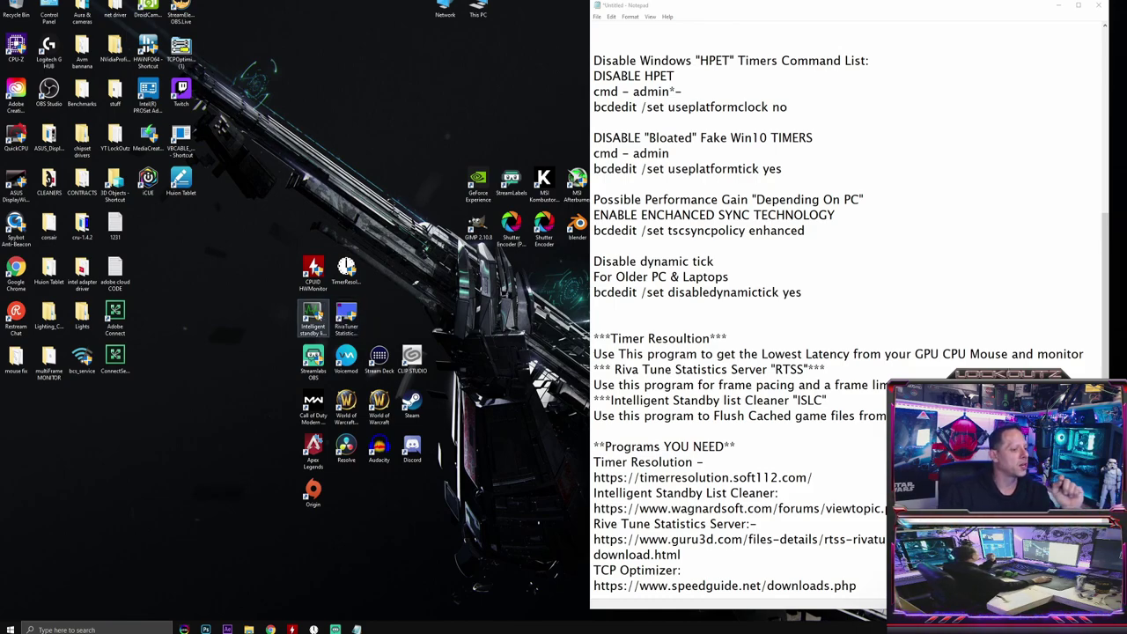
pyautogui.click(315, 314)
pyautogui.doubleClick(313, 317)
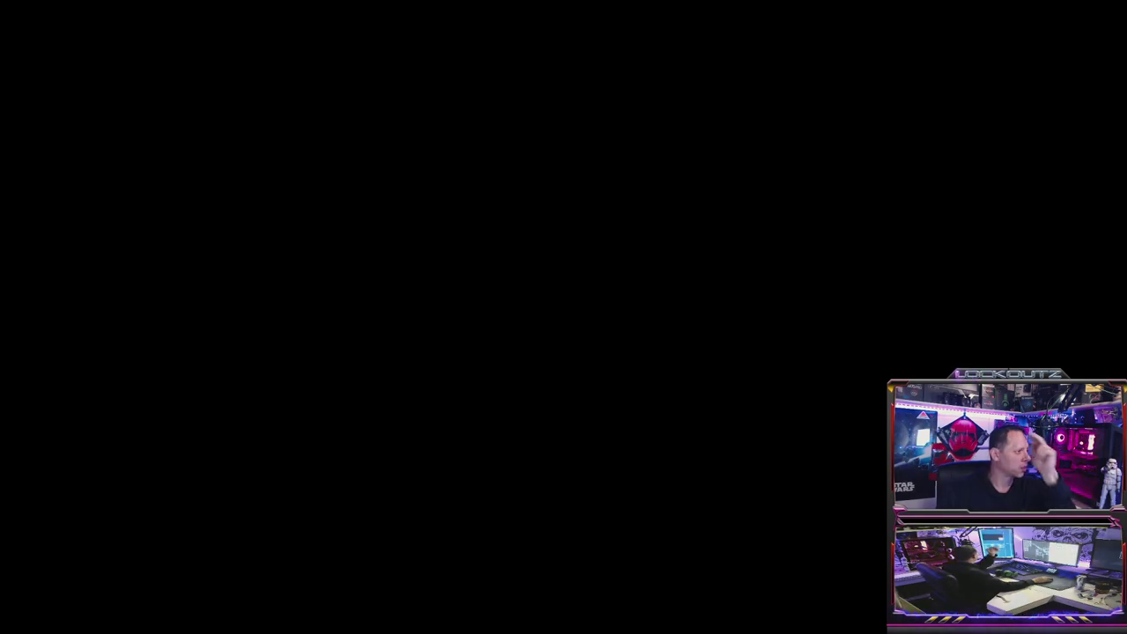
pyautogui.click(531, 367)
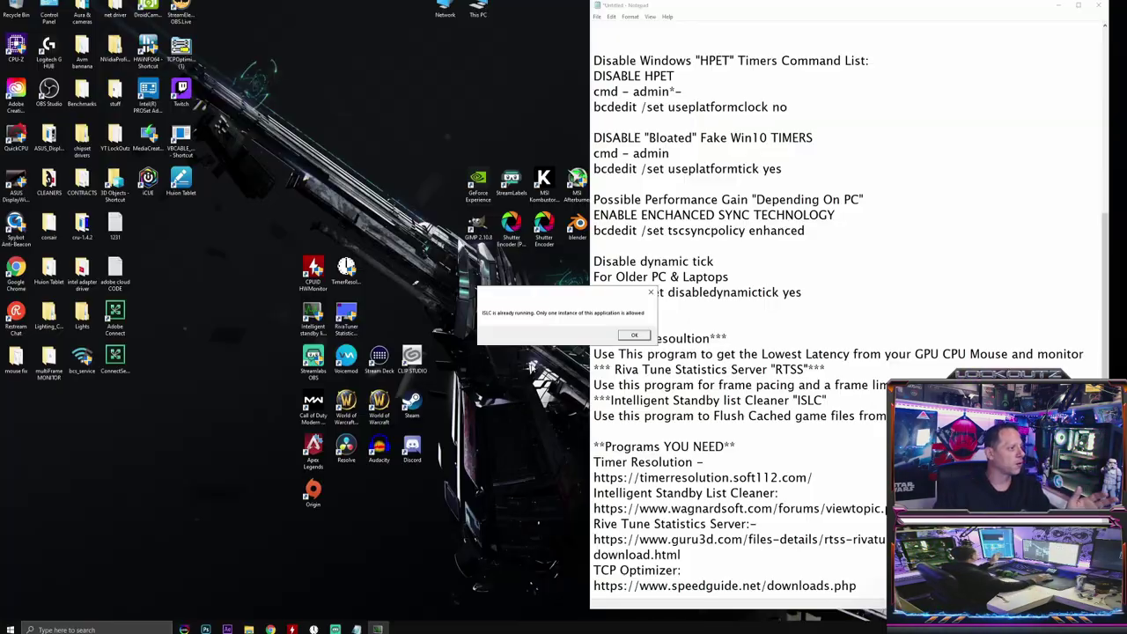
pyautogui.click(633, 336)
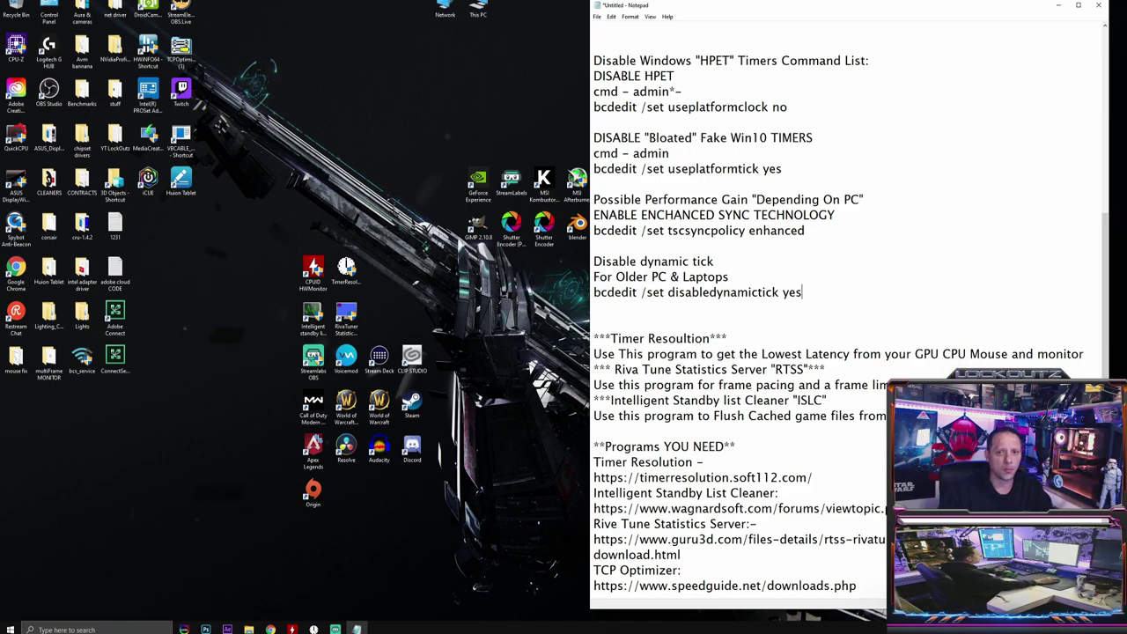
pyautogui.click(1058, 5)
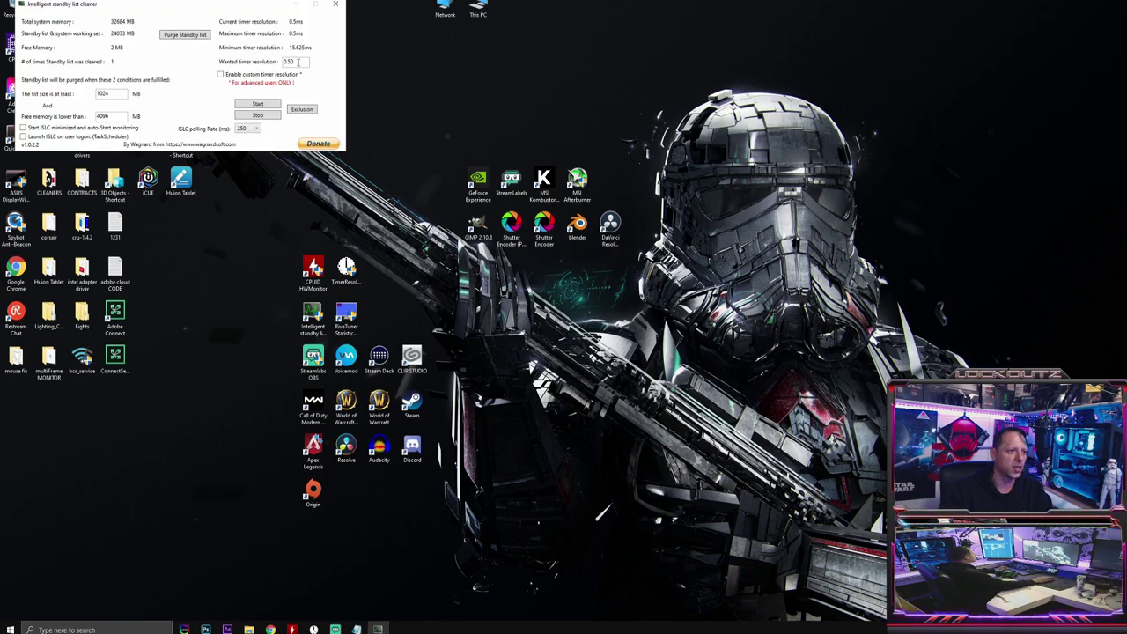
# Step: Move the Intelligent standby list cleaner window clear of the screen edge and purge the standby list
pyautogui.moveTo(203, 3); pyautogui.dragTo(367, 76)
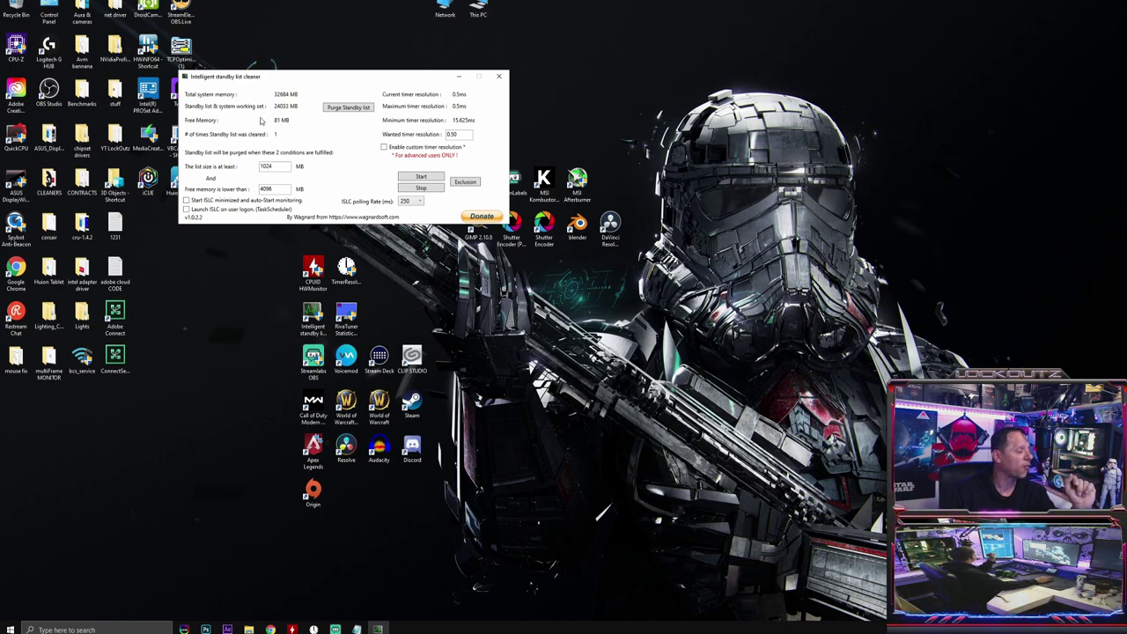
pyautogui.click(348, 108)
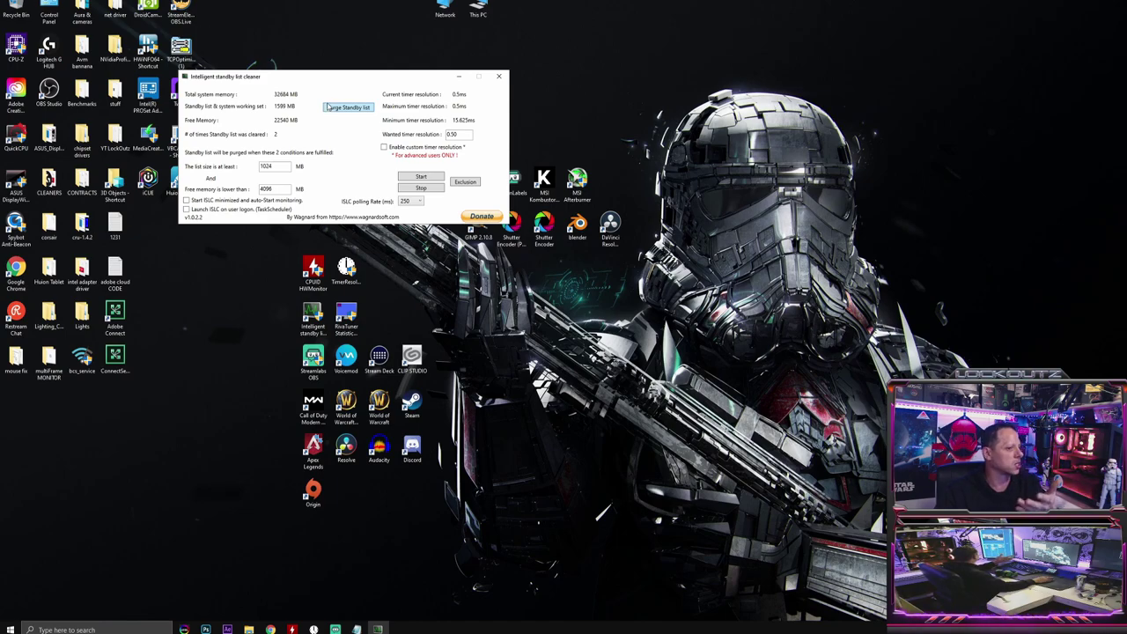
# Step: Review the 1024 MB list size and 4096 MB free memory purge conditions and choose a 250 ms ISLC polling rate
pyautogui.click(464, 134)
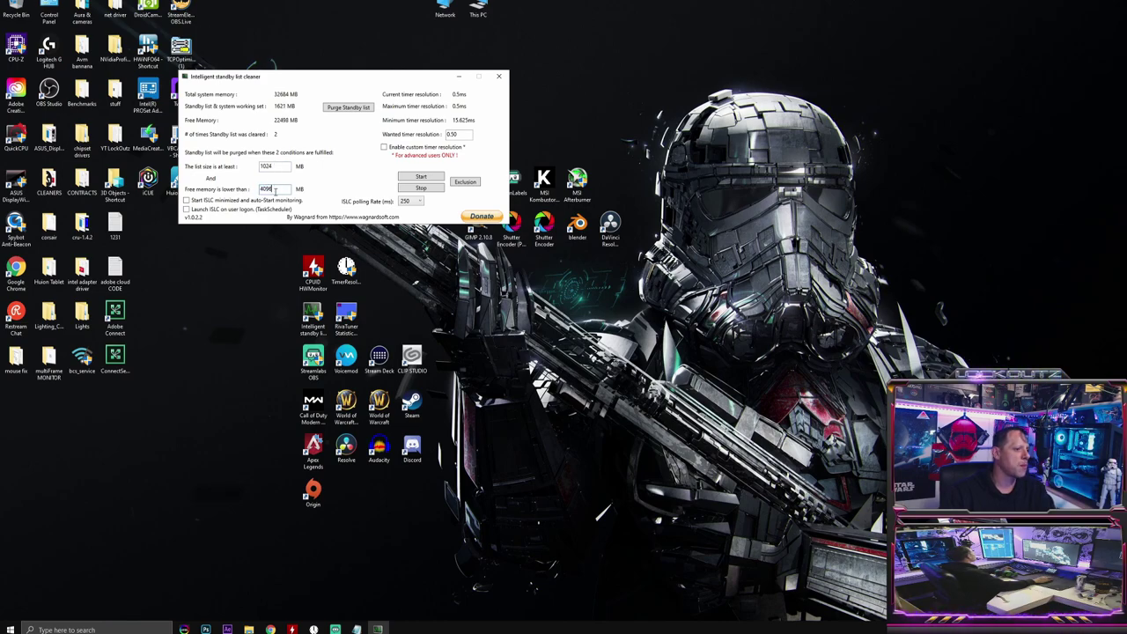
pyautogui.doubleClick(271, 190)
pyautogui.click(264, 190)
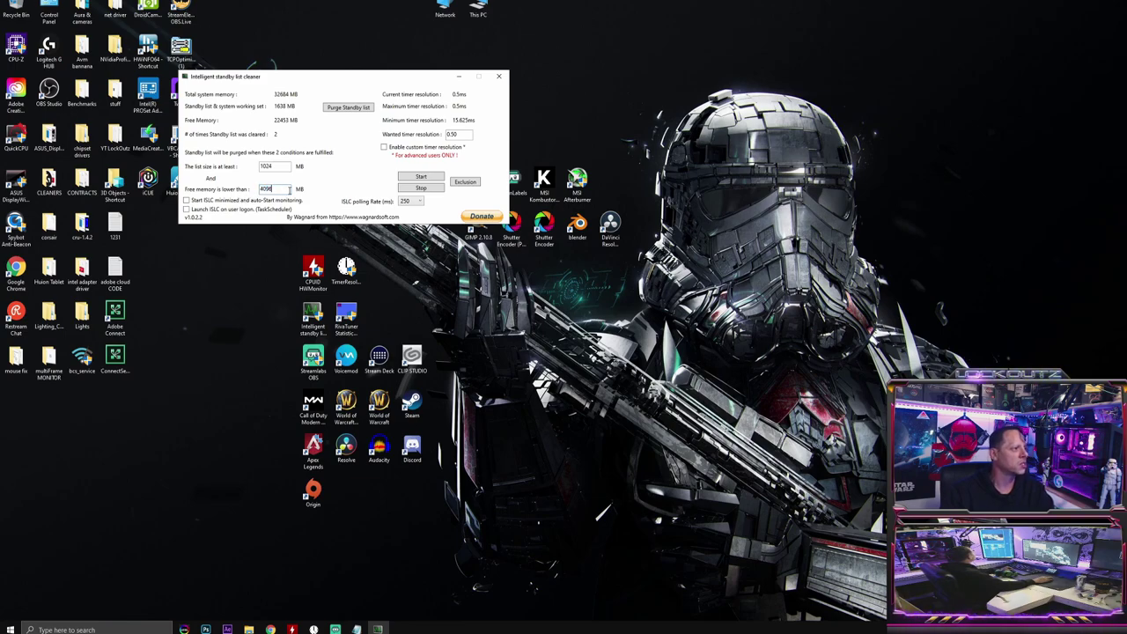
pyautogui.click(289, 189)
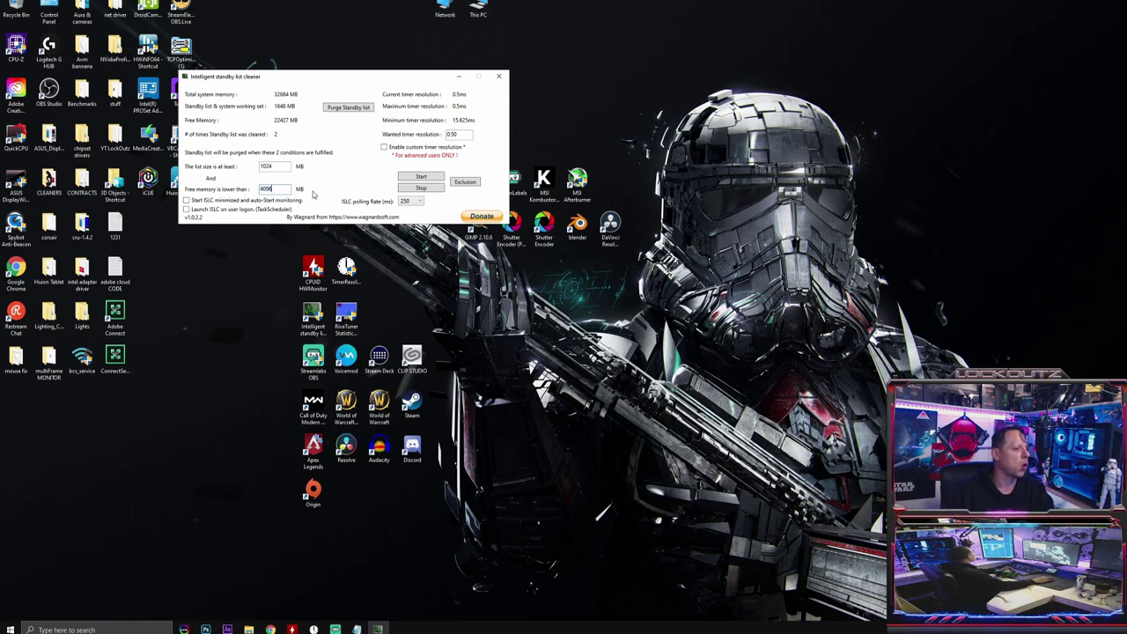
pyautogui.moveTo(315, 195); pyautogui.dragTo(252, 195)
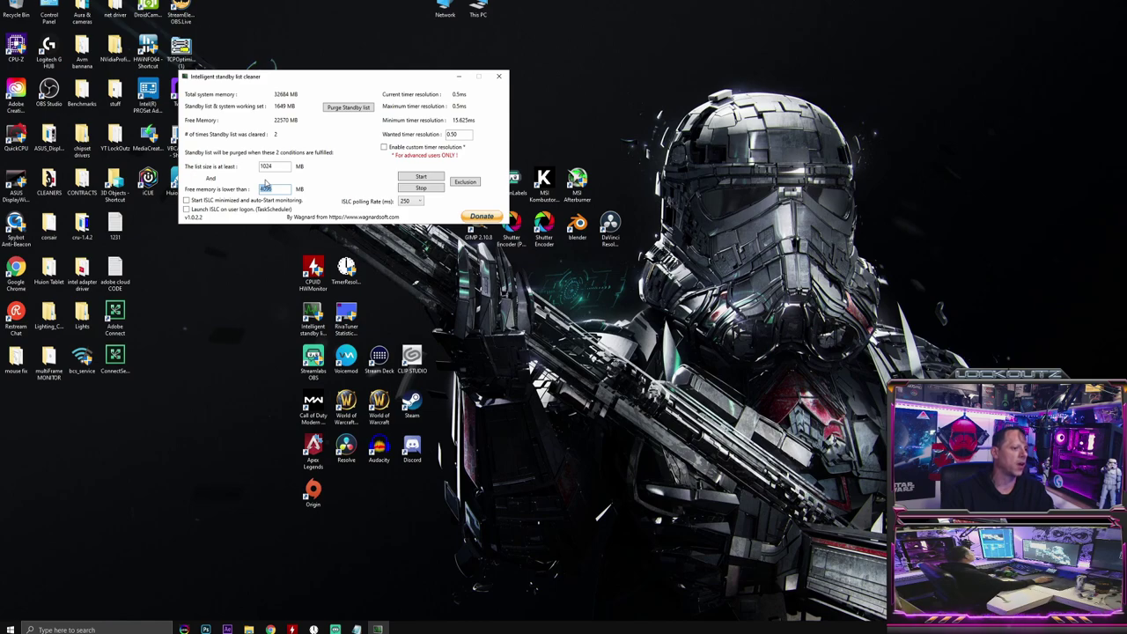
pyautogui.moveTo(275, 166); pyautogui.dragTo(251, 170)
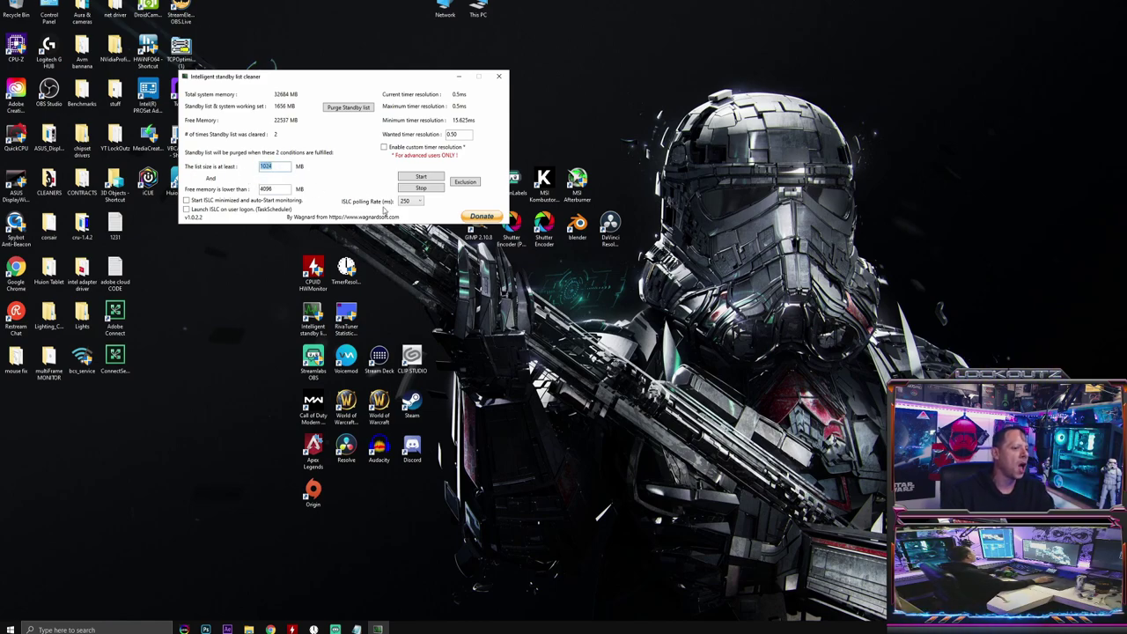
pyautogui.click(418, 201)
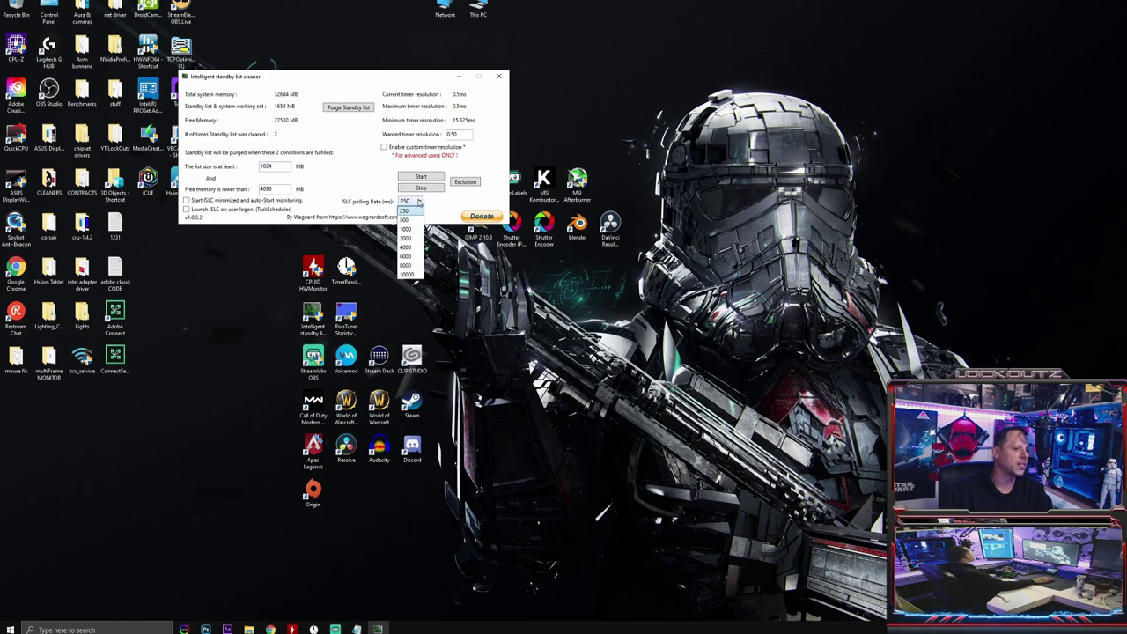
pyautogui.click(406, 211)
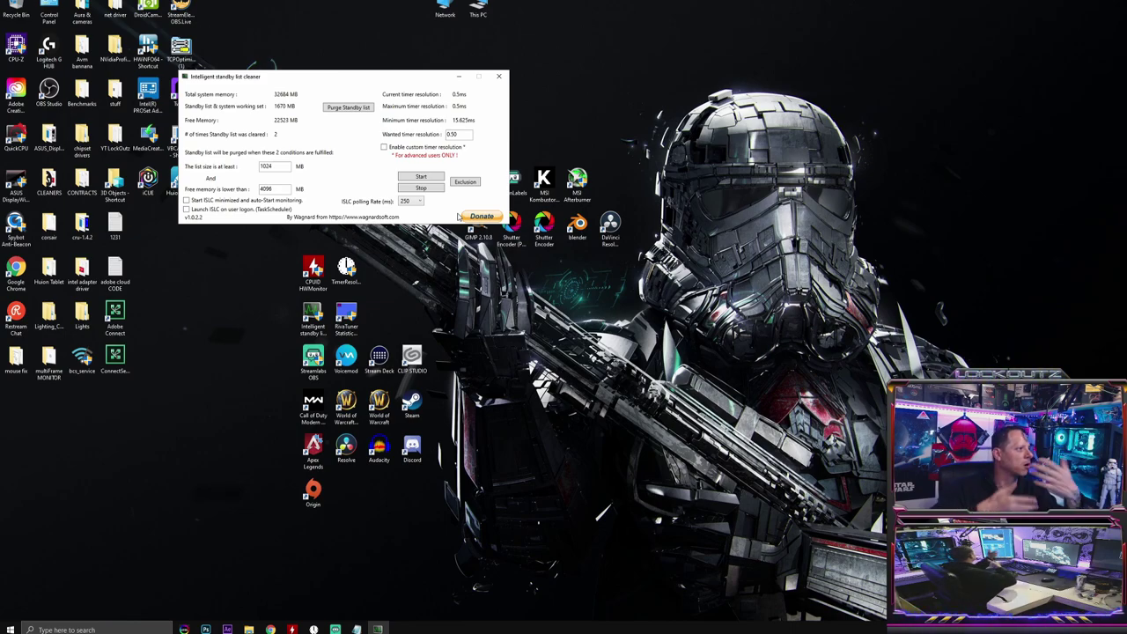
# Step: Start the standby list monitoring, stop it again and minimize Intelligent standby list cleaner
pyautogui.click(416, 176)
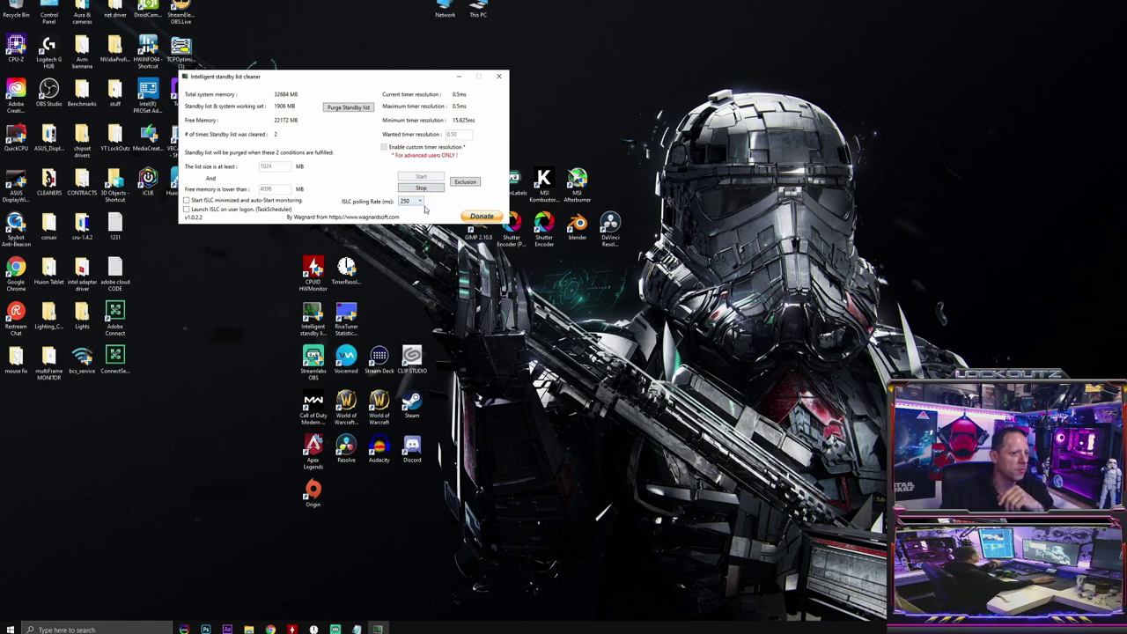
pyautogui.click(431, 191)
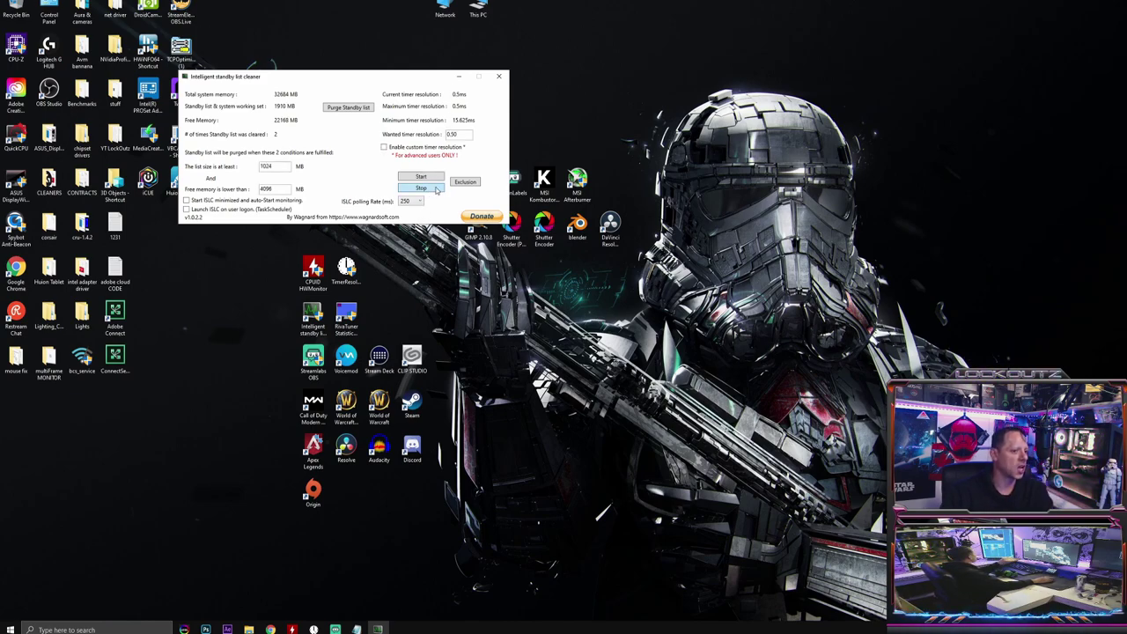
pyautogui.click(457, 77)
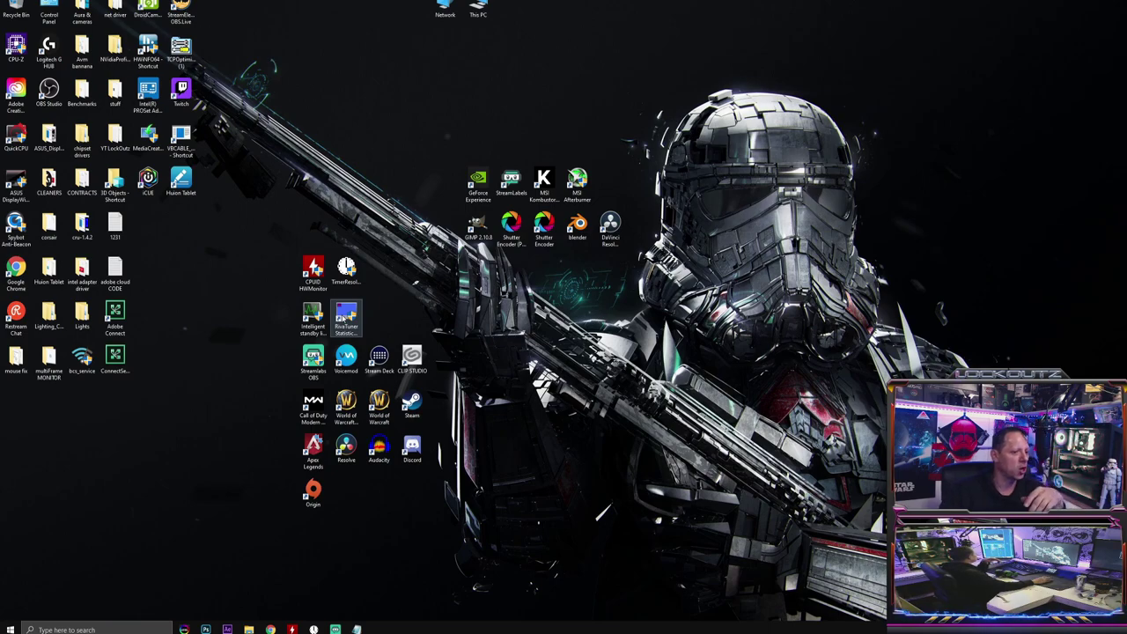
# Step: Open RivaTuner Statistics Server and try to add the Apex Legends desktop shortcut as an application profile
pyautogui.doubleClick(343, 319)
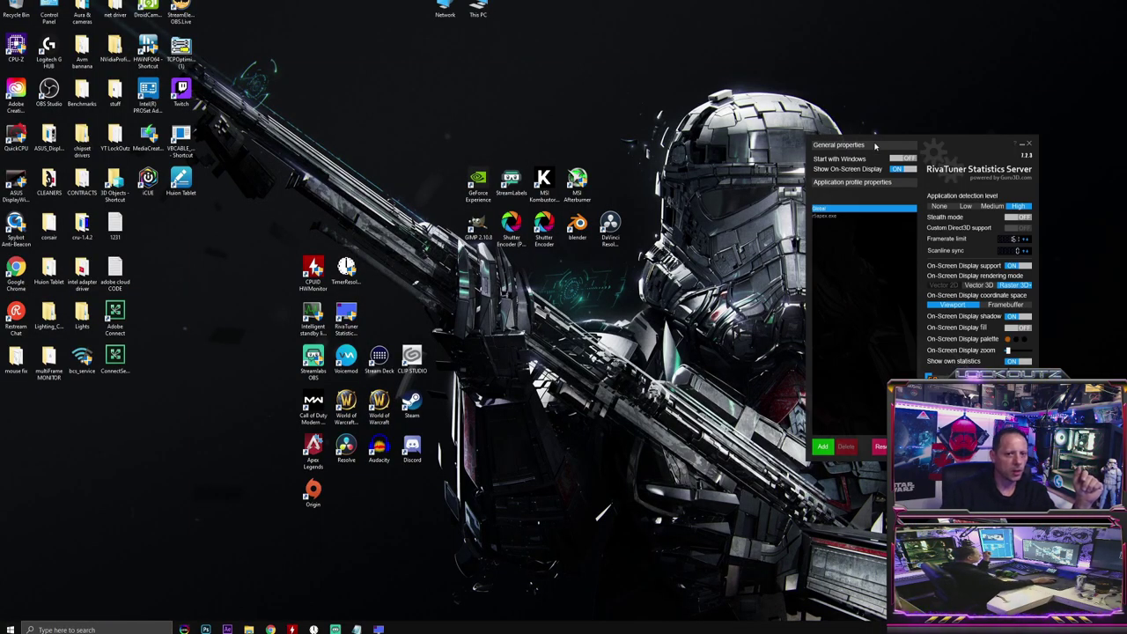
pyautogui.moveTo(915, 137); pyautogui.dragTo(359, 66)
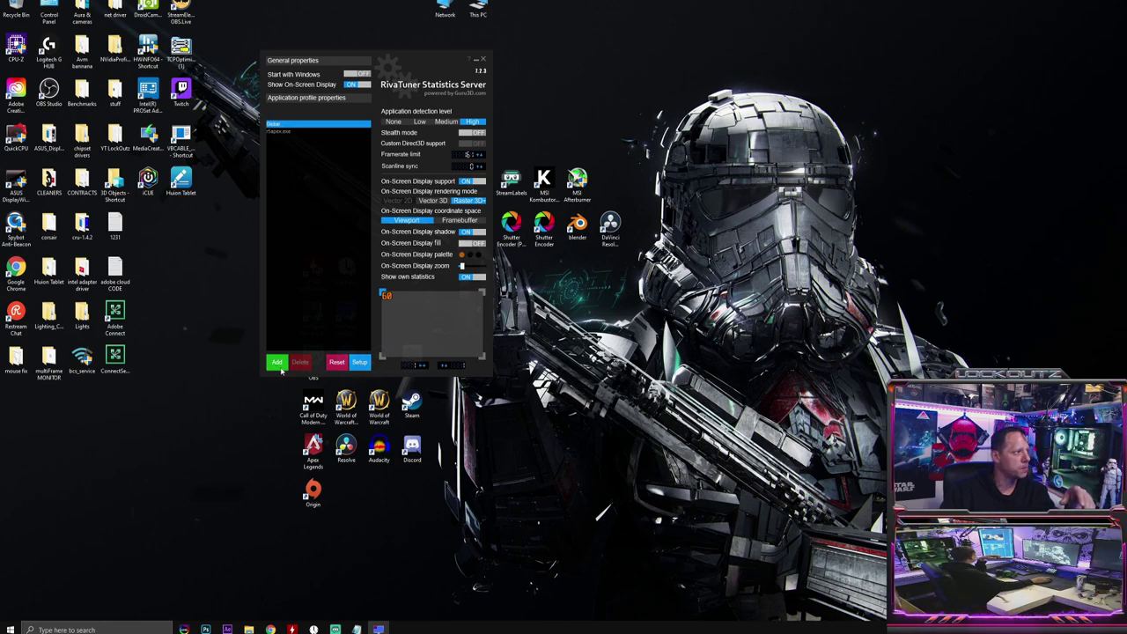
pyautogui.click(278, 365)
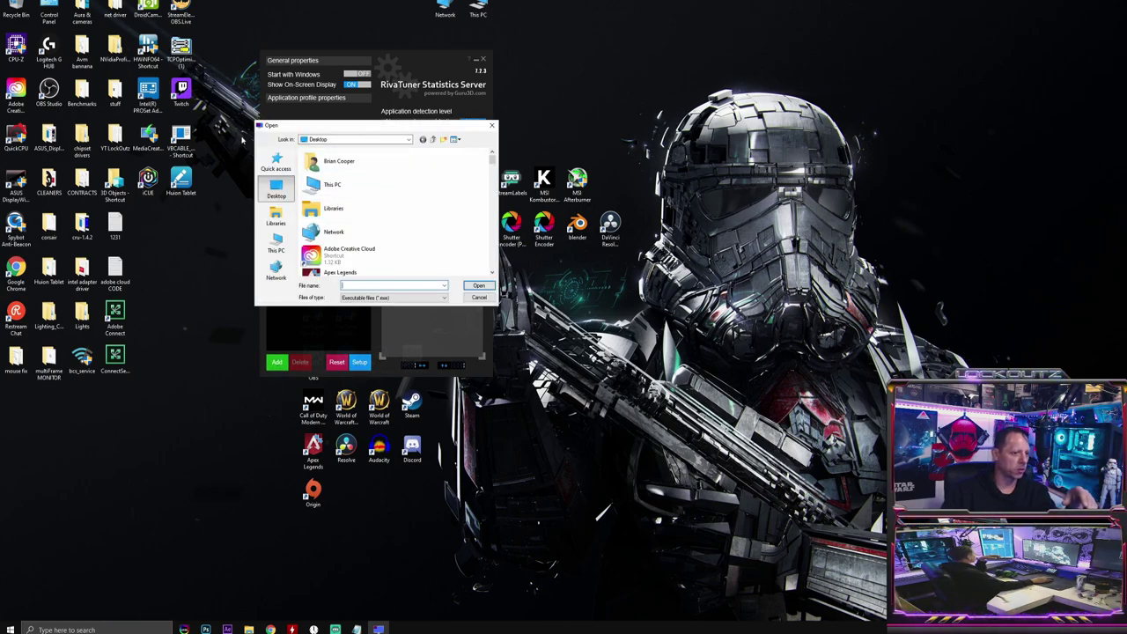
pyautogui.moveTo(493, 162); pyautogui.dragTo(493, 171)
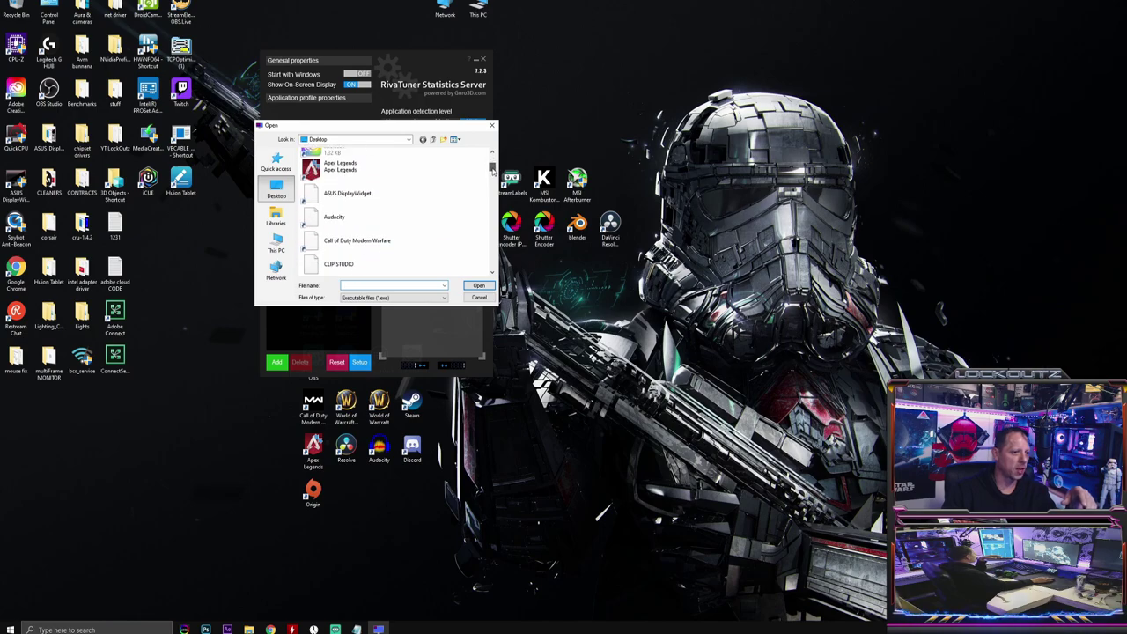
pyautogui.click(335, 172)
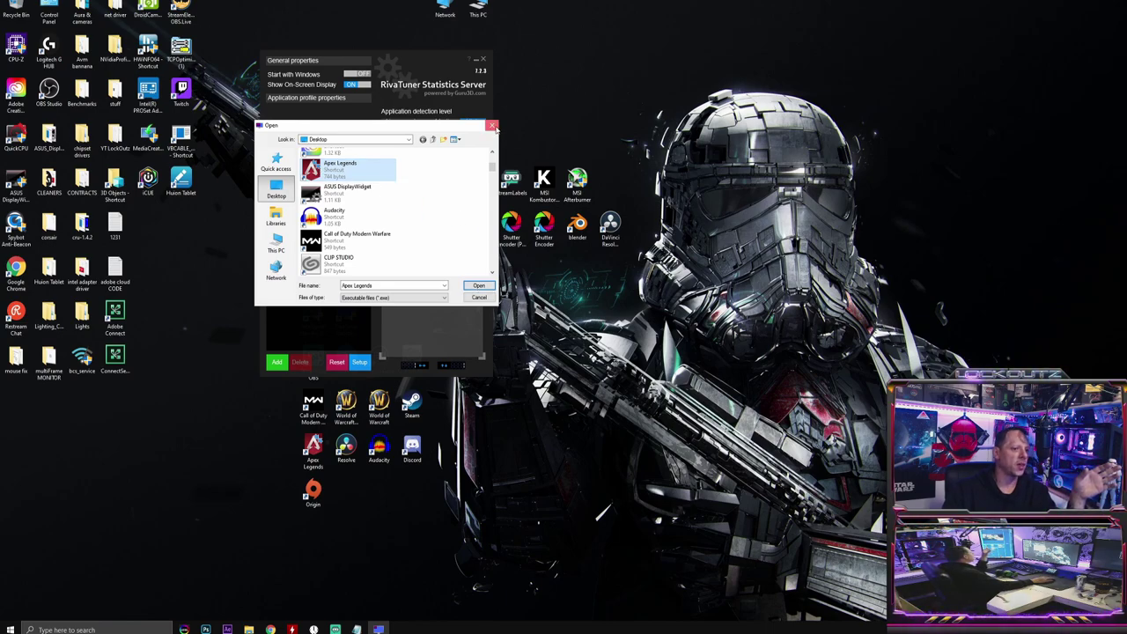
pyautogui.click(478, 286)
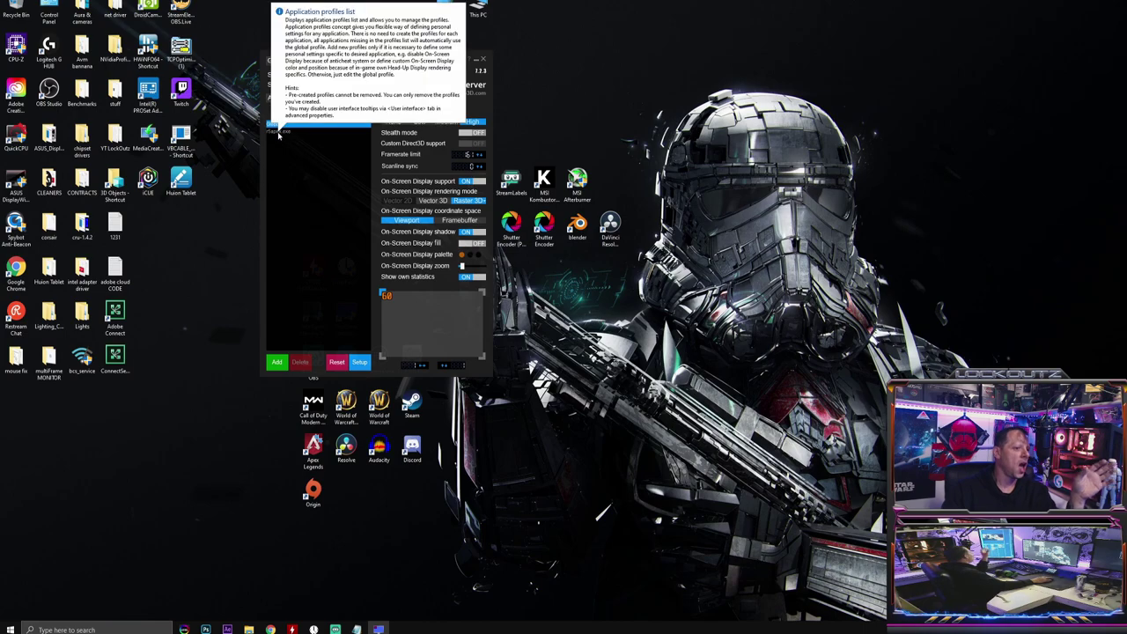
# Step: Select the Apex Legends profile and review RivaTuner's framerate averaging interval, refresh period, framerate limiter and injection delay properties, accepting the dialog
pyautogui.click(280, 132)
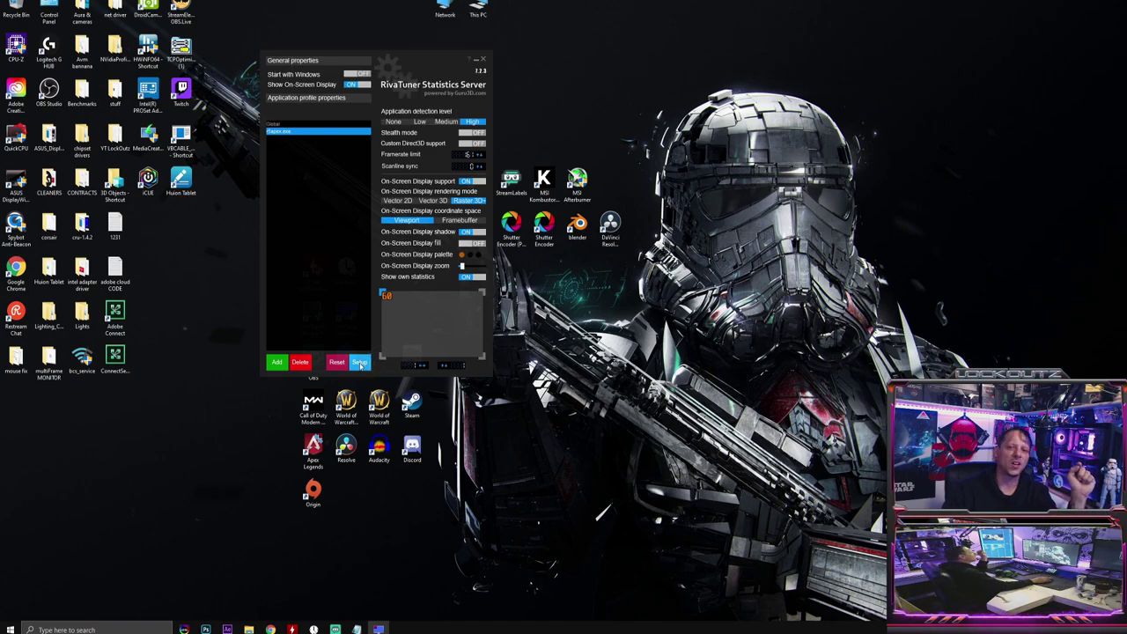
pyautogui.click(359, 363)
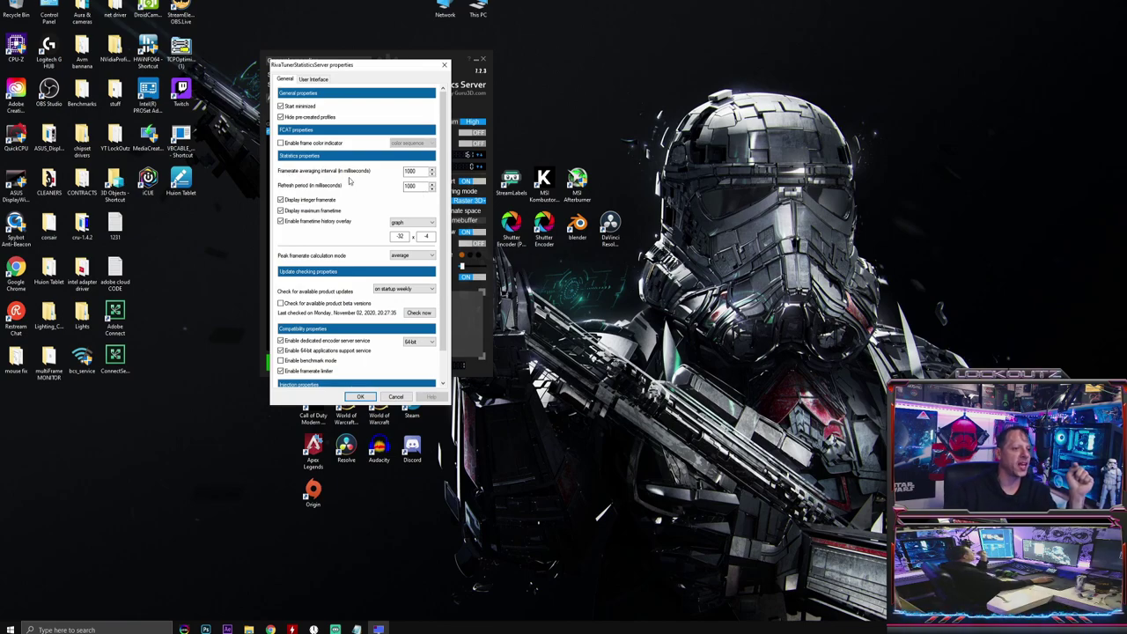
pyautogui.click(416, 170)
pyautogui.doubleClick(411, 185)
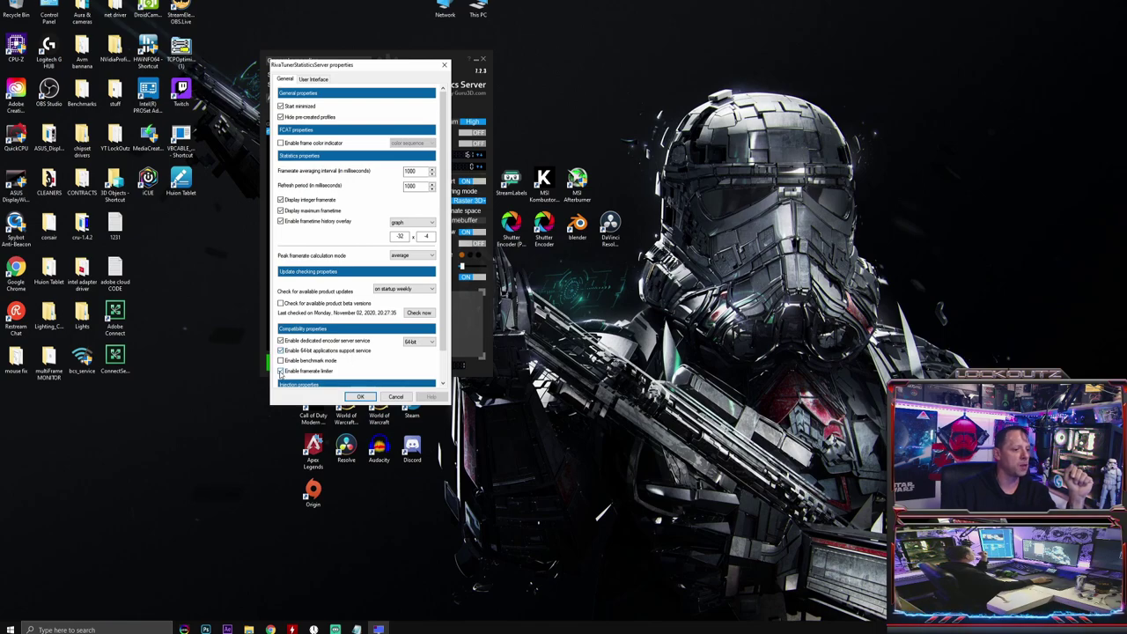
pyautogui.scroll(-1, 345, 332)
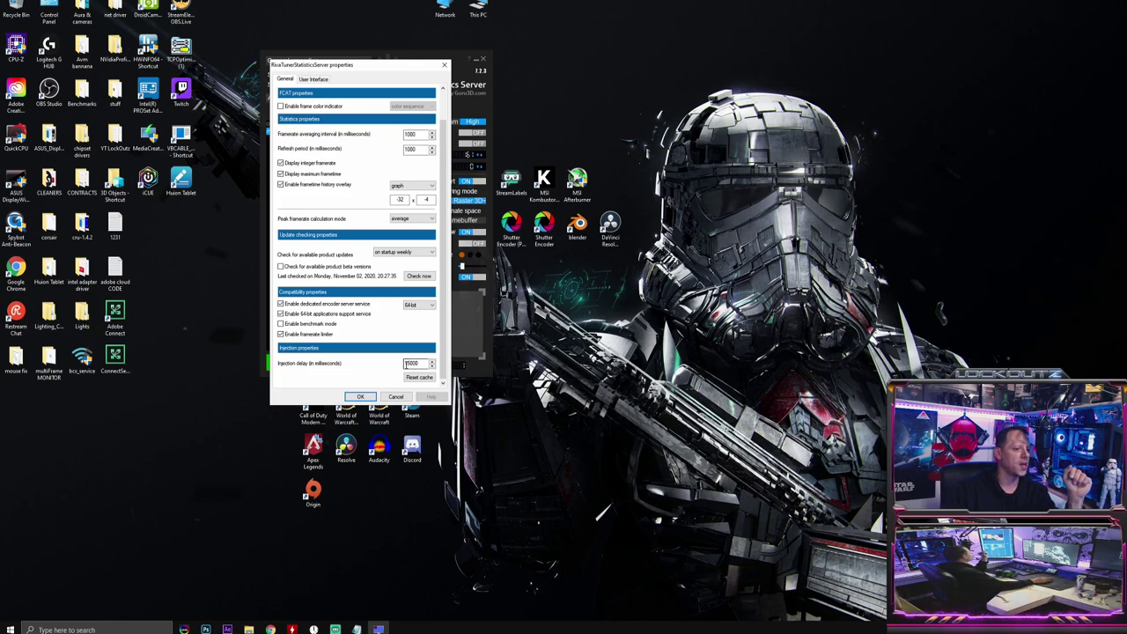
pyautogui.moveTo(415, 370)
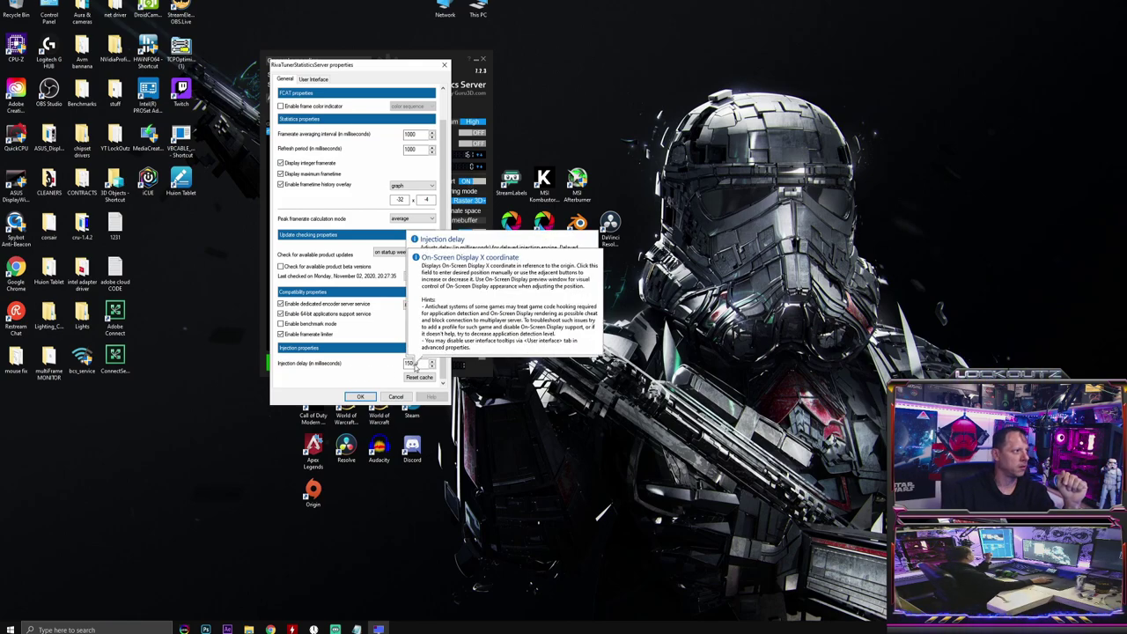
pyautogui.click(360, 396)
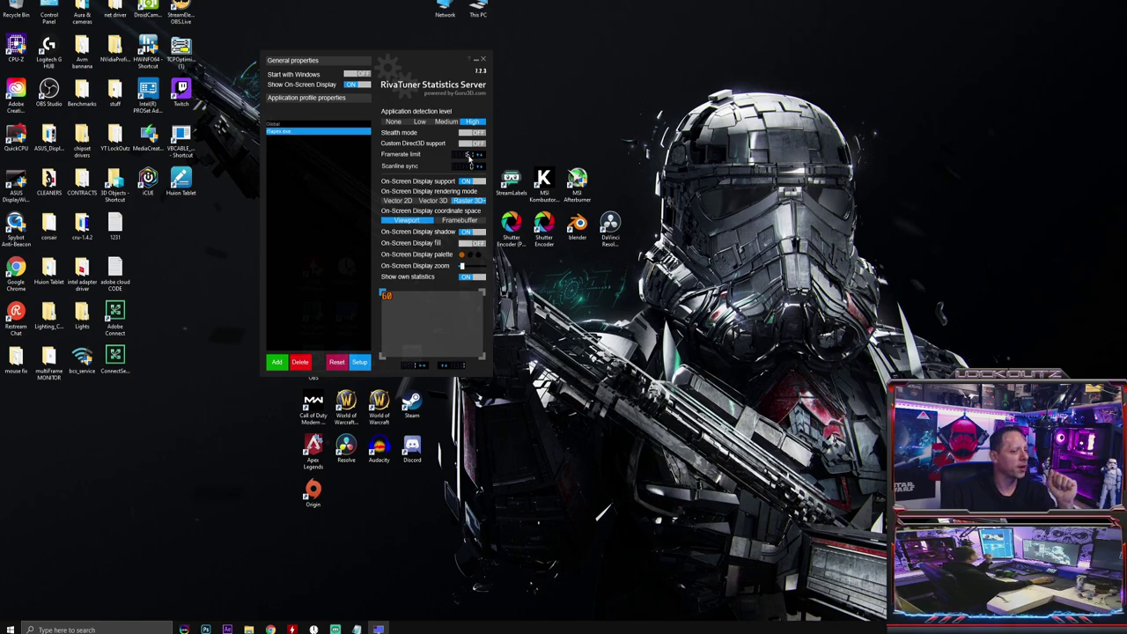
# Step: Review the Apex Legends profile's framerate limit, scanline sync and application detection level options
pyautogui.moveTo(469, 153)
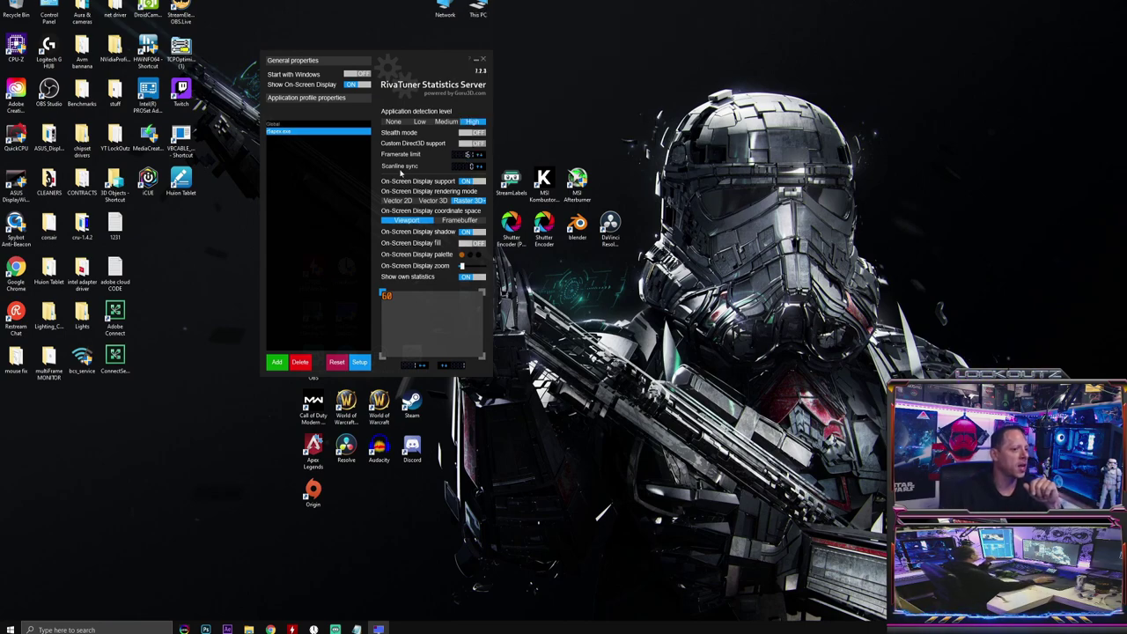
pyautogui.moveTo(406, 167)
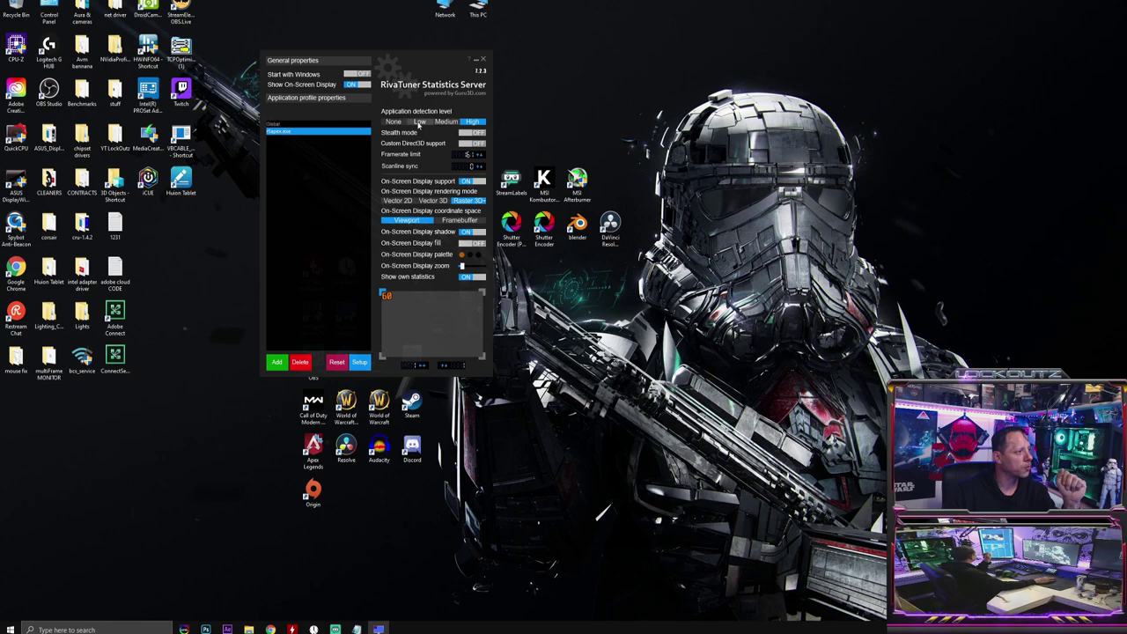
pyautogui.moveTo(447, 124)
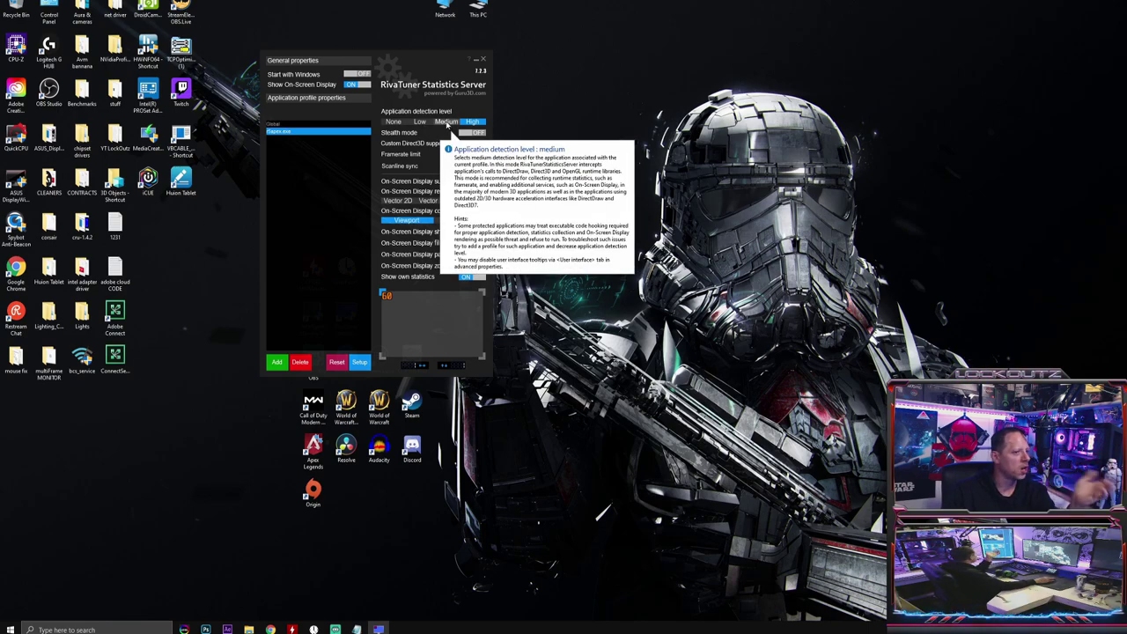
# Step: Minimize RivaTuner Statistics Server and refresh the desktop
pyautogui.click(478, 61)
pyautogui.rightClick(350, 93)
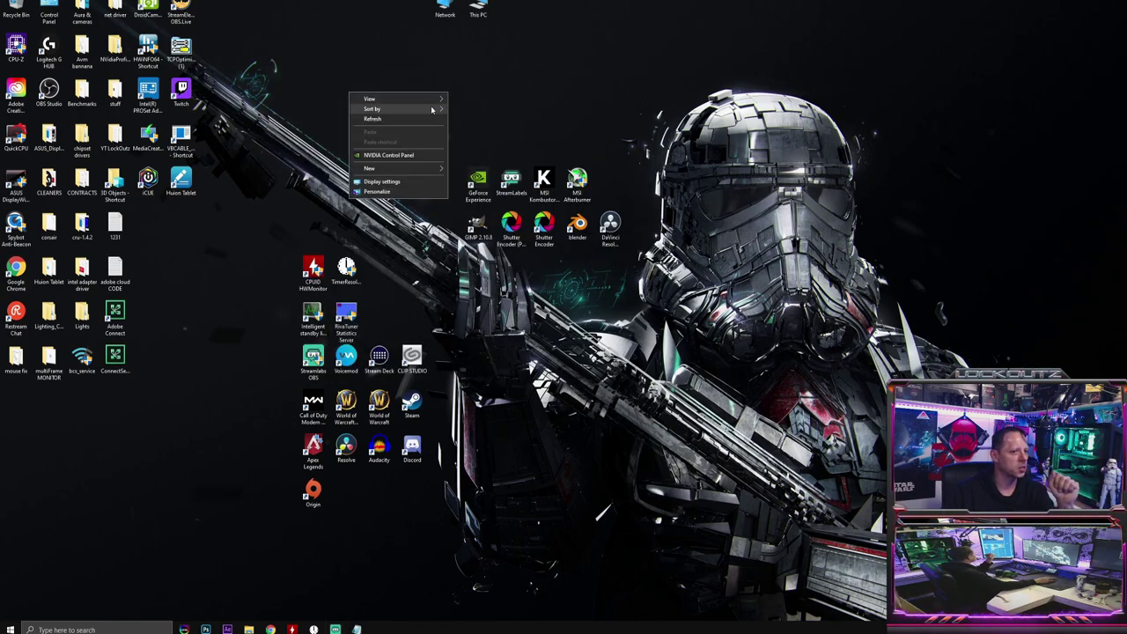
pyautogui.click(413, 117)
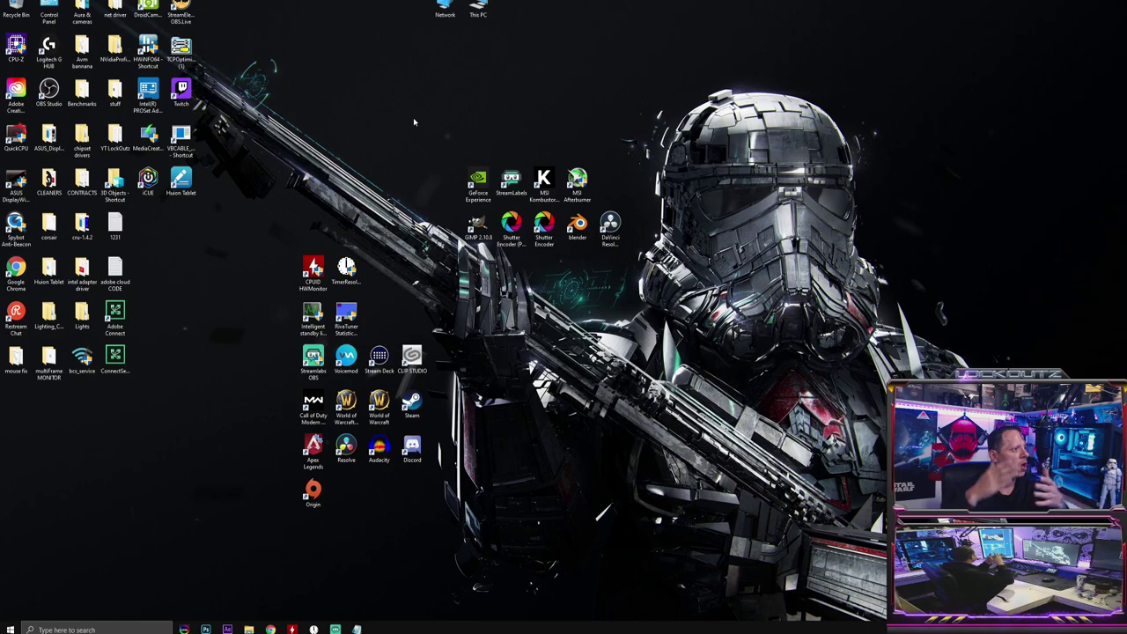